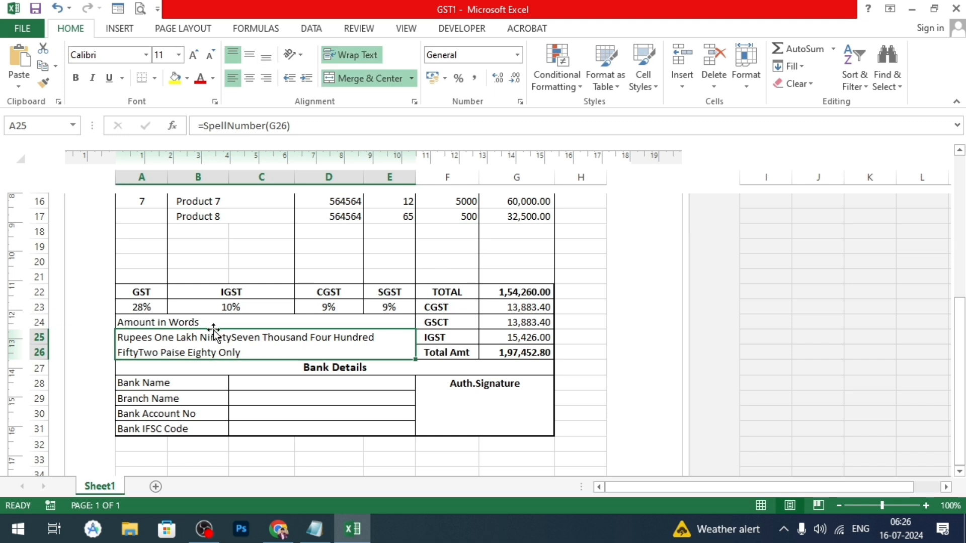
# - Set the Product 8 rate in F17 to 5000 and check the invoice totals and the amount in words
pyautogui.scroll(1, 455, 335)
pyautogui.click(446, 263)
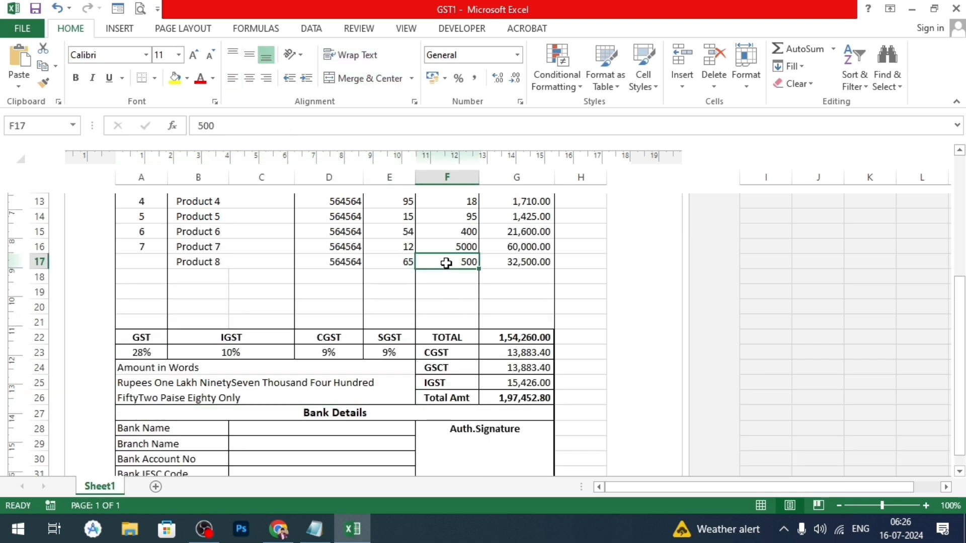
pyautogui.doubleClick(446, 264)
pyautogui.write('0')
pyautogui.press('Return')
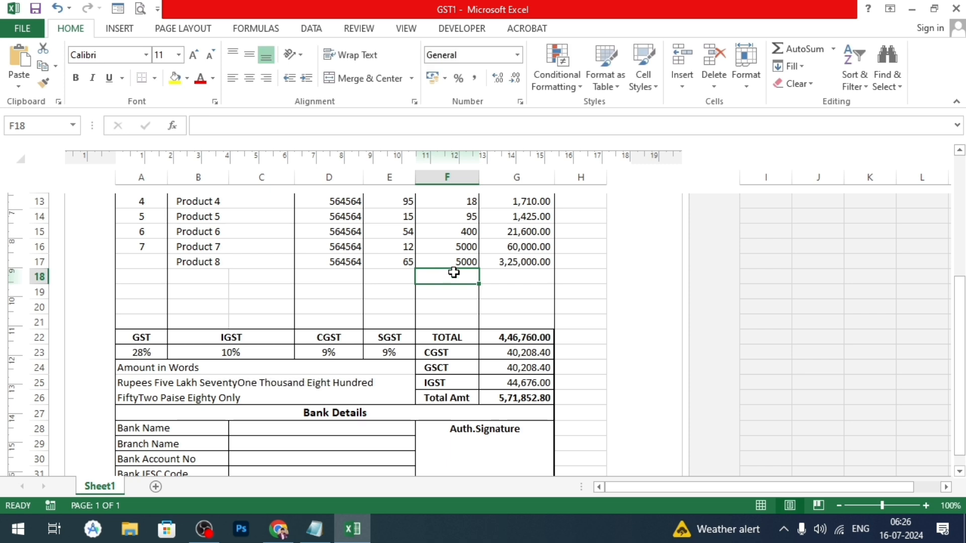
pyautogui.moveTo(513, 340); pyautogui.dragTo(520, 396)
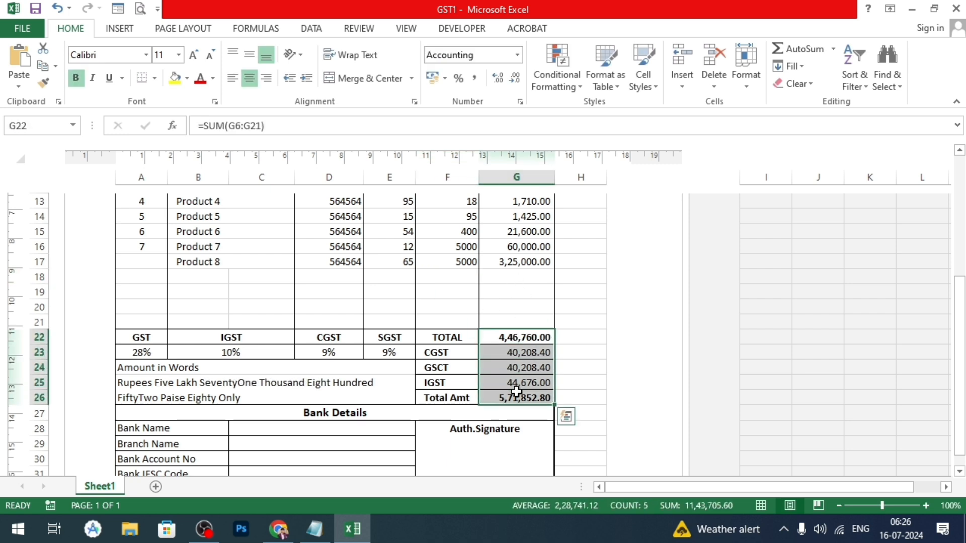
pyautogui.click(220, 386)
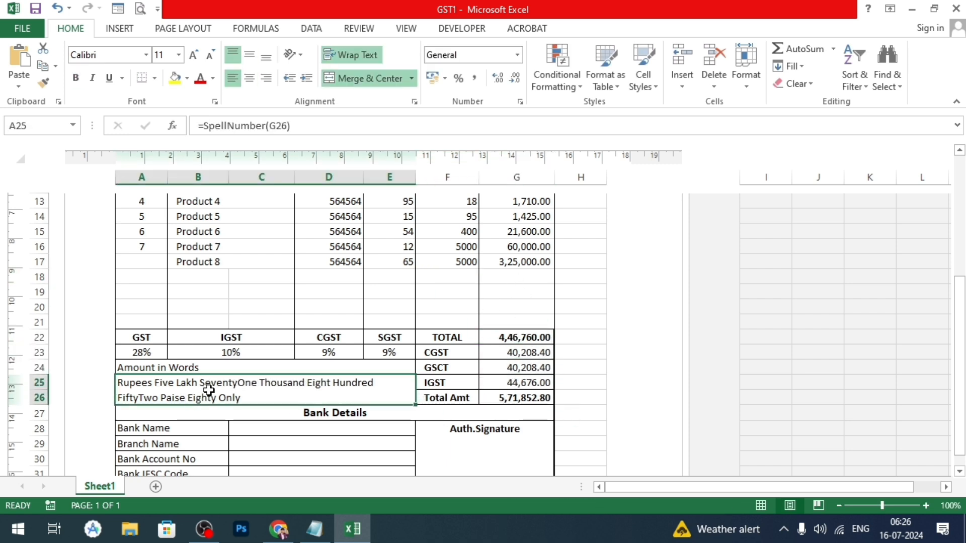
pyautogui.click(259, 311)
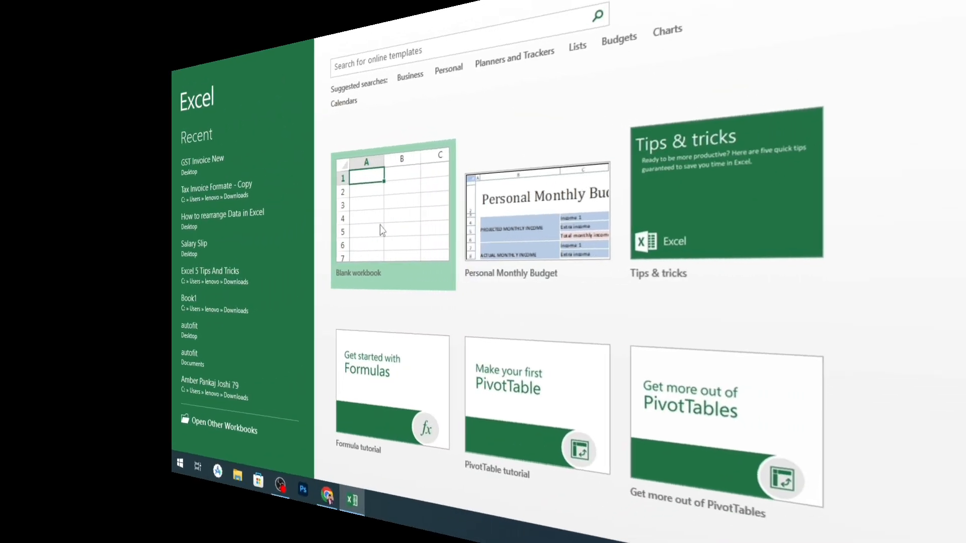
# - Display the blank Book1 worksheet in Page Layout view and look over the page area
pyautogui.click(354, 220)
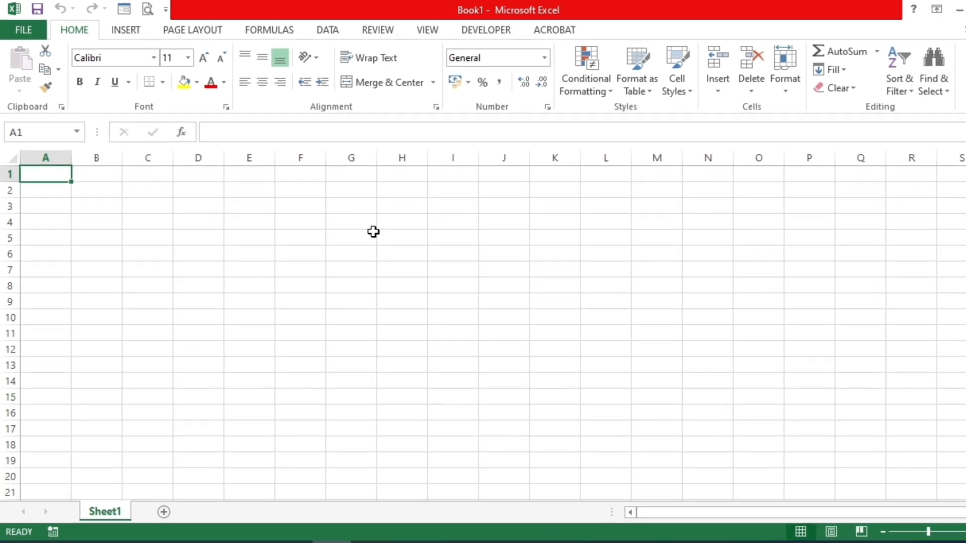
pyautogui.click(395, 257)
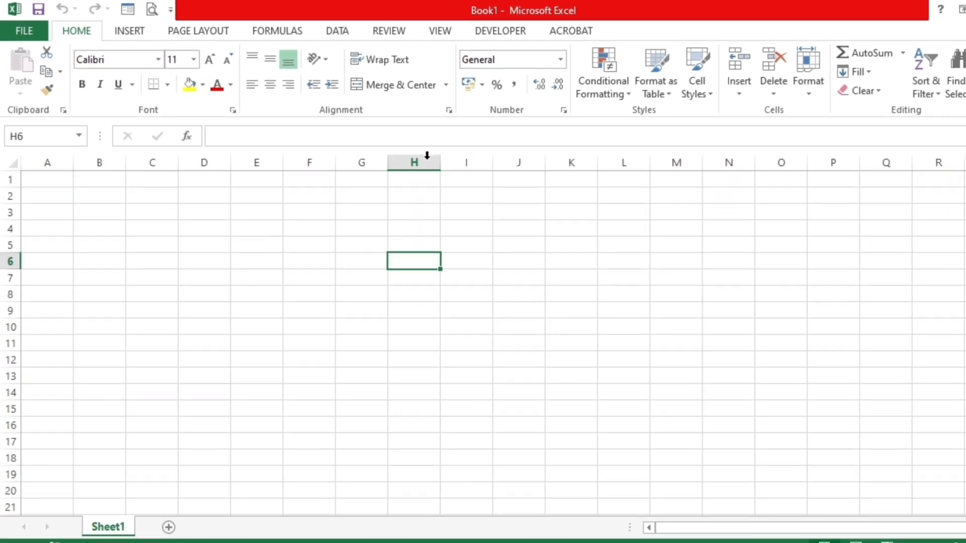
pyautogui.click(439, 30)
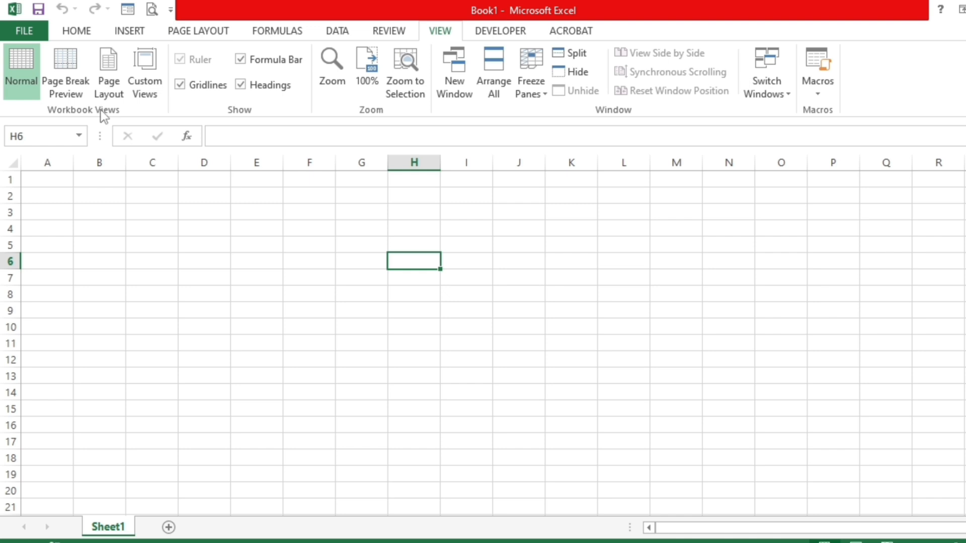
pyautogui.click(107, 73)
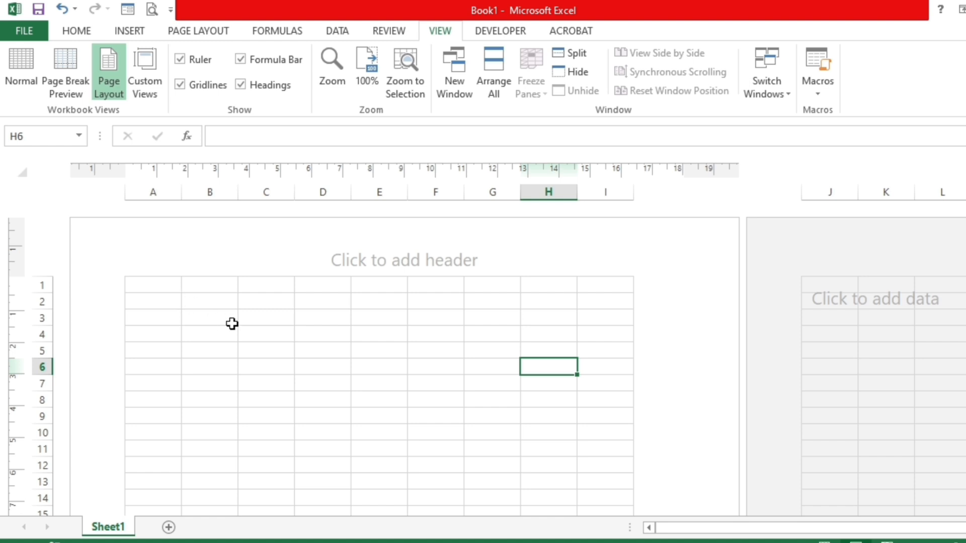
pyautogui.scroll(-15, 240, 327)
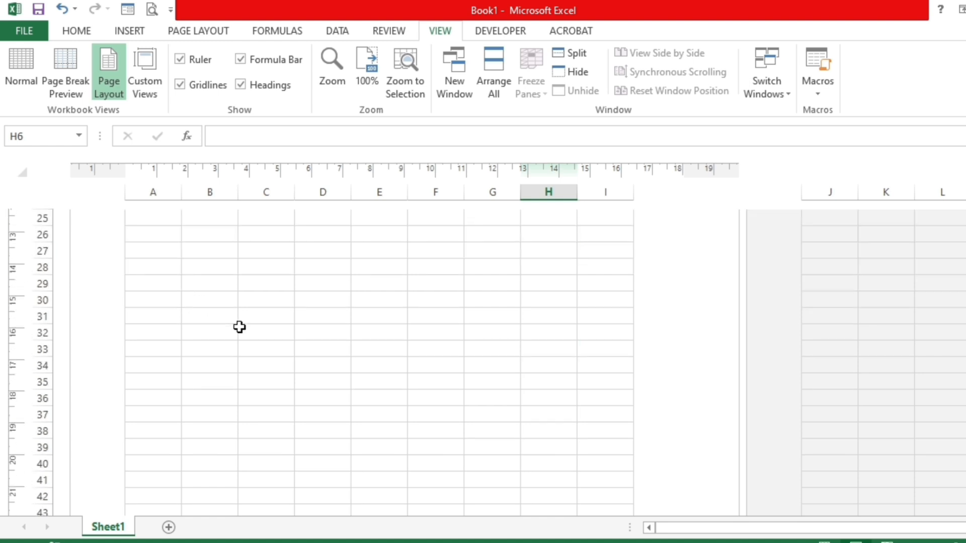
pyautogui.scroll(15, 239, 327)
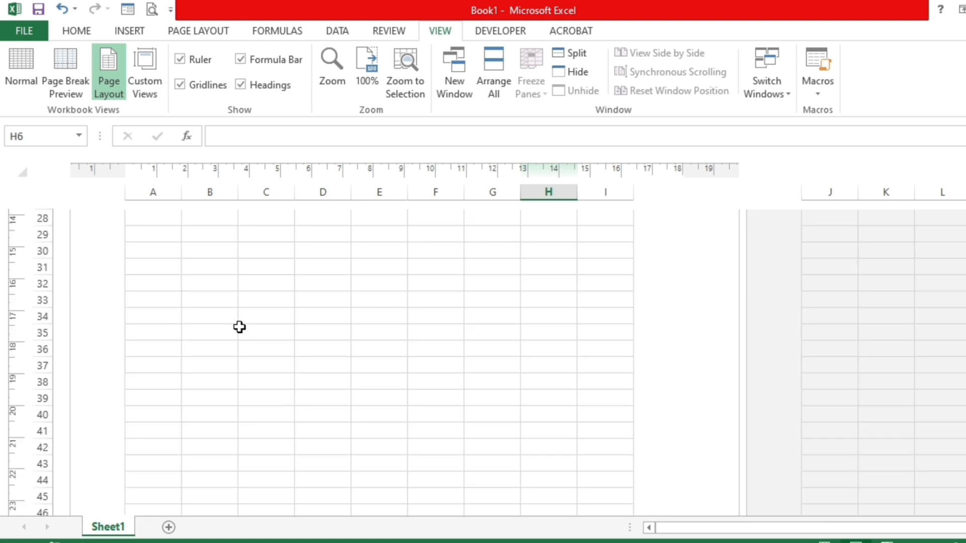
# - Enter the heading "Sr No" in cell A11
pyautogui.click(231, 320)
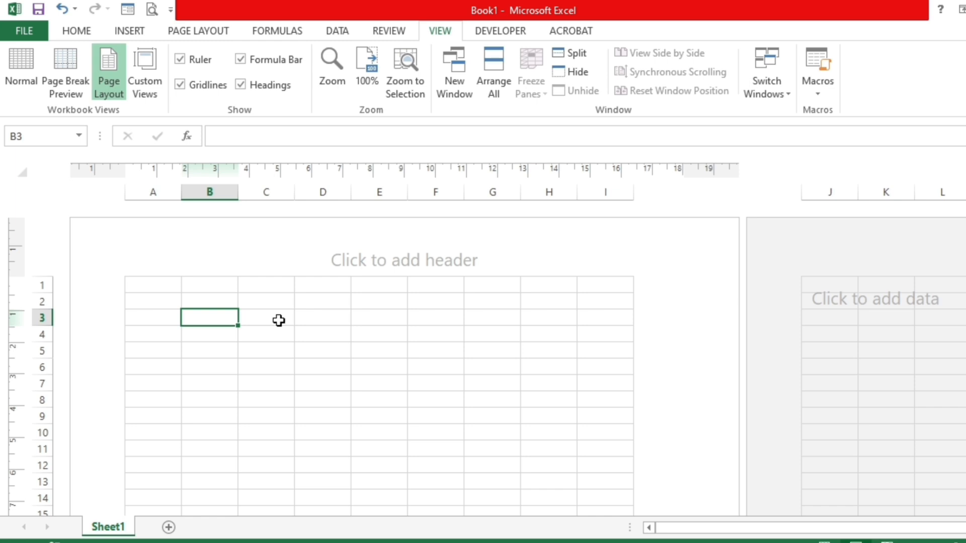
pyautogui.scroll(-3, 278, 320)
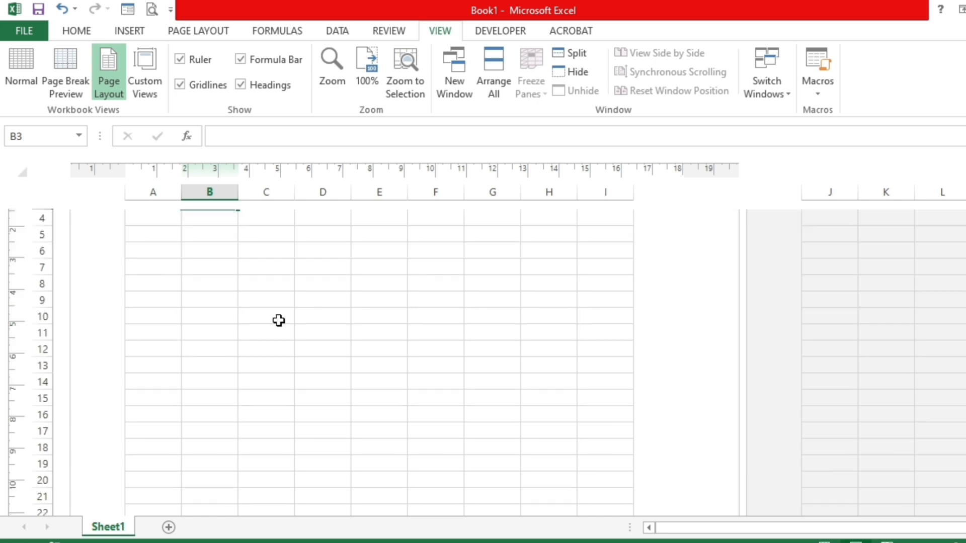
pyautogui.click(147, 285)
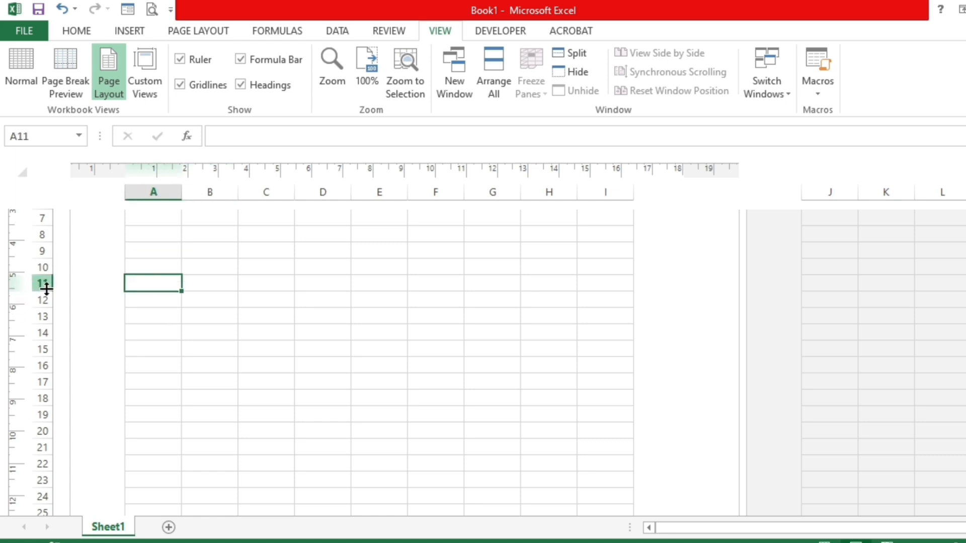
pyautogui.write('Sr No')
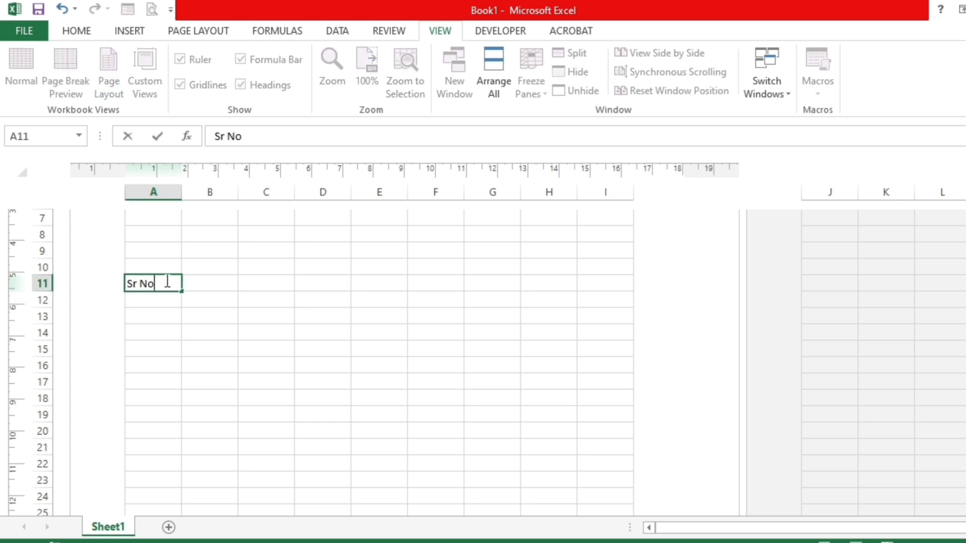
pyautogui.press('Tab')
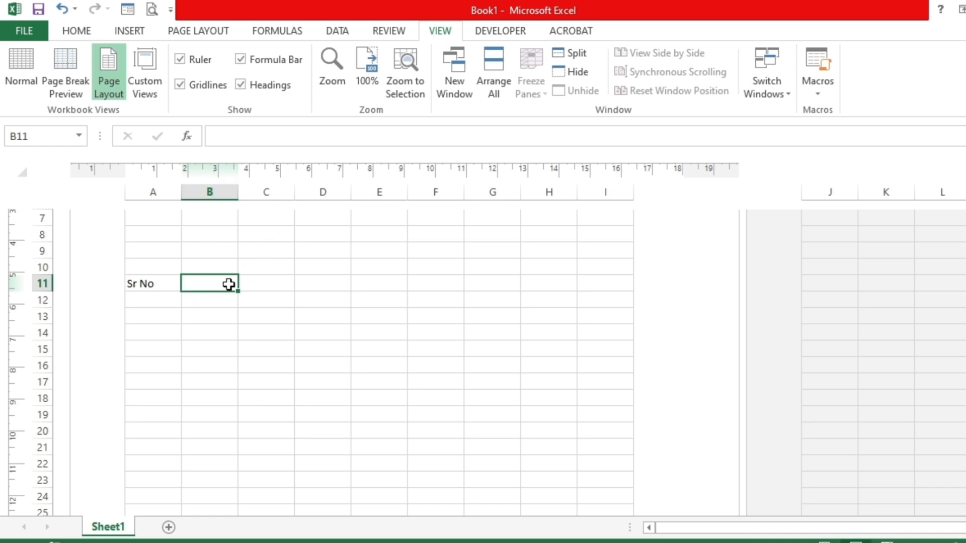
# - Merge cells B11:C11 with left alignment and enter the heading "Description" in the merged cell
pyautogui.moveTo(228, 283); pyautogui.dragTo(254, 284)
pyautogui.click(80, 31)
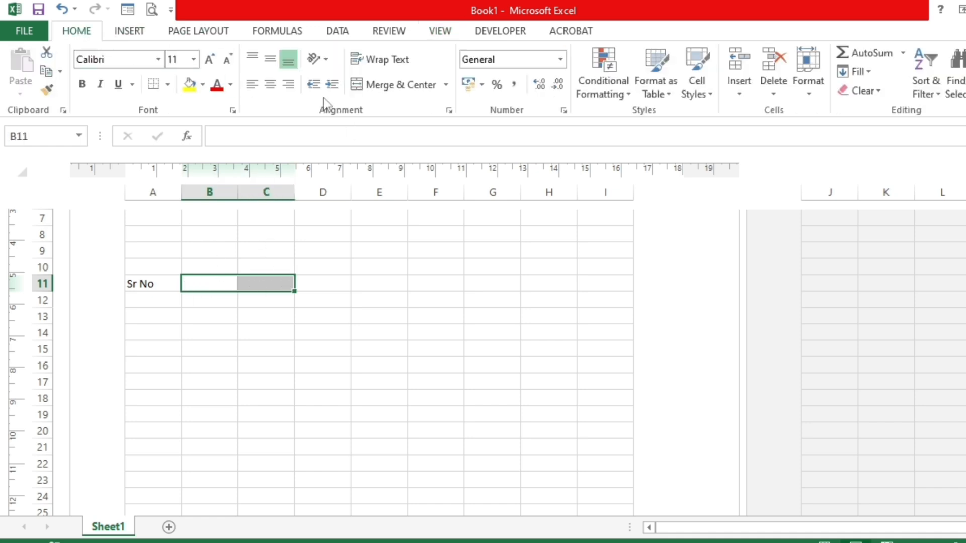
pyautogui.click(388, 84)
pyautogui.click(249, 85)
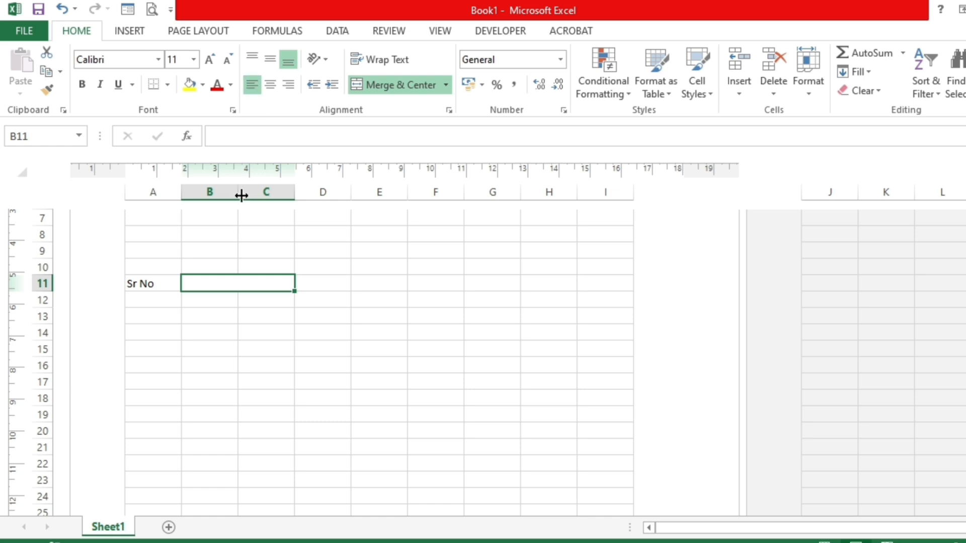
pyautogui.write('Des')
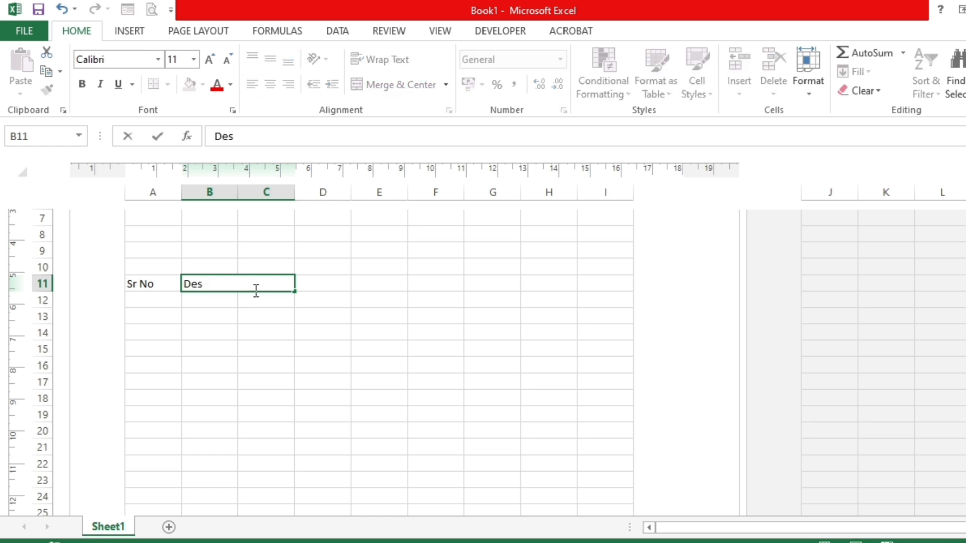
pyautogui.write('cription')
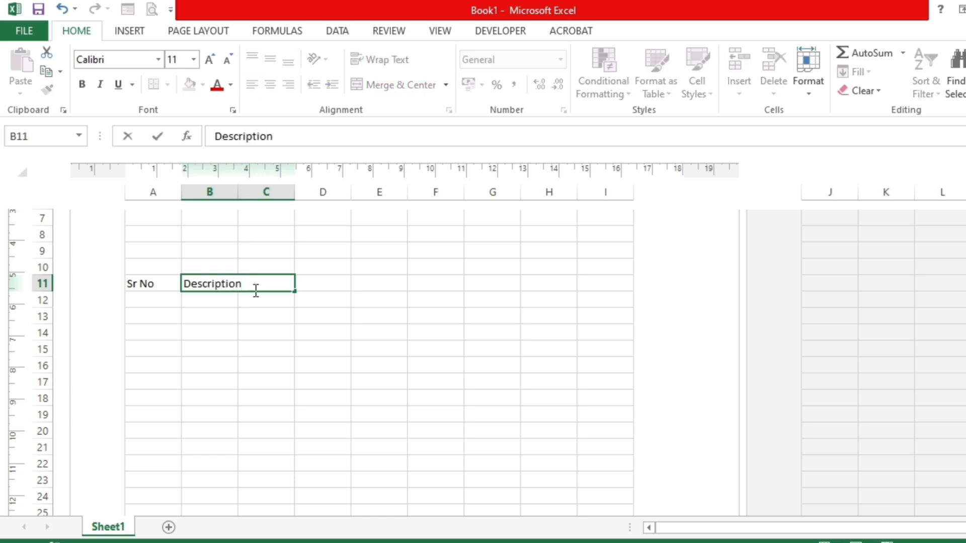
pyautogui.press('Tab')
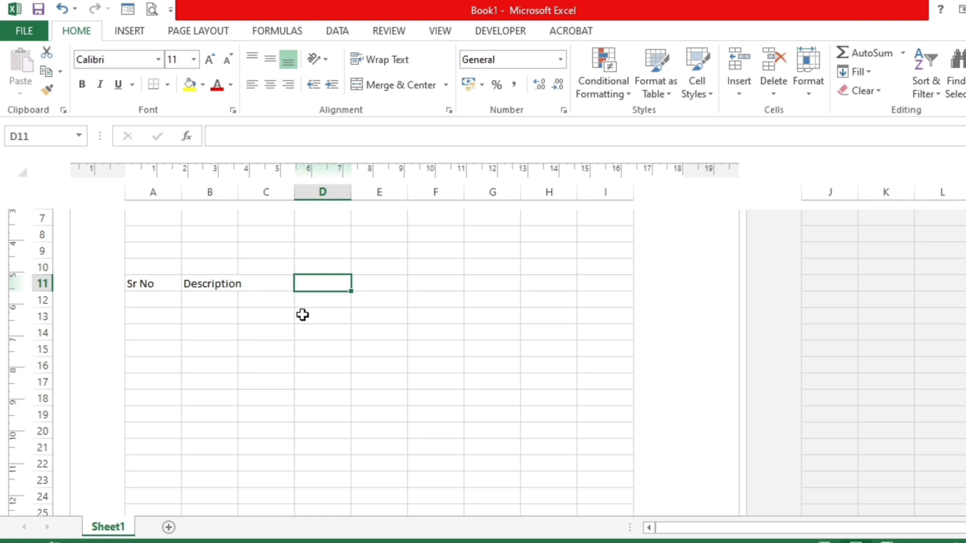
# - Enter the headings "HSN Code", "Qty", "Rate" and "Amount" in cells D11 to G11
pyautogui.write('H')
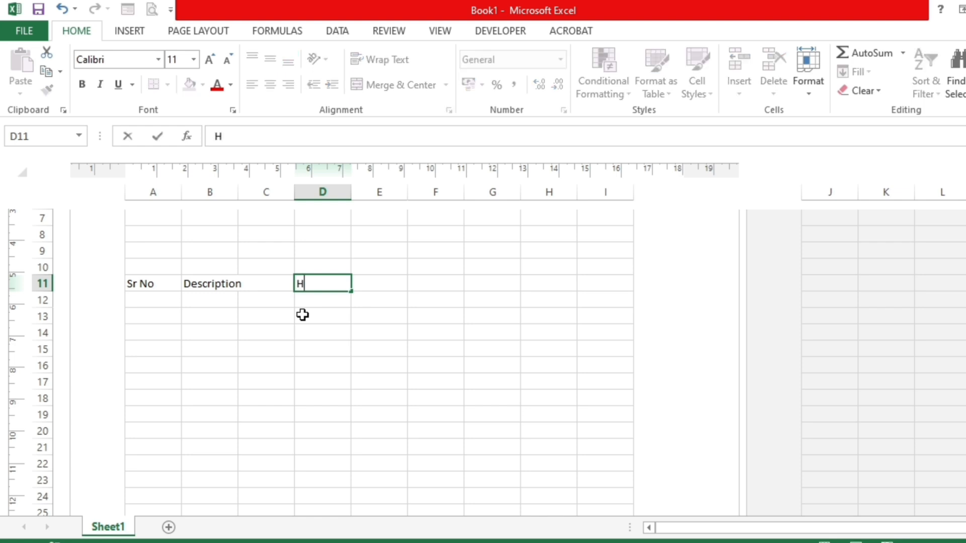
pyautogui.write('SN Code')
pyautogui.press('Tab')
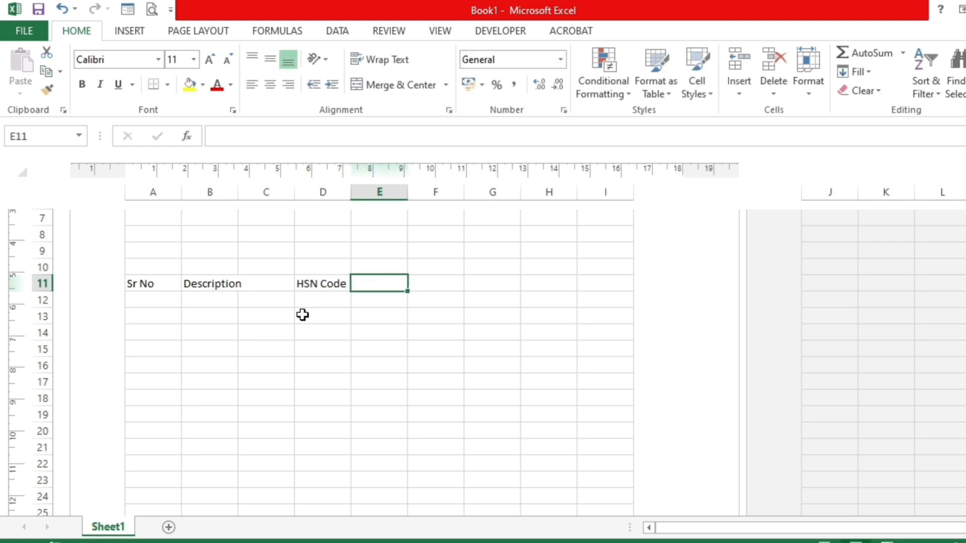
pyautogui.write('Qty')
pyautogui.press('Tab')
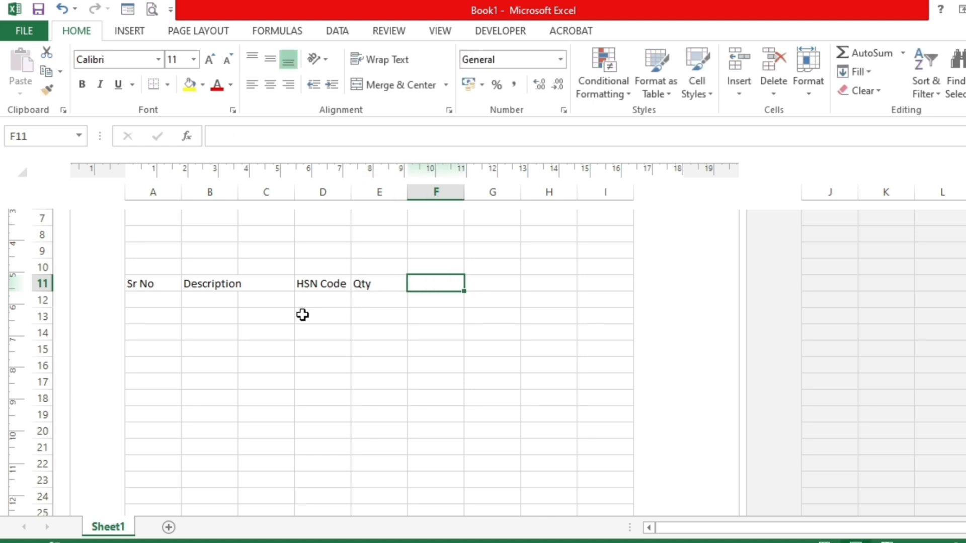
pyautogui.write('Rate')
pyautogui.press('Tab')
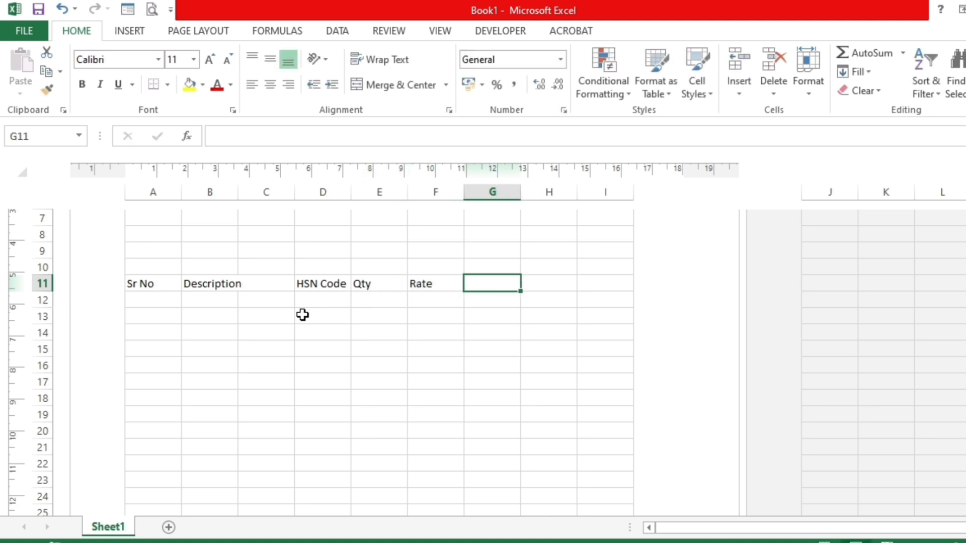
pyautogui.write('Am')
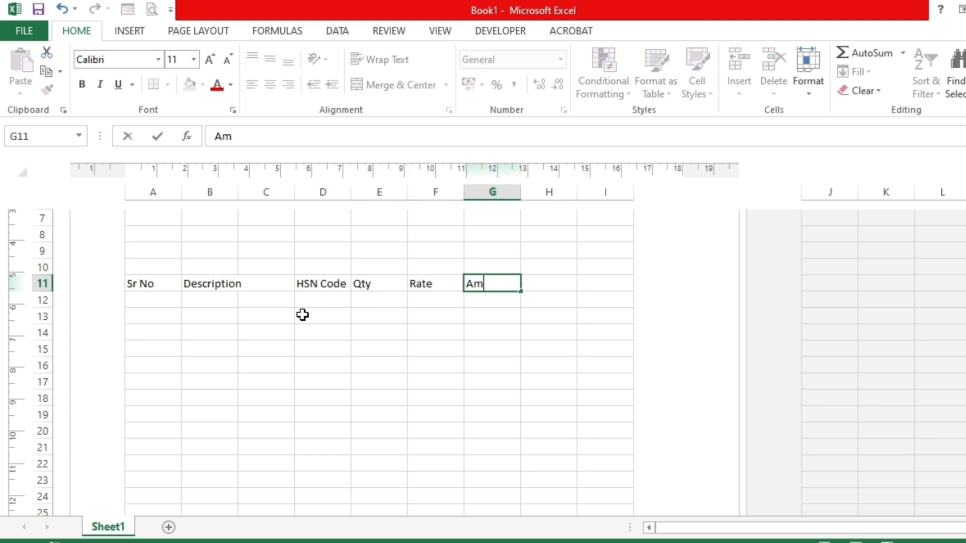
pyautogui.write('ount')
pyautogui.press('Return')
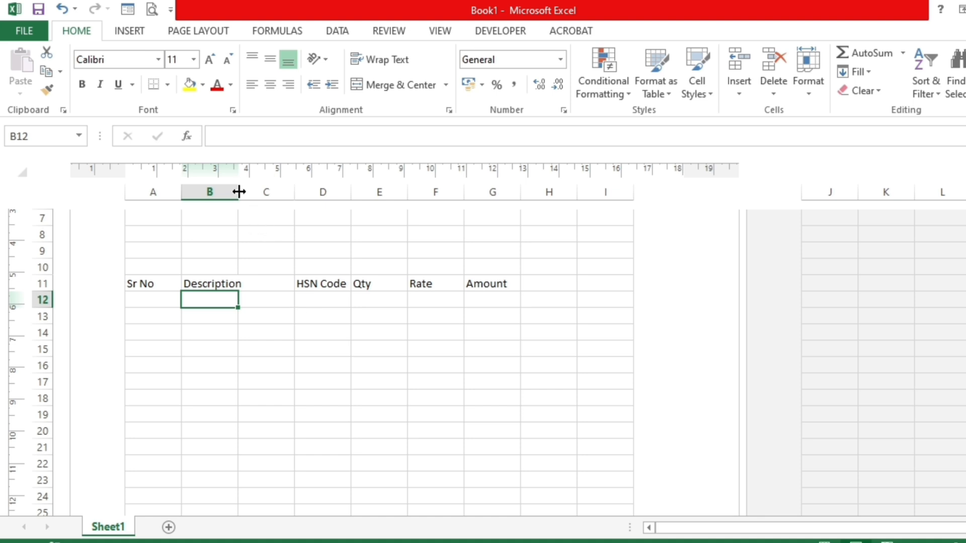
# - Widen columns B, C, D, F and G, and apply All Borders to the heading row A11:G11
pyautogui.moveTo(239, 191); pyautogui.dragTo(393, 196)
pyautogui.moveTo(508, 192); pyautogui.dragTo(598, 201)
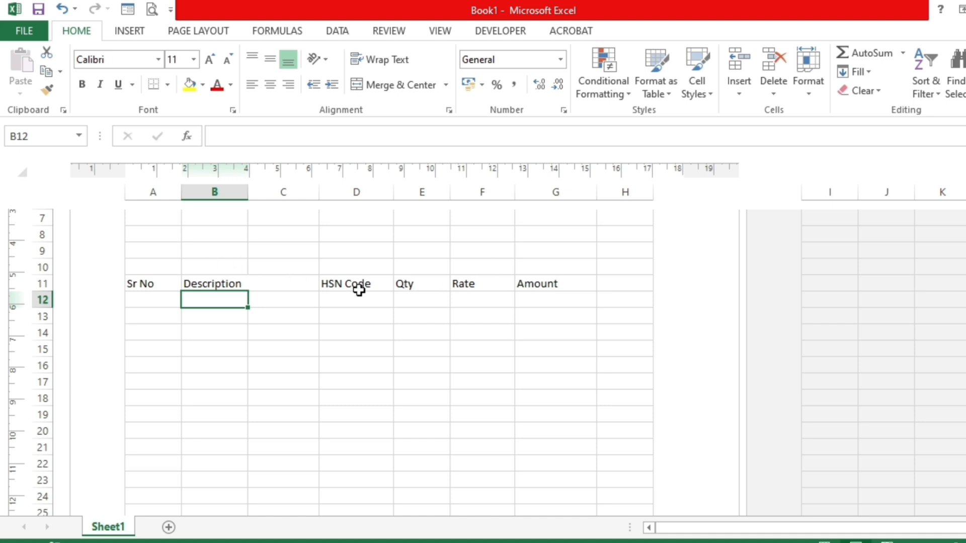
pyautogui.moveTo(149, 282); pyautogui.dragTo(549, 280)
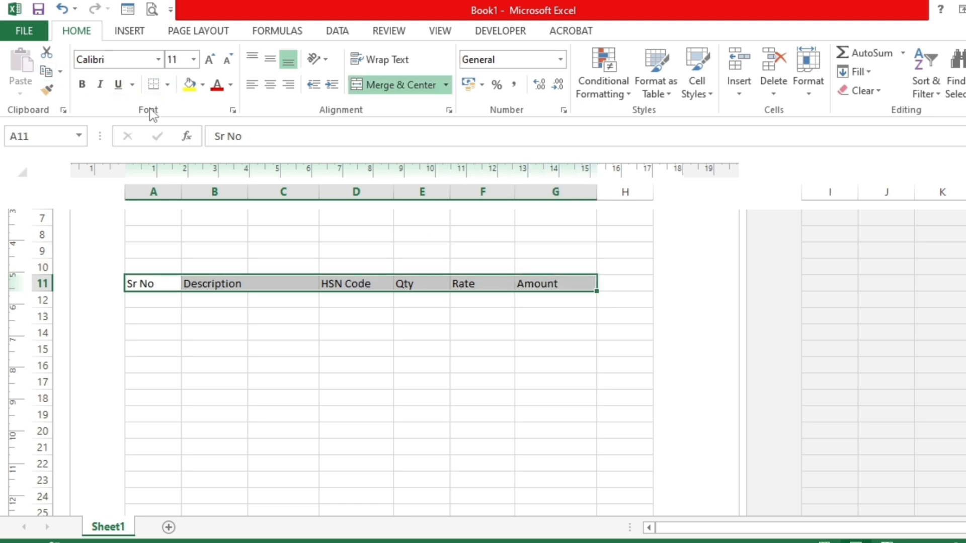
pyautogui.click(168, 84)
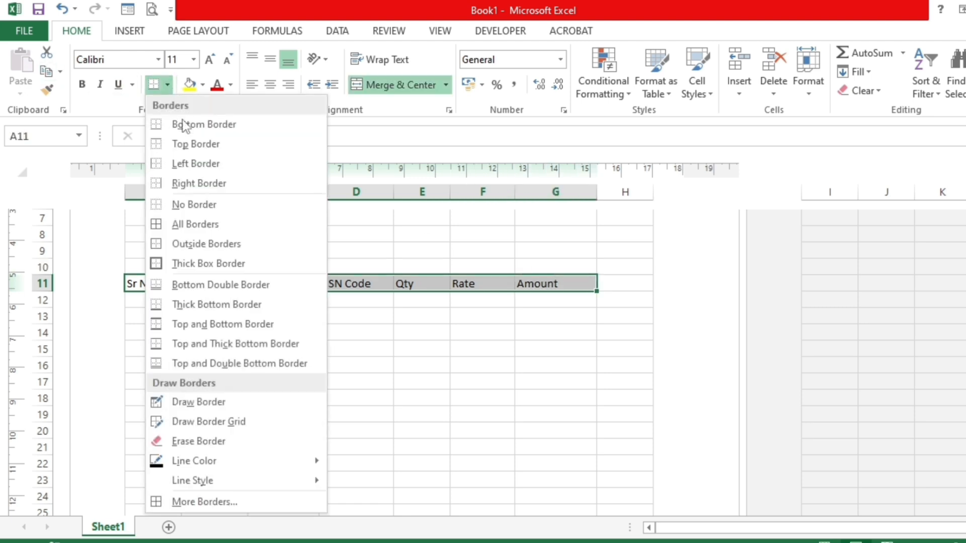
pyautogui.click(185, 228)
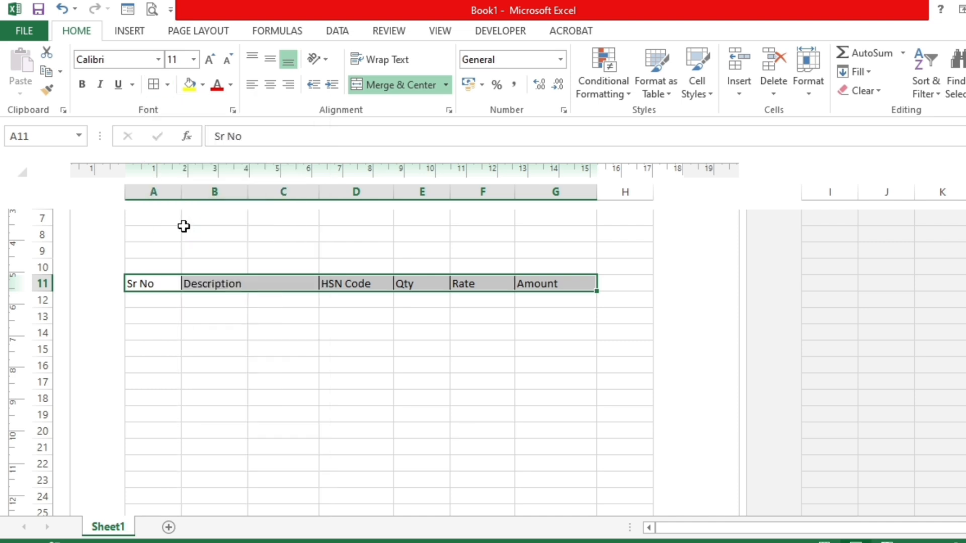
pyautogui.click(218, 351)
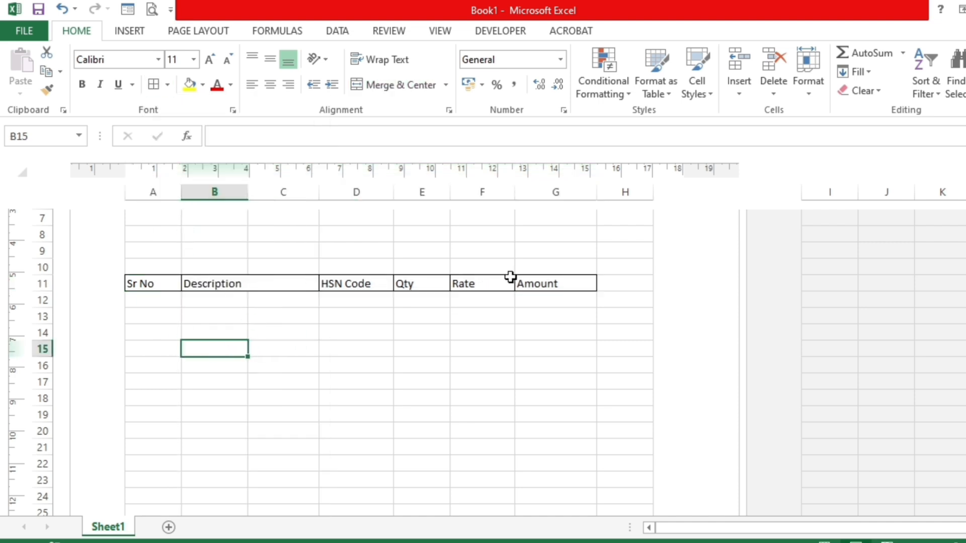
# - Center the heading text horizontally in cells A11:G11
pyautogui.moveTo(144, 283); pyautogui.dragTo(517, 282)
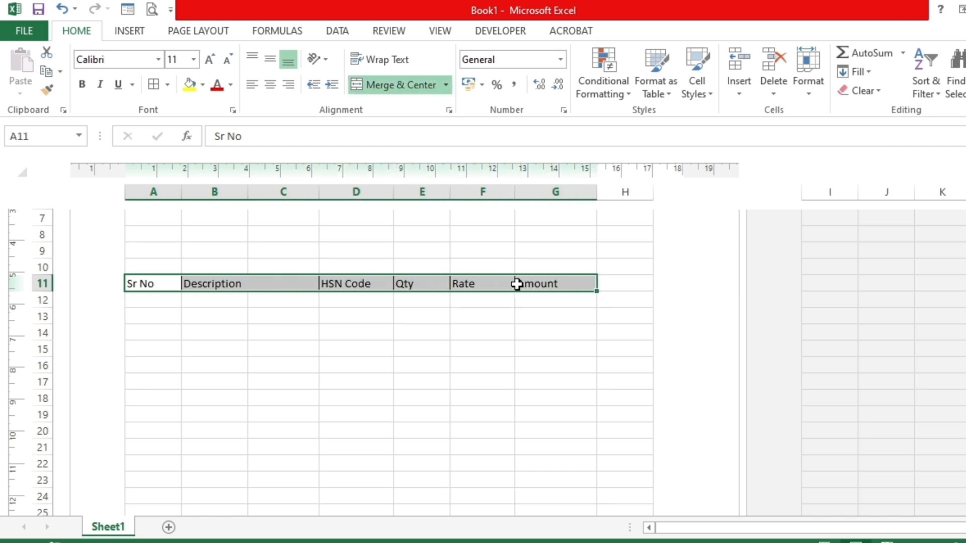
pyautogui.click(272, 86)
pyautogui.click(242, 297)
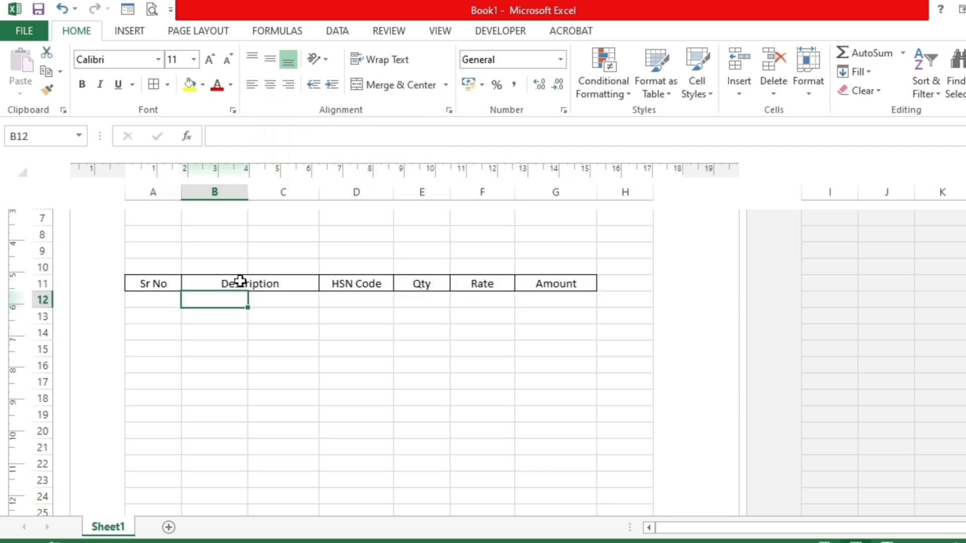
# - Left-align the "Description" heading in B11 and increase its indent by one level
pyautogui.click(240, 282)
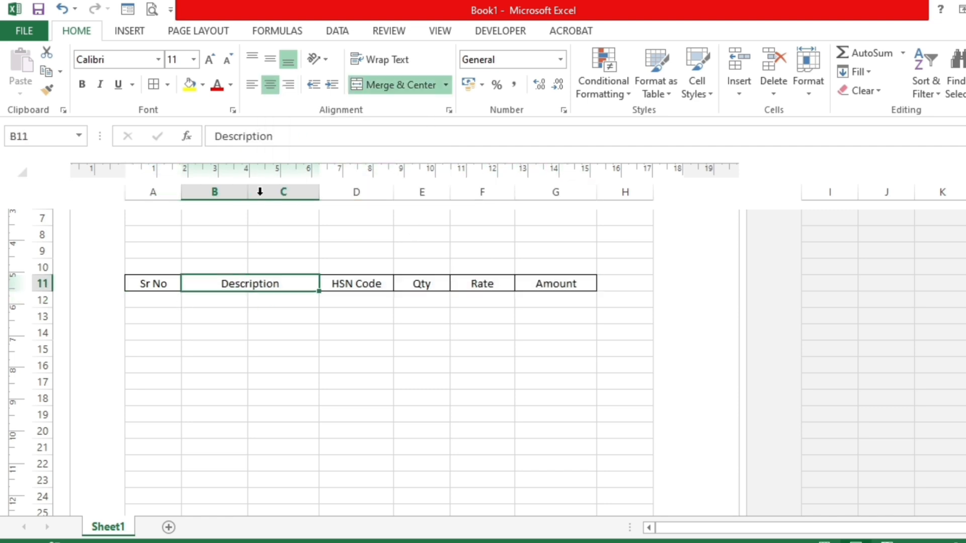
pyautogui.click(252, 87)
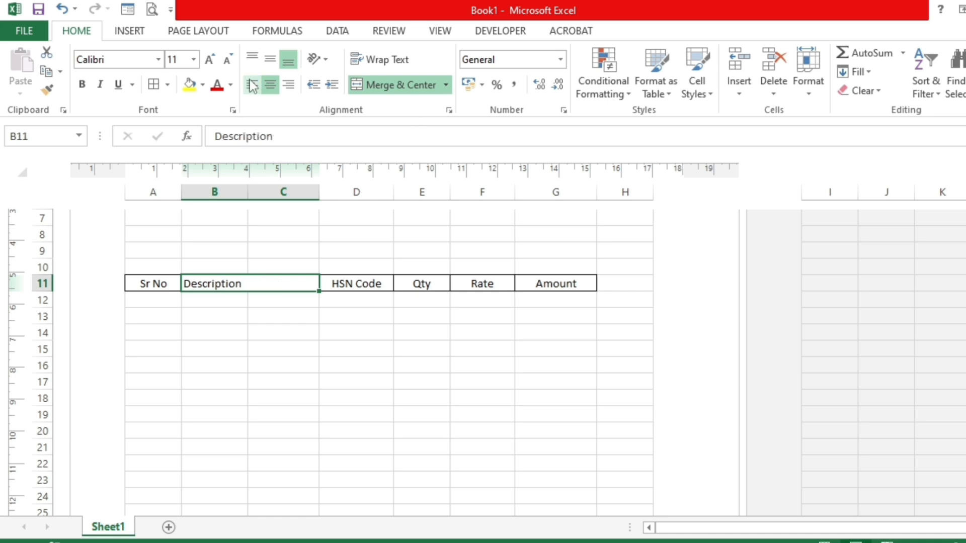
pyautogui.click(332, 85)
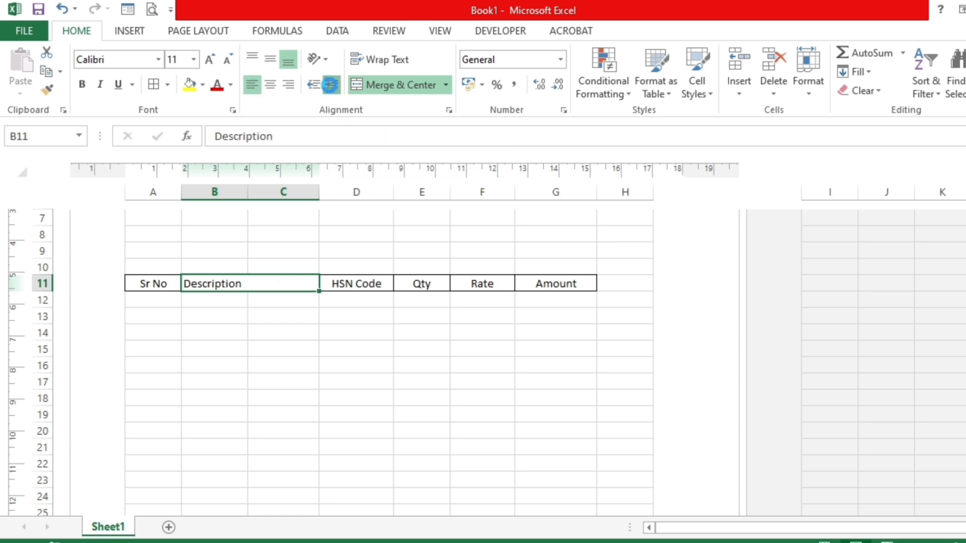
# - Enter the serial numbers 1, 2 and 3 in cells A12 to A14
pyautogui.click(144, 297)
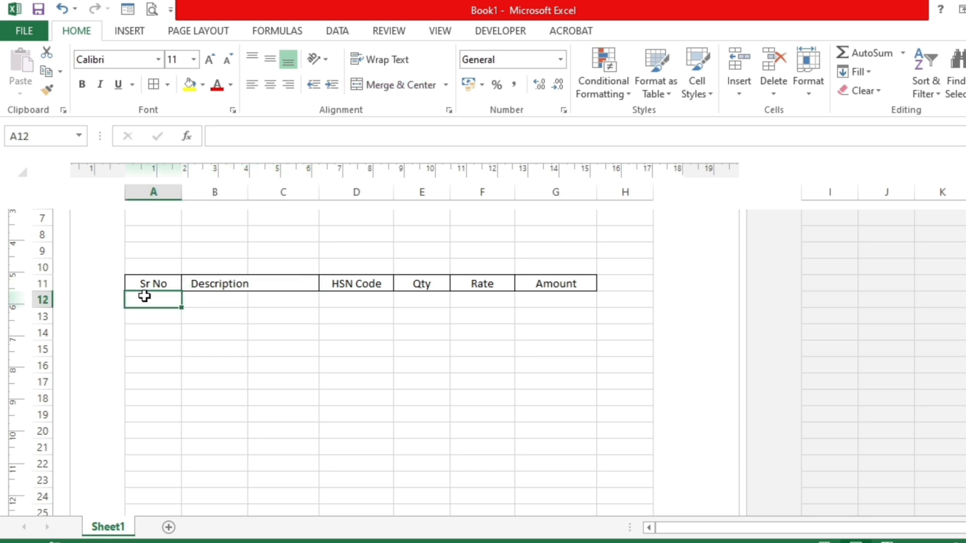
pyautogui.write('1')
pyautogui.press('Return')
pyautogui.write('2')
pyautogui.press('Return')
pyautogui.write('3')
pyautogui.press('Return')
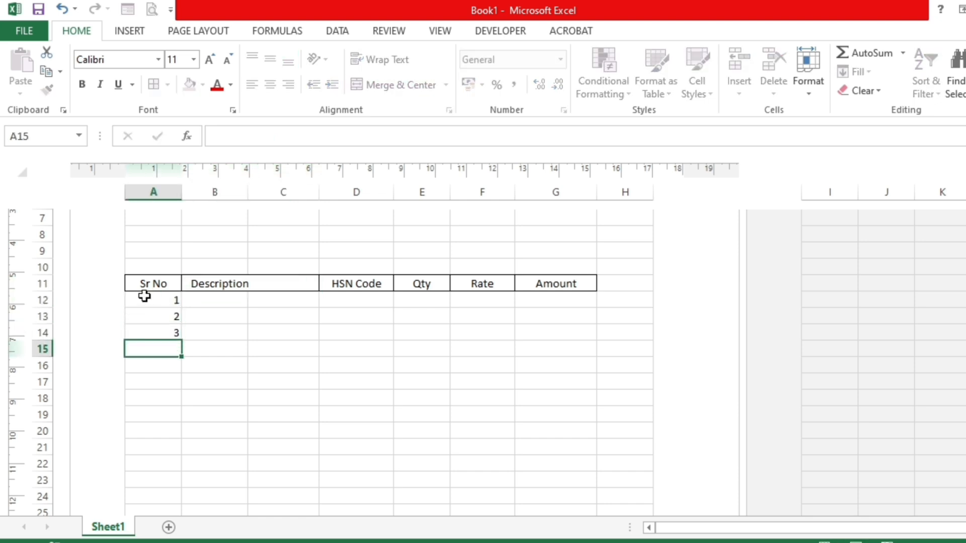
# - Extend the serial number series to 7 in A18 and center A12:A18 horizontally
pyautogui.moveTo(144, 297); pyautogui.dragTo(174, 401)
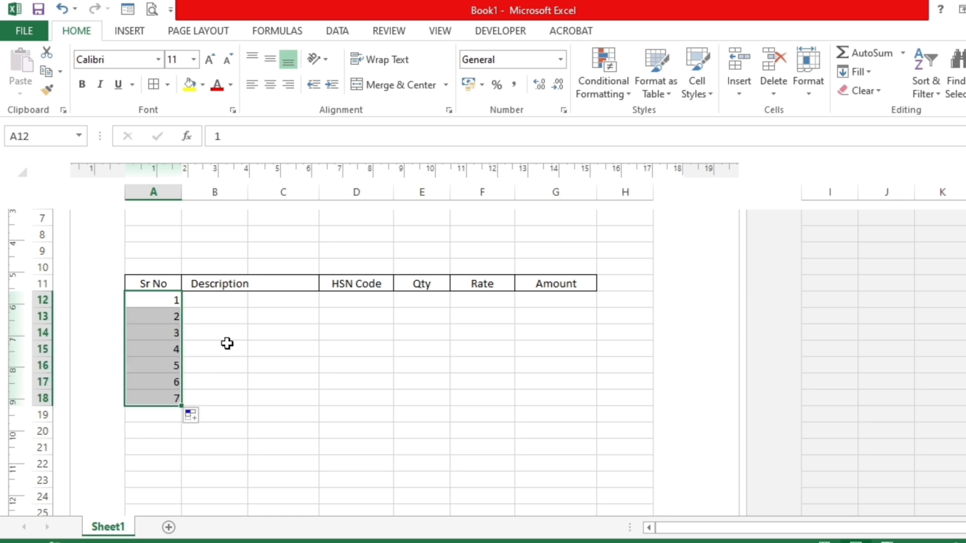
pyautogui.click(272, 85)
pyautogui.click(267, 313)
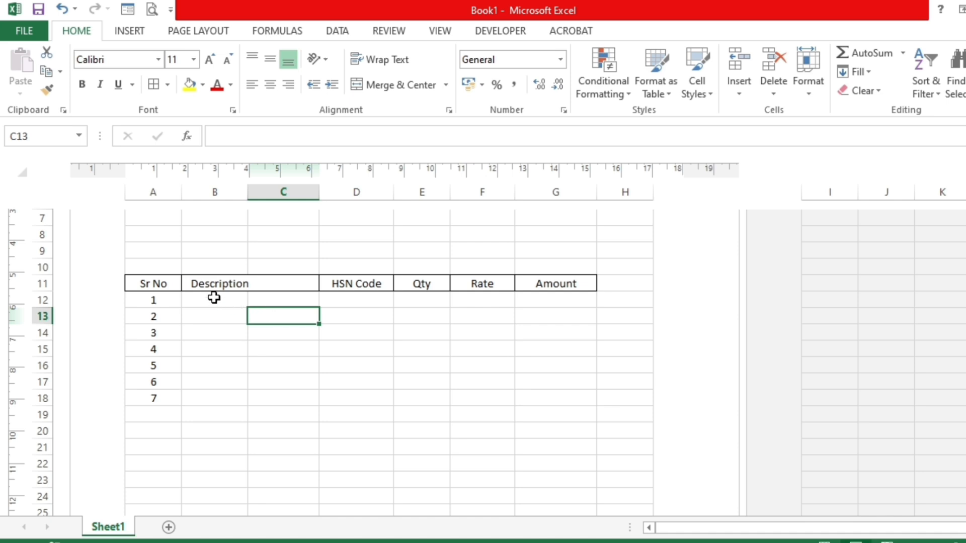
# - Merge cells B12:C12, left-align them with an indent and enter "Product 1" in the merged cell
pyautogui.moveTo(213, 296); pyautogui.dragTo(257, 301)
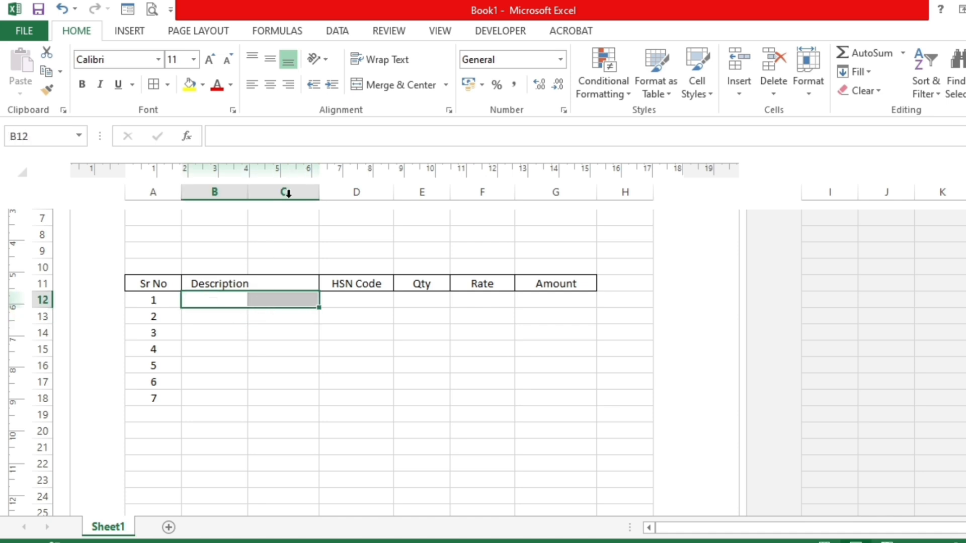
pyautogui.click(373, 85)
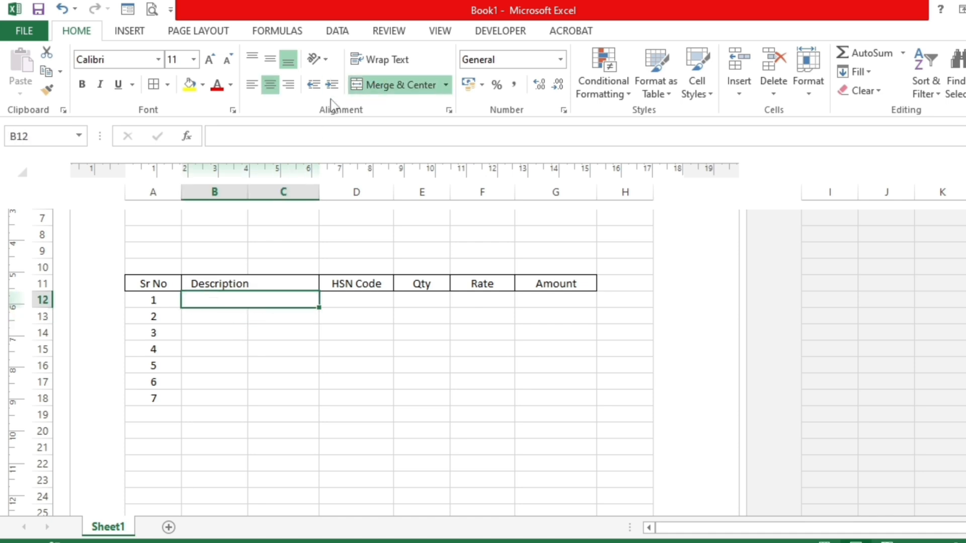
pyautogui.click(252, 85)
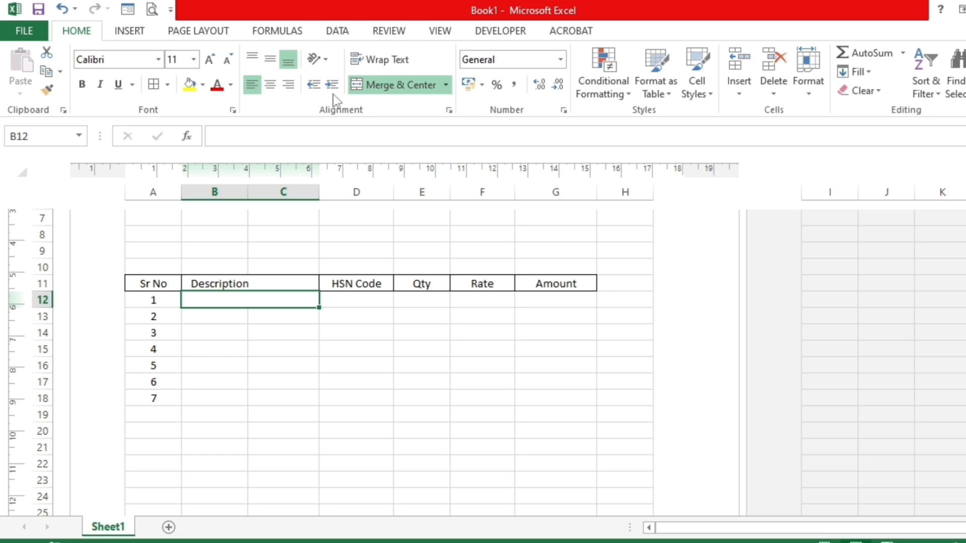
pyautogui.doubleClick(259, 300)
pyautogui.write('Product 1')
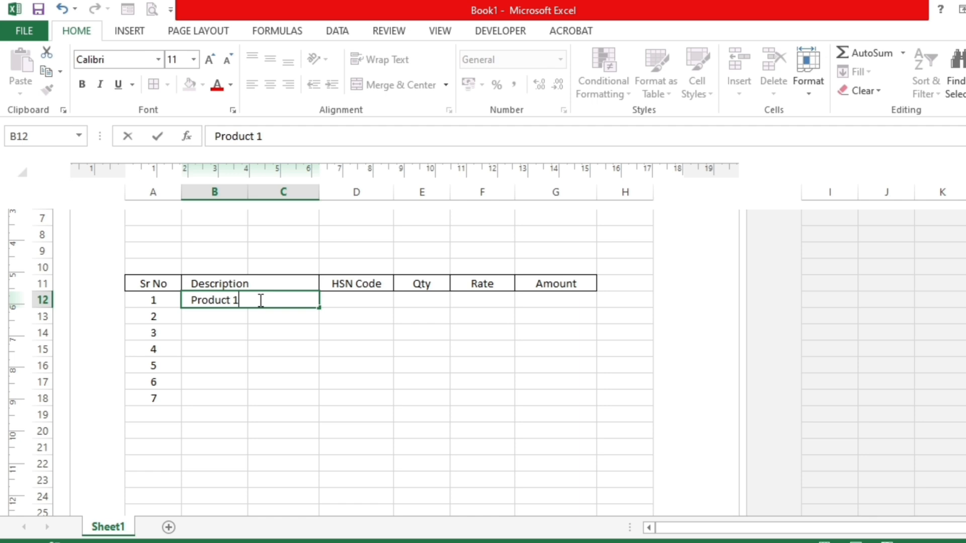
pyautogui.press('Return')
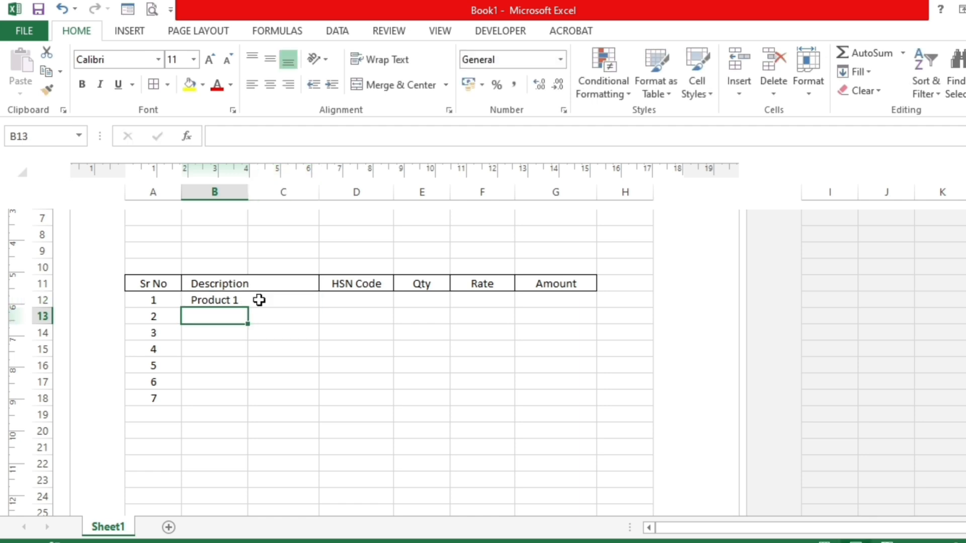
# - Merge cells B13:C13 and left-align the merged cell
pyautogui.click(256, 300)
pyautogui.moveTo(222, 316); pyautogui.dragTo(263, 317)
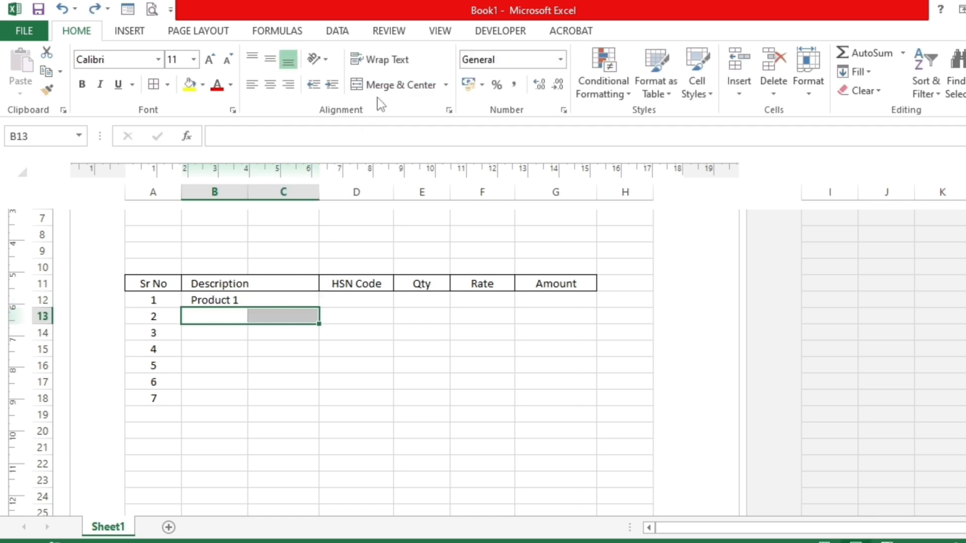
pyautogui.click(392, 85)
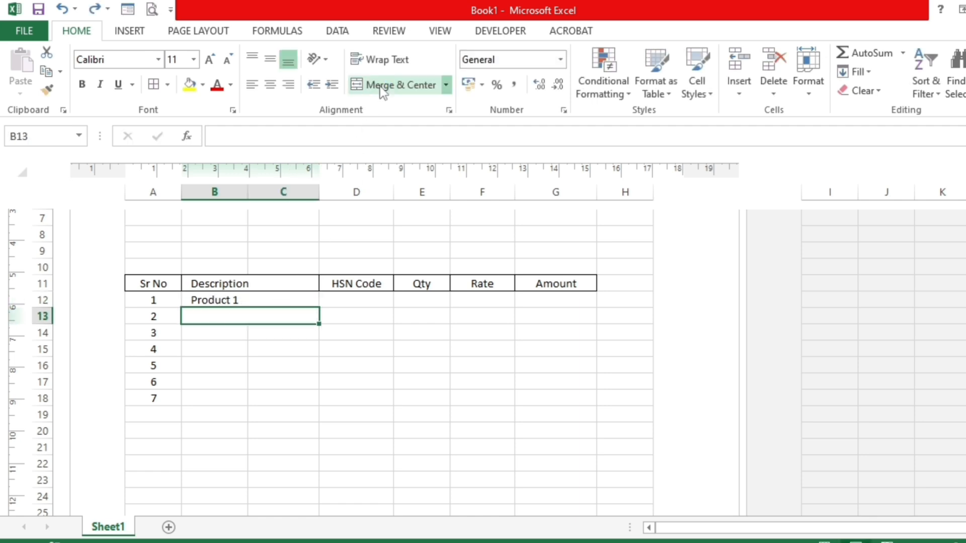
pyautogui.click(249, 85)
# - Enter "Product 2" in the merged cell B13
pyautogui.write('Peo')
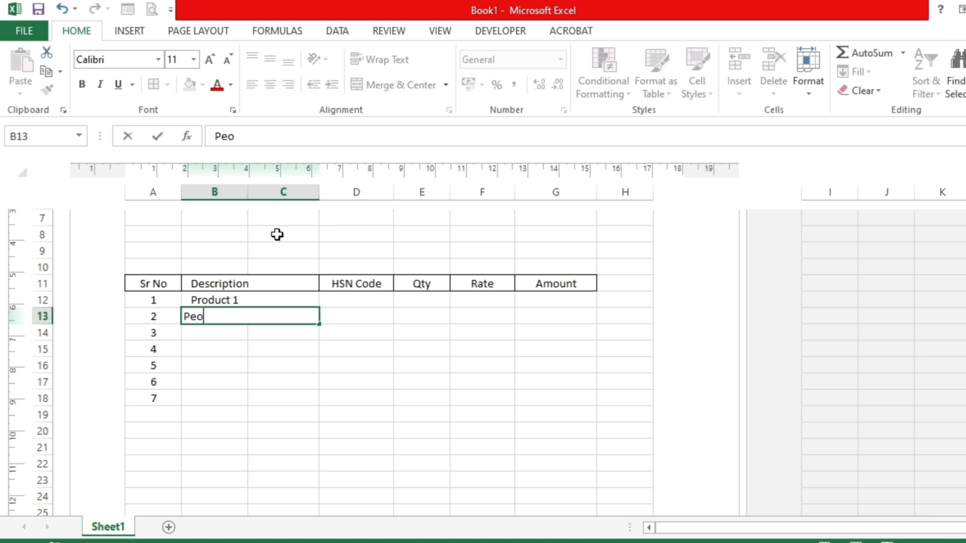
pyautogui.press('BackSpace')
pyautogui.press('BackSpace')
pyautogui.write('Pr')
pyautogui.press('Right')
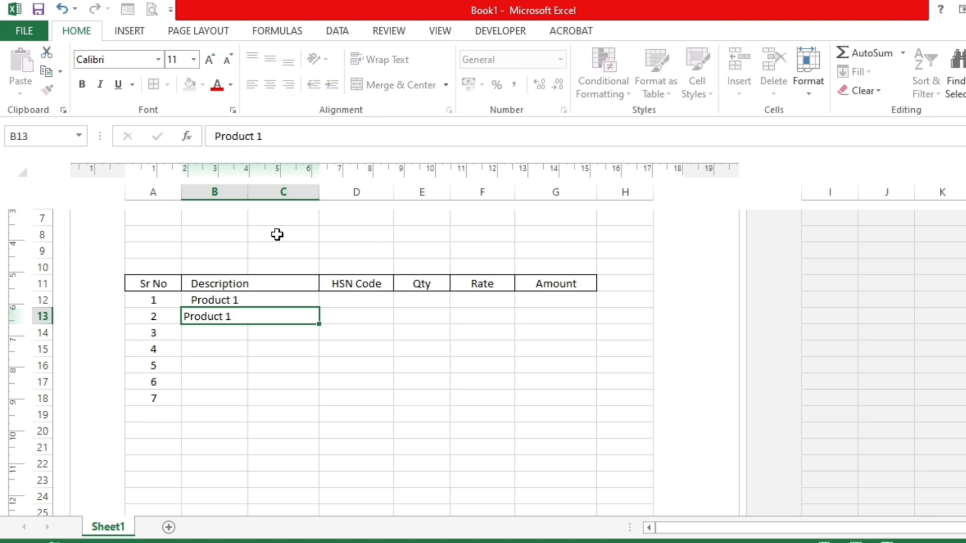
pyautogui.press('Left')
pyautogui.press('F2')
pyautogui.press('BackSpace')
pyautogui.write('2')
pyautogui.press('Return')
# - Fill the product series from B13 down to "Product 7" in row 18 and increase the indent of these cells
pyautogui.click(247, 318)
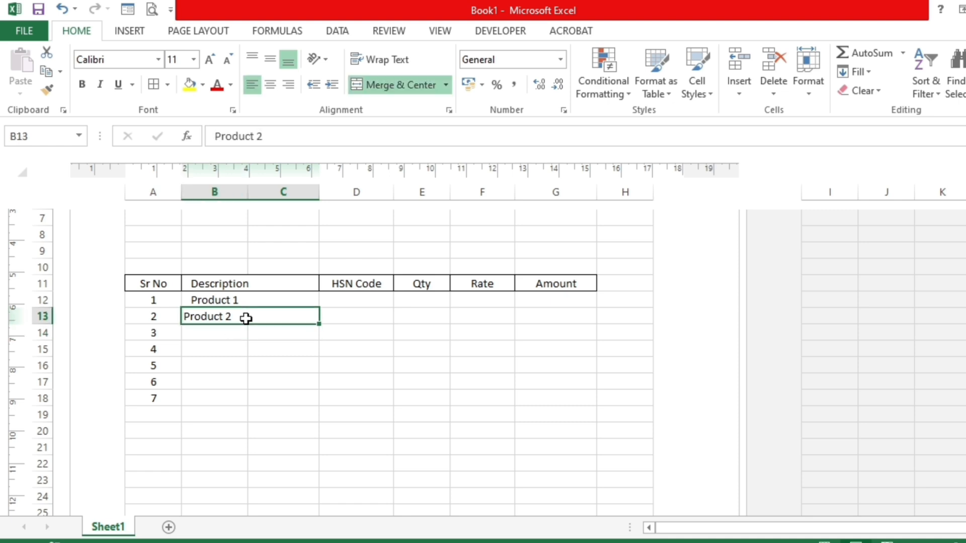
pyautogui.moveTo(319, 324); pyautogui.dragTo(320, 401)
pyautogui.moveTo(261, 319); pyautogui.dragTo(263, 397)
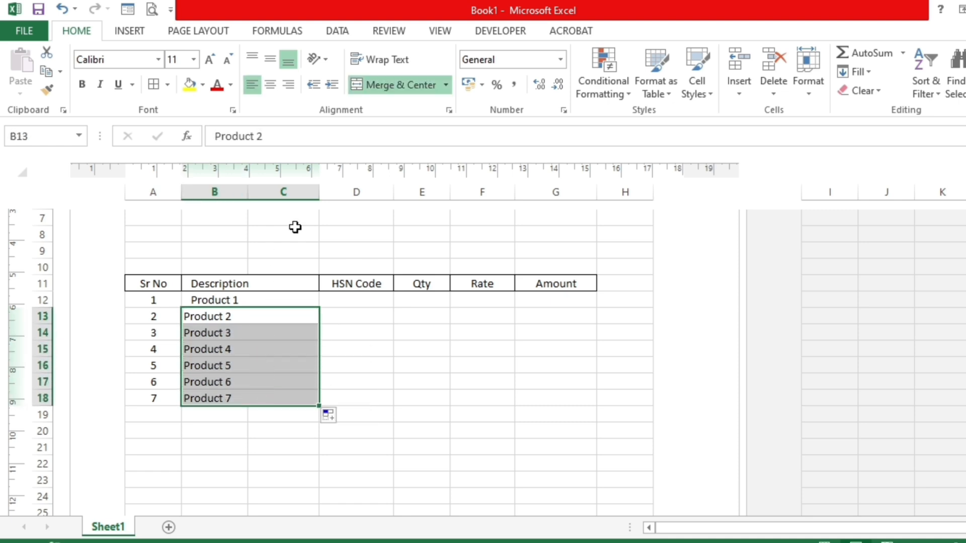
pyautogui.click(333, 80)
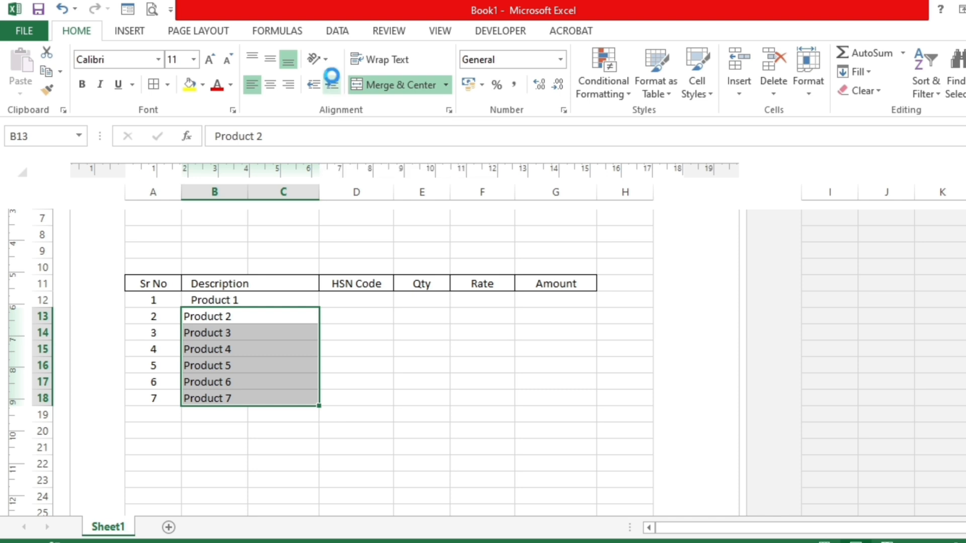
pyautogui.click(196, 391)
pyautogui.moveTo(215, 281); pyautogui.dragTo(227, 398)
pyautogui.moveTo(225, 301); pyautogui.dragTo(227, 407)
pyautogui.click(354, 300)
pyautogui.click(256, 302)
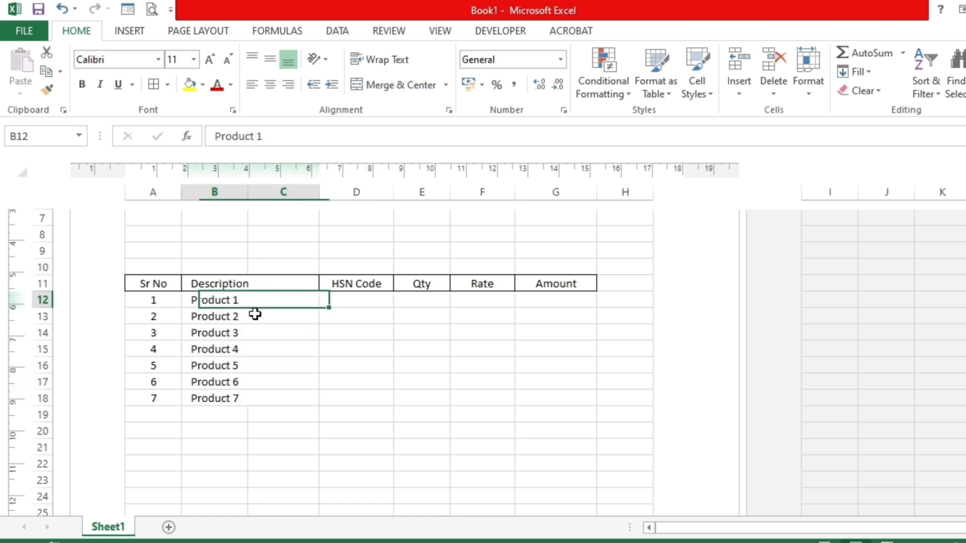
pyautogui.moveTo(255, 304); pyautogui.dragTo(267, 372)
# - Enter the HSN codes 64054 in D12 and 564564 in D13
pyautogui.click(328, 301)
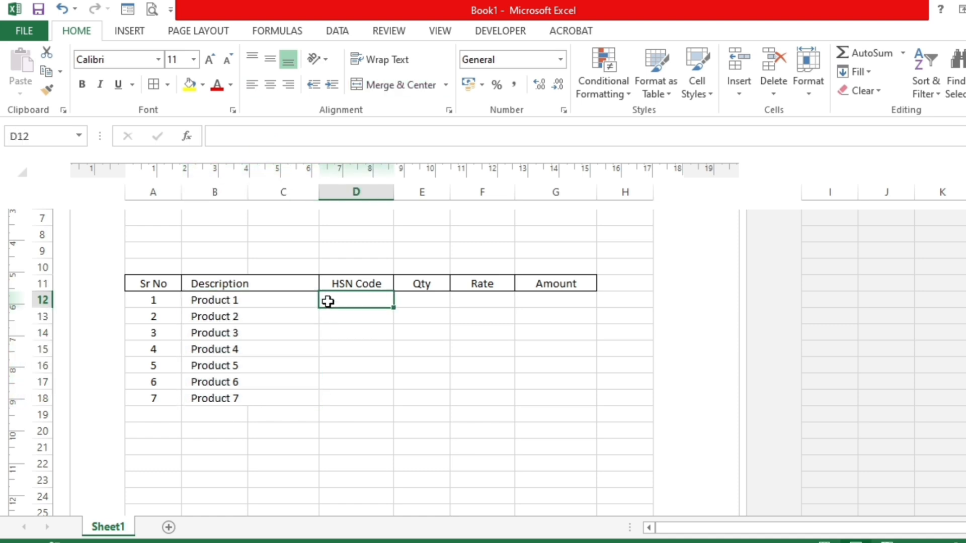
pyautogui.write('64054')
pyautogui.press('Return')
pyautogui.write('564564')
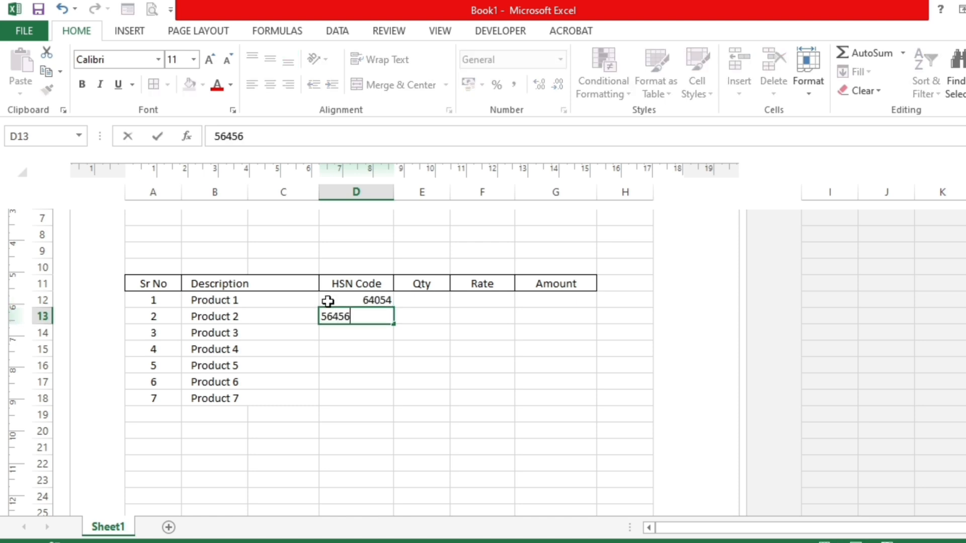
pyautogui.press('Return')
# - Copy the HSN code in D13 down through D18
pyautogui.click(358, 312)
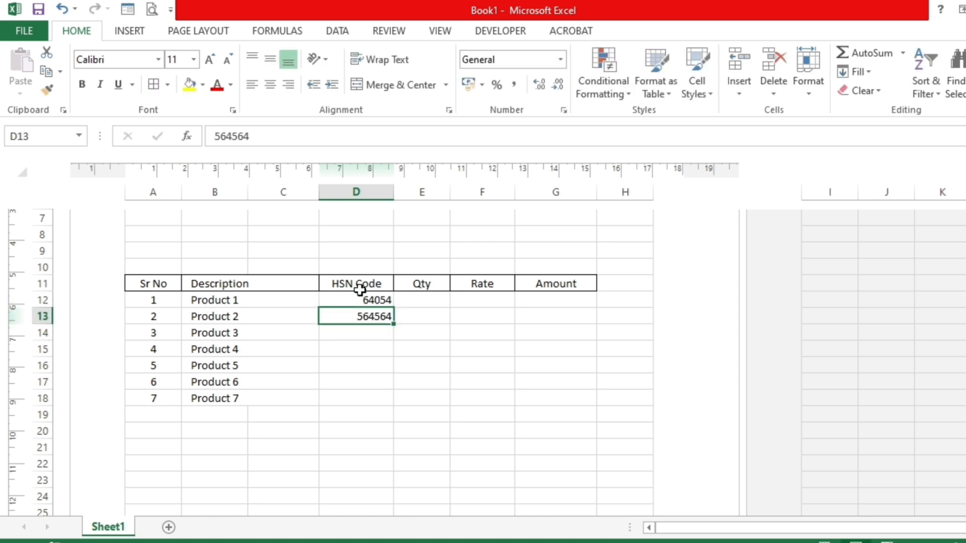
pyautogui.click(360, 287)
pyautogui.click(360, 316)
pyautogui.moveTo(393, 325); pyautogui.dragTo(394, 405)
pyautogui.click(216, 332)
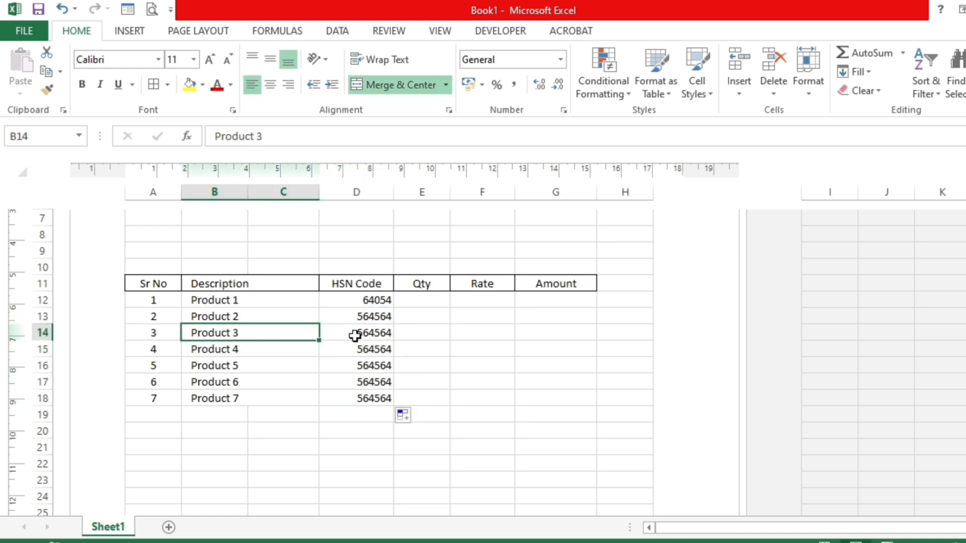
pyautogui.click(355, 336)
# - Enter the quantities 65, 12, 65, 95, 15, 54 and 12 in cells E12 to E18
pyautogui.click(424, 302)
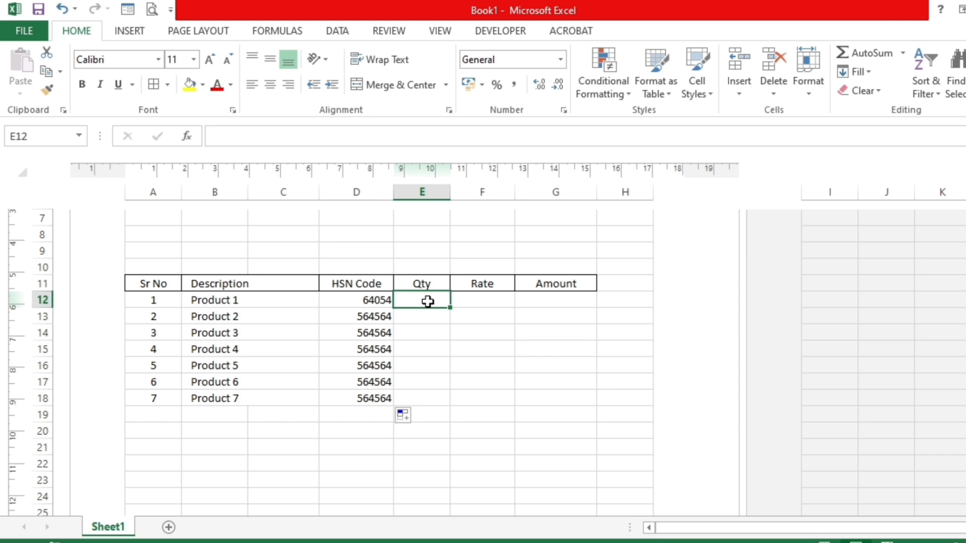
pyautogui.write('65')
pyautogui.press('Return')
pyautogui.write('12')
pyautogui.press('Return')
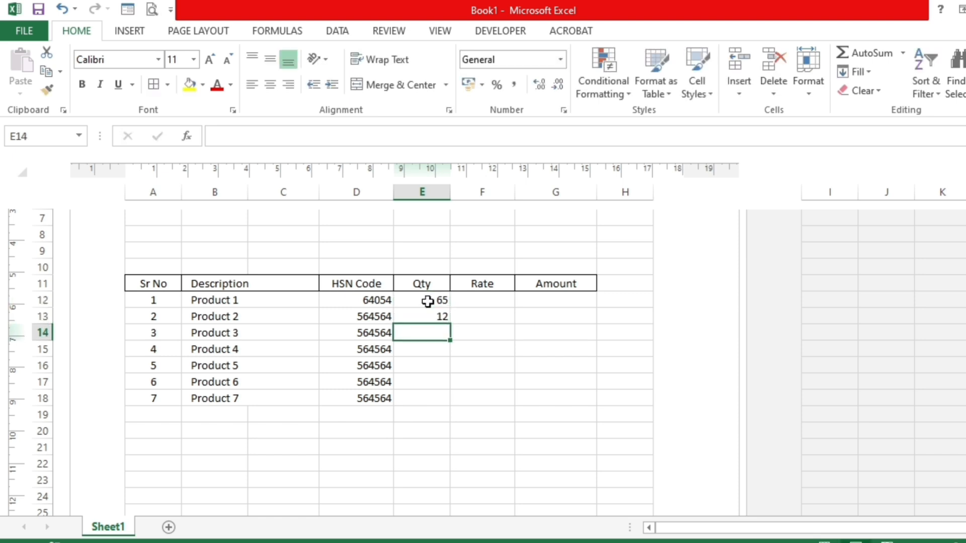
pyautogui.write('65')
pyautogui.press('Return')
pyautogui.write('95')
pyautogui.press('Return')
pyautogui.write('1')
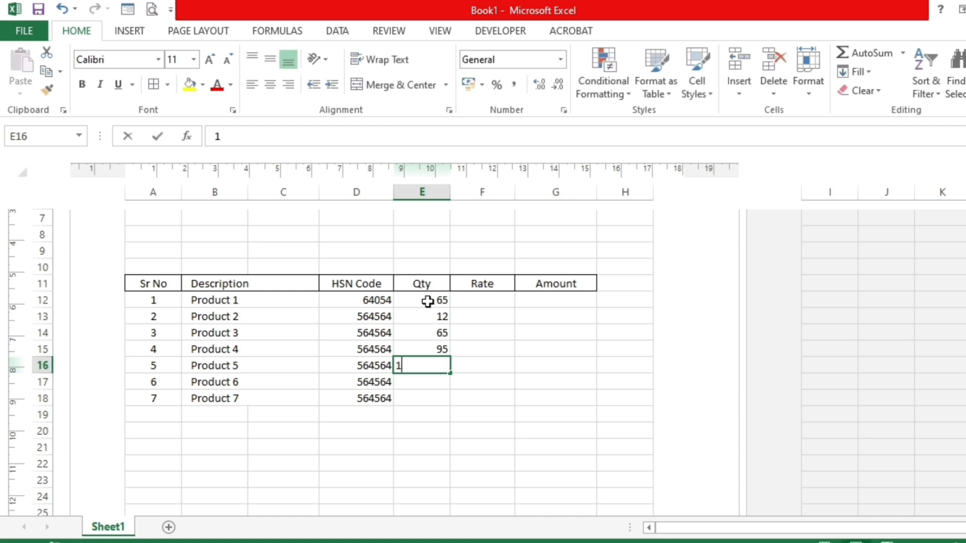
pyautogui.write('5')
pyautogui.press('Return')
pyautogui.write('54')
pyautogui.write('12')
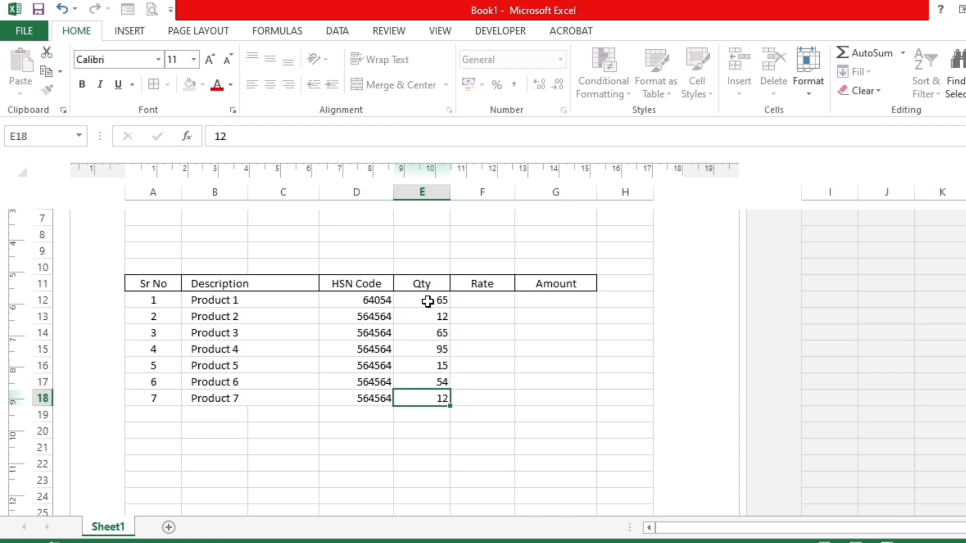
pyautogui.press('Return')
# - Enter the rates 500, 25, 65, 18, 95, 400 and 6500 in cells F12 to F18
pyautogui.click(499, 301)
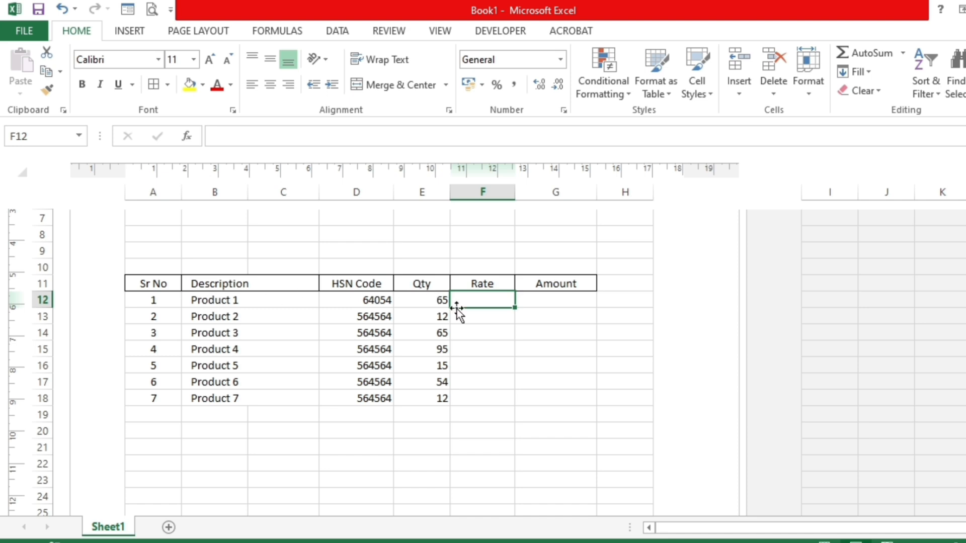
pyautogui.write('500')
pyautogui.press('Return')
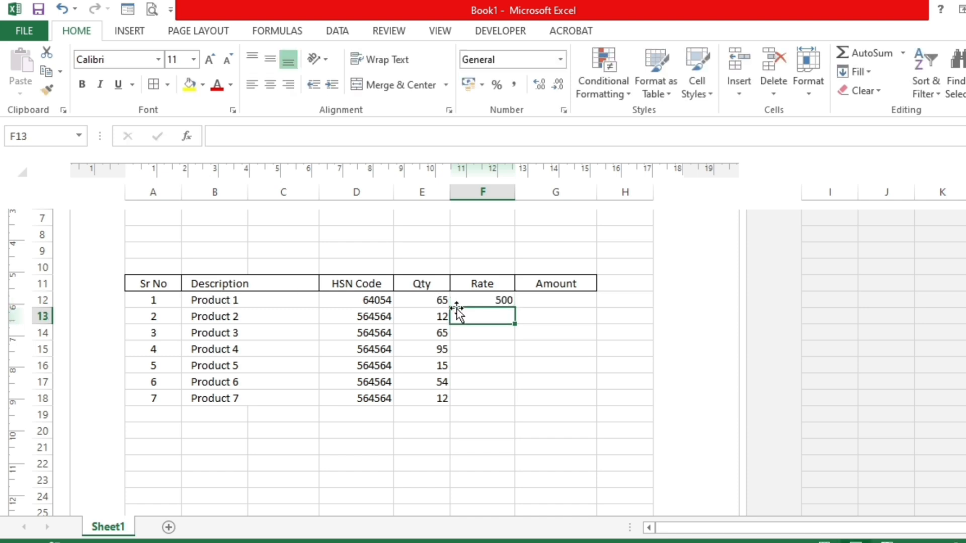
pyautogui.write('25')
pyautogui.press('Return')
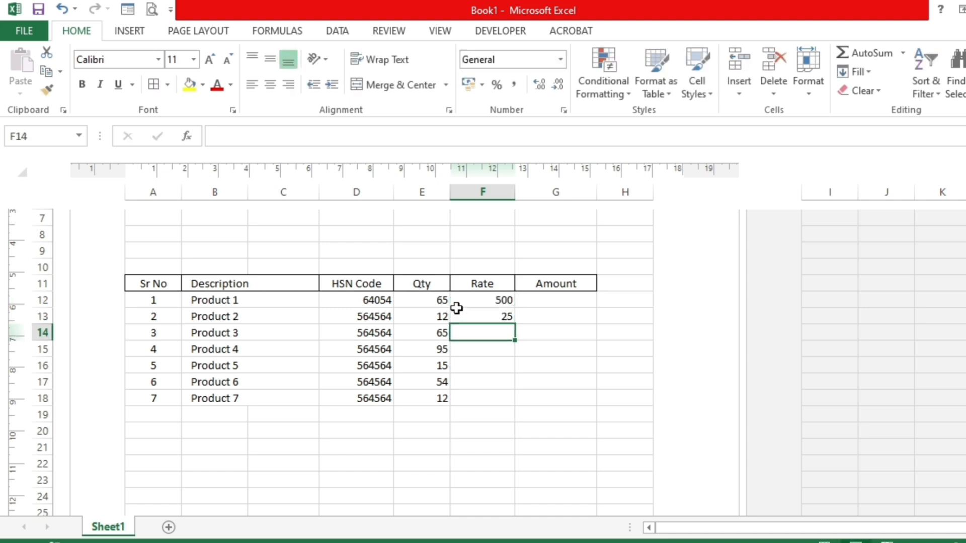
pyautogui.write('65')
pyautogui.press('Return')
pyautogui.write('18')
pyautogui.press('Return')
pyautogui.write('95')
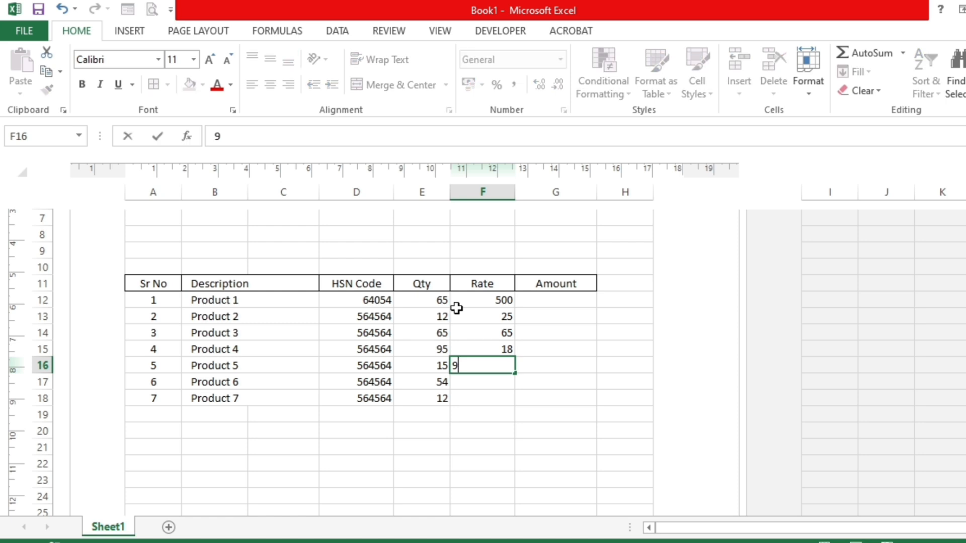
pyautogui.press('Return')
pyautogui.write('400')
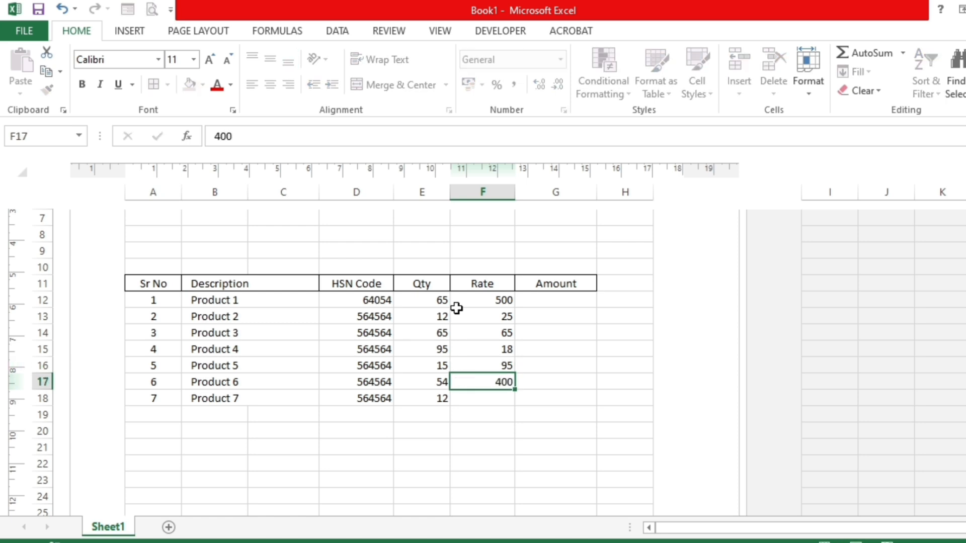
pyautogui.press('Return')
pyautogui.write('6500')
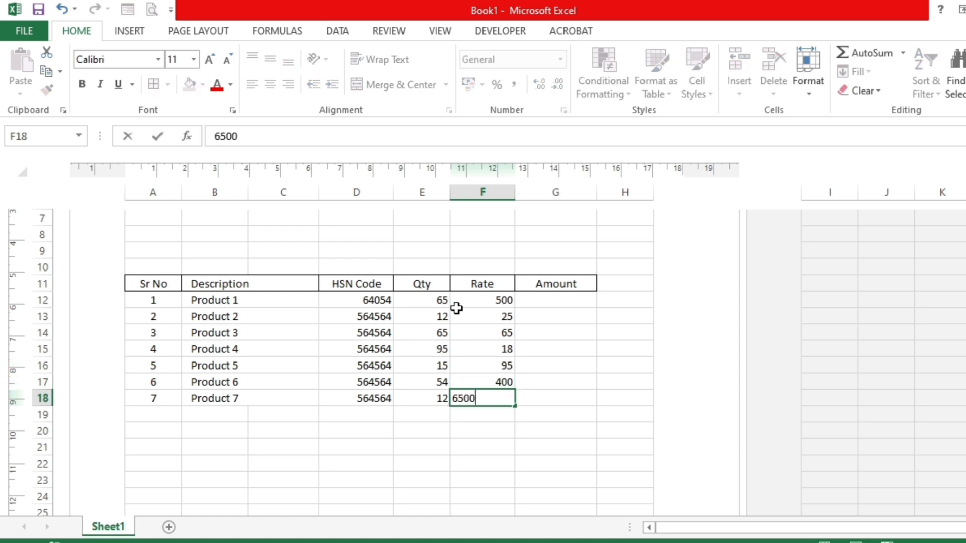
pyautogui.press('Return')
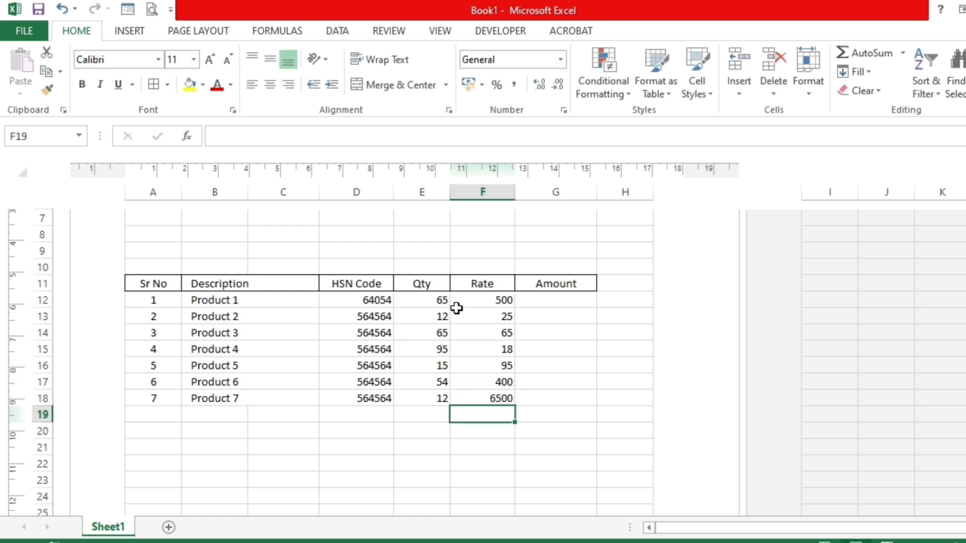
# - Calculate the first item's amount in G12 as quantity times rate with the formula =E12*F12
pyautogui.click(555, 297)
pyautogui.write('=')
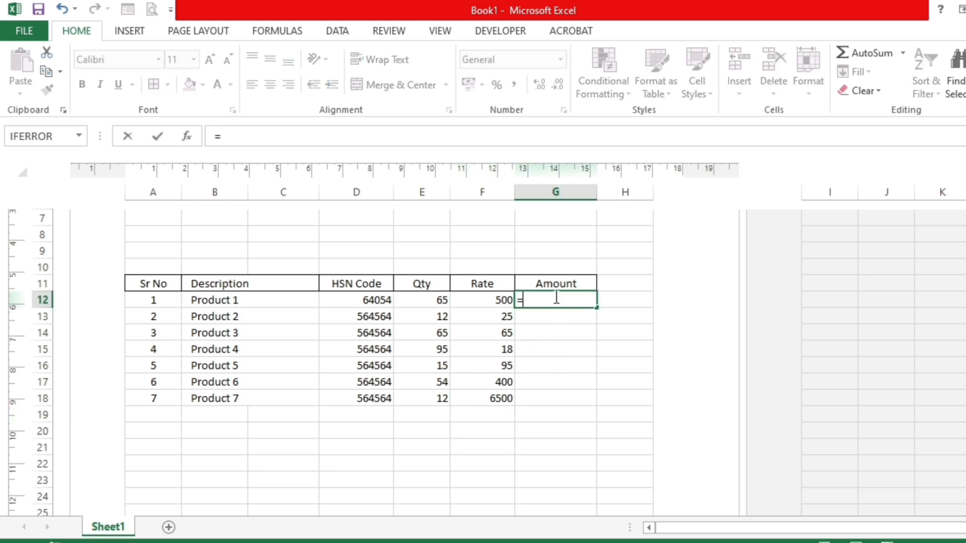
pyautogui.click(433, 298)
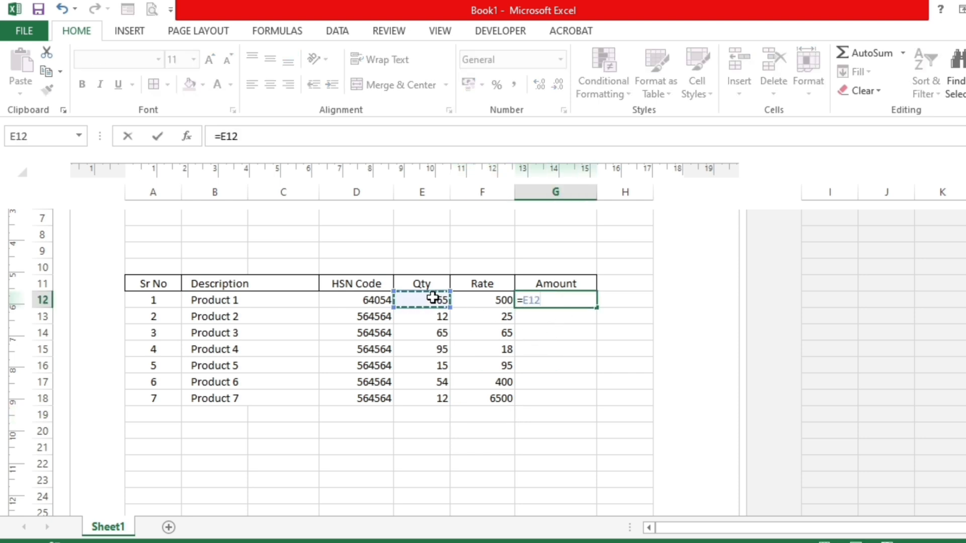
pyautogui.write('*')
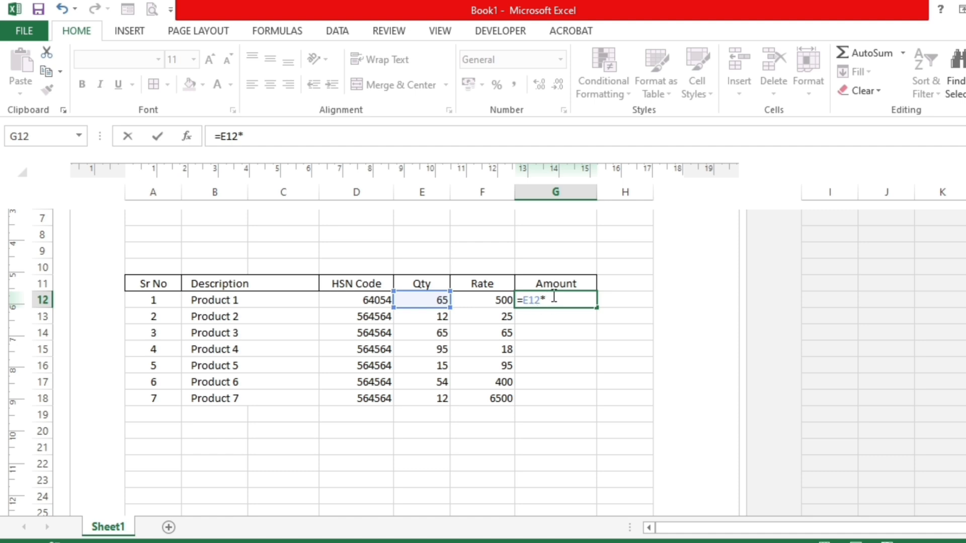
pyautogui.click(491, 300)
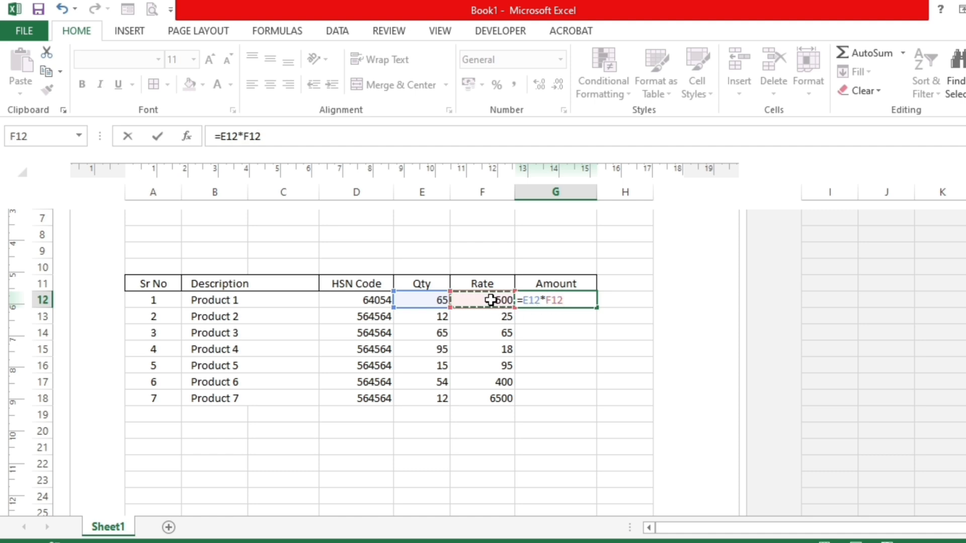
pyautogui.press('Return')
# - Copy the amount formula in G12 down through G18
pyautogui.click(434, 299)
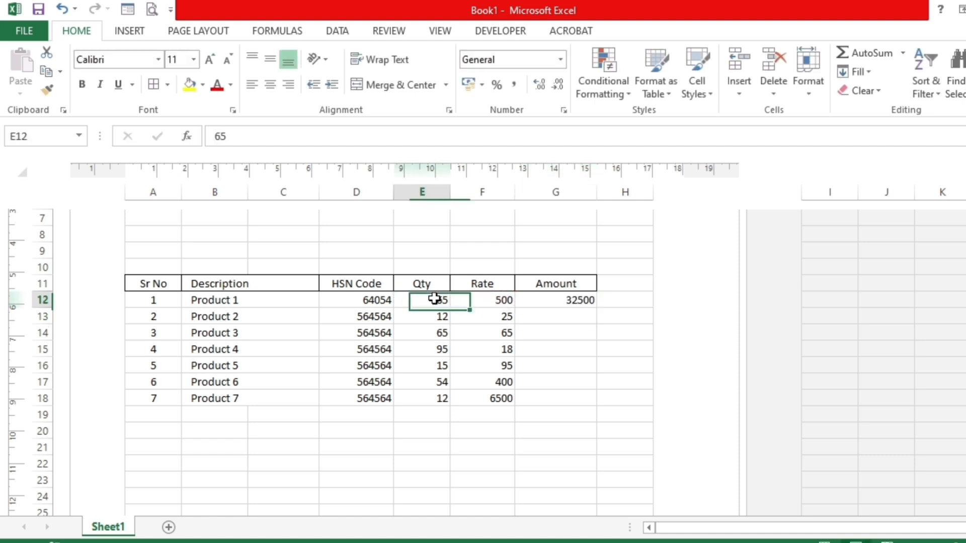
pyautogui.moveTo(434, 299); pyautogui.dragTo(483, 300)
pyautogui.click(545, 300)
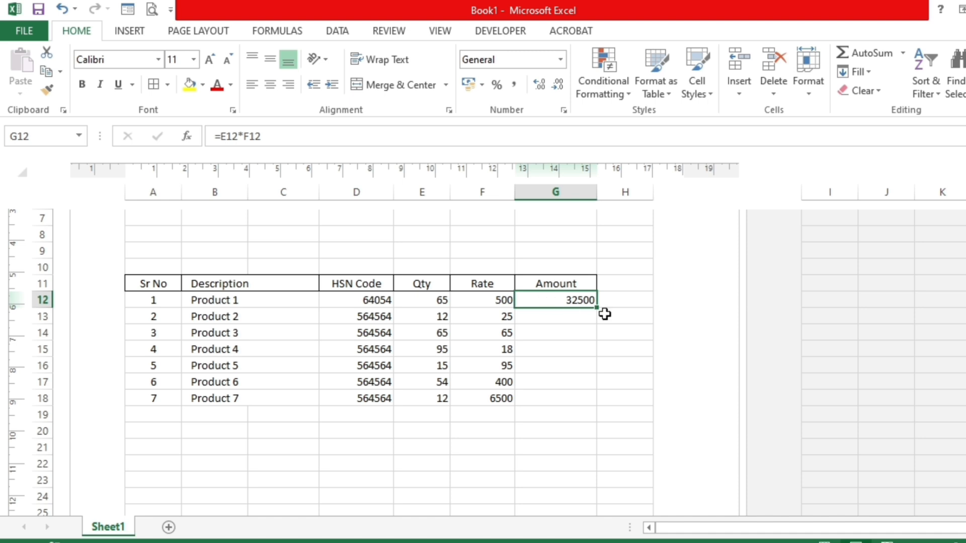
pyautogui.moveTo(597, 309); pyautogui.dragTo(602, 402)
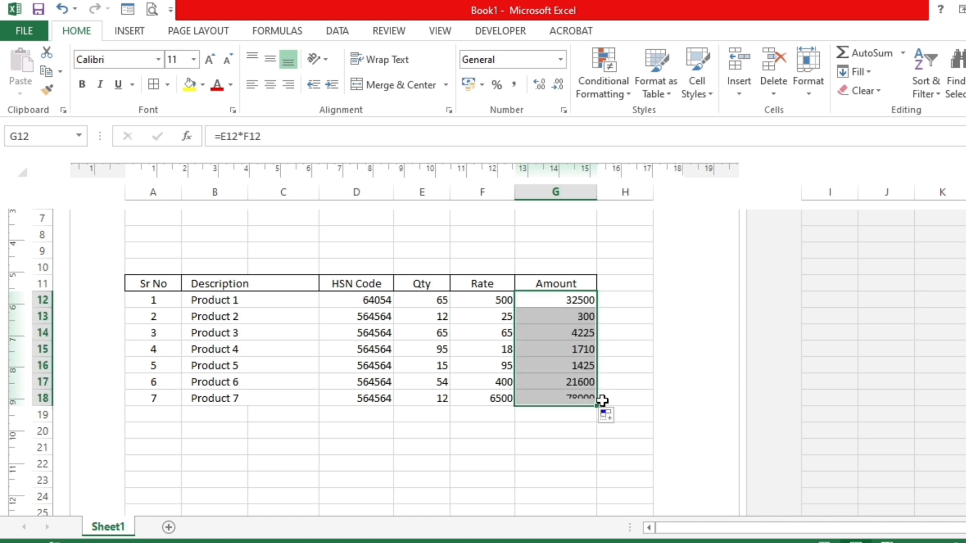
pyautogui.click(572, 300)
pyautogui.moveTo(442, 319); pyautogui.dragTo(500, 319)
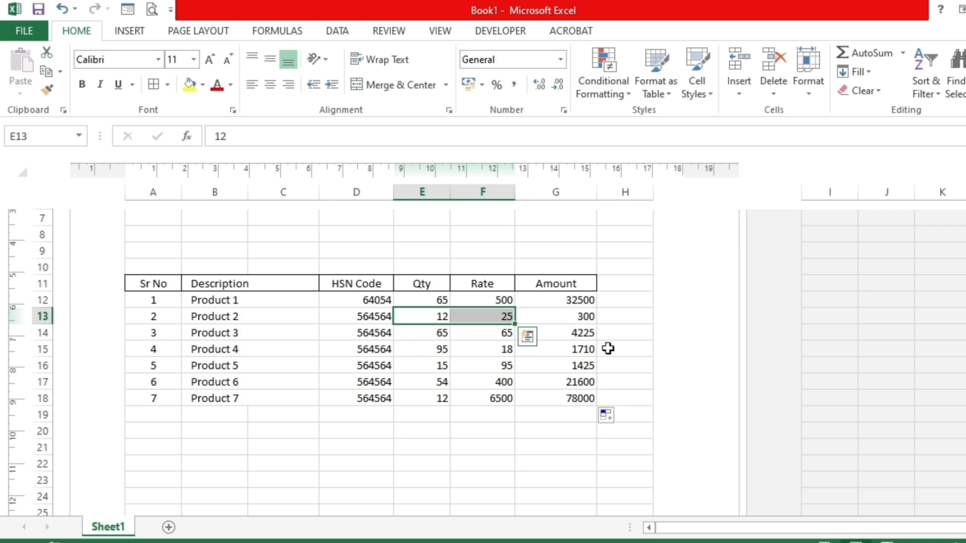
pyautogui.click(577, 334)
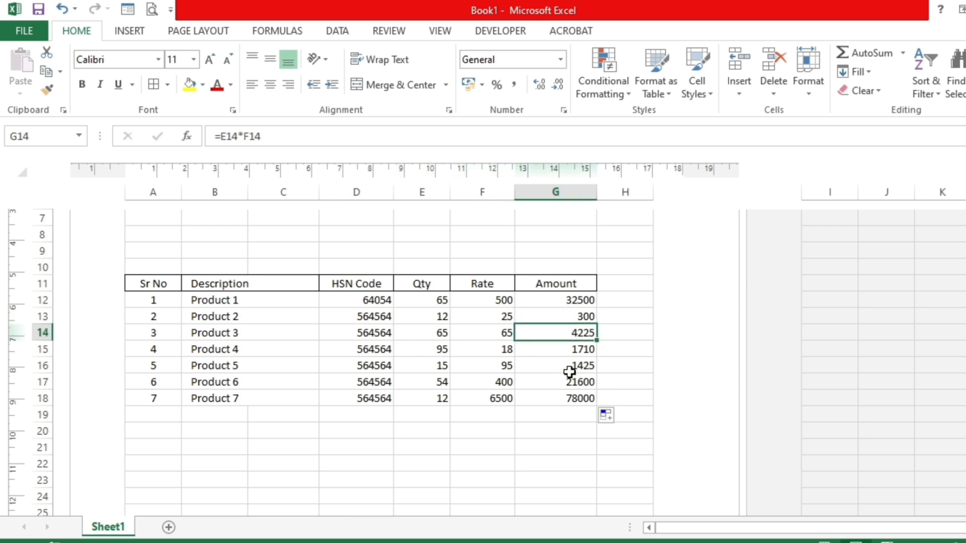
# - Right-align the amounts in G12:G18 and increase their indent by two levels
pyautogui.moveTo(574, 299); pyautogui.dragTo(572, 394)
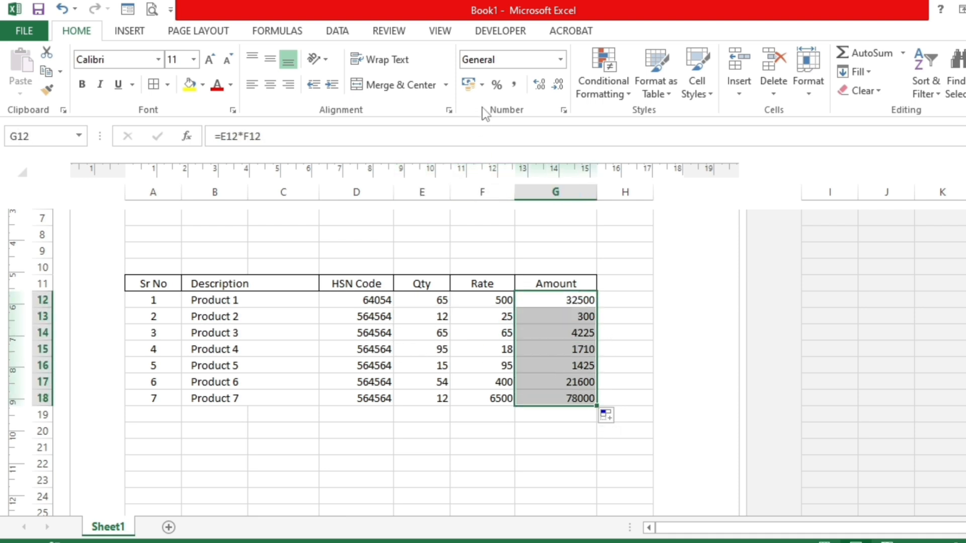
pyautogui.click(270, 84)
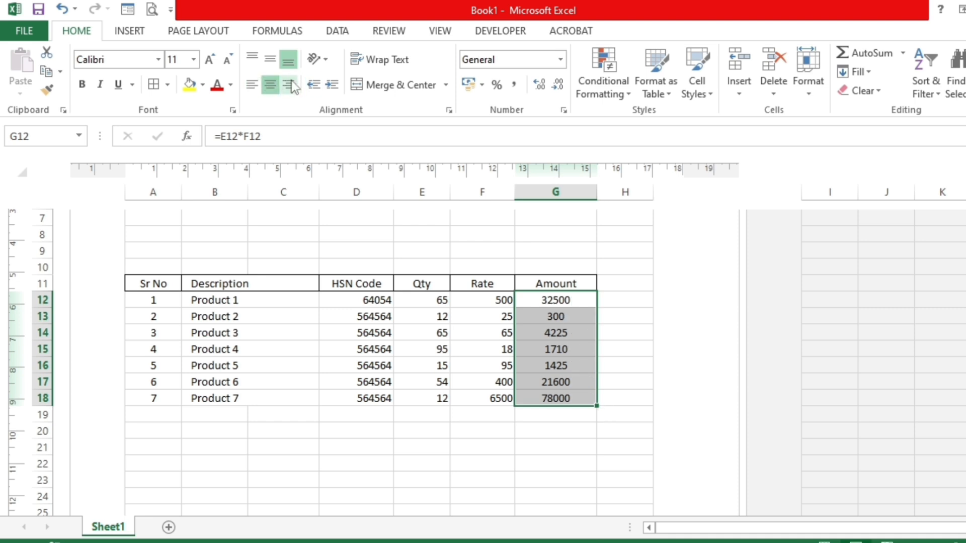
pyautogui.click(289, 84)
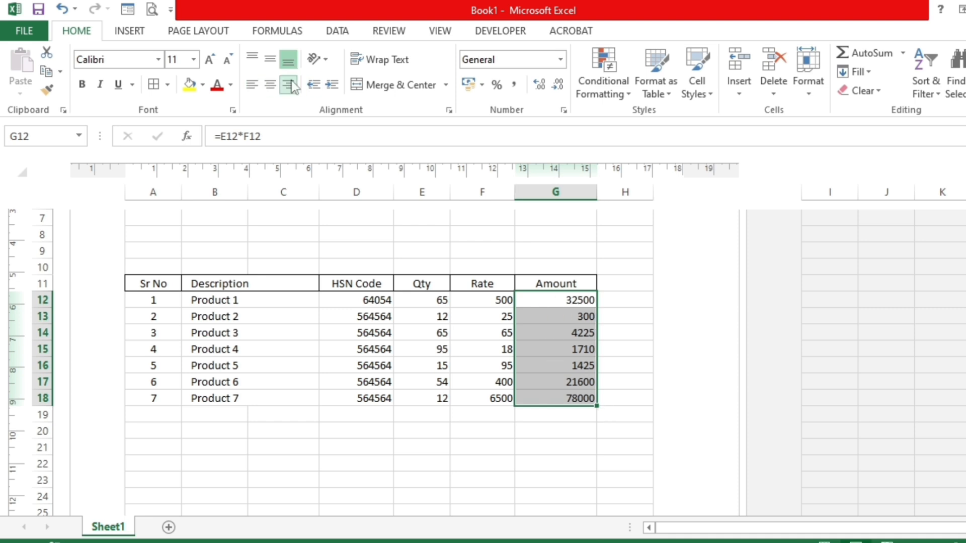
pyautogui.click(332, 89)
pyautogui.click(333, 90)
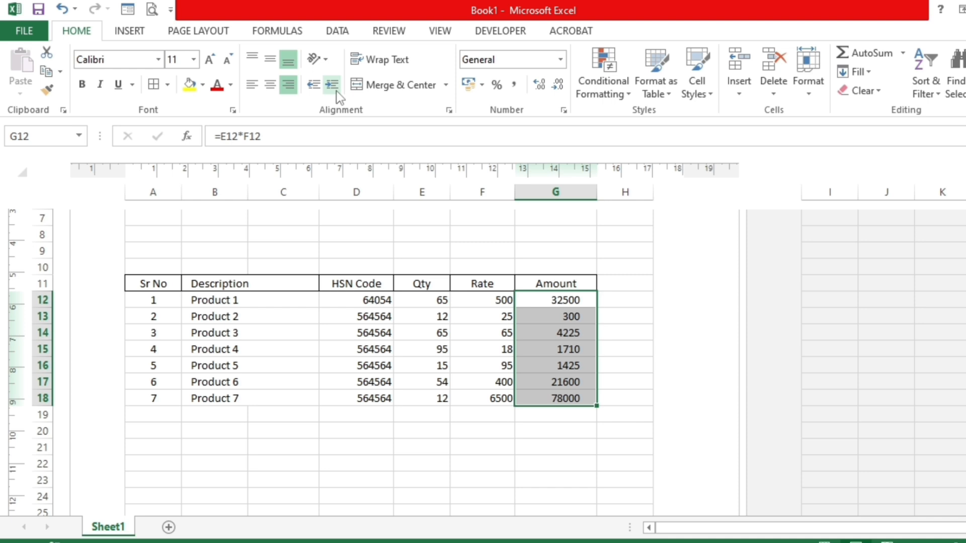
pyautogui.click(263, 326)
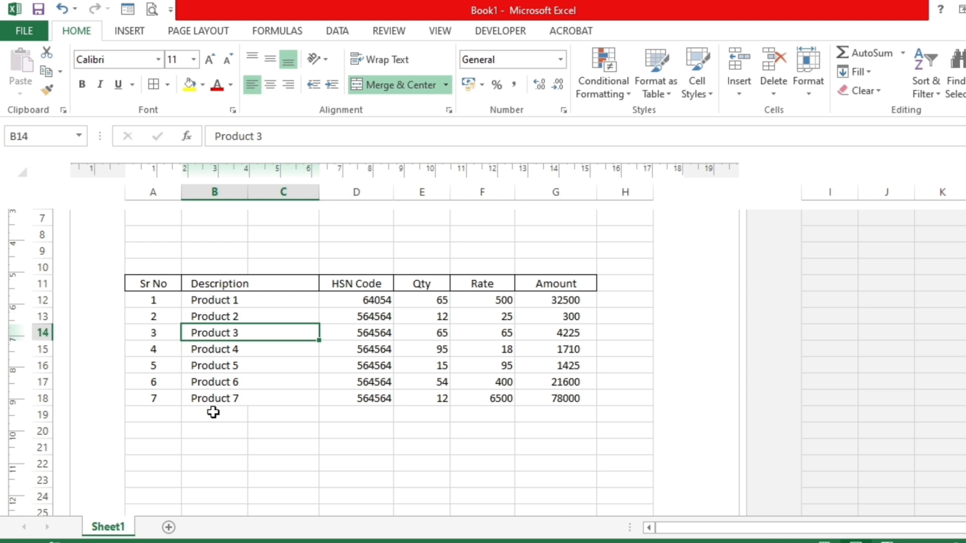
# - Apply an outside border around the Sr No column range A11:A24
pyautogui.click(156, 284)
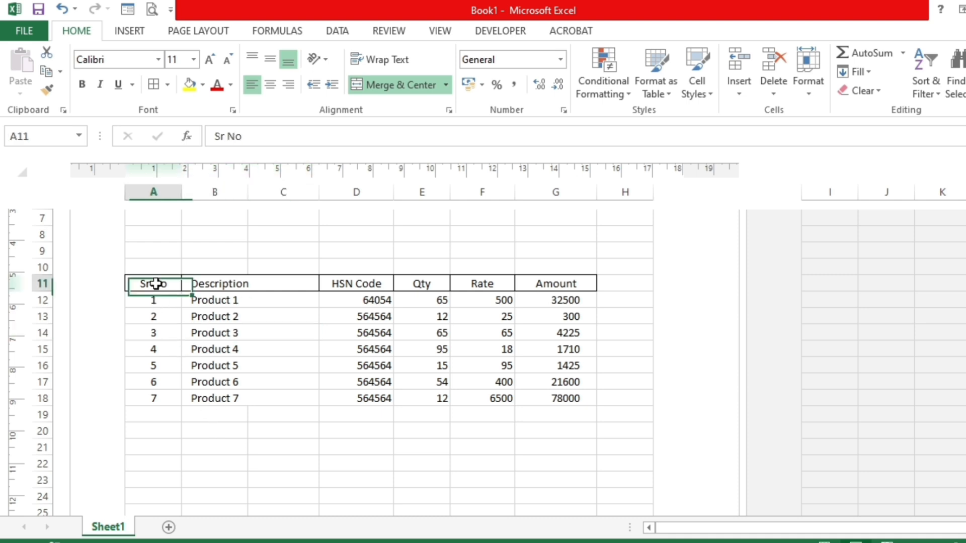
pyautogui.keyDown('shift'); pyautogui.click(170, 495); pyautogui.keyUp('shift')
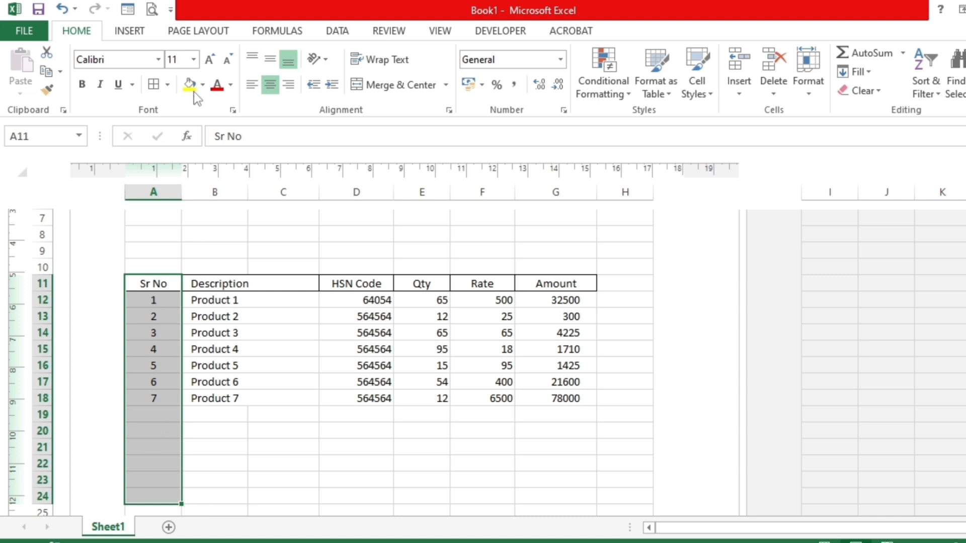
pyautogui.click(167, 84)
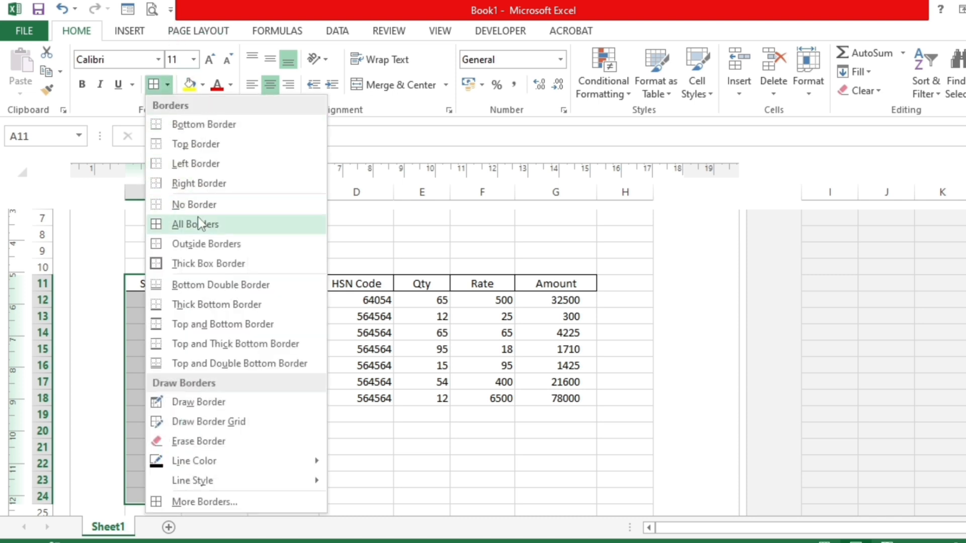
pyautogui.click(186, 244)
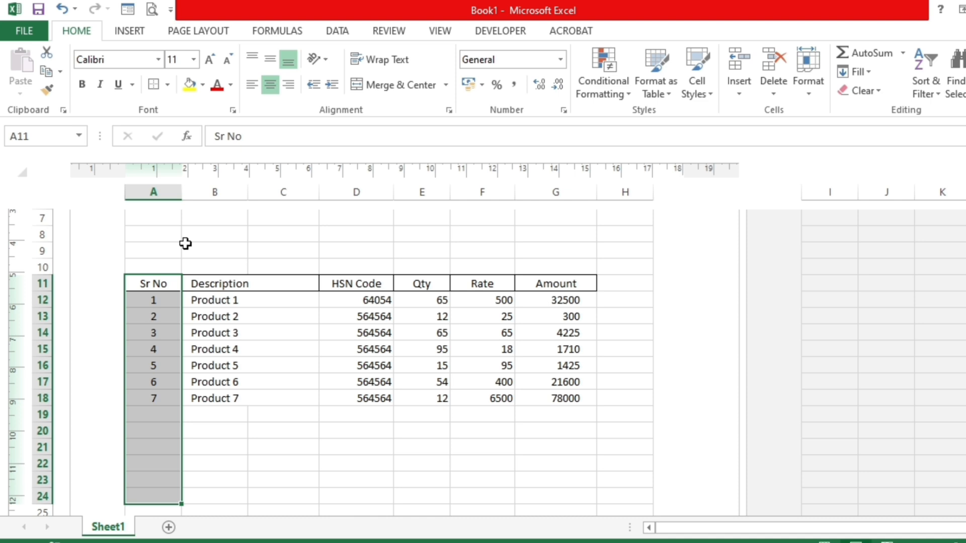
pyautogui.click(211, 333)
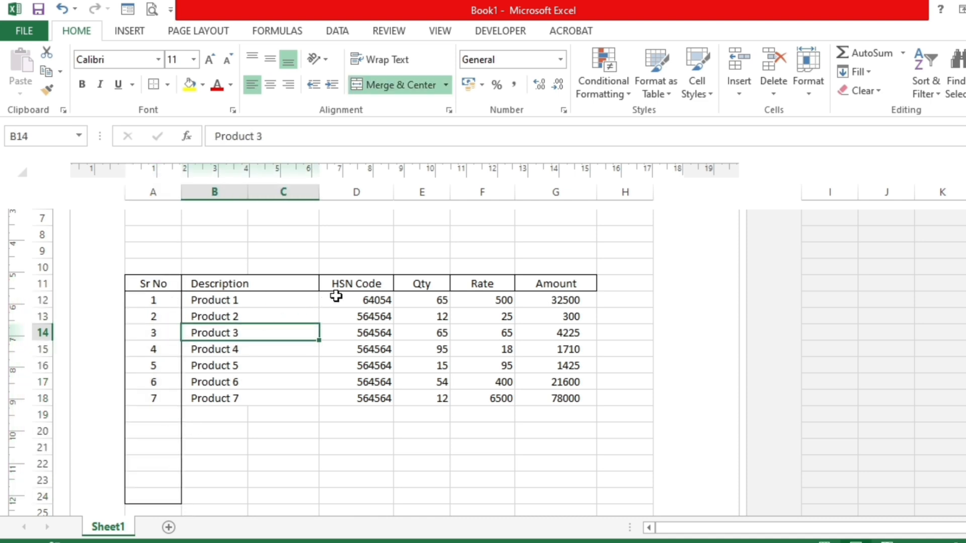
# - Apply outside borders around D12:D24, F12:F24 and G12:G24 to separate the table columns
pyautogui.moveTo(336, 298); pyautogui.dragTo(339, 504)
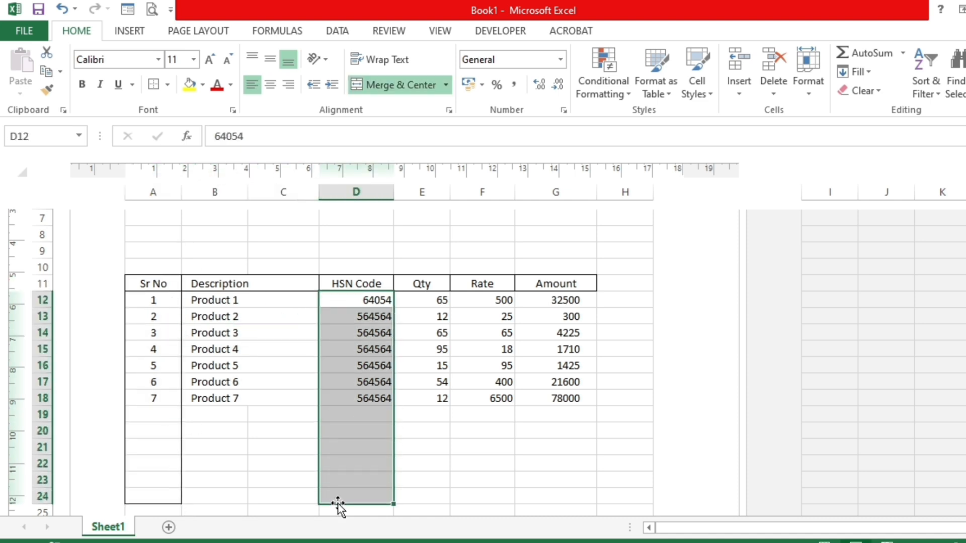
pyautogui.click(156, 85)
pyautogui.moveTo(473, 301); pyautogui.dragTo(476, 496)
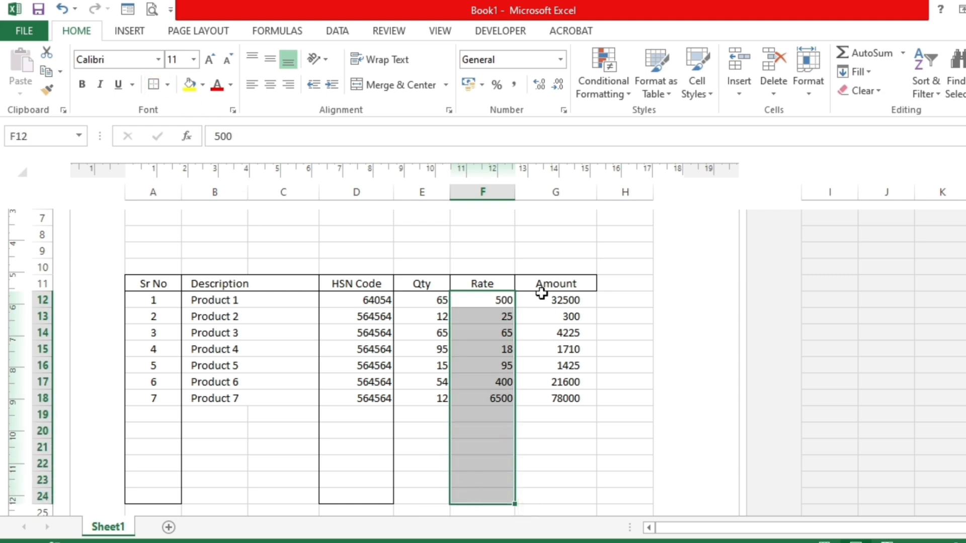
pyautogui.moveTo(541, 300); pyautogui.dragTo(544, 496)
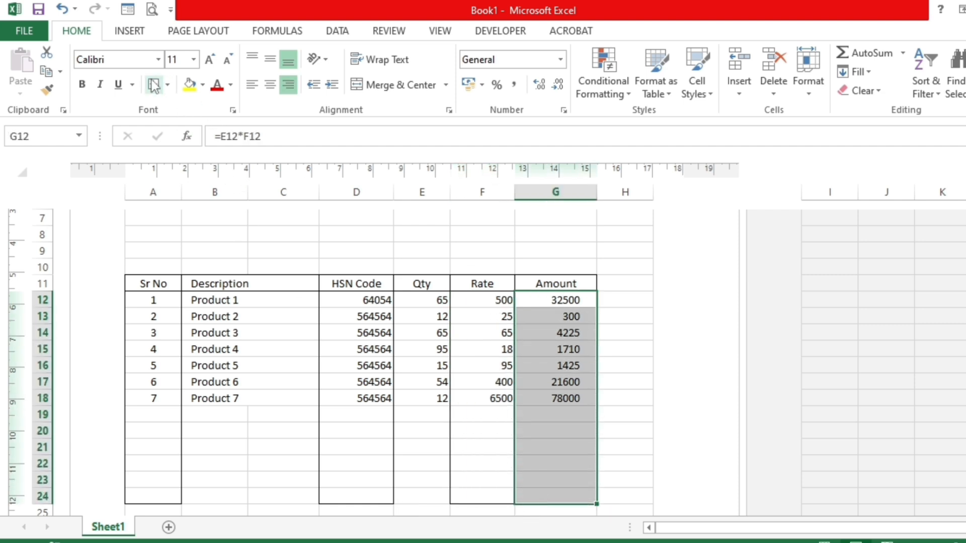
# - Apply an outside border around A24:G24 to form the table's closing row
pyautogui.moveTo(171, 494); pyautogui.dragTo(523, 492)
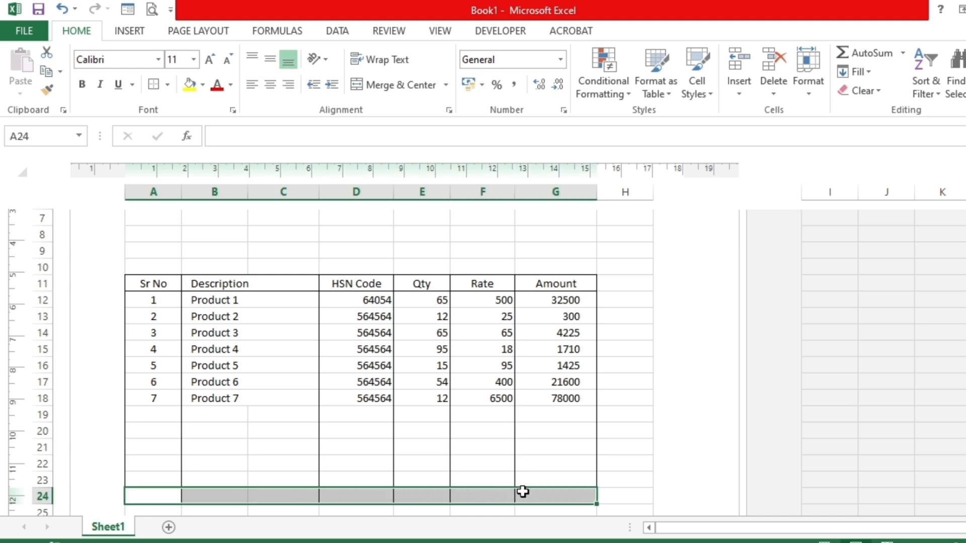
pyautogui.click(152, 83)
pyautogui.click(222, 478)
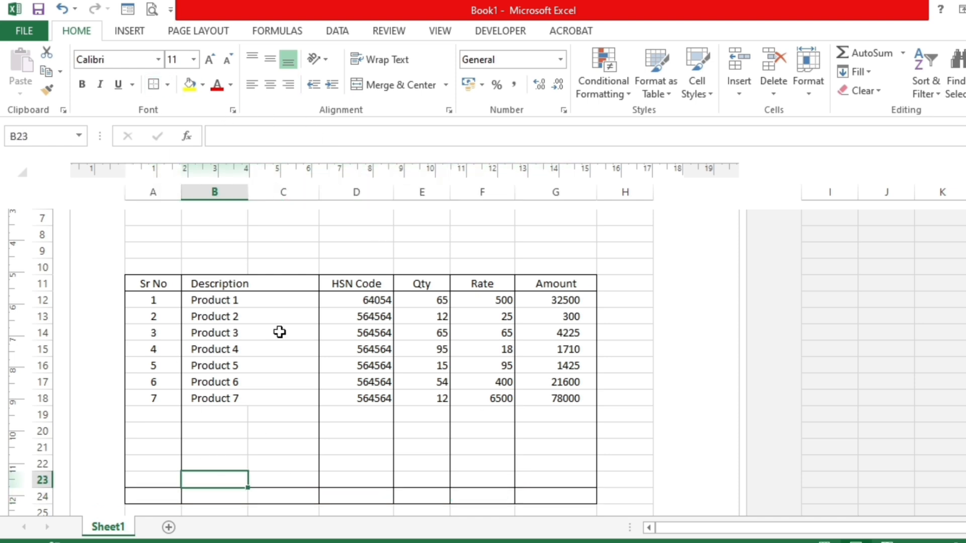
# - Review the bordered item table in A11:G24 and its column headings from Description to Amount
pyautogui.click(244, 362)
pyautogui.scroll(-1, 245, 362)
pyautogui.moveTo(137, 238); pyautogui.dragTo(548, 443)
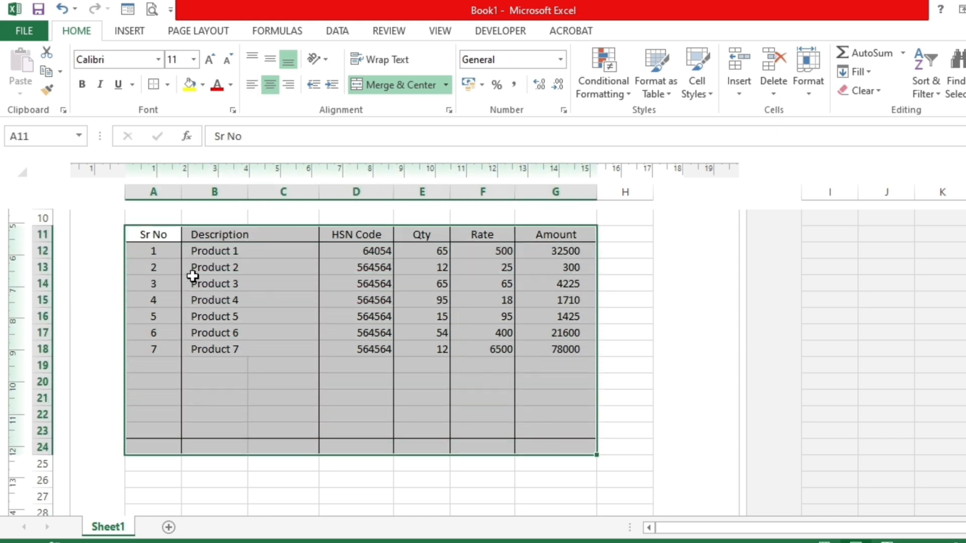
pyautogui.click(237, 235)
pyautogui.click(339, 232)
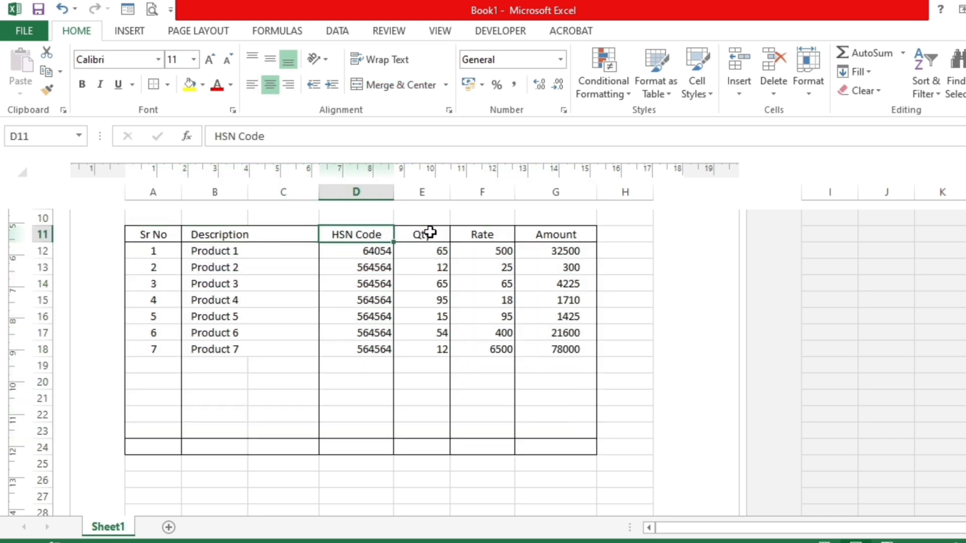
pyautogui.click(429, 234)
pyautogui.click(485, 235)
pyautogui.click(551, 232)
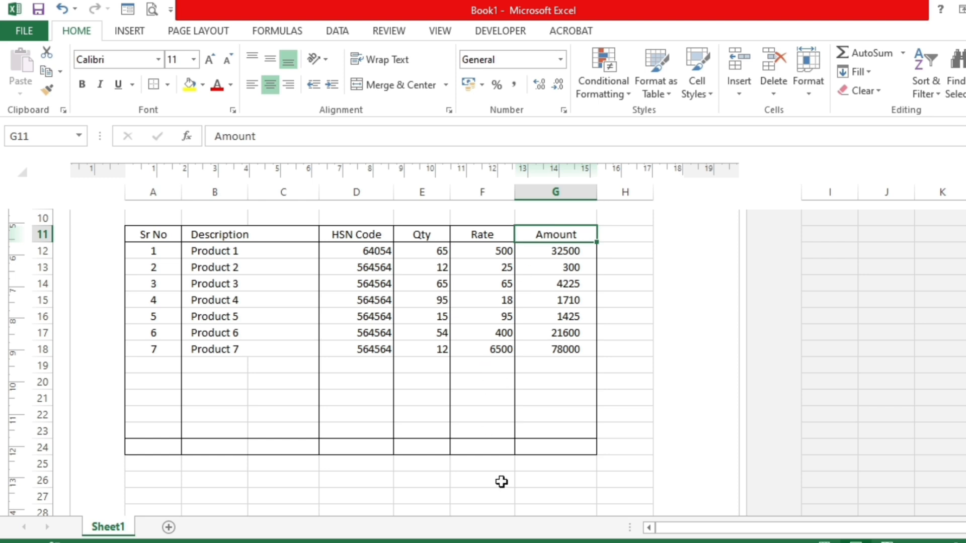
pyautogui.scroll(5, 495, 472)
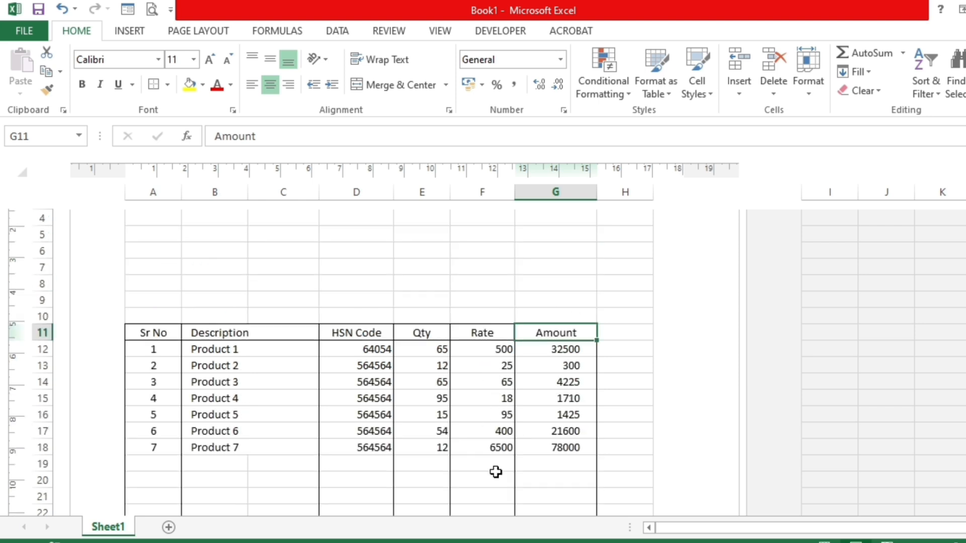
pyautogui.click(149, 286)
pyautogui.moveTo(149, 285); pyautogui.dragTo(558, 288)
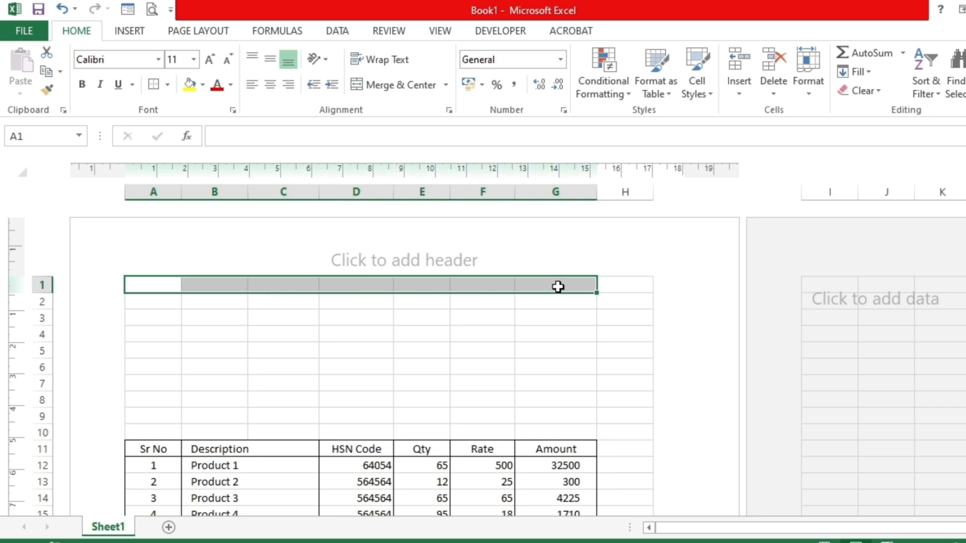
pyautogui.click(140, 445)
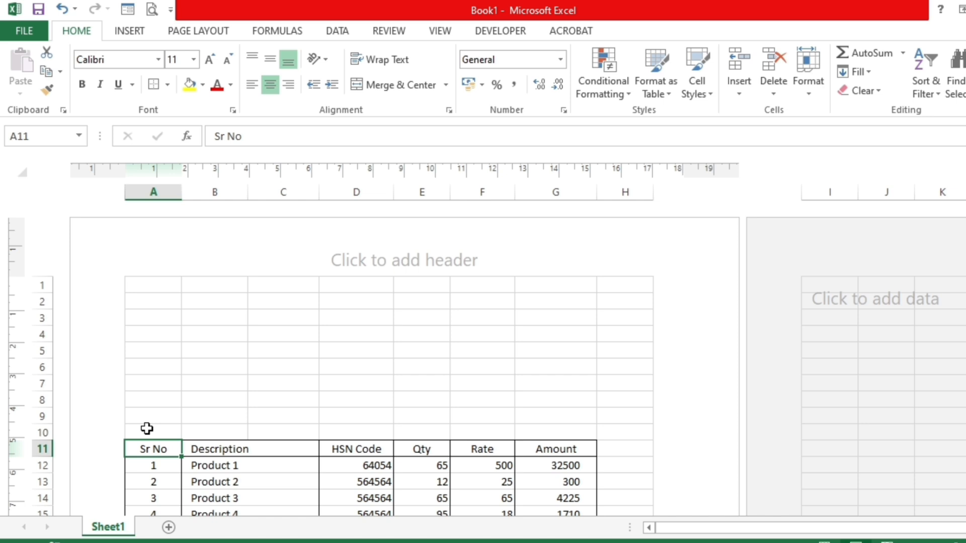
# - Merge and center A1:H1, A2:H2 and A3:H3 as three separate heading rows above the table
pyautogui.click(138, 284)
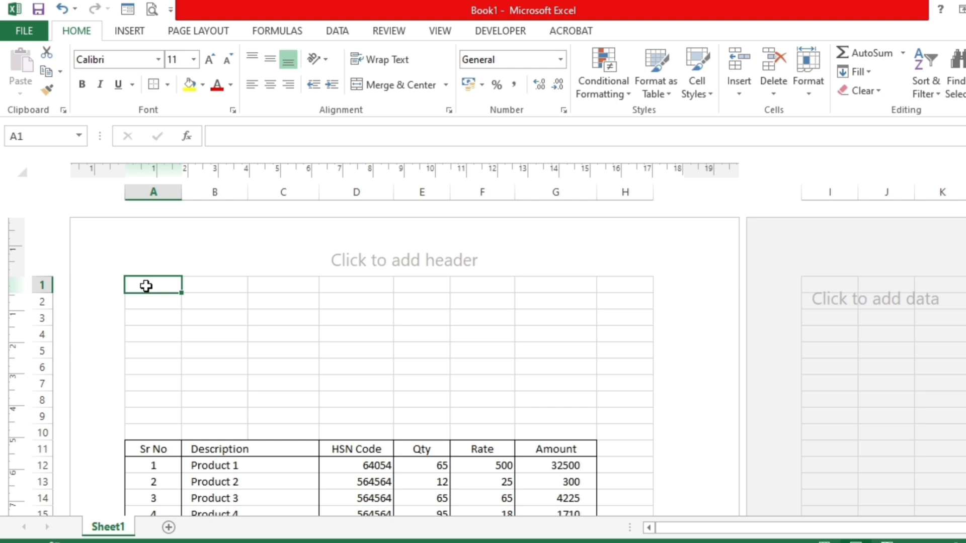
pyautogui.moveTo(146, 286); pyautogui.dragTo(597, 284)
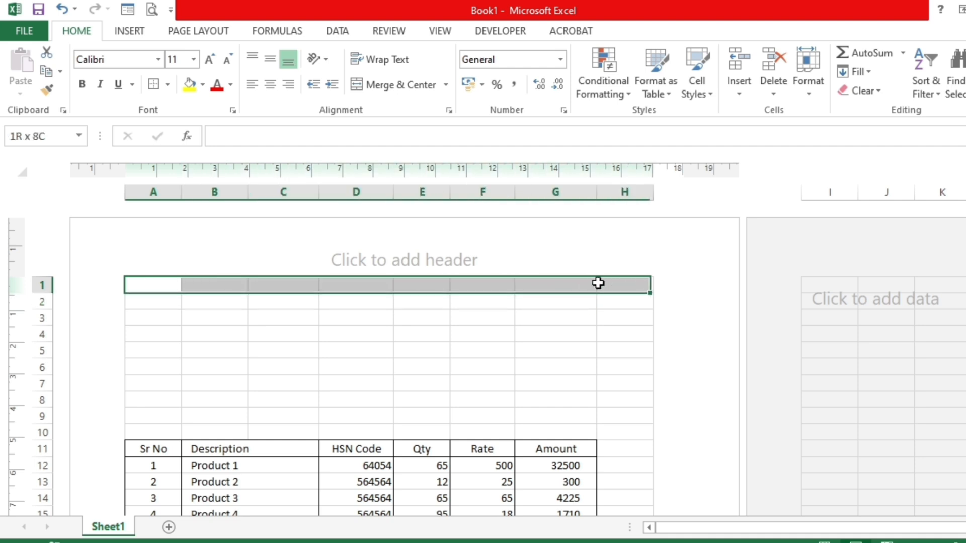
pyautogui.click(395, 85)
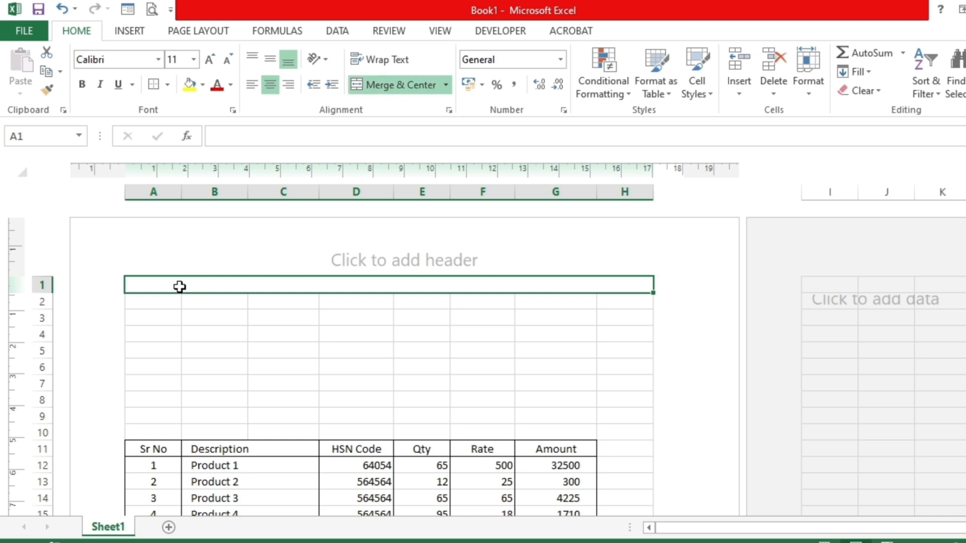
pyautogui.moveTo(153, 302); pyautogui.dragTo(601, 284)
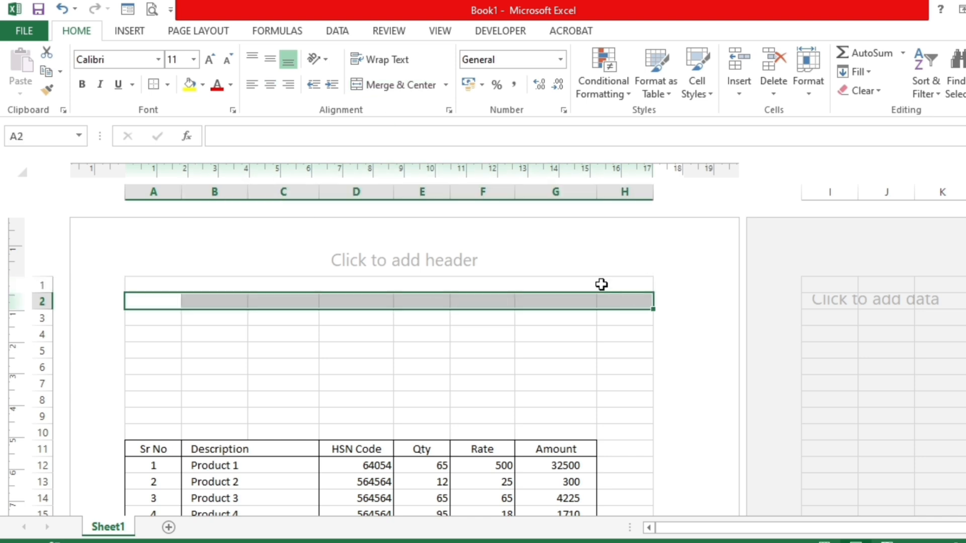
pyautogui.click(384, 85)
pyautogui.moveTo(166, 322); pyautogui.dragTo(604, 319)
pyautogui.click(385, 88)
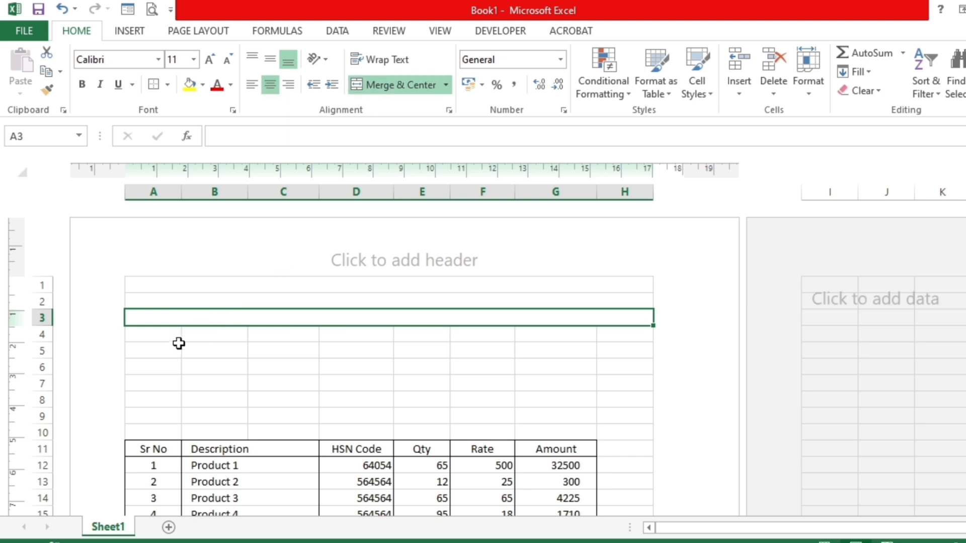
# - Merge and center A4:H4 as a fourth heading row and enter the title Tax Invoice in A1
pyautogui.moveTo(166, 335); pyautogui.dragTo(605, 336)
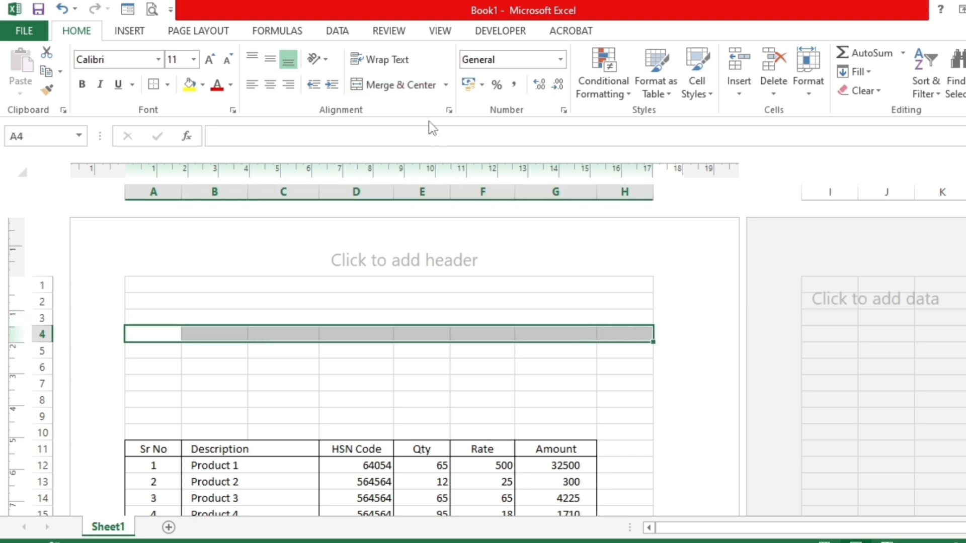
pyautogui.click(400, 85)
pyautogui.click(390, 281)
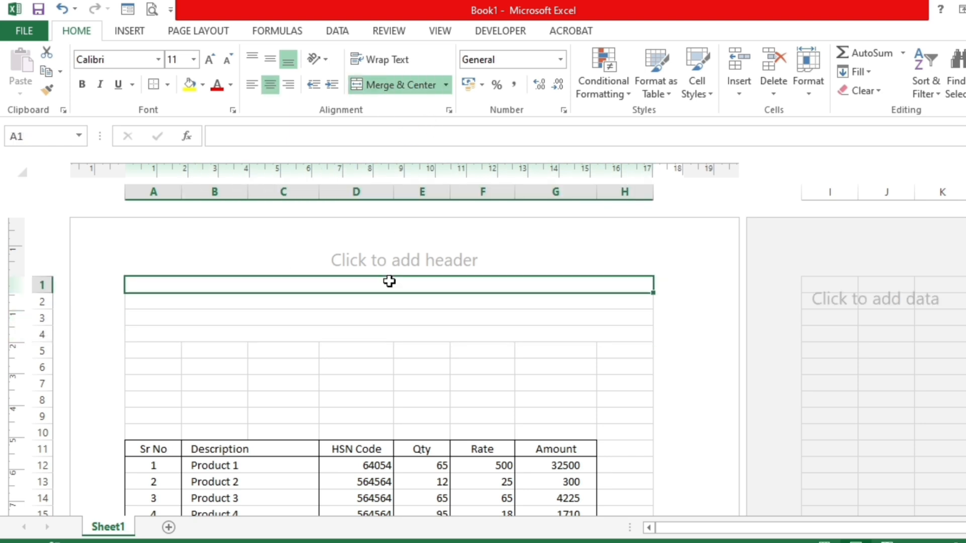
pyautogui.write('Tax')
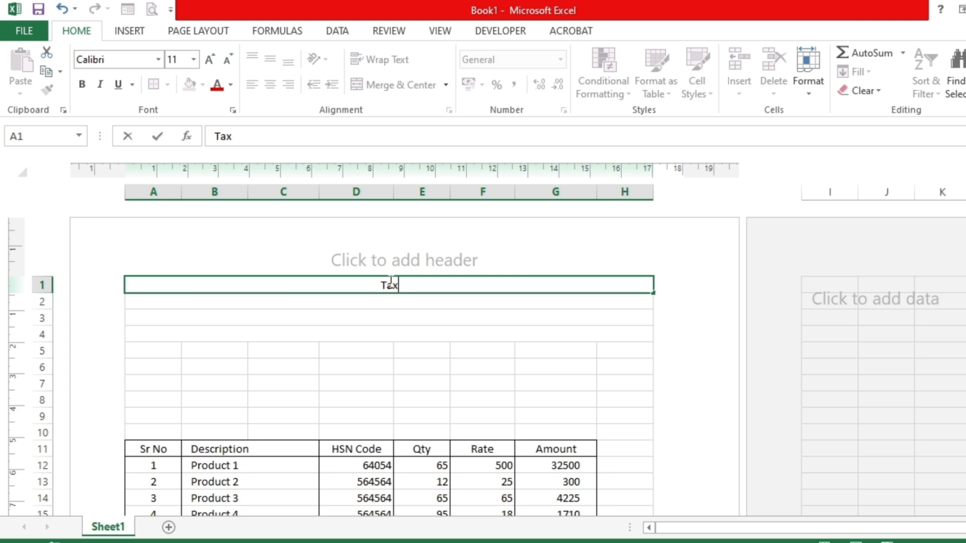
pyautogui.write(' Invoice')
pyautogui.press('Return')
# - Enter the company name Aone Computer Education Center in the second heading row, A2
pyautogui.write('A')
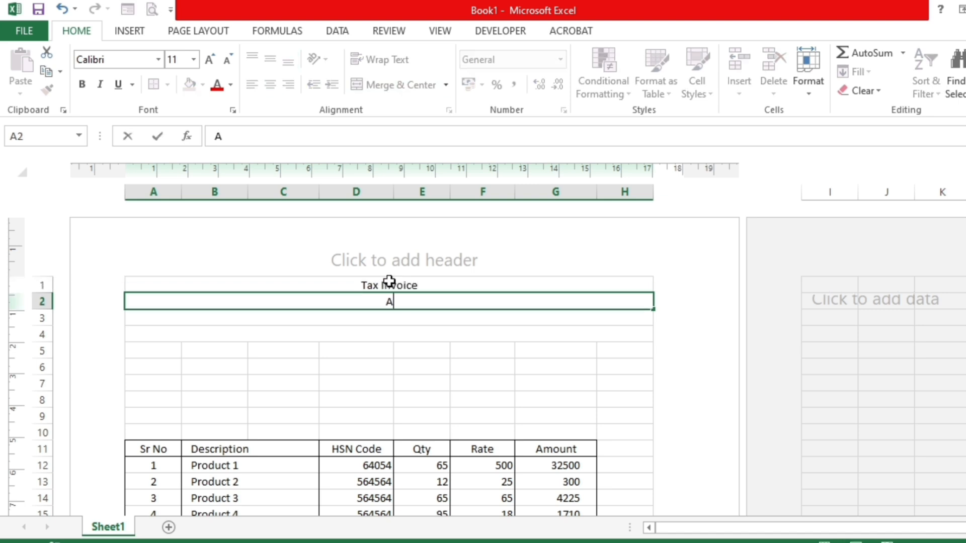
pyautogui.write('one Compute')
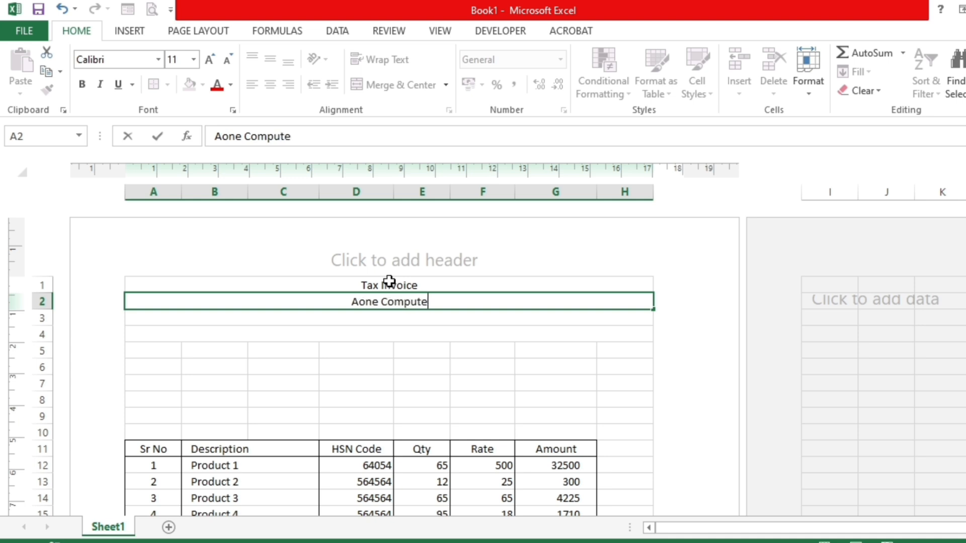
pyautogui.write('r Educat')
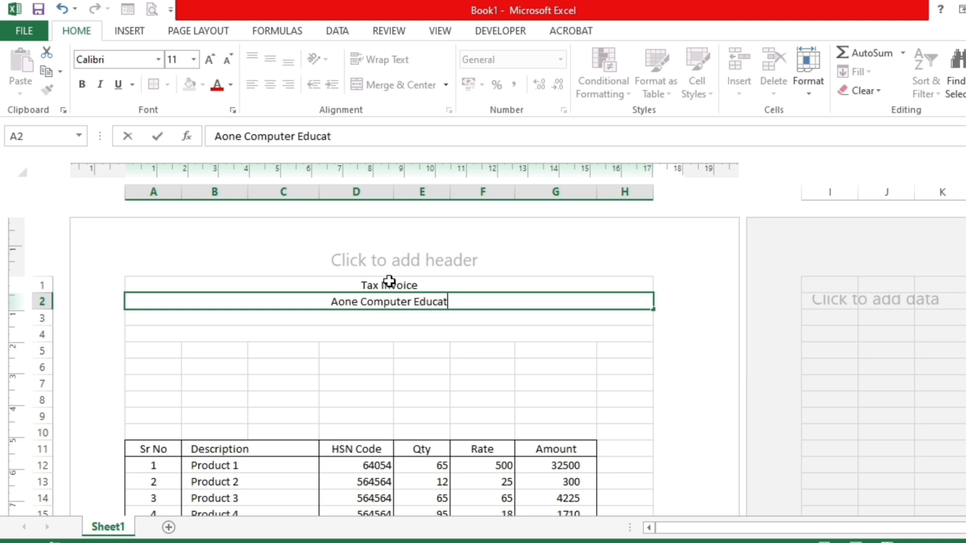
pyautogui.write('ion cent')
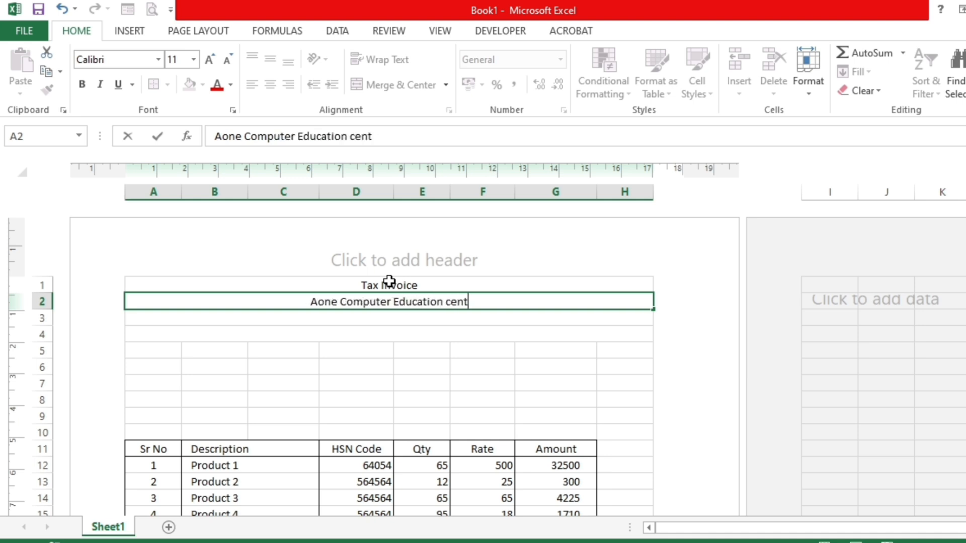
pyautogui.press('BackSpace')
pyautogui.press('BackSpace')
pyautogui.press('BackSpace')
pyautogui.press('BackSpace')
pyautogui.write('Center')
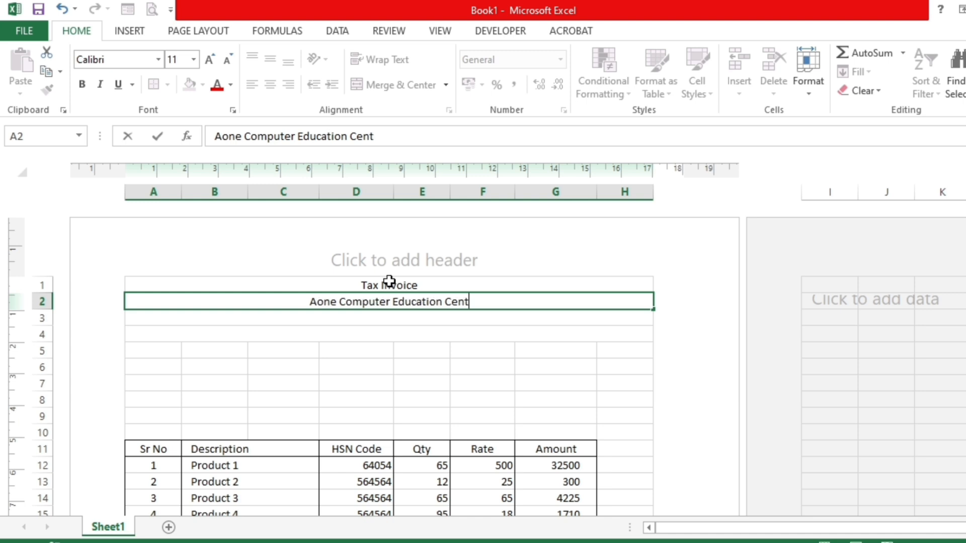
pyautogui.hotkey('ctrl', 'Return')
pyautogui.press('Down')
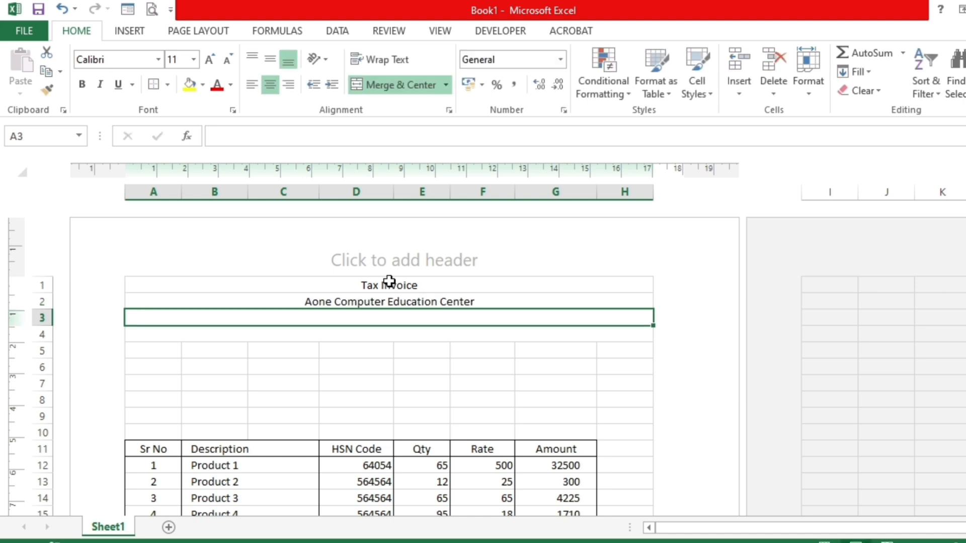
# - Enter the company's GSTIN and e-mail address in A3, labelled GSTIN NO :- and Email ID :- and separated by a comma
pyautogui.write('GSTIN NO :- ')
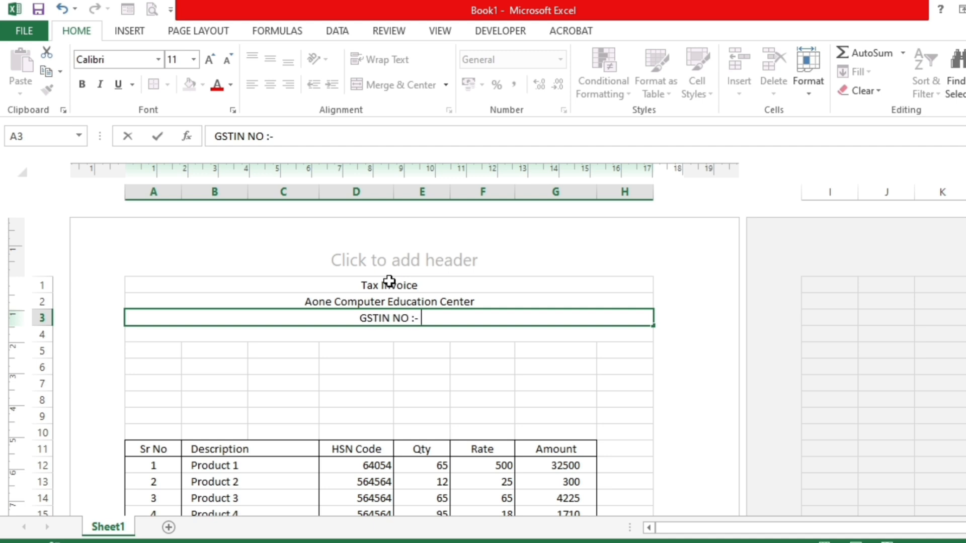
pyautogui.write('01asd56465165465, Email ID :- ')
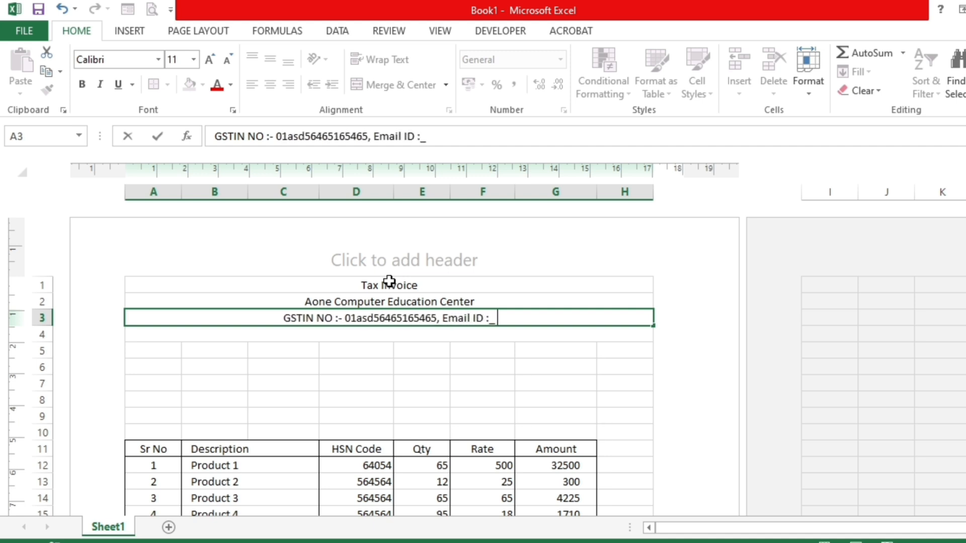
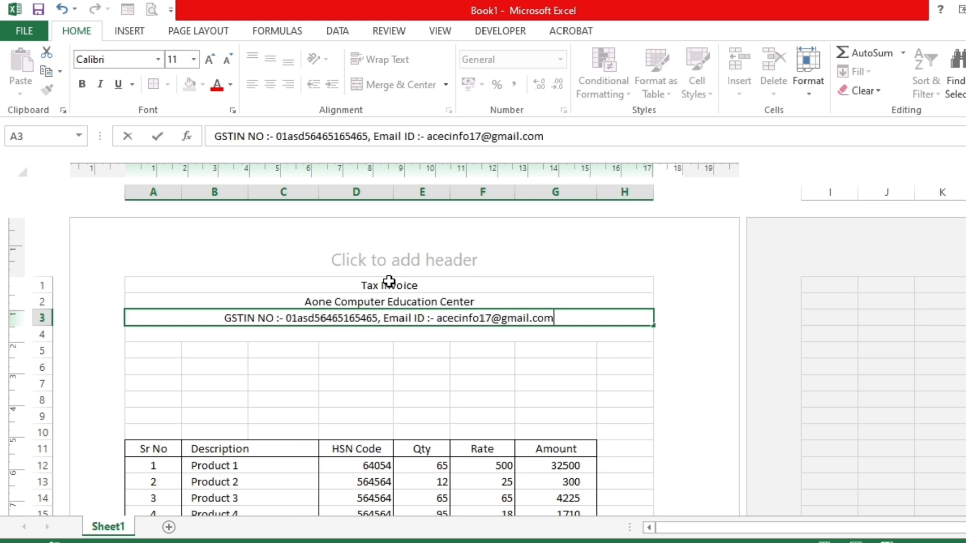
pyautogui.press('Return')
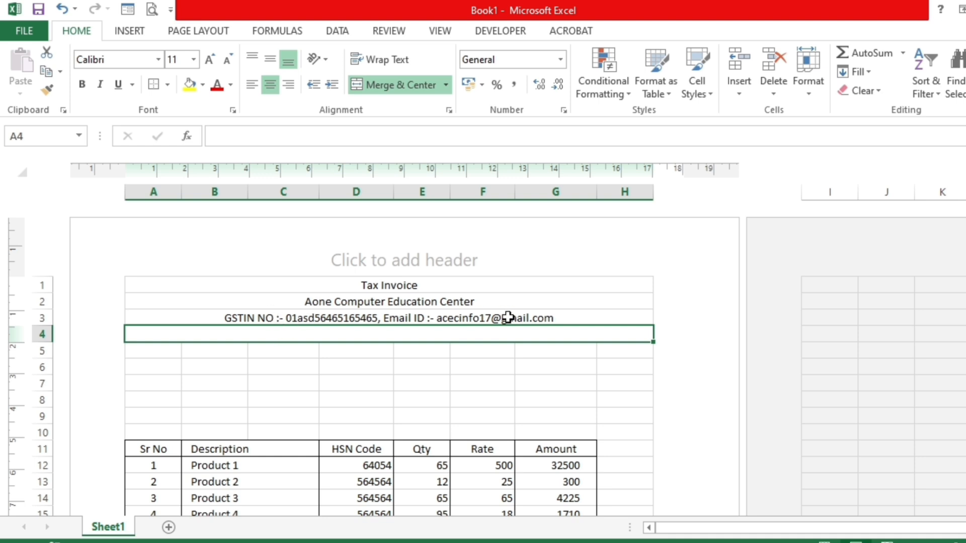
# - Enter the company's postal address in A4, preceded by the label Addres :-
pyautogui.click(334, 302)
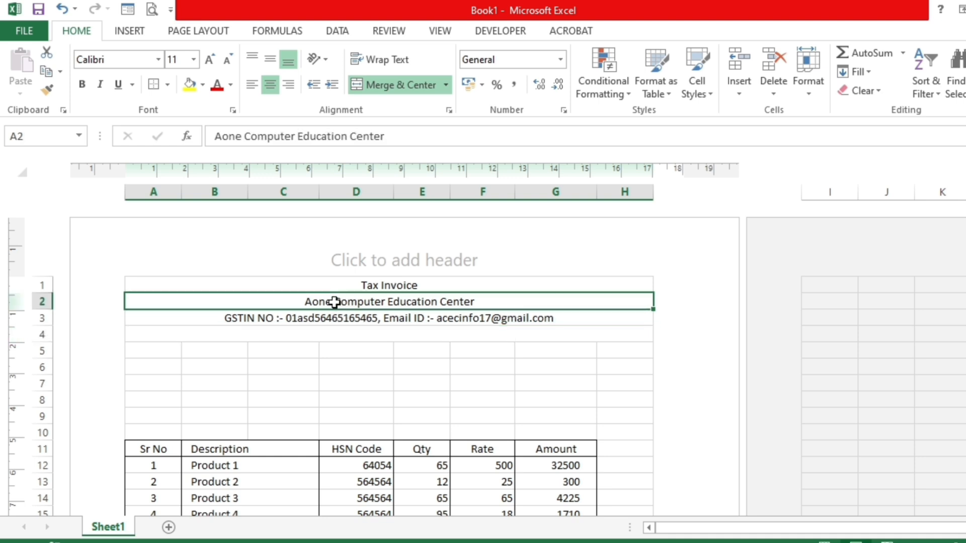
pyautogui.click(410, 337)
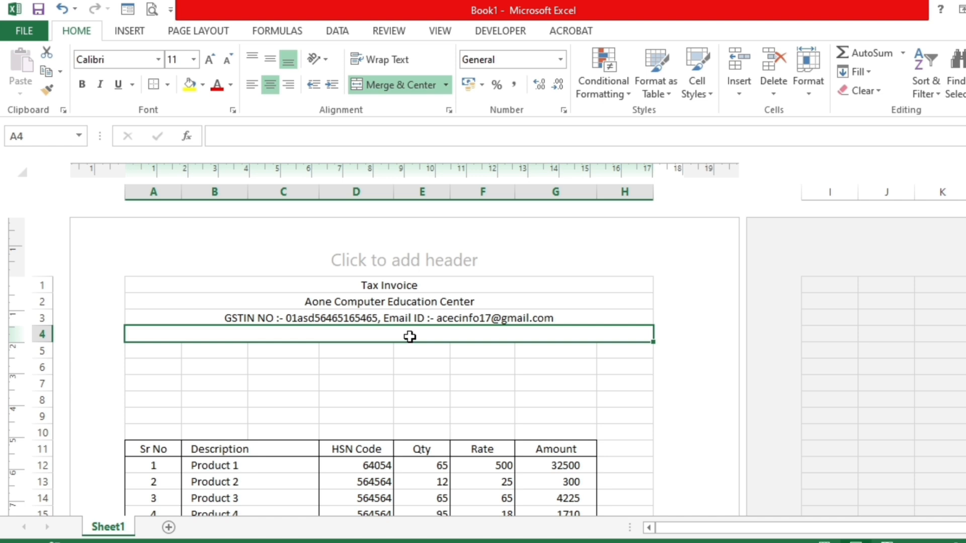
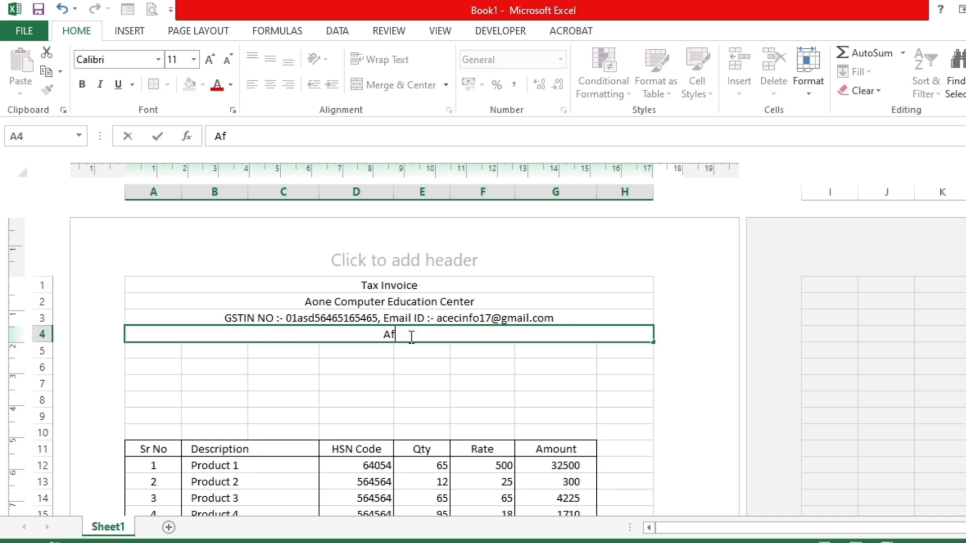
pyautogui.press('BackSpace')
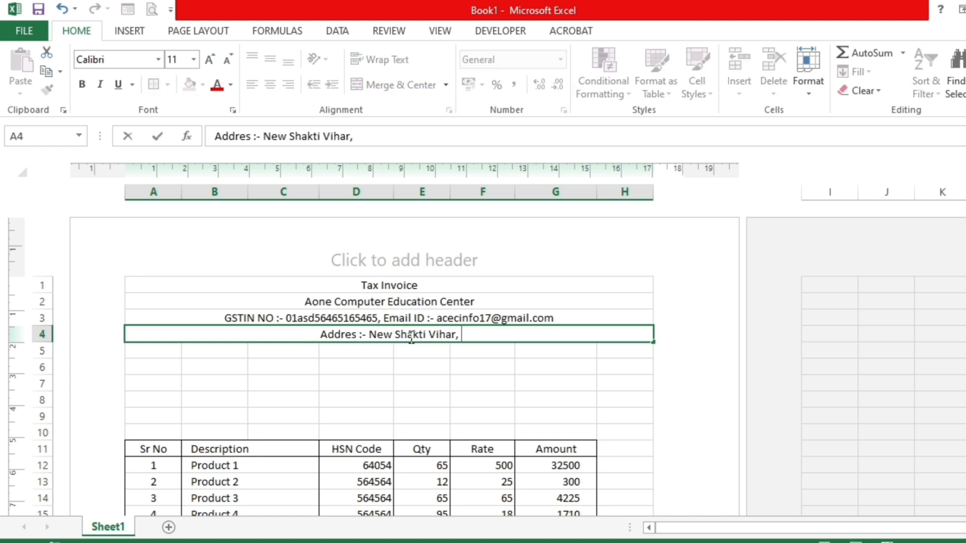
pyautogui.click(400, 284)
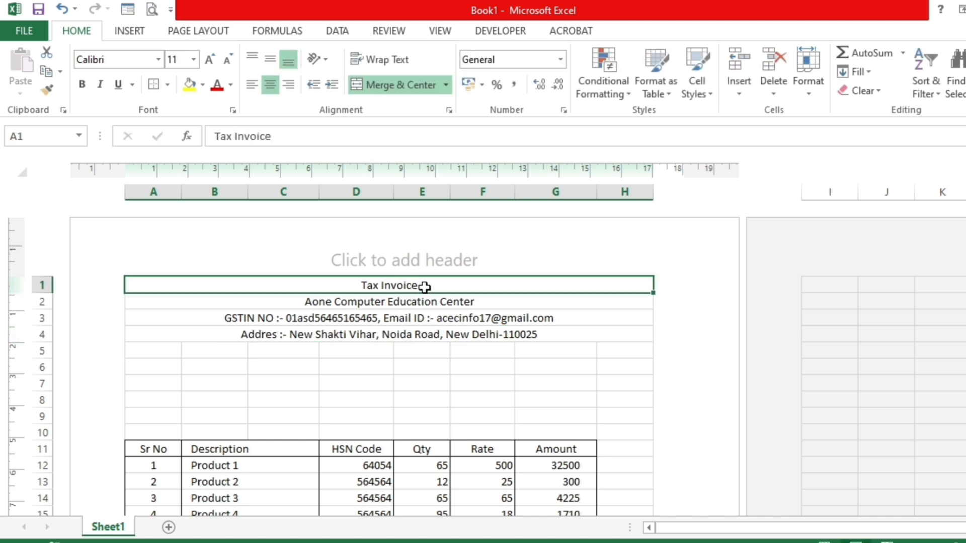
# - Make the company name in A2 bold and increase its font size to 18
pyautogui.click(427, 303)
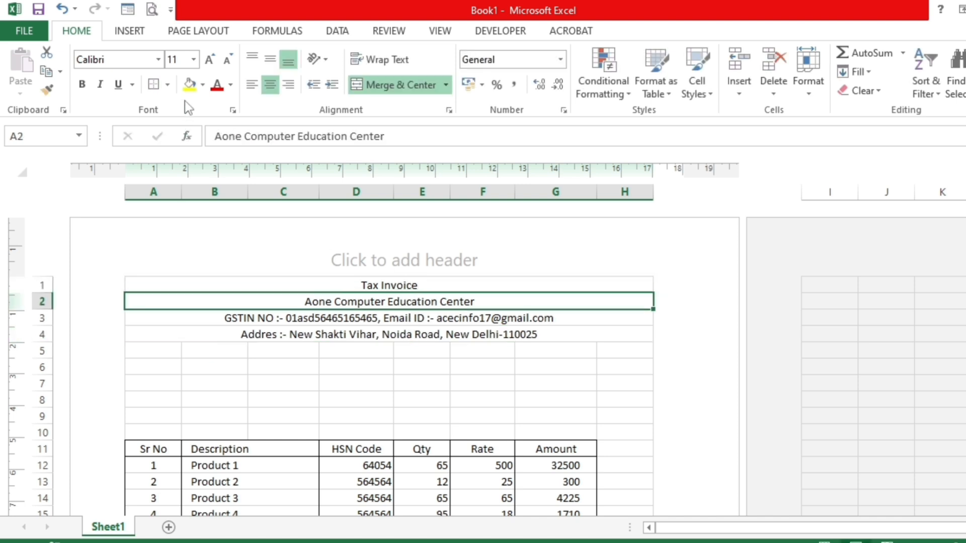
pyautogui.click(82, 85)
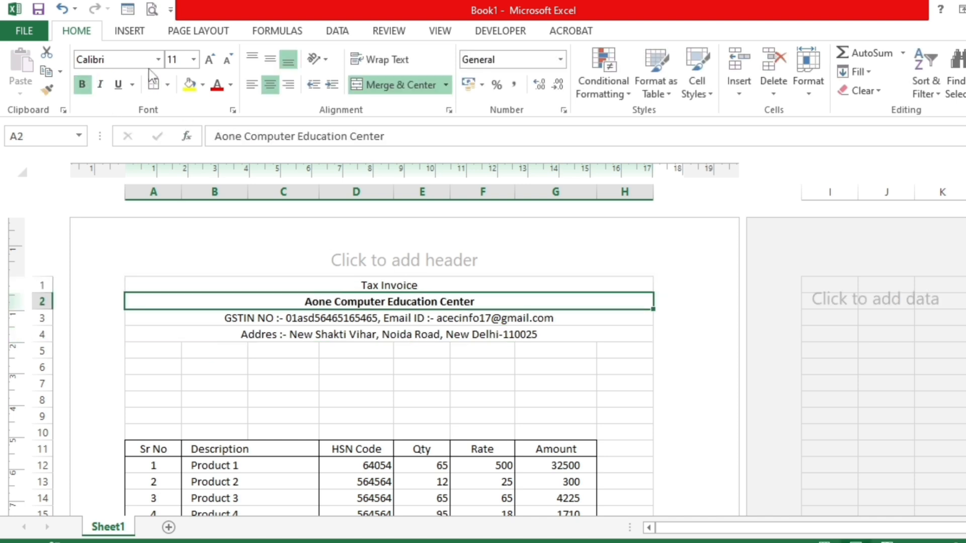
pyautogui.click(210, 60)
pyautogui.click(209, 59)
pyautogui.click(210, 59)
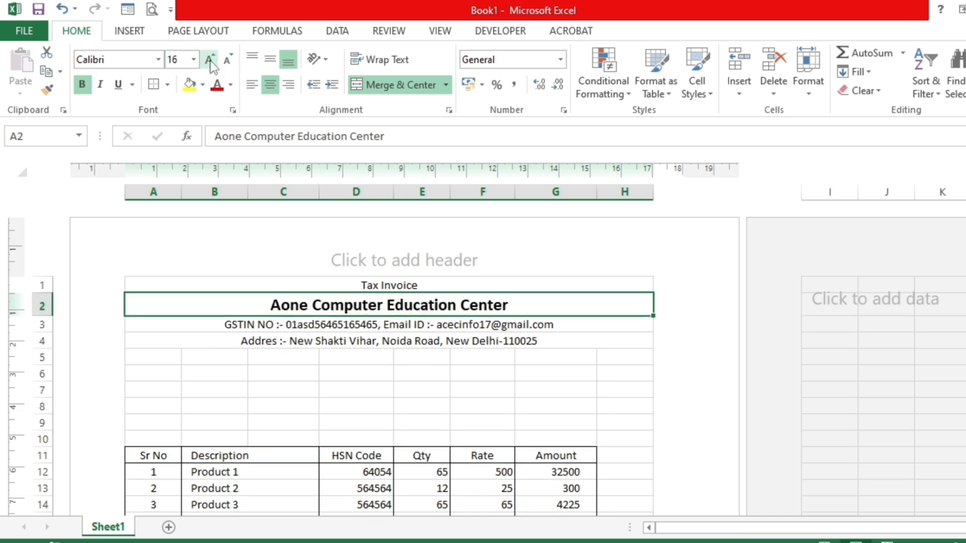
pyautogui.click(210, 60)
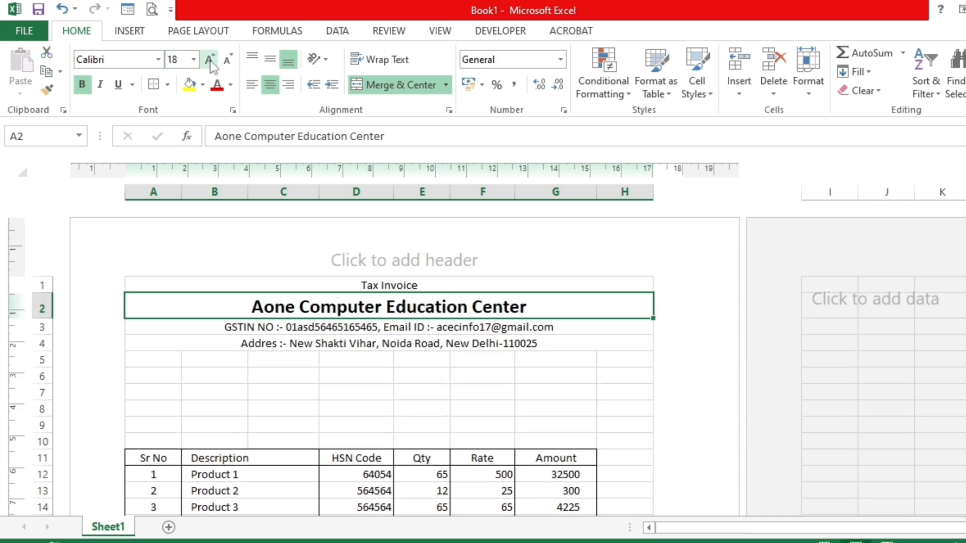
pyautogui.click(290, 329)
pyautogui.click(308, 377)
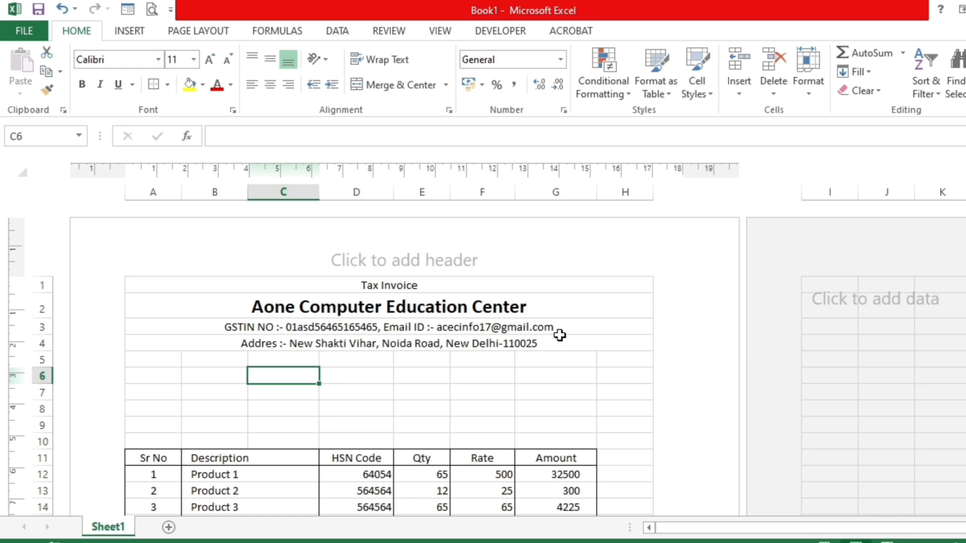
# - Merge and center A5:B5 and enter the label Client Name in it
pyautogui.click(141, 356)
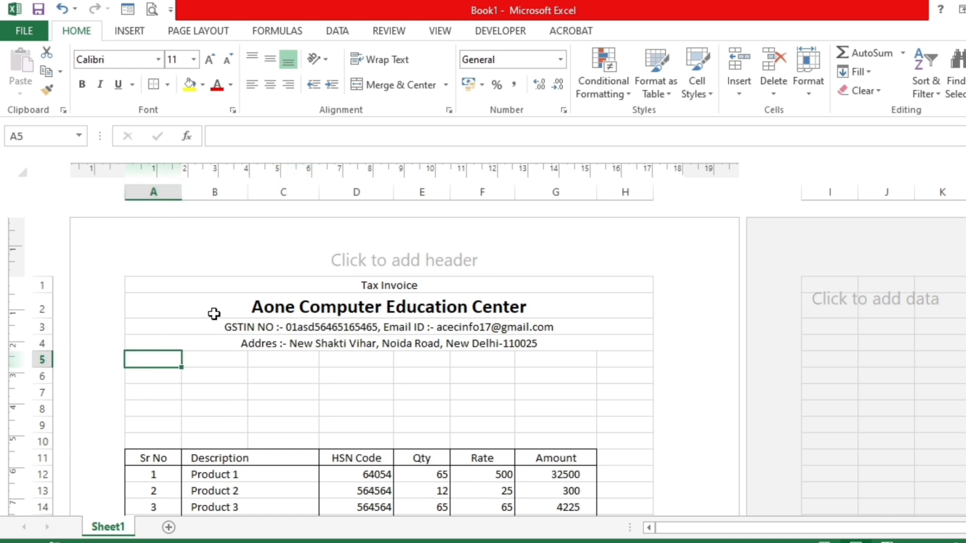
pyautogui.moveTo(160, 361); pyautogui.dragTo(195, 362)
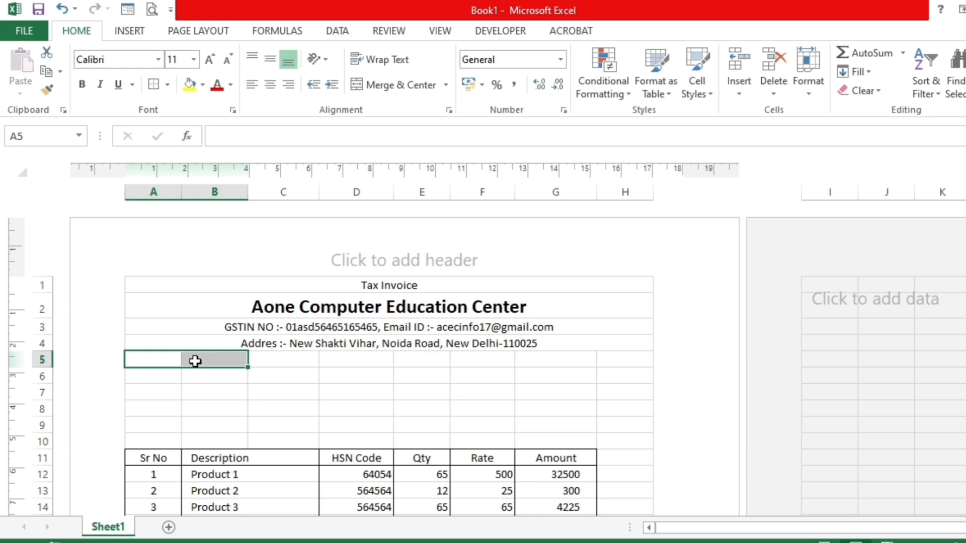
pyautogui.click(408, 83)
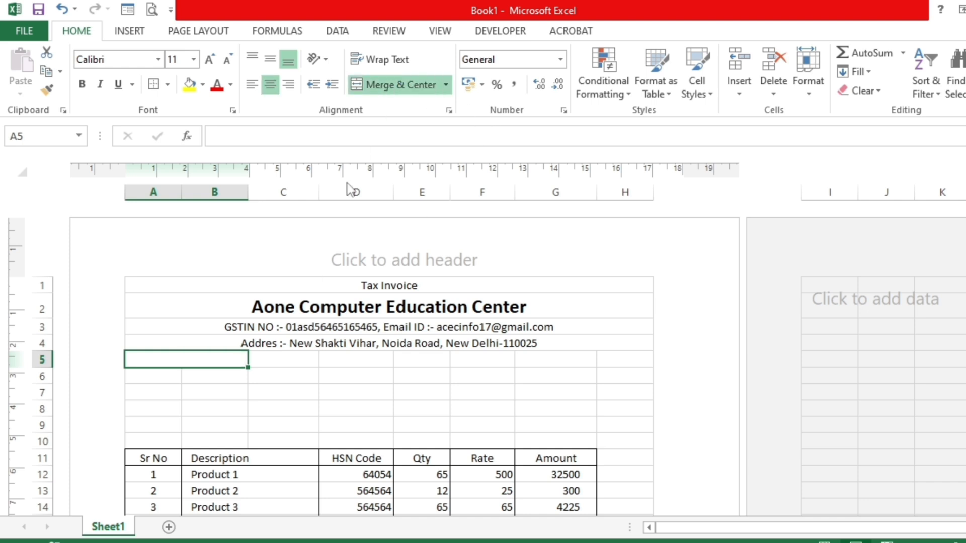
pyautogui.write('Client Nqam')
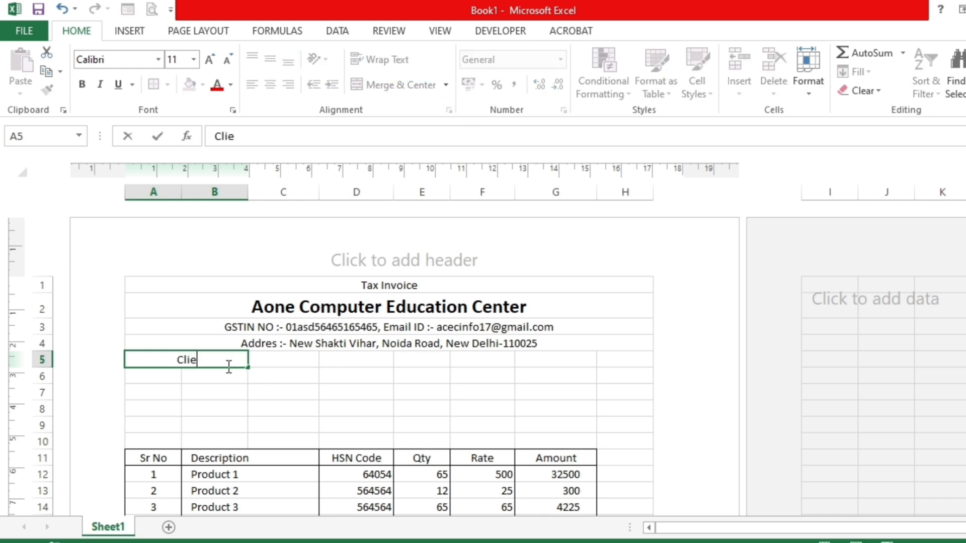
pyautogui.press('BackSpace')
pyautogui.press('BackSpace')
pyautogui.press('BackSpace')
pyautogui.write('ame')
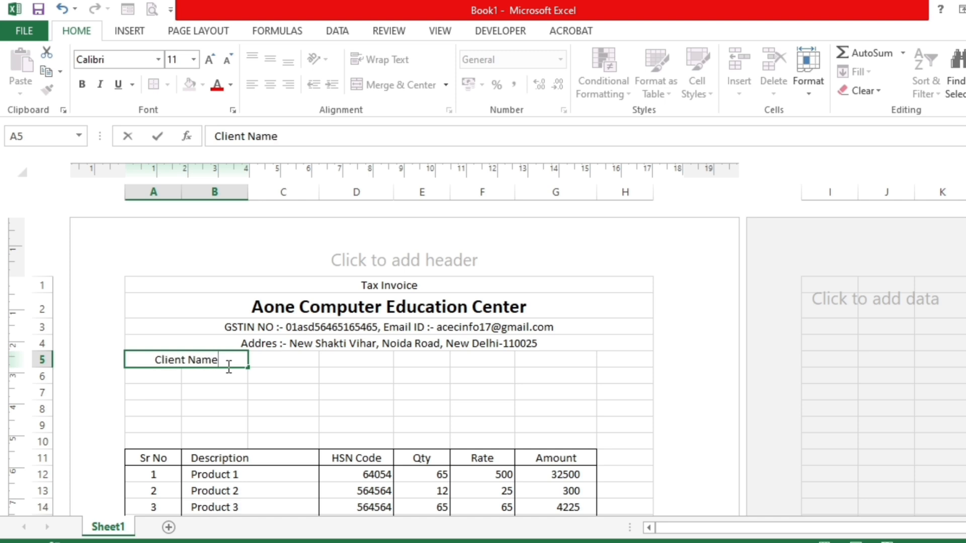
pyautogui.press('Return')
# - Merge and center A6:B6 and enter the label Address:- in it
pyautogui.moveTo(226, 369); pyautogui.dragTo(222, 376)
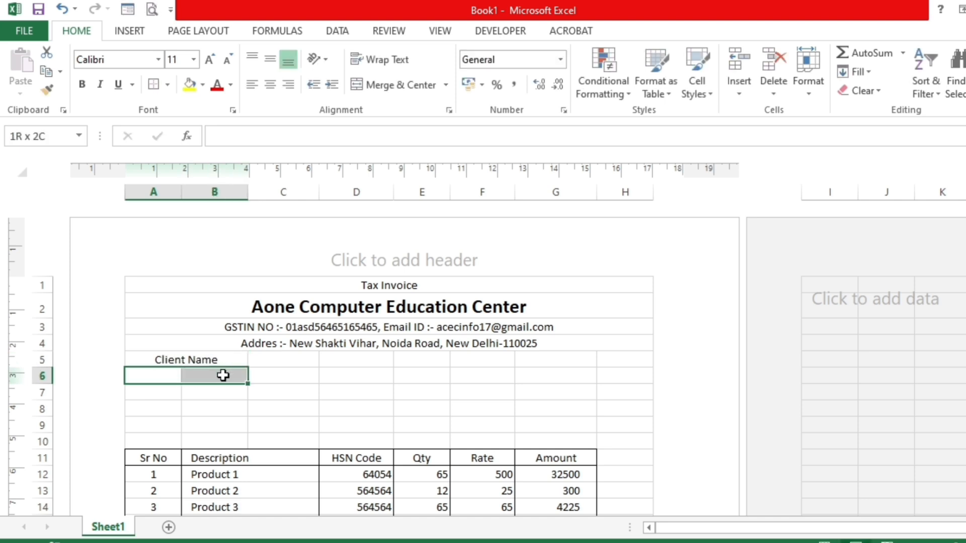
pyautogui.click(375, 86)
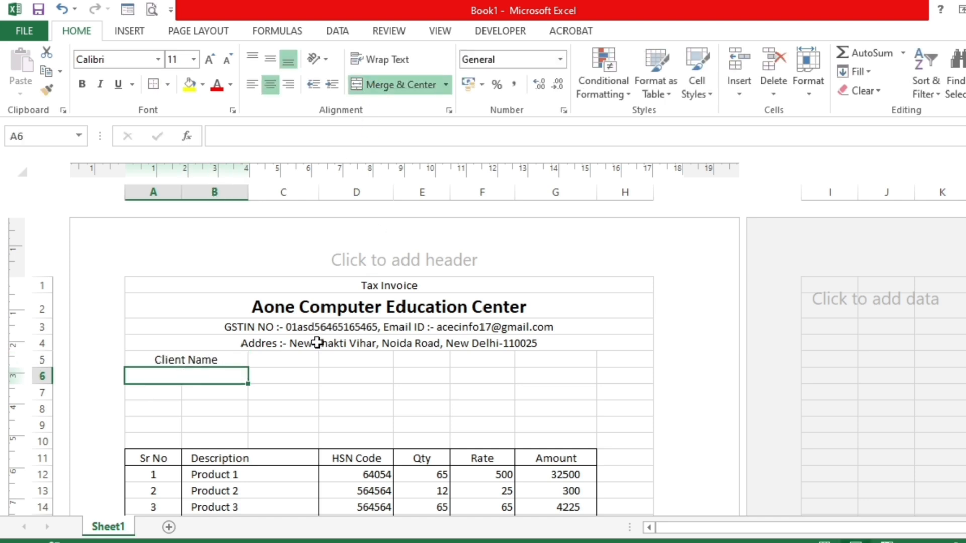
pyautogui.scroll(-3, 312, 340)
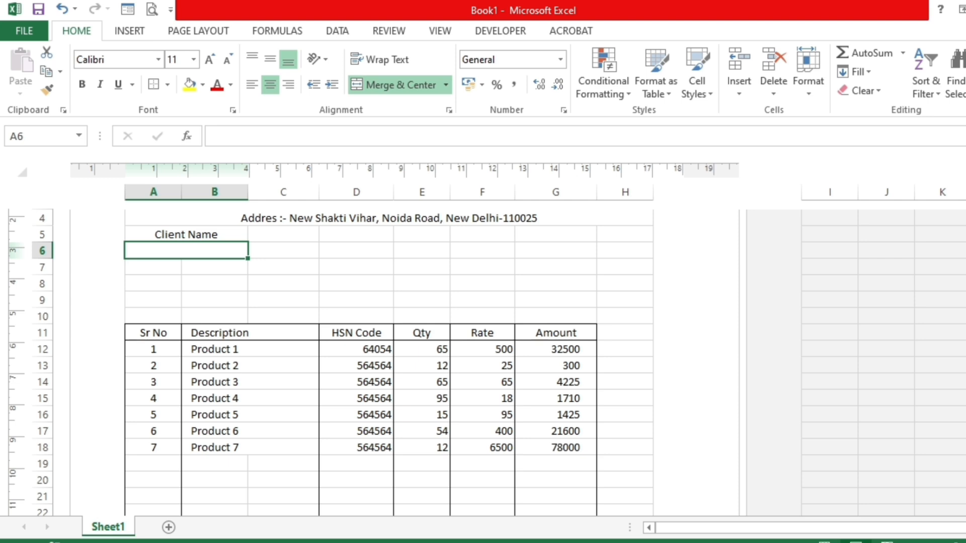
pyautogui.scroll(1, 303, 364)
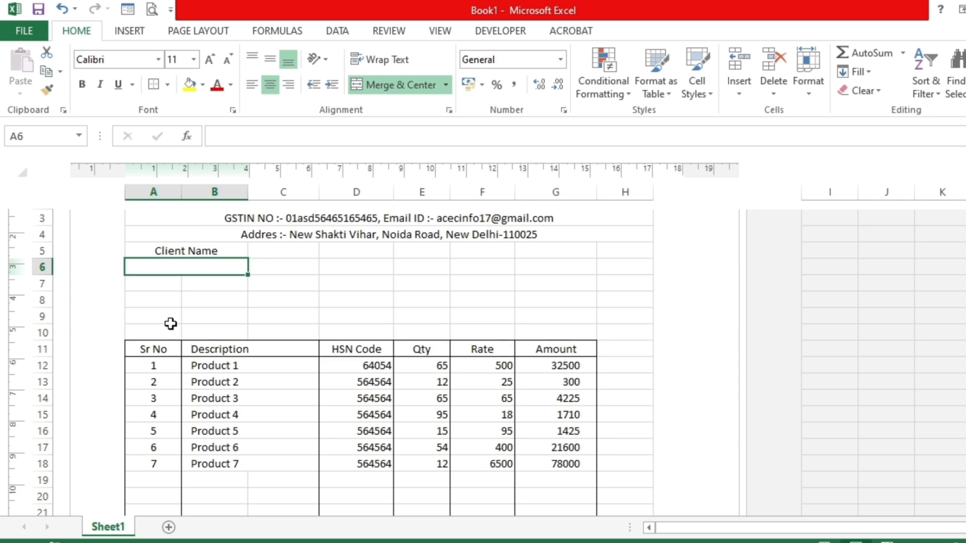
pyautogui.write('ddress')
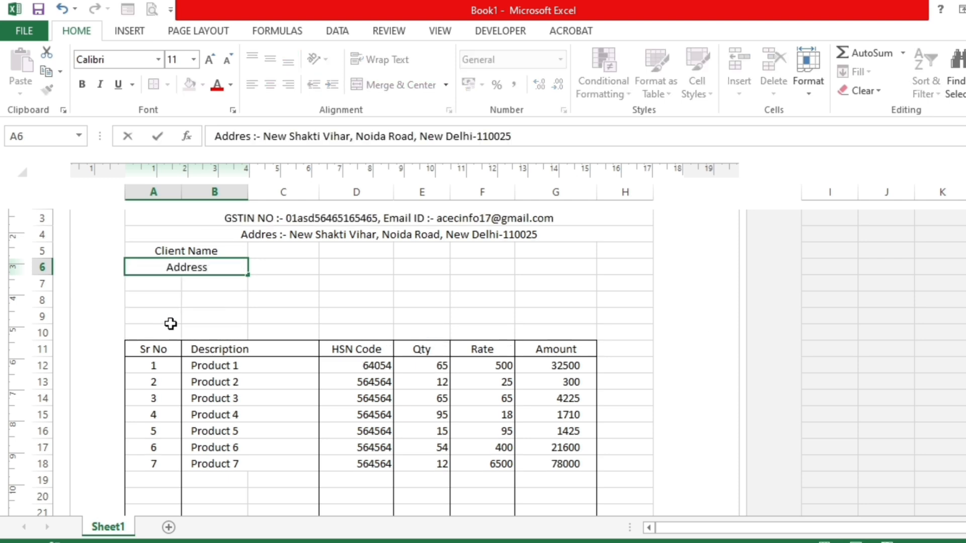
pyautogui.press('BackSpace')
pyautogui.write('s:-')
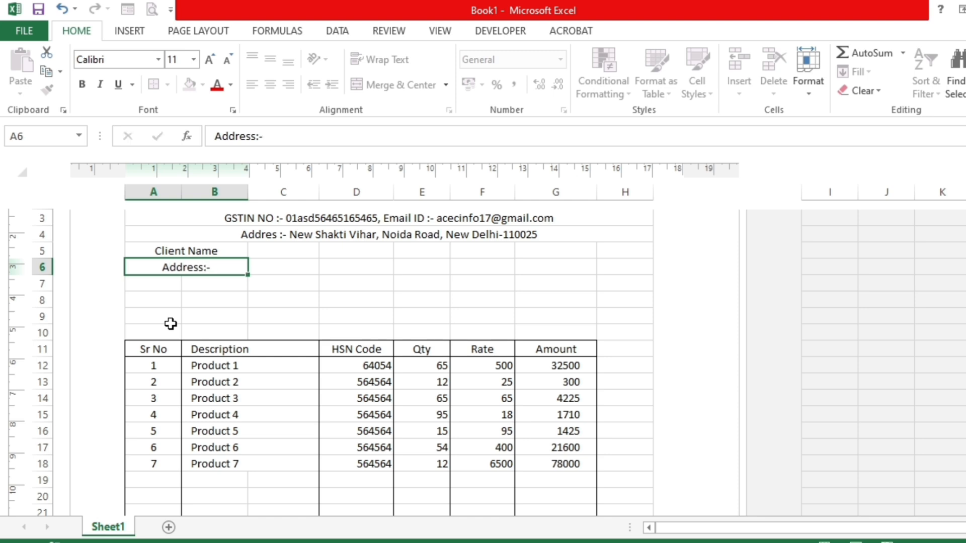
pyautogui.press('Return')
# - Merge A6:B7 into one cell for the Address:- label, align it to the top and left, and increase its indent once
pyautogui.keyDown('shift'); pyautogui.click(198, 287); pyautogui.keyUp('shift')
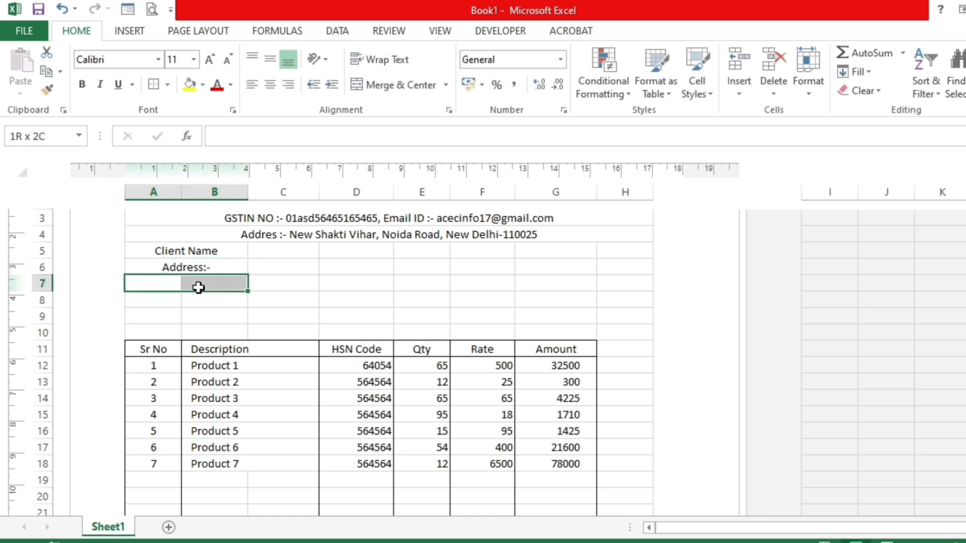
pyautogui.moveTo(199, 267); pyautogui.dragTo(198, 283)
pyautogui.click(387, 87)
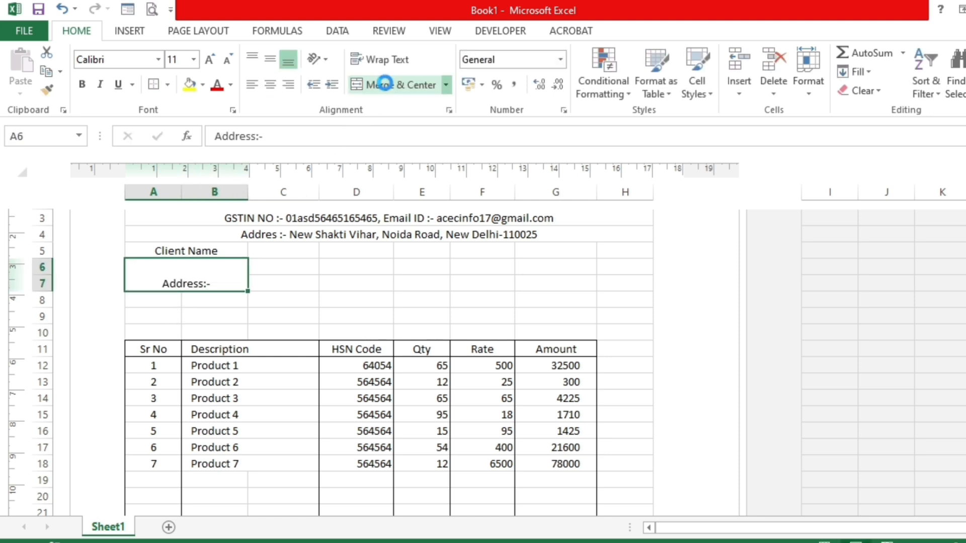
pyautogui.click(252, 84)
pyautogui.click(251, 62)
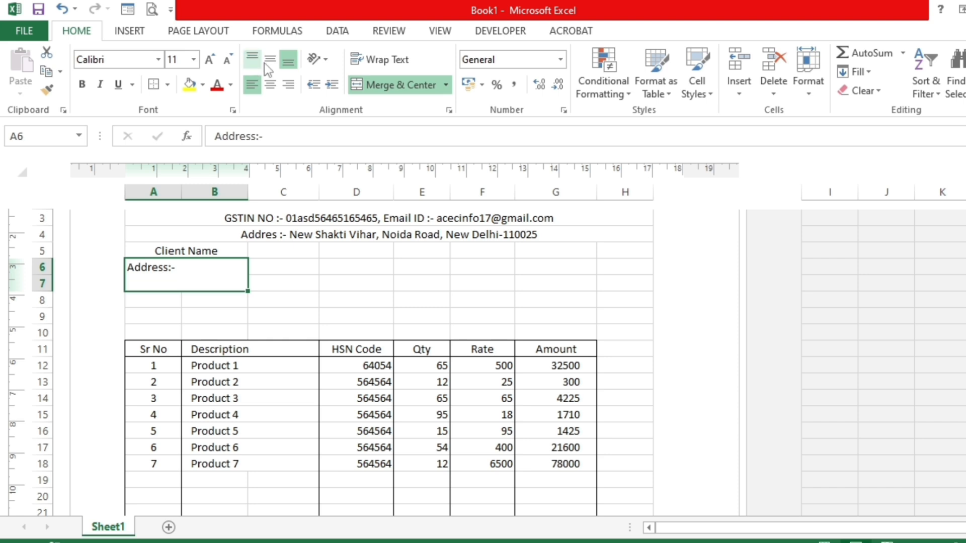
pyautogui.click(332, 85)
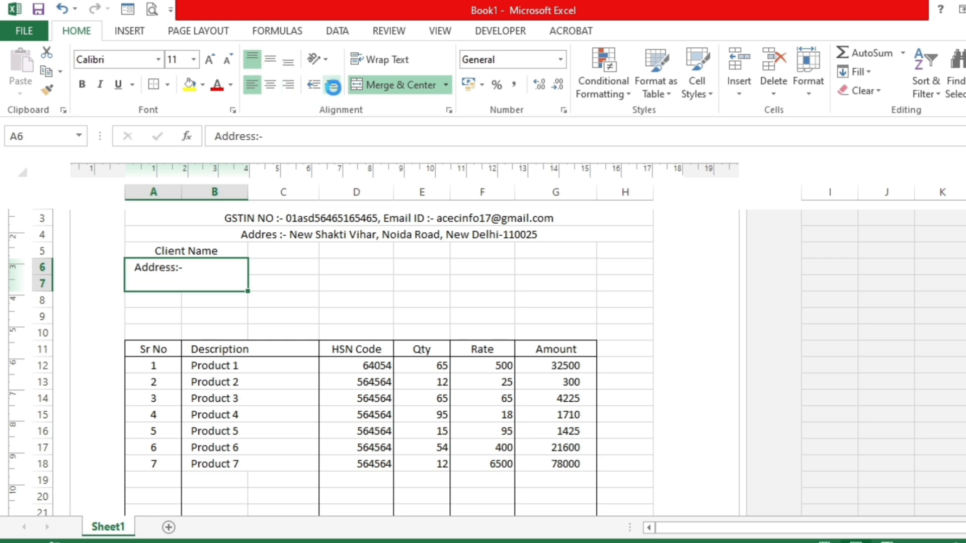
# - Left-align the Client Name label in A5 and increase its indent by one level
pyautogui.click(196, 250)
pyautogui.click(252, 85)
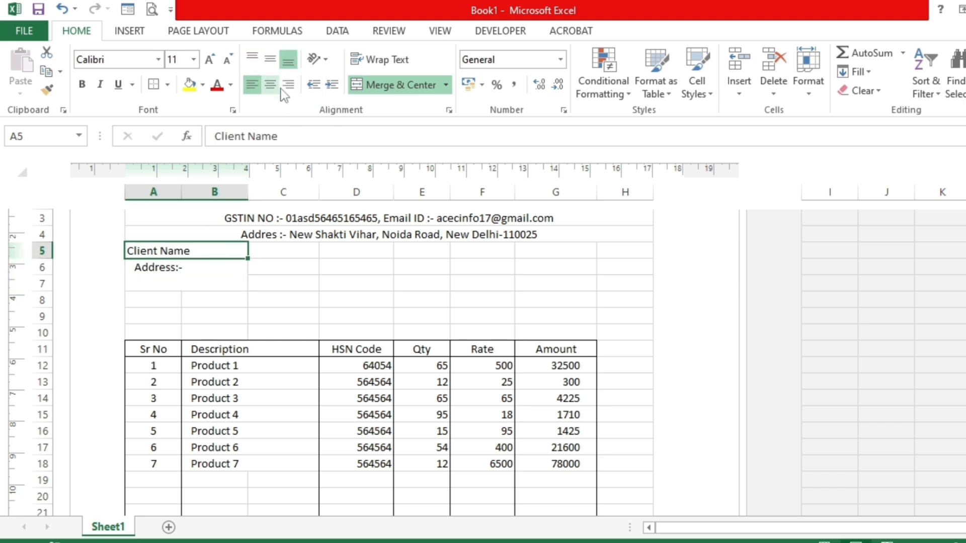
pyautogui.click(331, 86)
# - Merge A8:B8, left-align the merged cell and enter the label GSTIN No: in it
pyautogui.moveTo(160, 299); pyautogui.dragTo(192, 300)
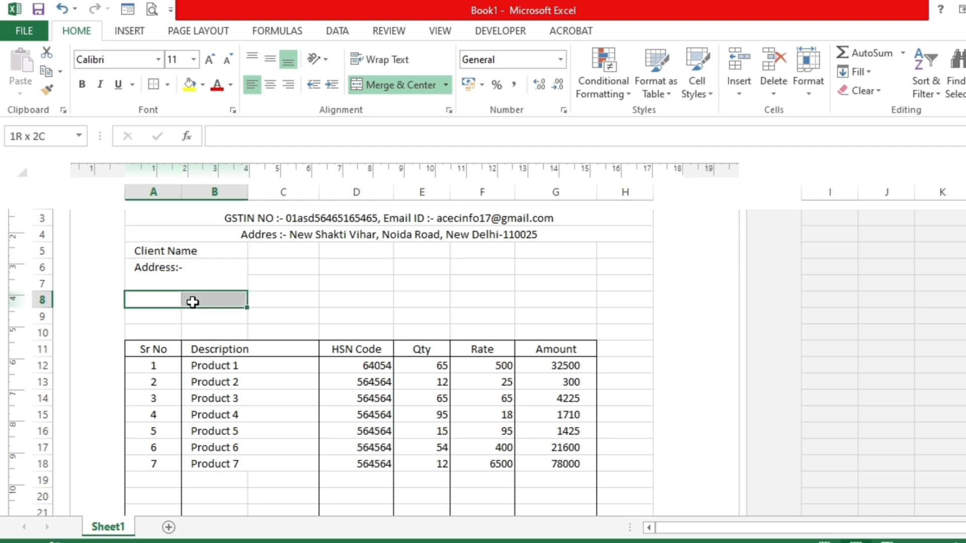
pyautogui.click(395, 84)
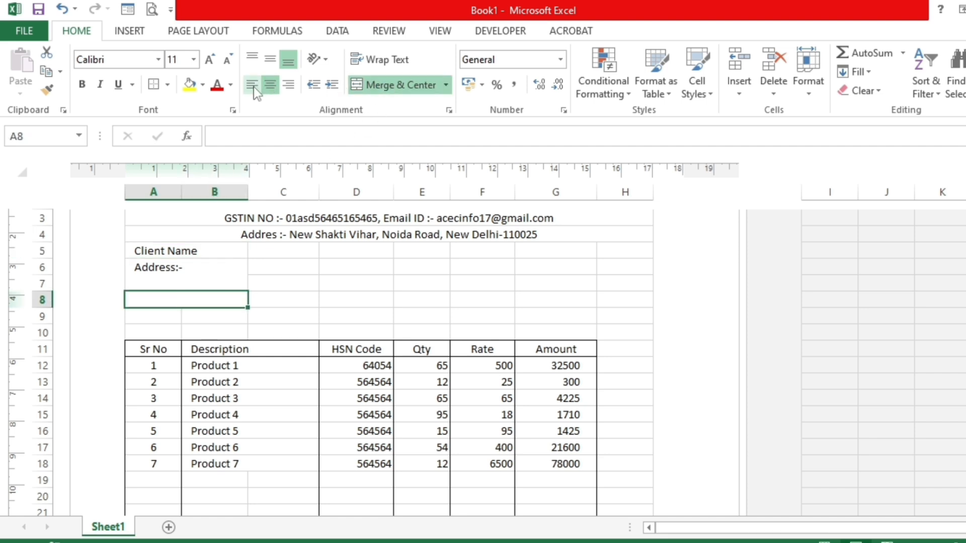
pyautogui.click(254, 87)
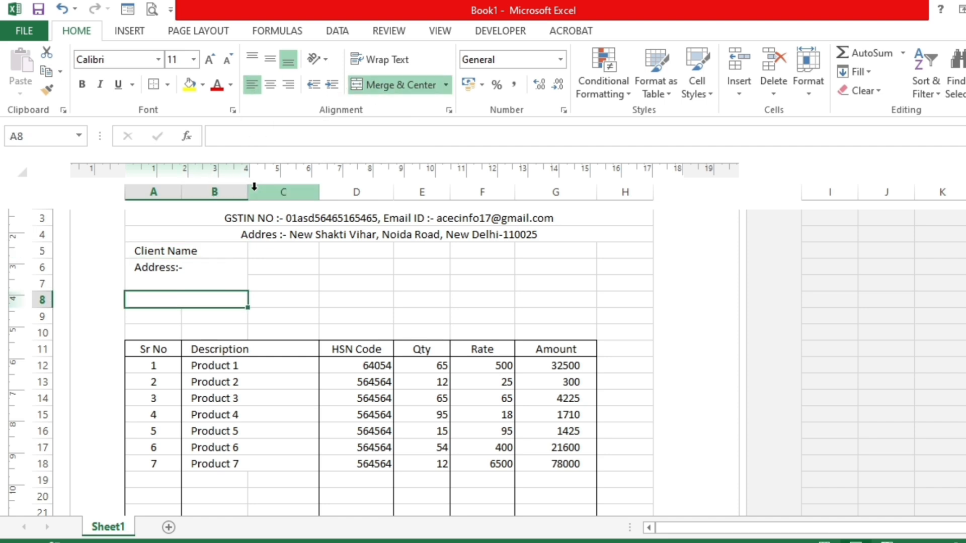
pyautogui.write('GSTIN N')
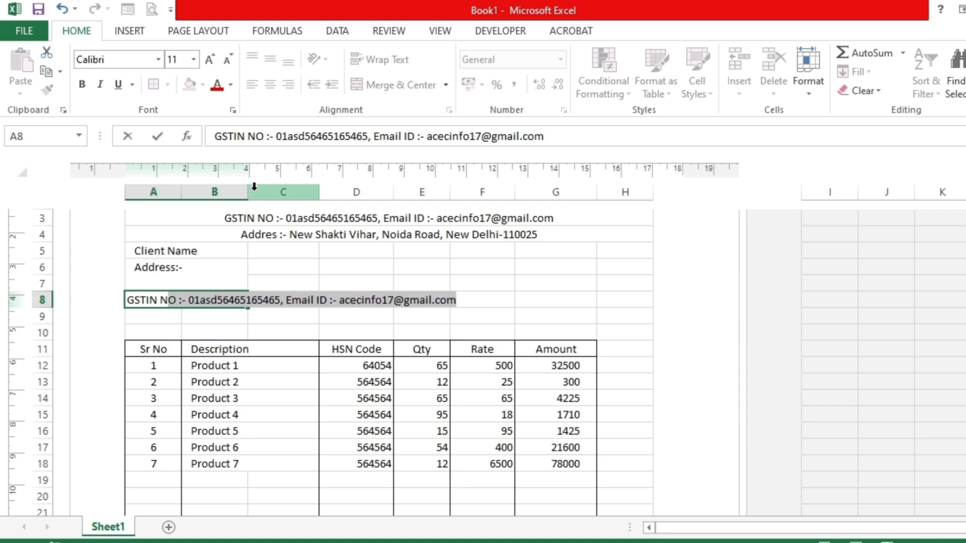
pyautogui.write('o:')
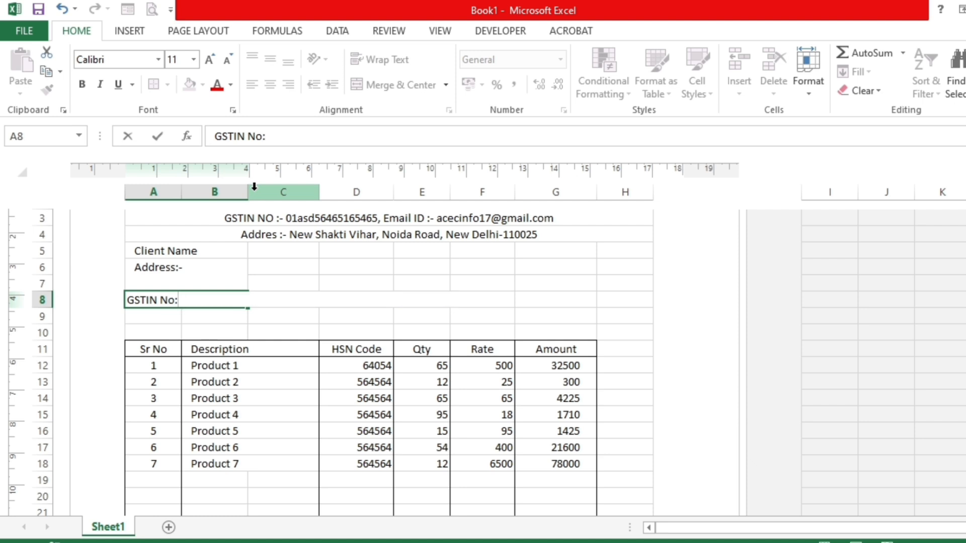
pyautogui.press('Tab')
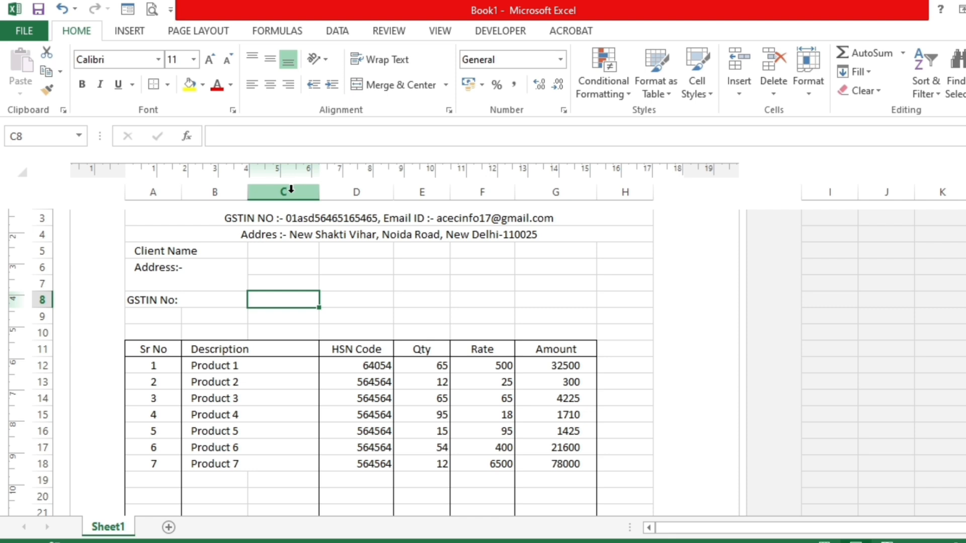
# - Merge and center C5:E5 for the client name entry and C6:E7 for the address entry
pyautogui.moveTo(292, 252); pyautogui.dragTo(412, 246)
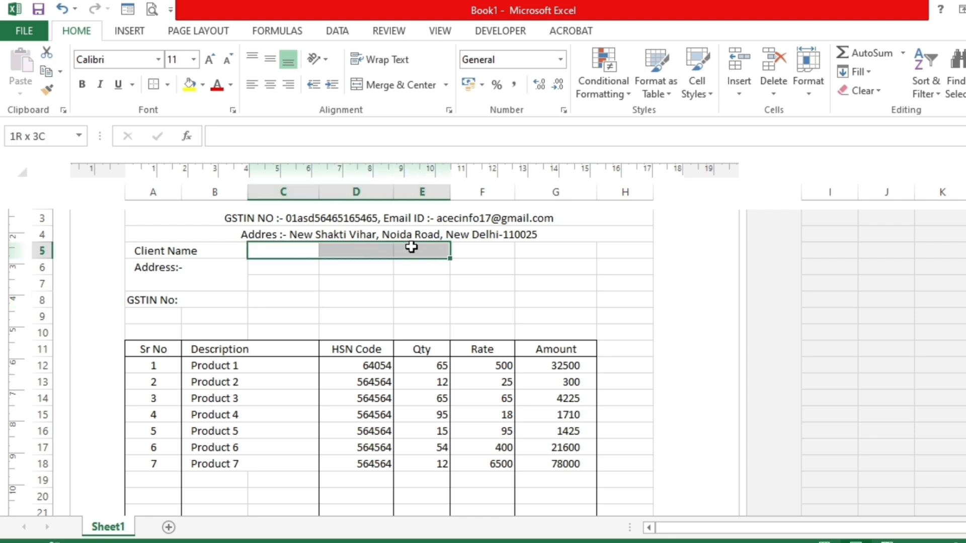
pyautogui.click(392, 86)
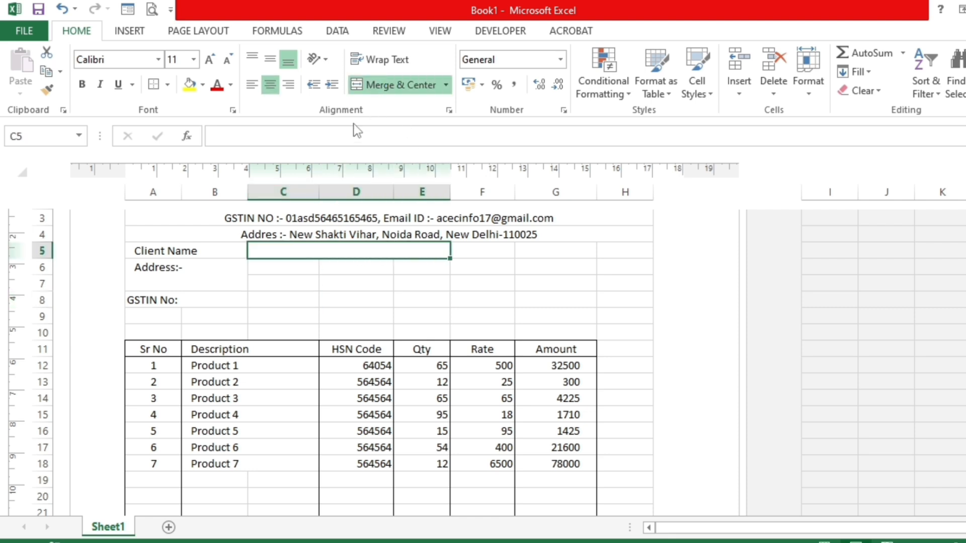
pyautogui.moveTo(287, 270); pyautogui.dragTo(414, 287)
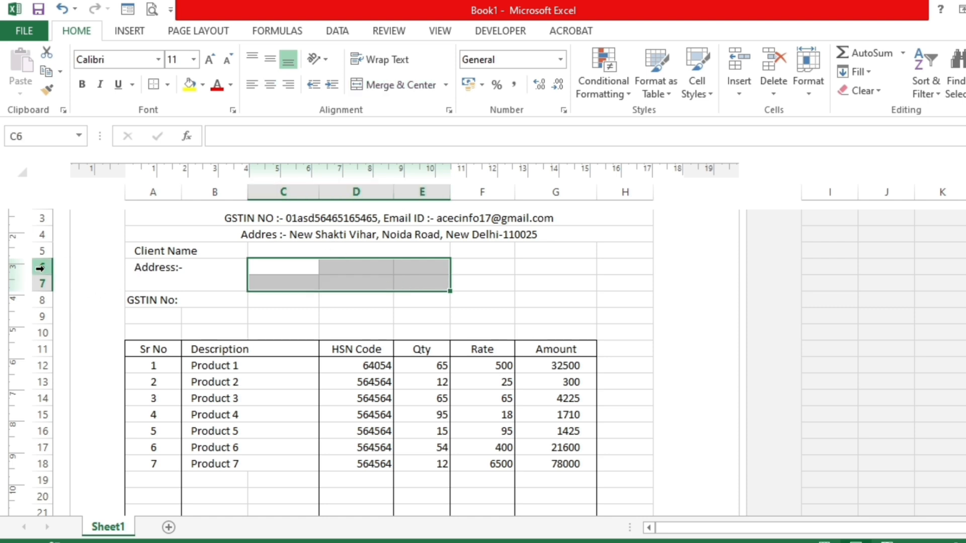
pyautogui.click(418, 85)
pyautogui.click(282, 250)
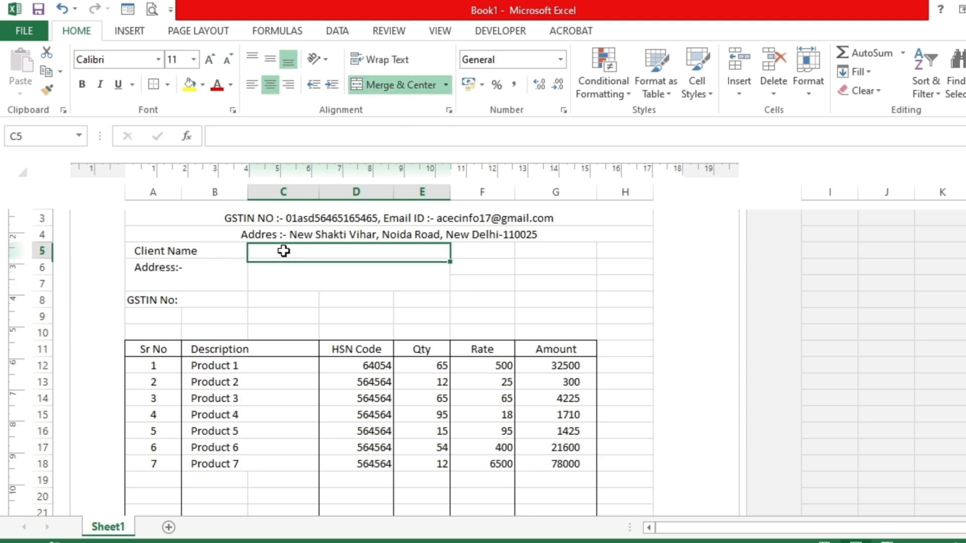
pyautogui.click(288, 271)
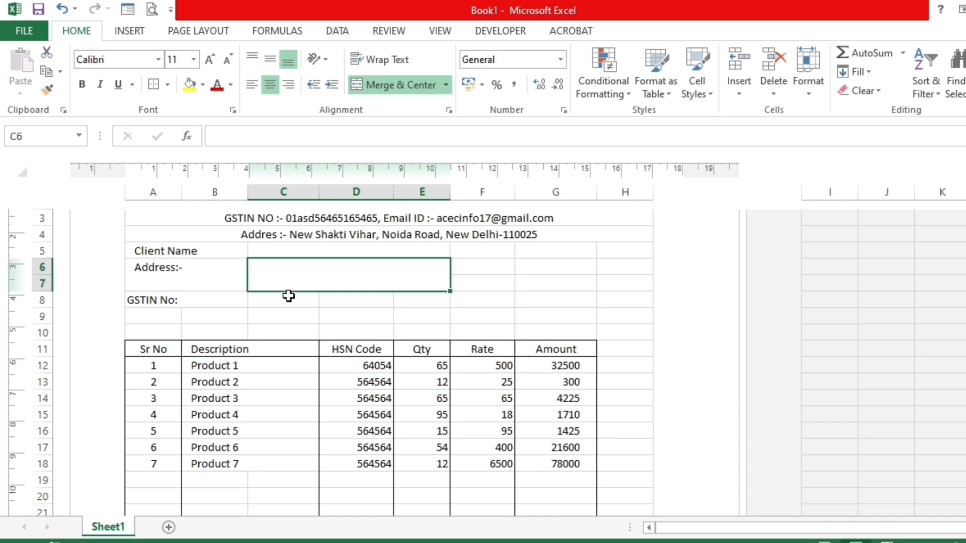
# - Merge C8:E8 for the client's GSTIN entry and left-align the merged cell
pyautogui.moveTo(281, 298); pyautogui.dragTo(399, 301)
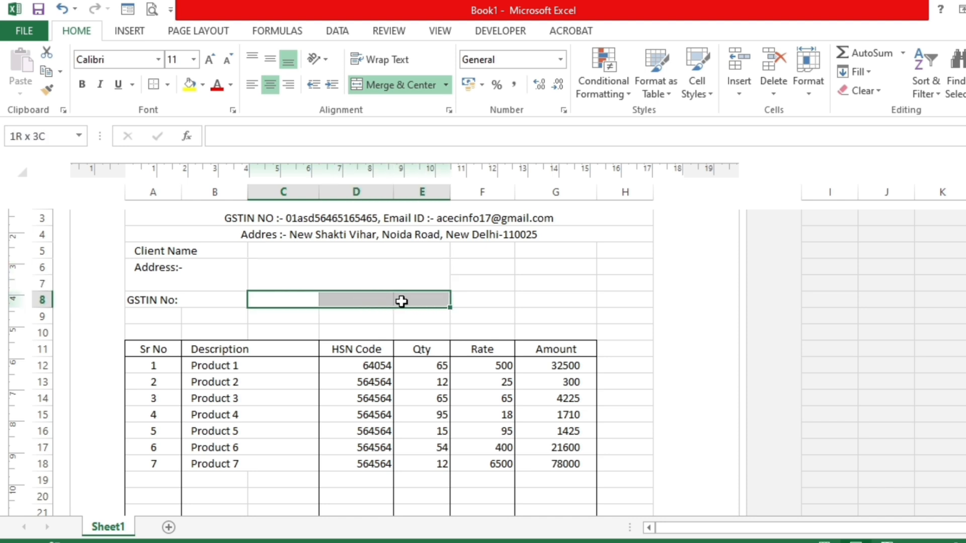
pyautogui.click(387, 83)
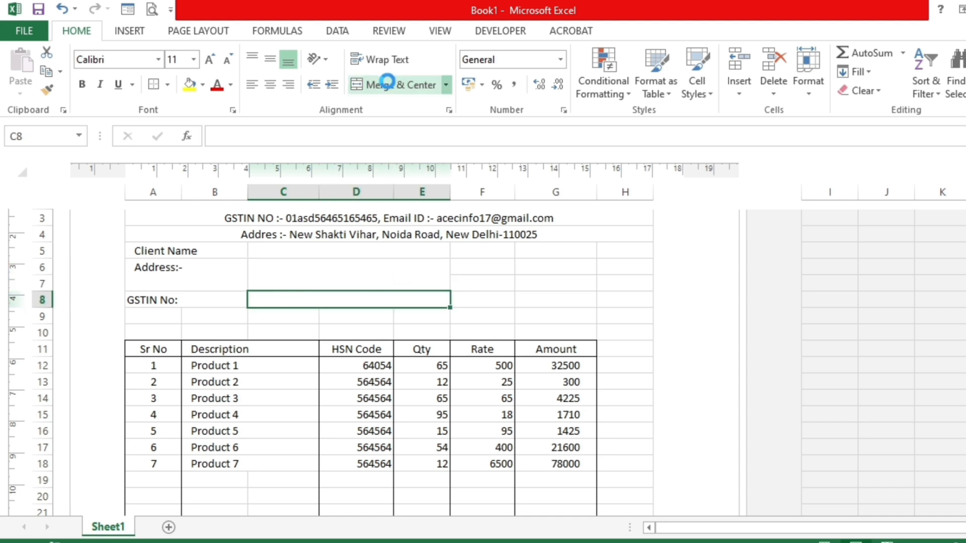
pyautogui.click(315, 244)
pyautogui.click(308, 278)
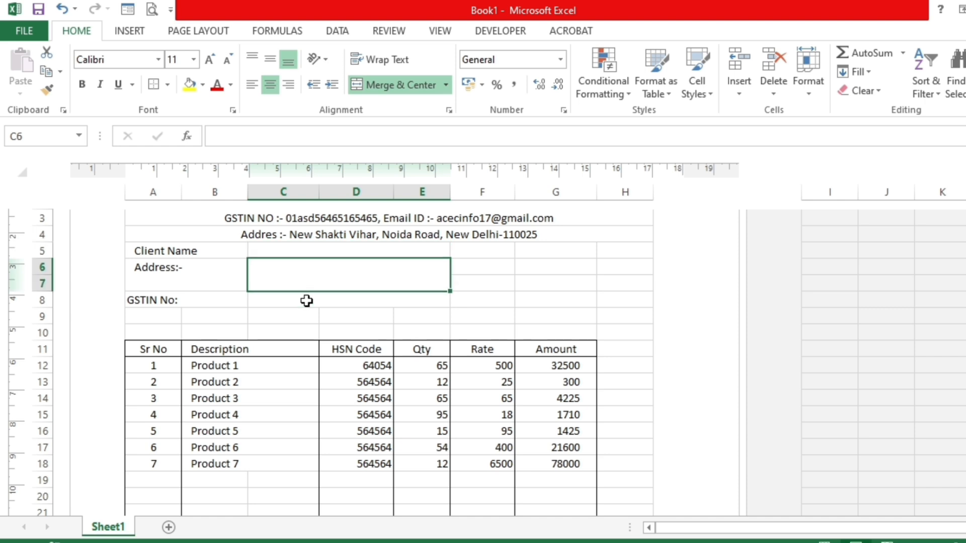
pyautogui.click(306, 301)
pyautogui.press('Up')
# - Enter the label Invoice No in F5 and the label Invoice Date in F8
pyautogui.click(469, 249)
pyautogui.write('Invoice No')
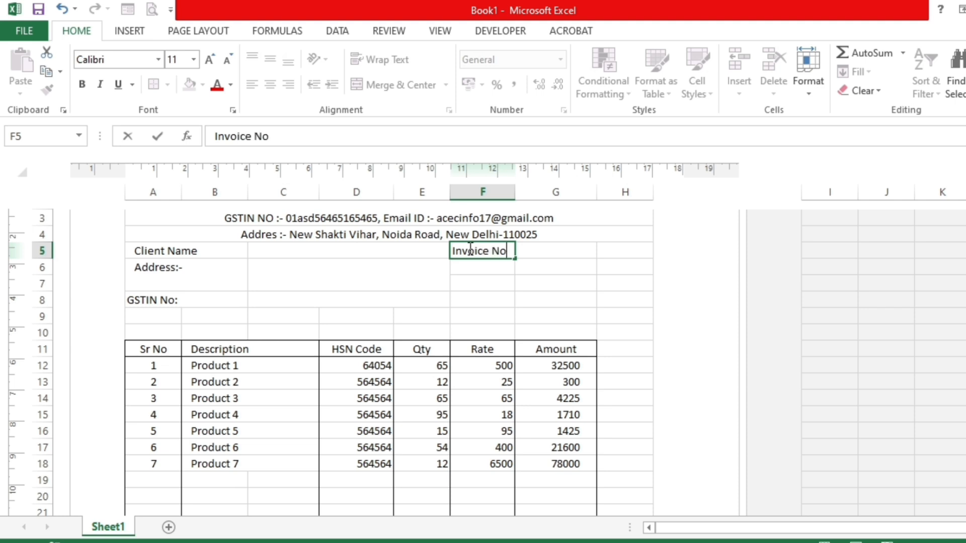
pyautogui.press('Return')
pyautogui.press('Return')
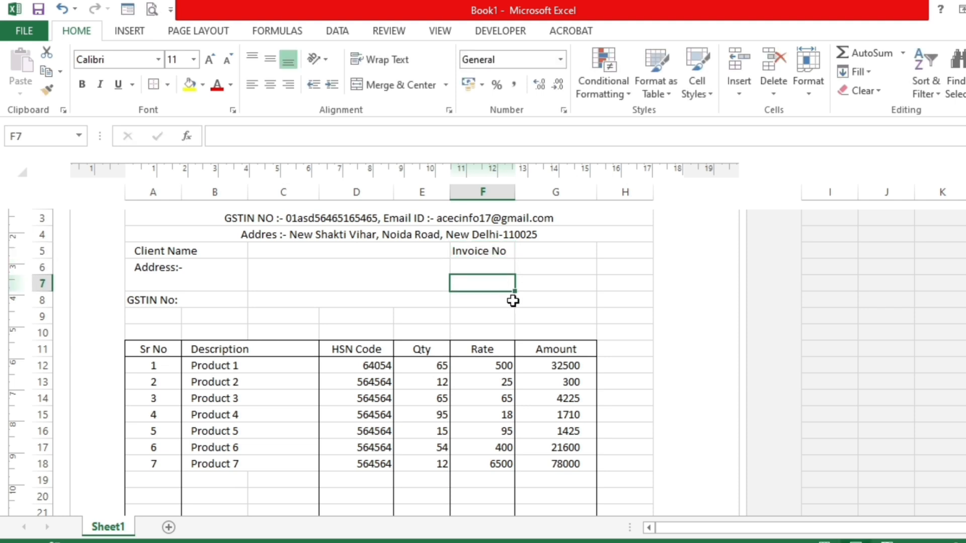
pyautogui.click(489, 299)
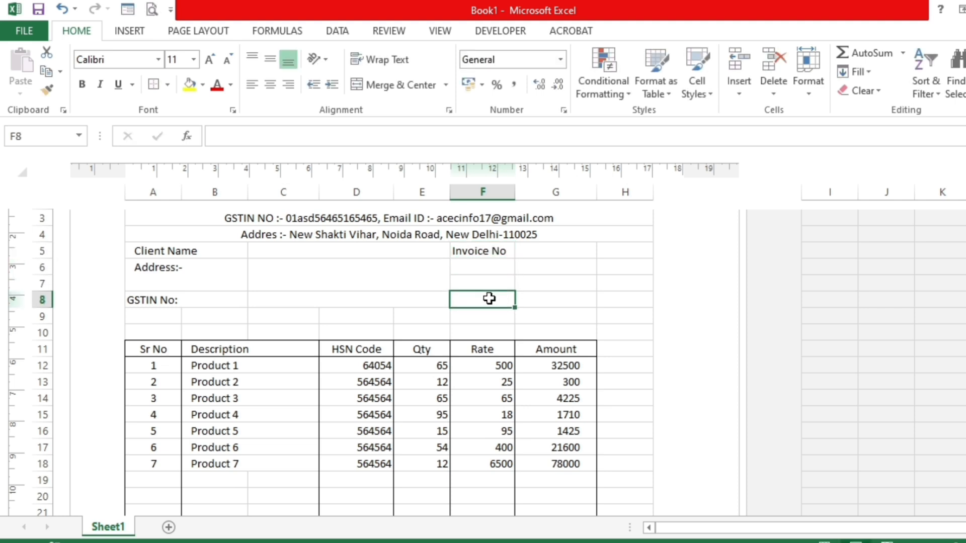
pyautogui.write('Invoice Date')
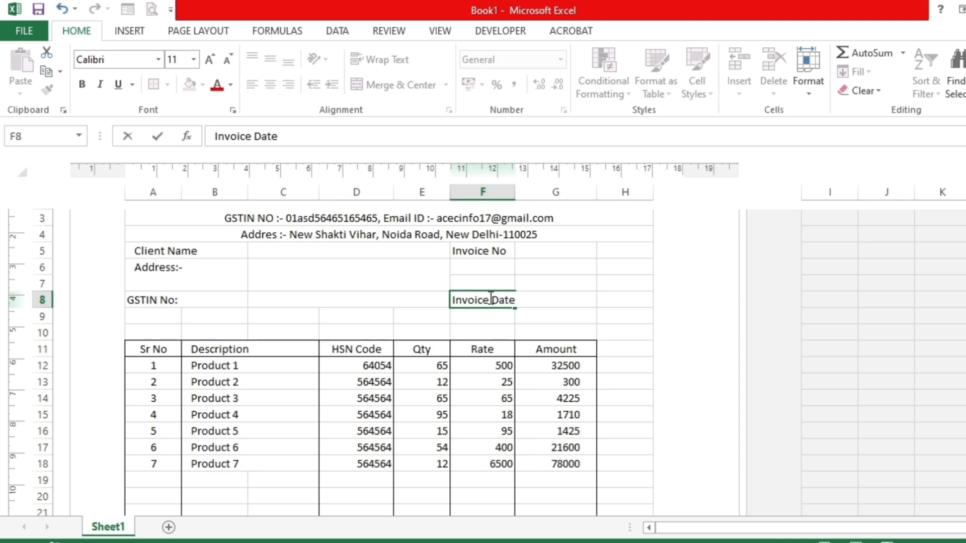
pyautogui.press('Tab')
# - Widen column F slightly so the Invoice Date label fits inside its cell
pyautogui.click(548, 250)
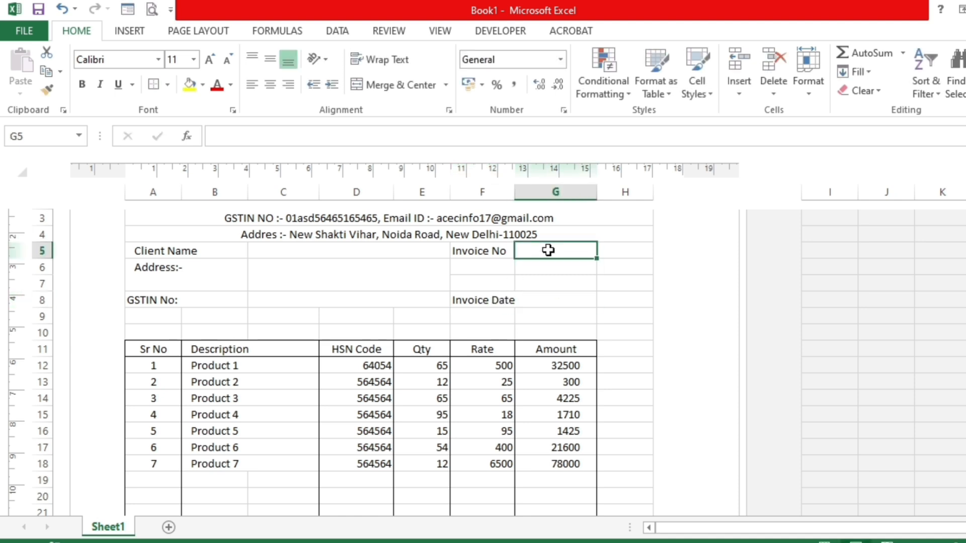
pyautogui.click(548, 301)
pyautogui.moveTo(515, 190); pyautogui.dragTo(521, 189)
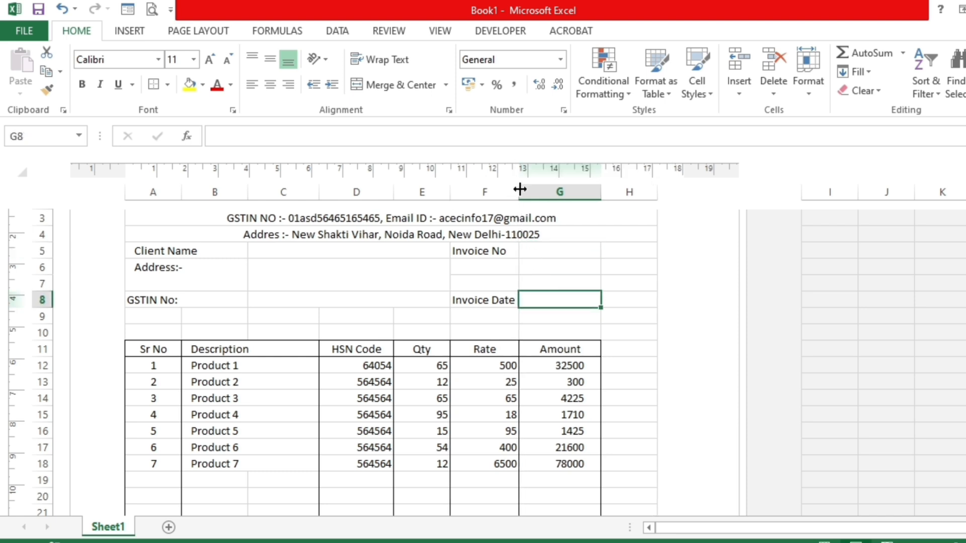
pyautogui.click(357, 363)
pyautogui.click(540, 300)
# - Apply outside borders around the client and invoice details block A5:G8
pyautogui.moveTo(179, 249); pyautogui.dragTo(550, 305)
pyautogui.click(168, 84)
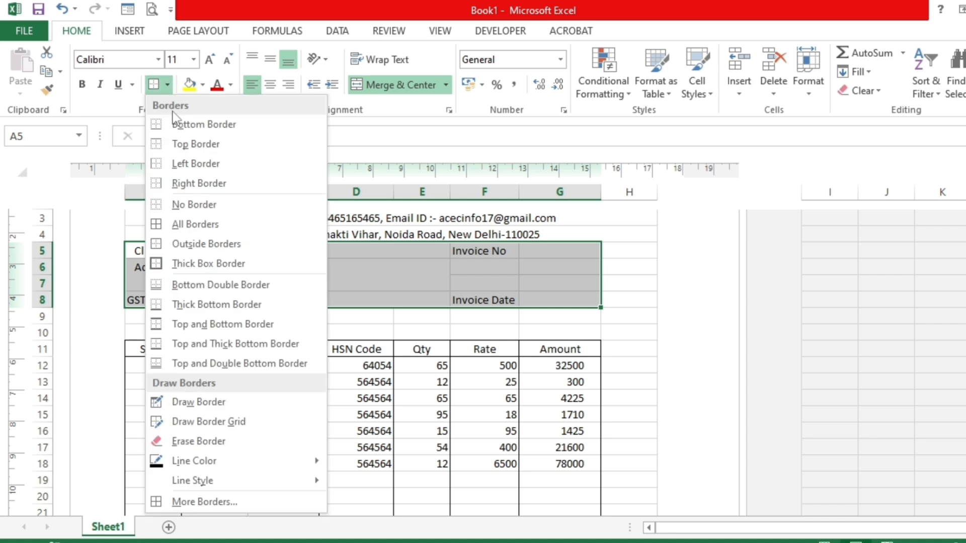
pyautogui.click(183, 244)
pyautogui.click(201, 298)
pyautogui.moveTo(252, 267); pyautogui.dragTo(428, 284)
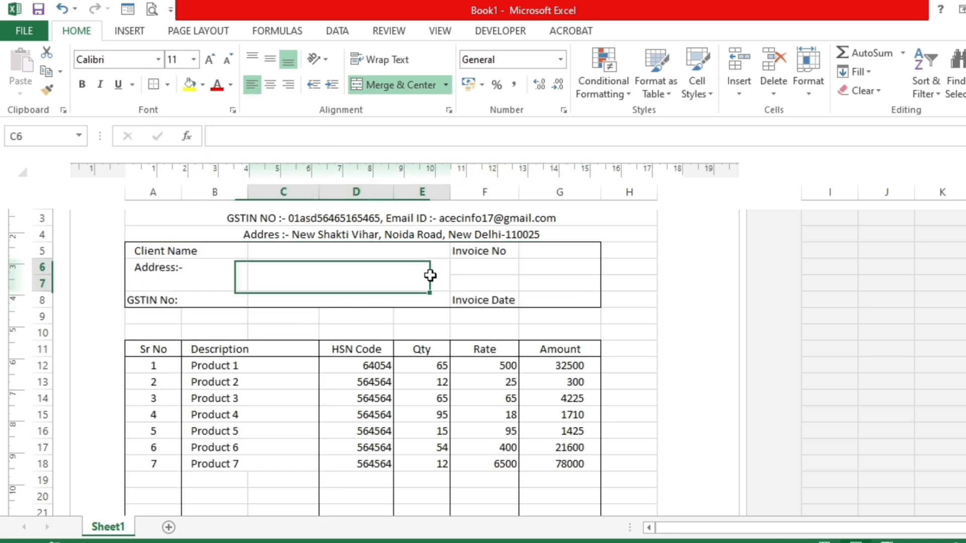
pyautogui.click(437, 348)
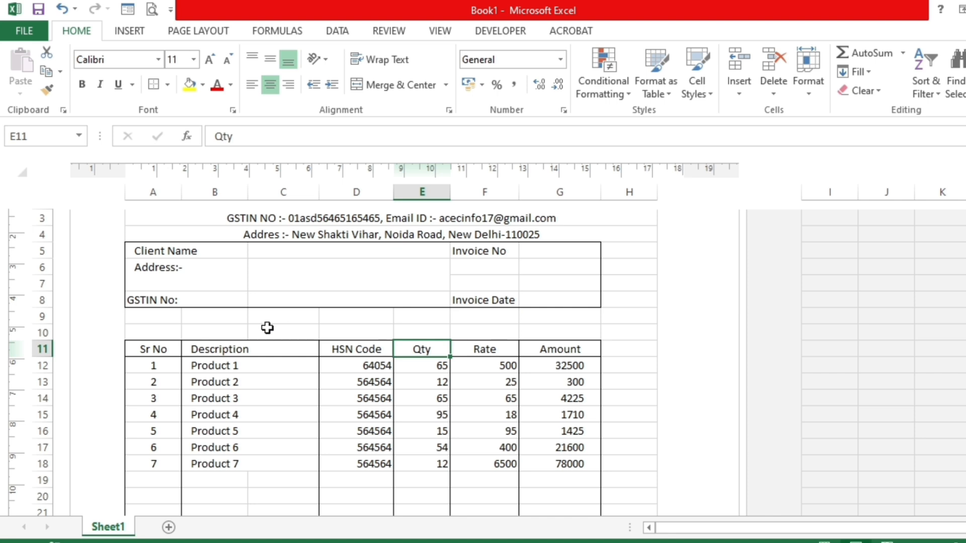
# - Delete the empty rows 9 and 10 between the client details block and the item table
pyautogui.moveTo(42, 317); pyautogui.dragTo(46, 328)
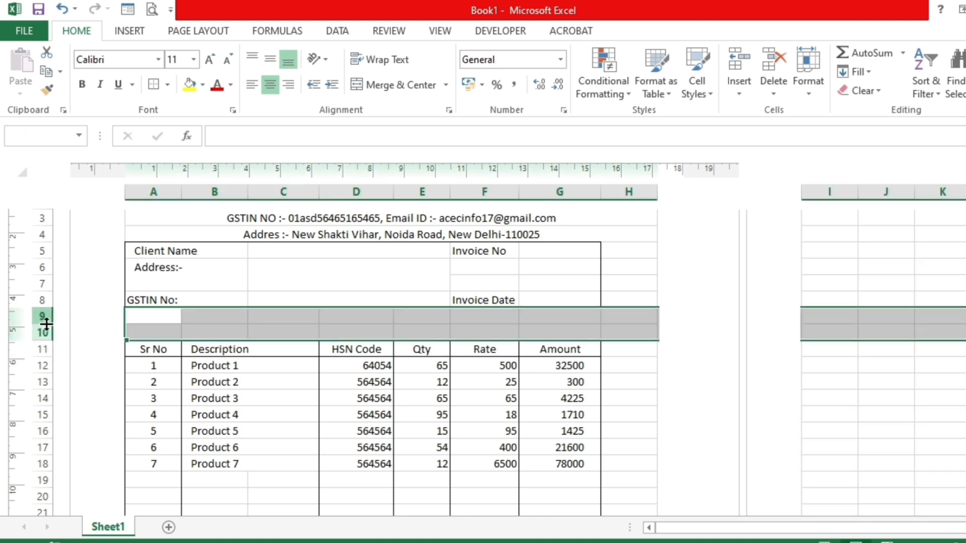
pyautogui.hotkey('ctrl', '-')
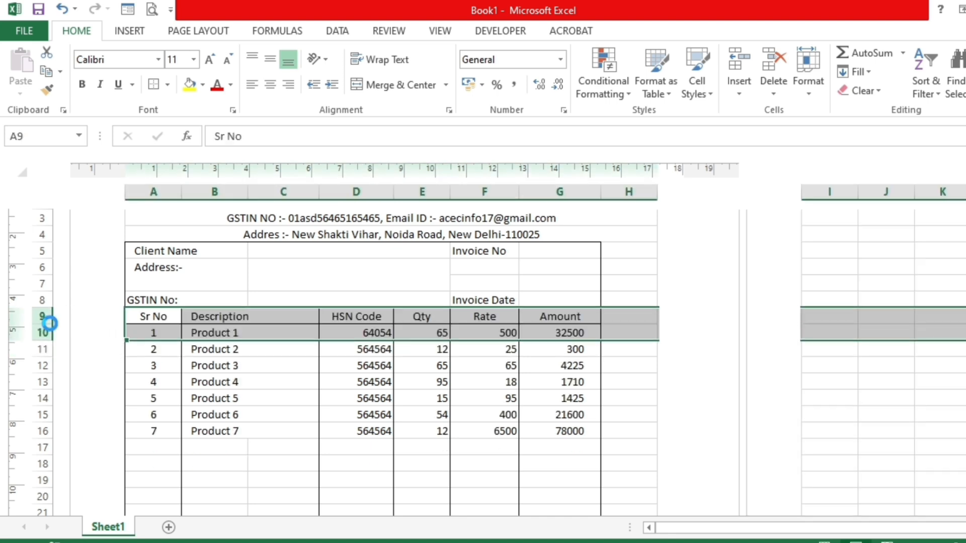
pyautogui.click(378, 383)
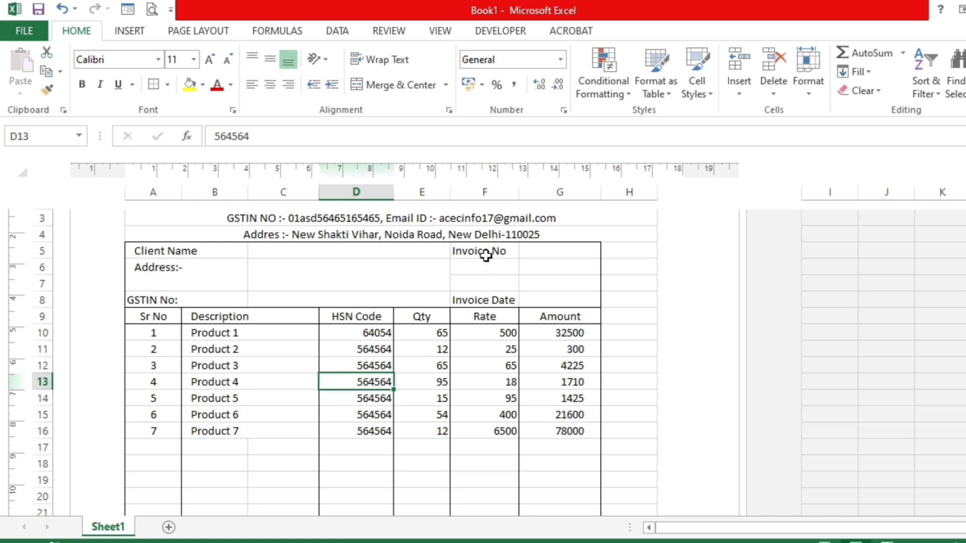
# - Add a left border to F5:F8 to separate the invoice details from the client details
pyautogui.moveTo(483, 254); pyautogui.dragTo(481, 300)
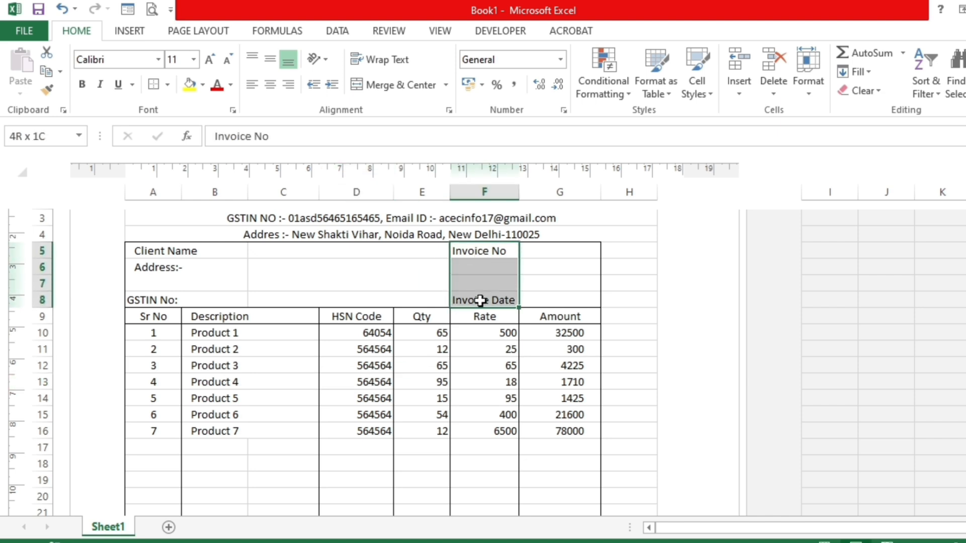
pyautogui.click(168, 86)
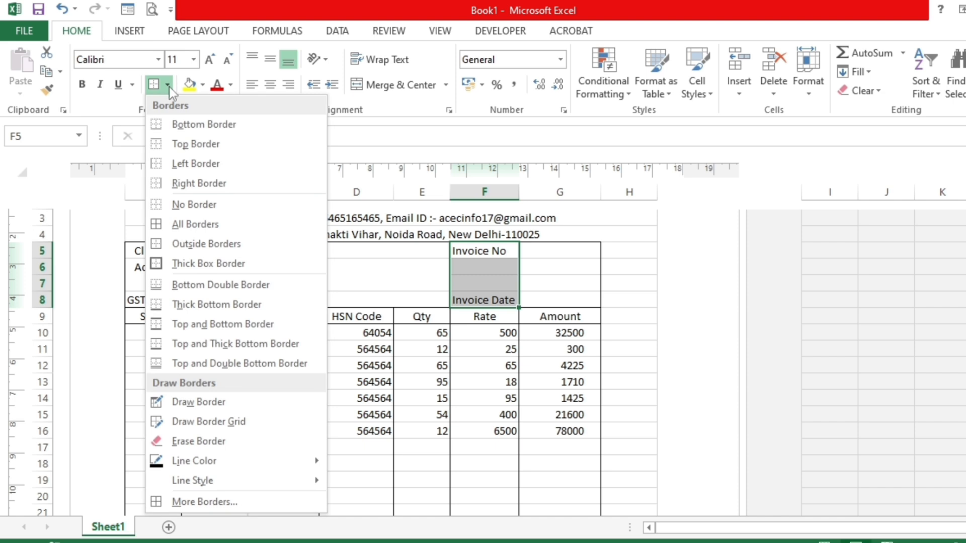
pyautogui.click(175, 164)
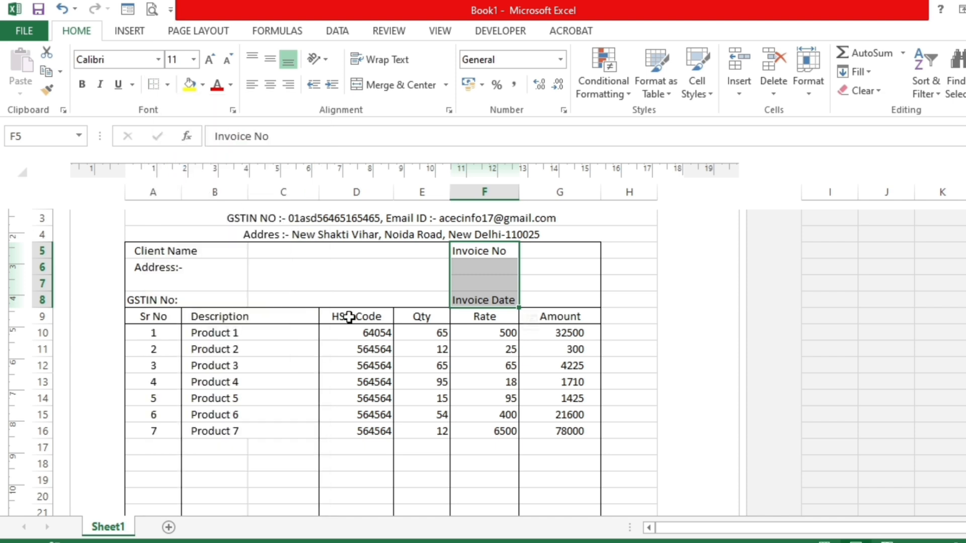
pyautogui.click(420, 382)
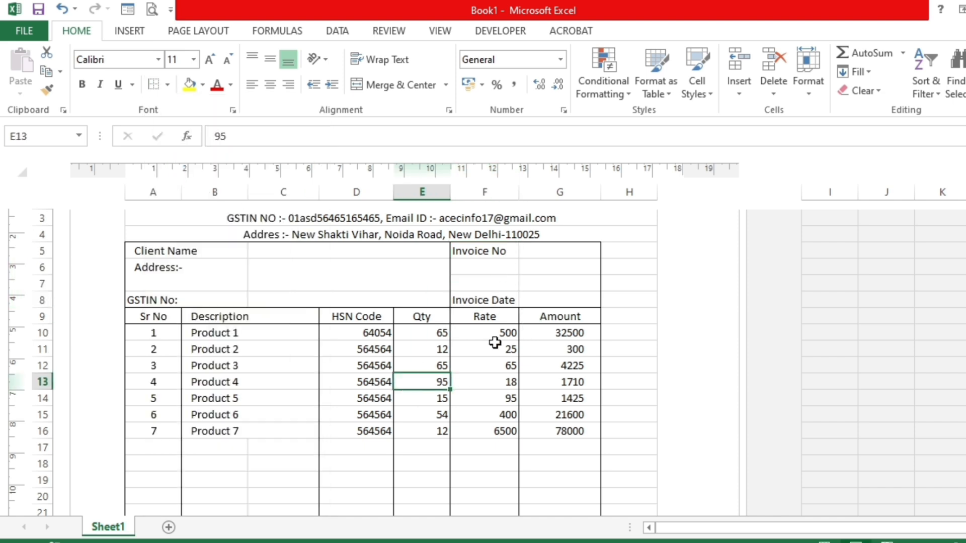
# - Examine the invoice layout in the print preview at a larger zoom, down to the end of the item table
pyautogui.click(152, 10)
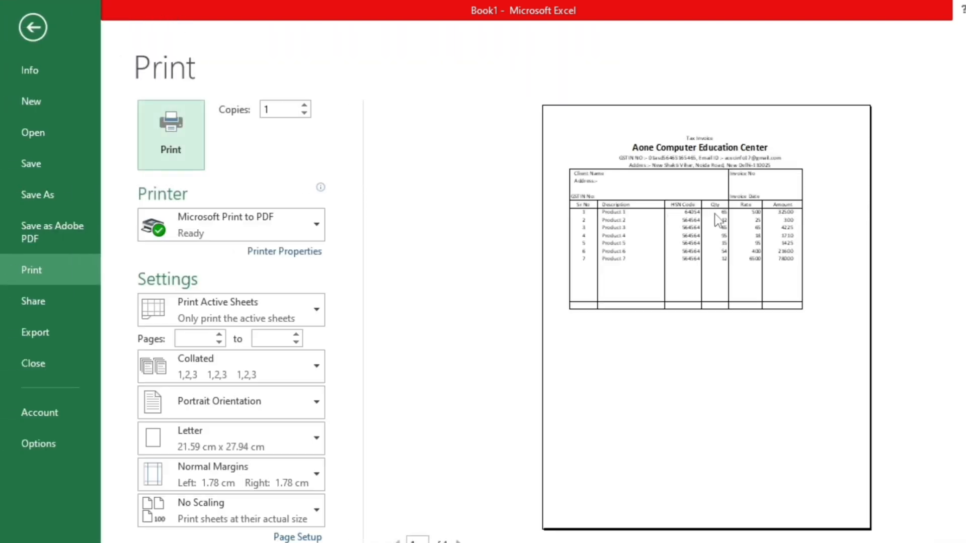
pyautogui.click(715, 217)
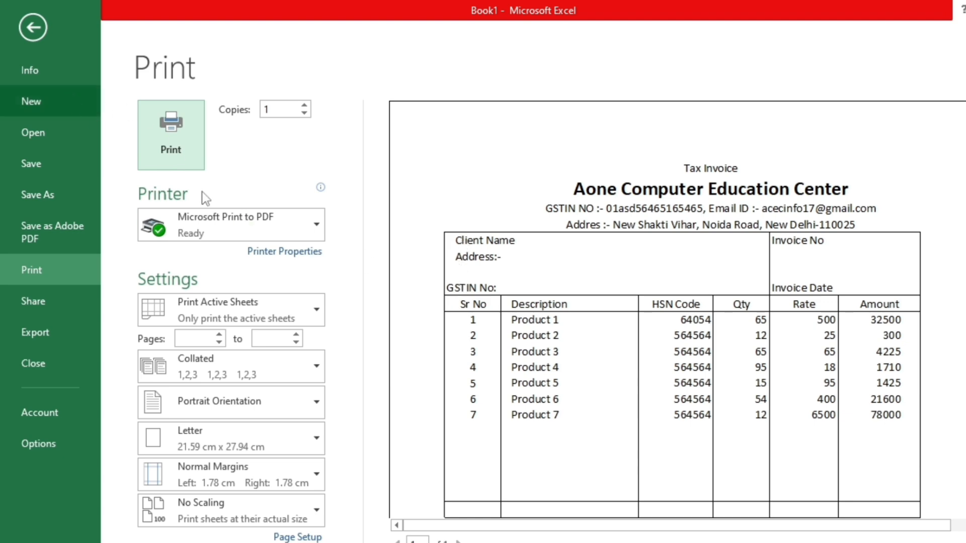
pyautogui.scroll(-1, 772, 472)
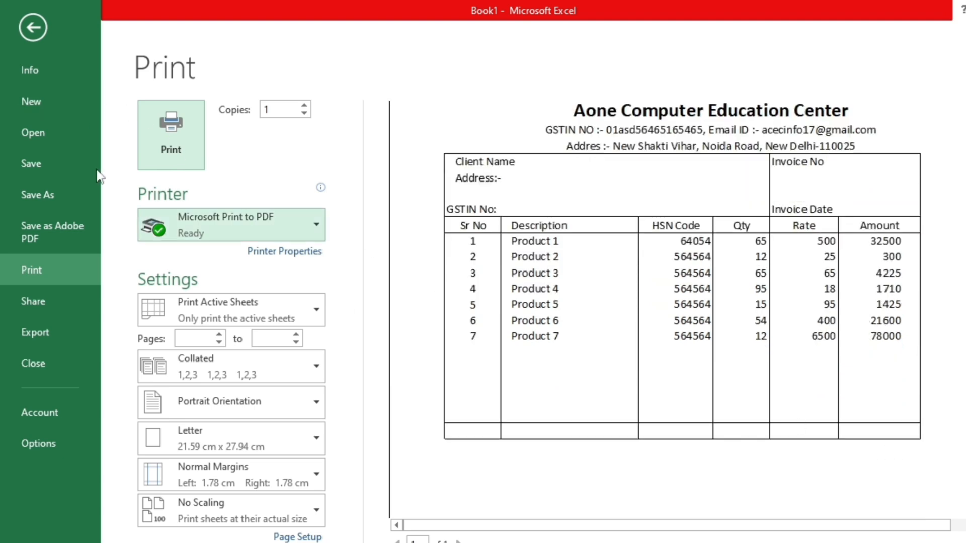
pyautogui.click(33, 27)
# - Increase the indent of the GSTIN No label in A8 by one level
pyautogui.click(152, 283)
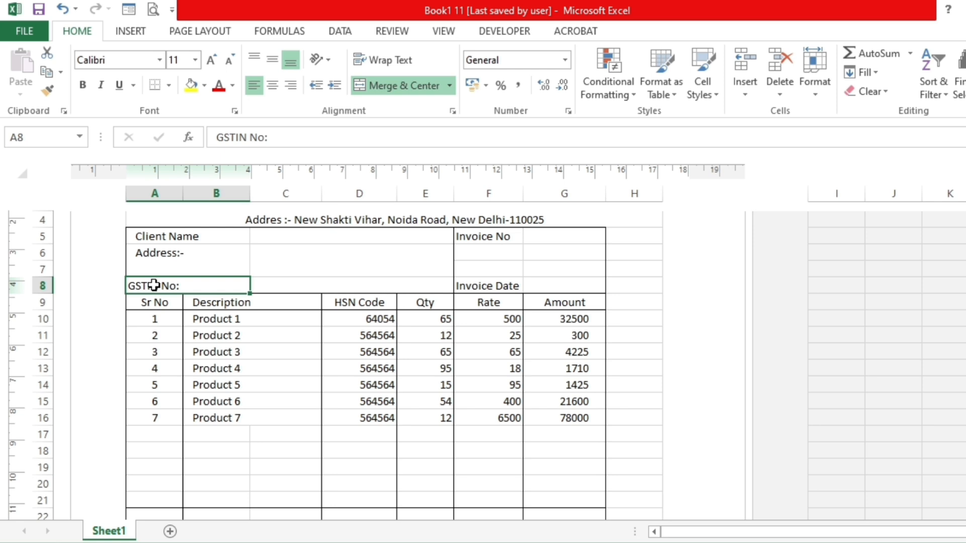
pyautogui.click(335, 86)
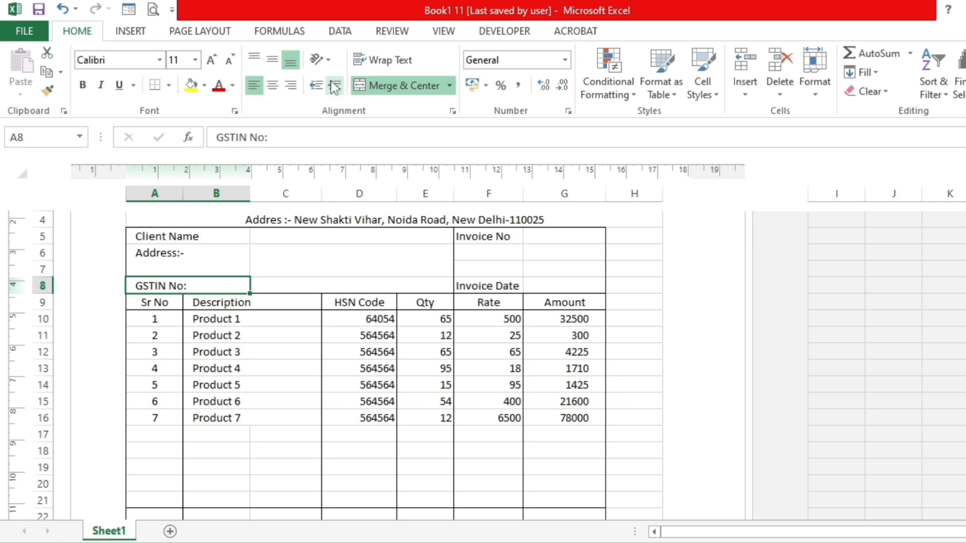
# - Copy the bordered formatting of A22:G22 onto A23:G23 with Format Painter
pyautogui.scroll(-3, 284, 336)
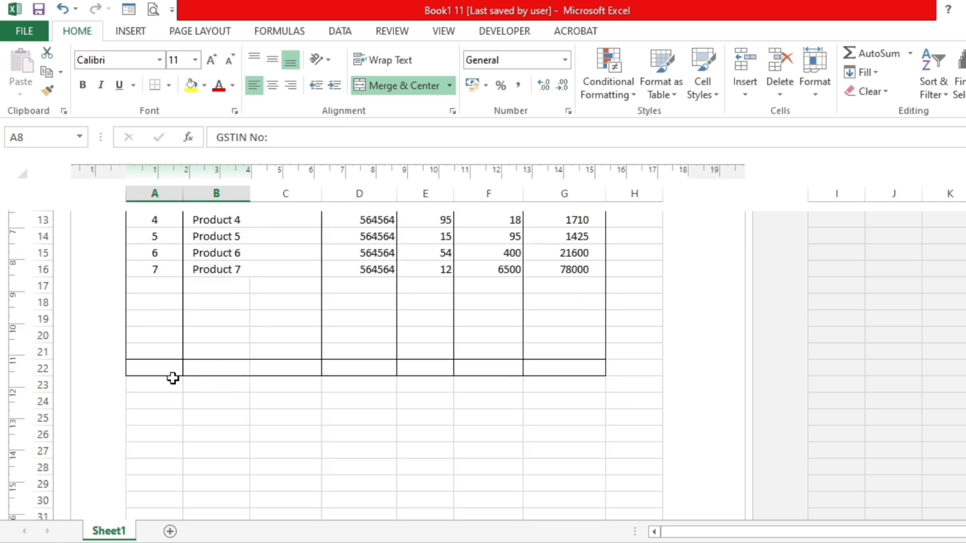
pyautogui.moveTo(151, 364); pyautogui.dragTo(539, 361)
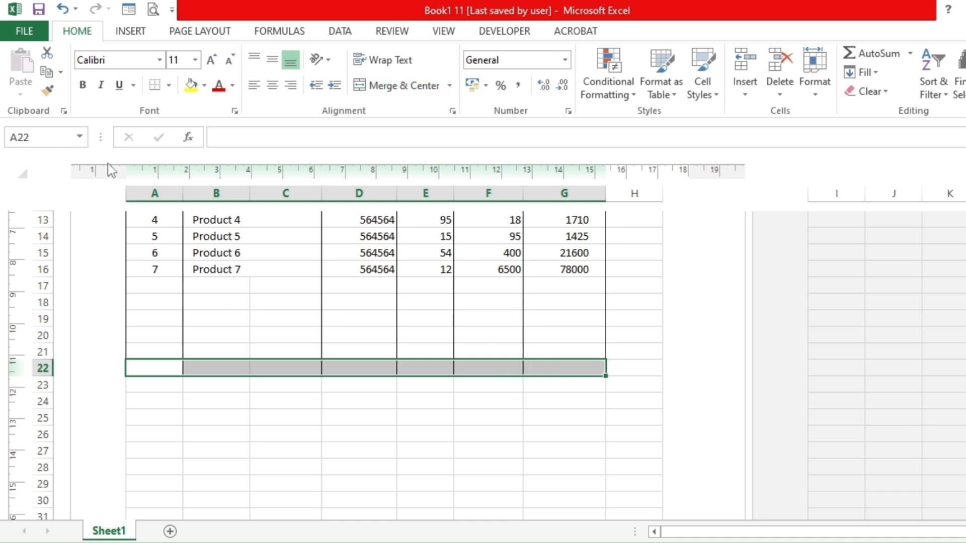
pyautogui.click(48, 91)
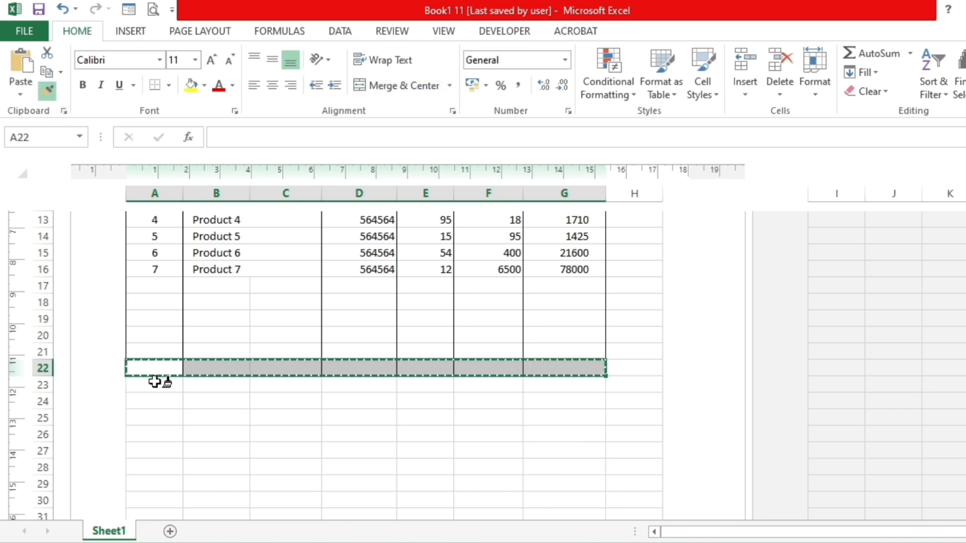
pyautogui.moveTo(157, 384); pyautogui.dragTo(543, 385)
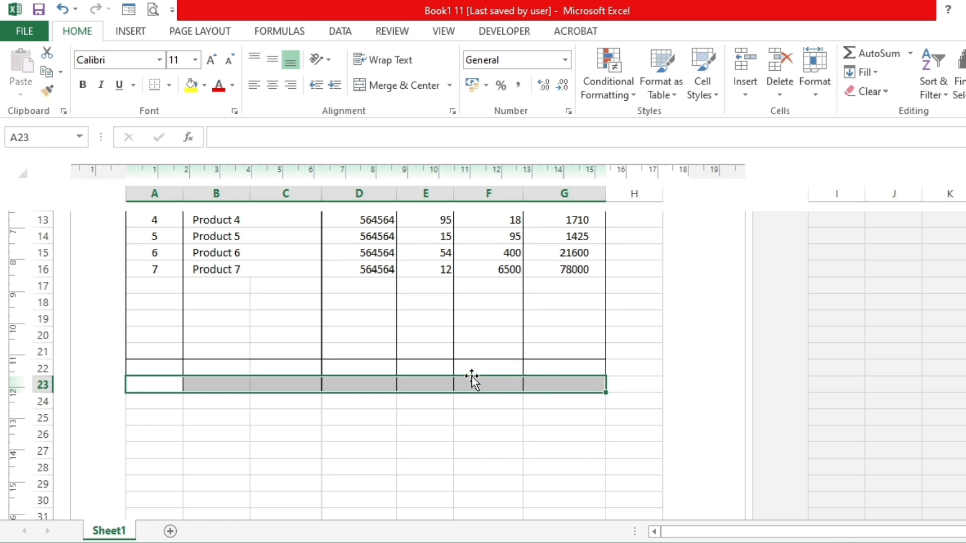
pyautogui.click(468, 371)
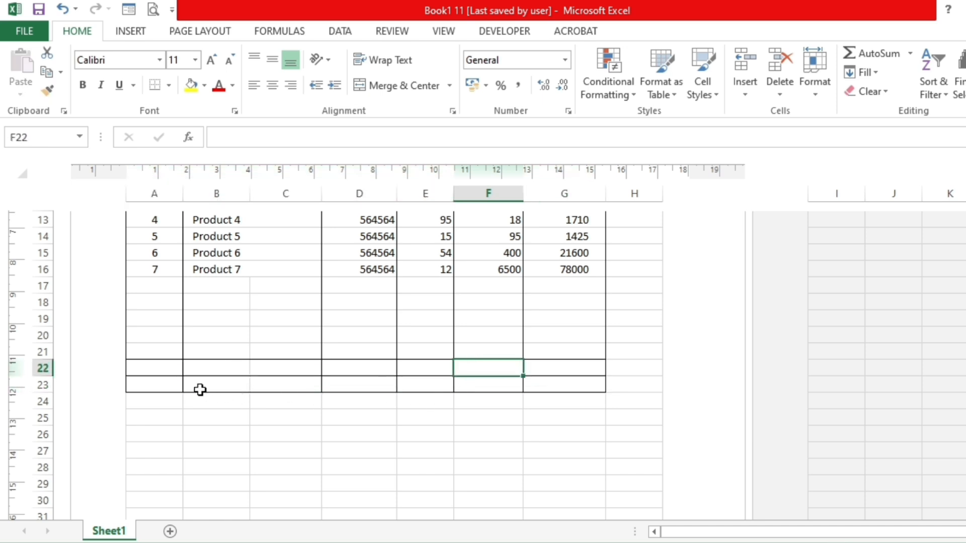
# - Enter the label GST in A22 and the rate 28% in A23
pyautogui.click(161, 368)
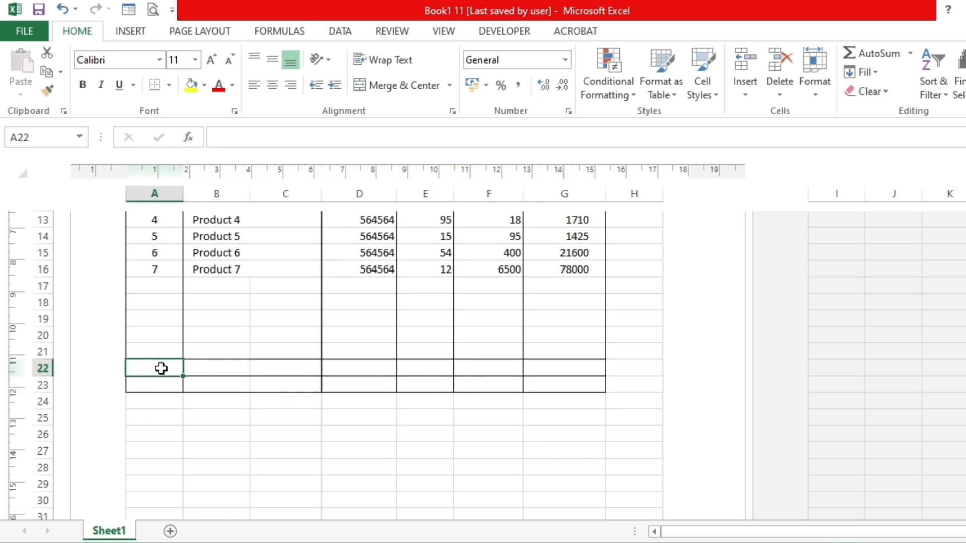
pyautogui.write('GST')
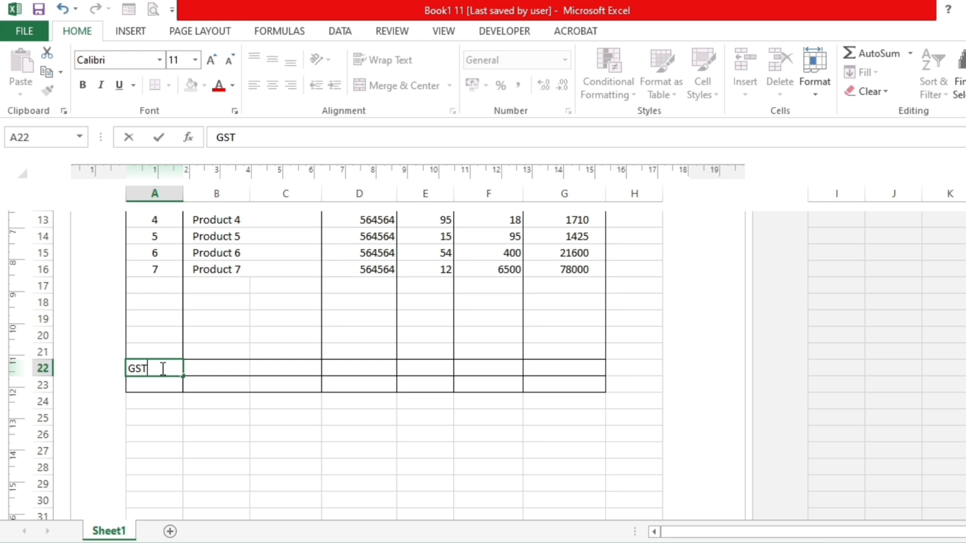
pyautogui.press('Return')
pyautogui.write('28')
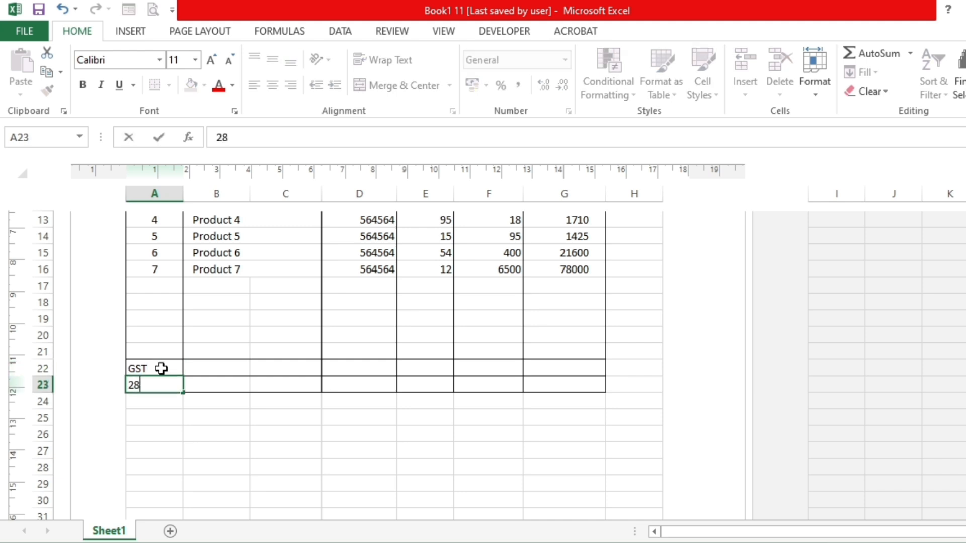
pyautogui.write('%')
pyautogui.press('Tab')
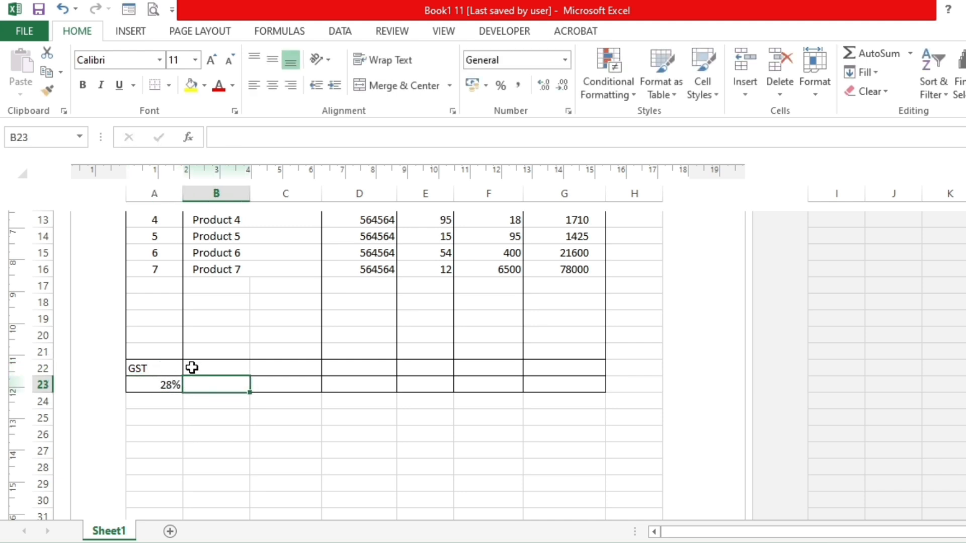
# - Merge and center B22:C22 and B23:C23 as separate cells below the Description column
pyautogui.moveTo(234, 367); pyautogui.dragTo(270, 378)
pyautogui.click(366, 89)
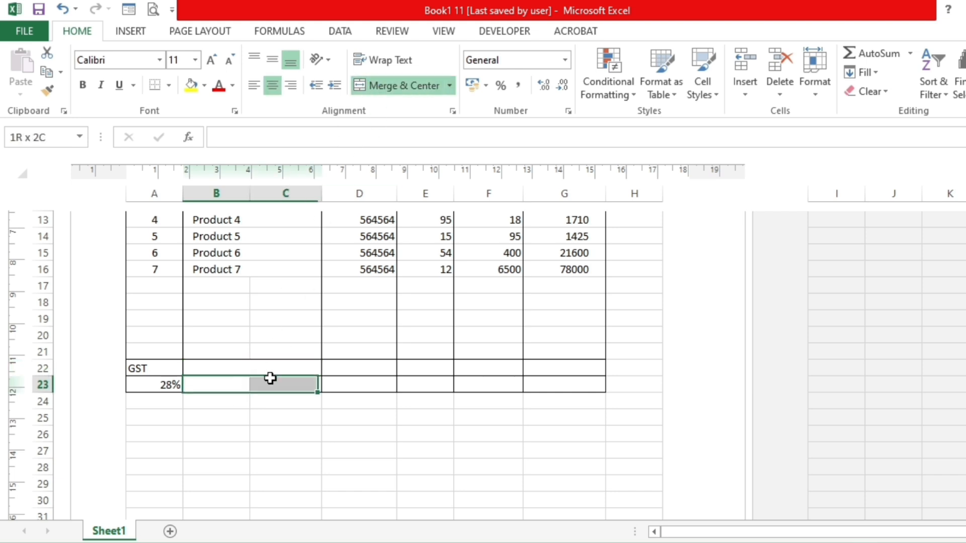
pyautogui.click(388, 90)
# - Enter the label IGST in the merged cell B22 and the rate 10% in B23
pyautogui.click(247, 367)
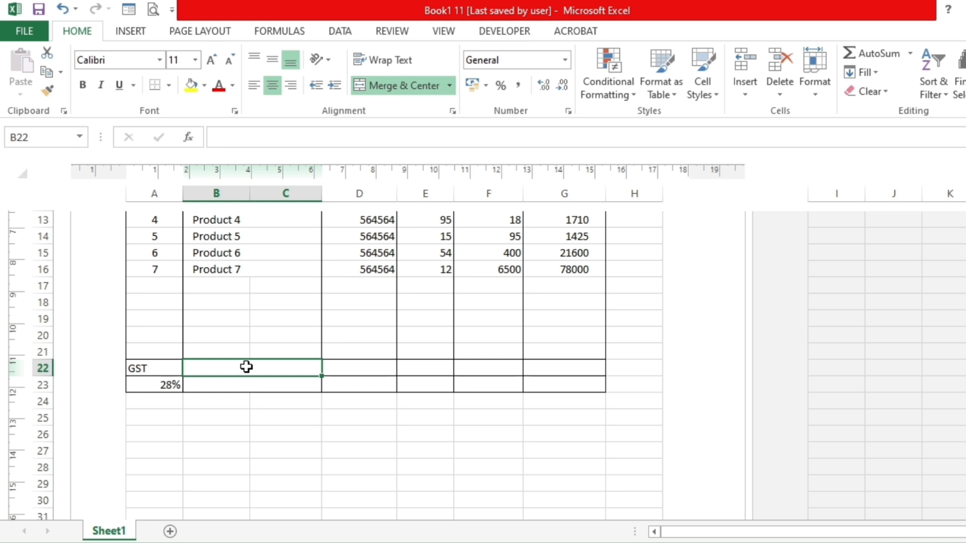
pyautogui.write('GST')
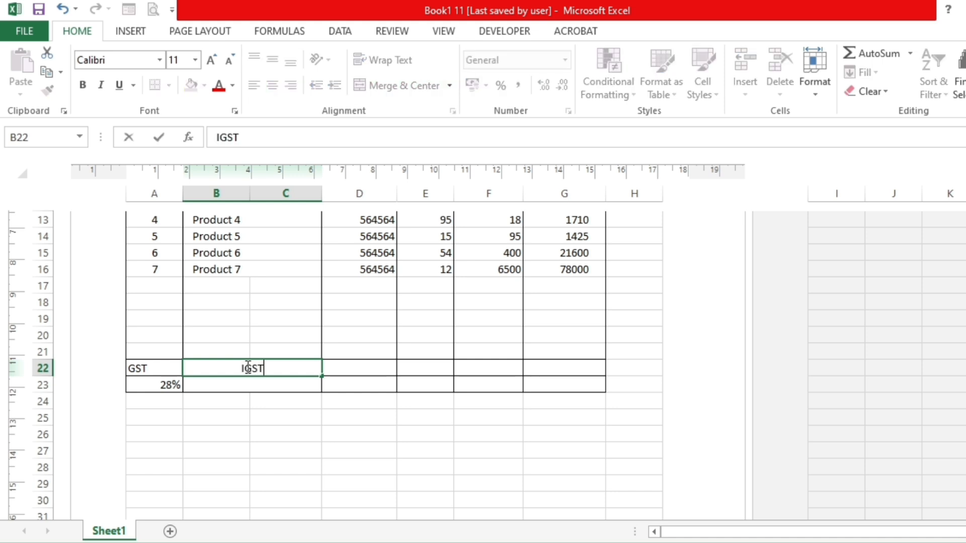
pyautogui.press('Return')
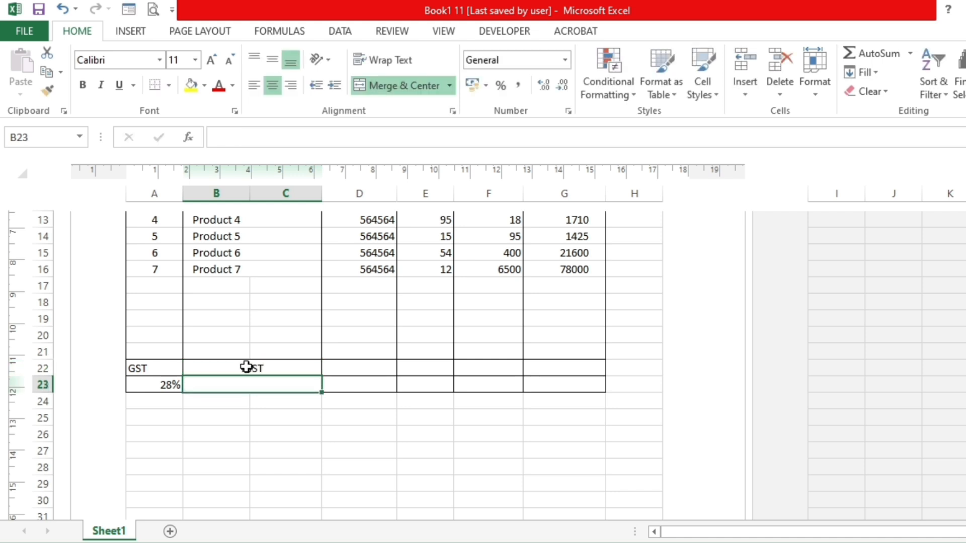
pyautogui.write('10%')
pyautogui.press('Tab')
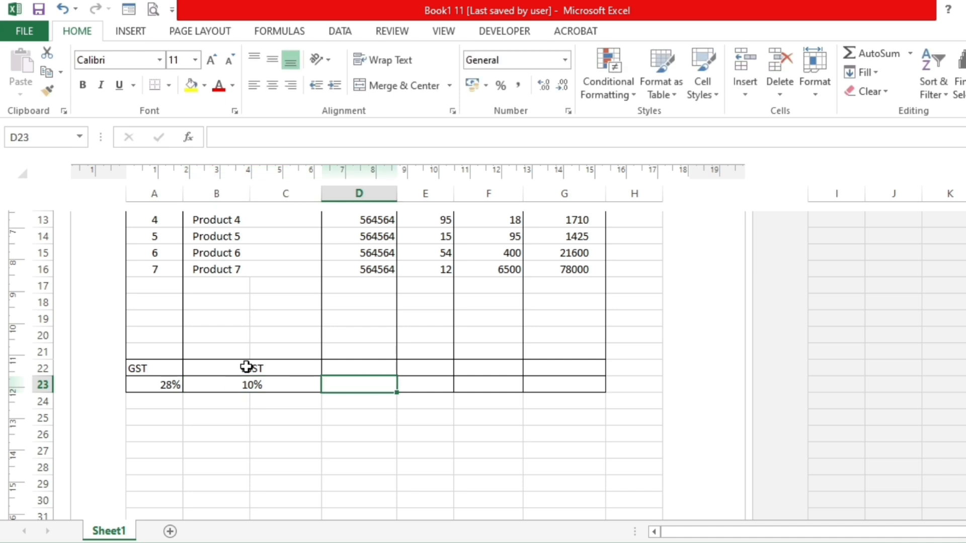
# - Enter the label CGST in D22 and the rate 9% in D23
pyautogui.click(347, 366)
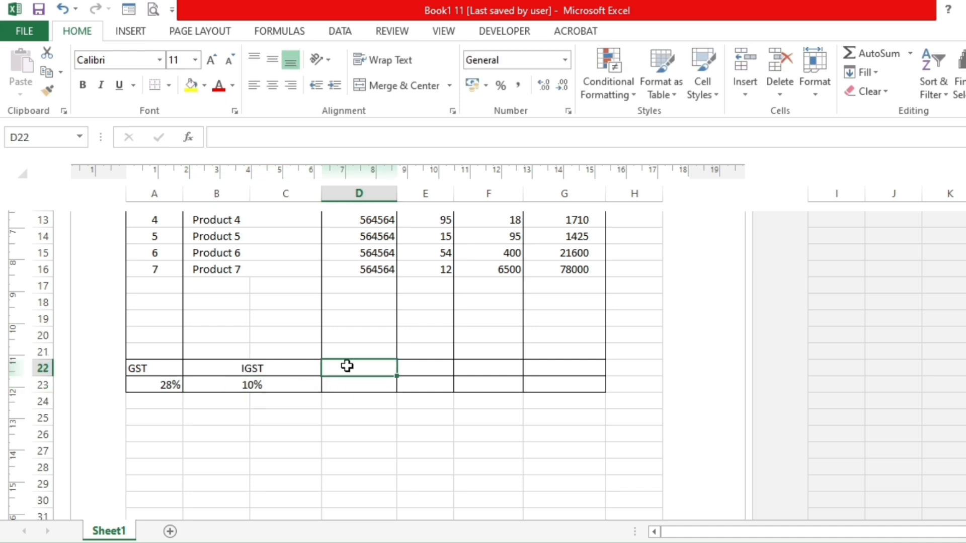
pyautogui.write('CGST')
pyautogui.press('Return')
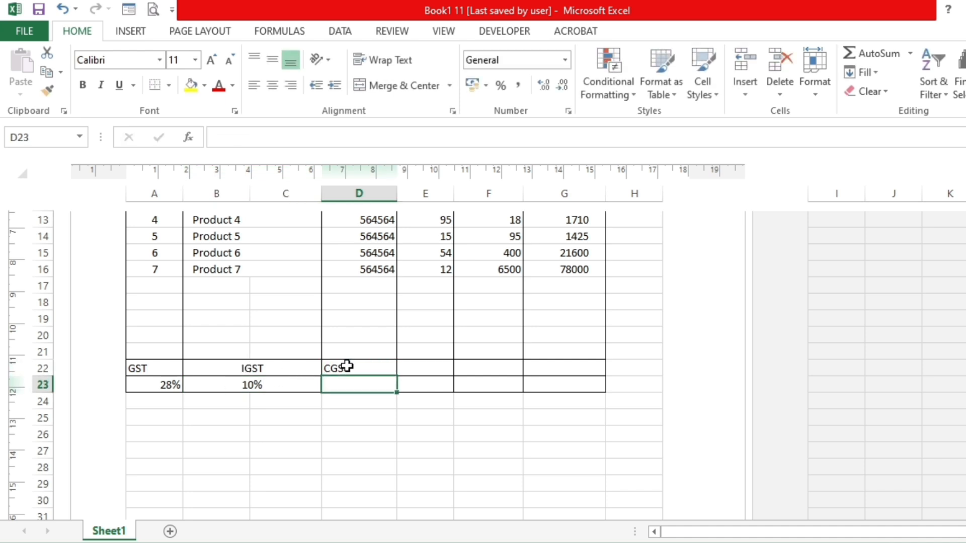
pyautogui.write('9')
pyautogui.press('Tab')
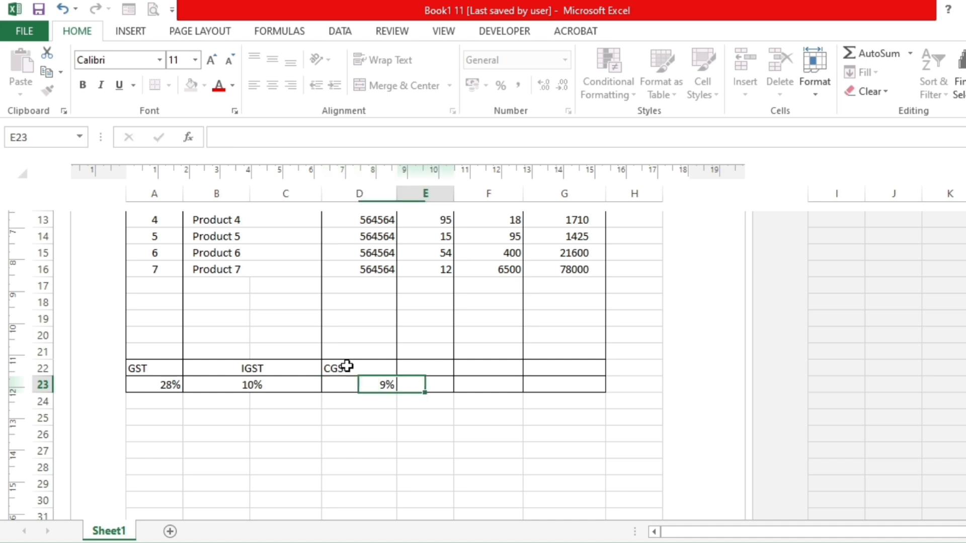
# - Enter the label SGST in E22 and the rate 9% in E23
pyautogui.click(441, 367)
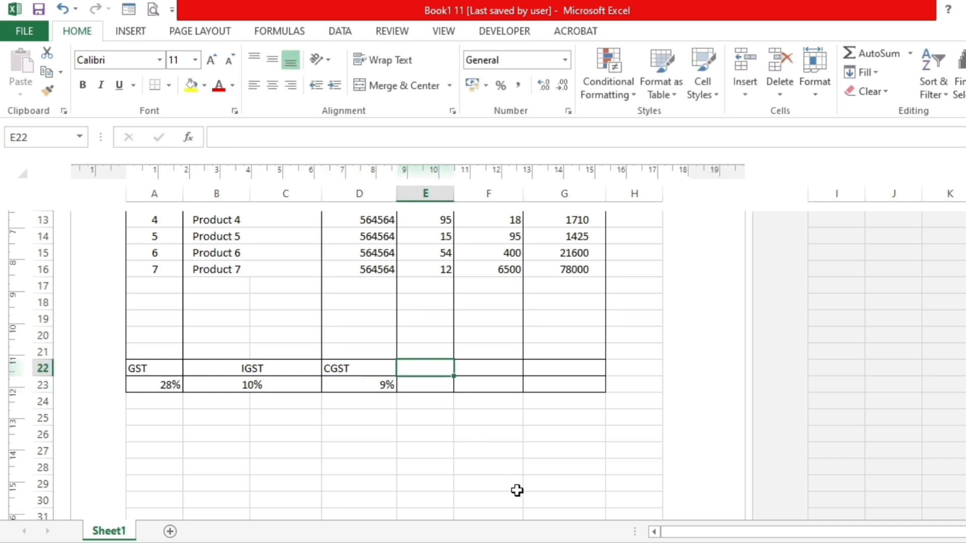
pyautogui.write('S')
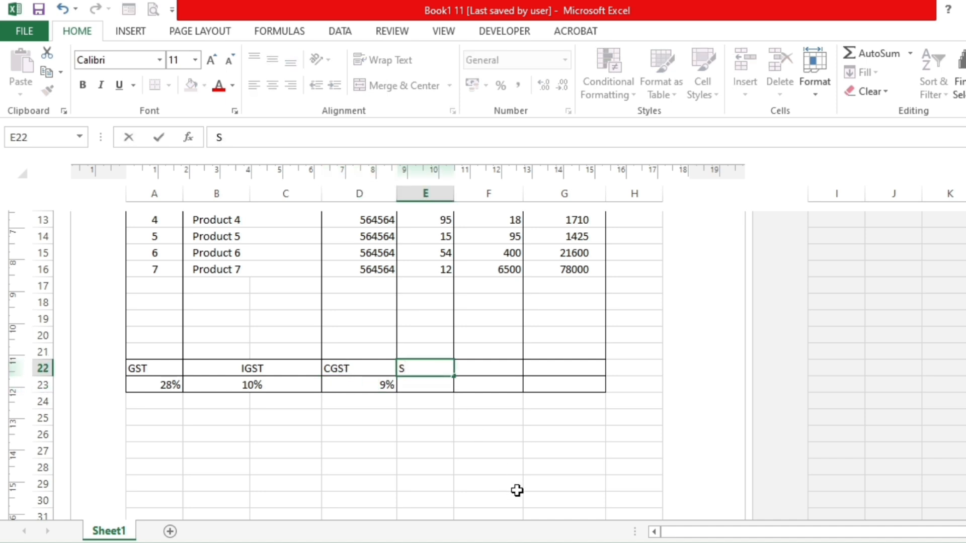
pyautogui.write('GST')
pyautogui.press('Return')
pyautogui.write('9%')
pyautogui.press('Tab')
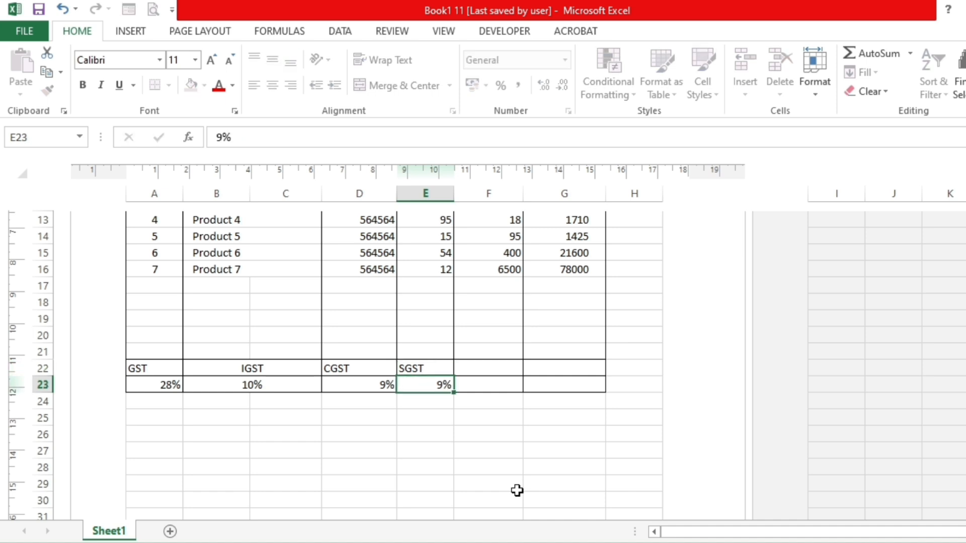
# - Enter the row labels TOTAL in F22 and CGST in F23
pyautogui.click(505, 368)
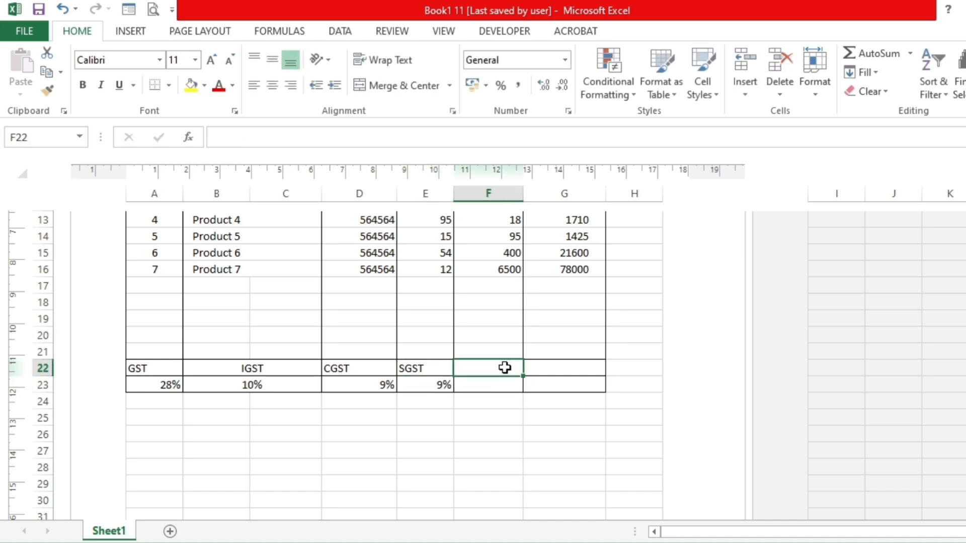
pyautogui.write('TOTAL')
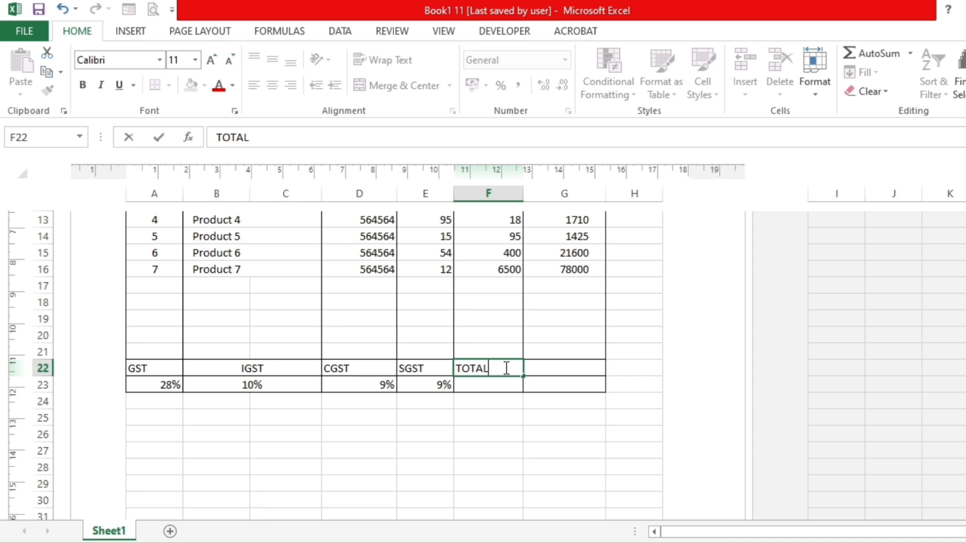
pyautogui.press('Return')
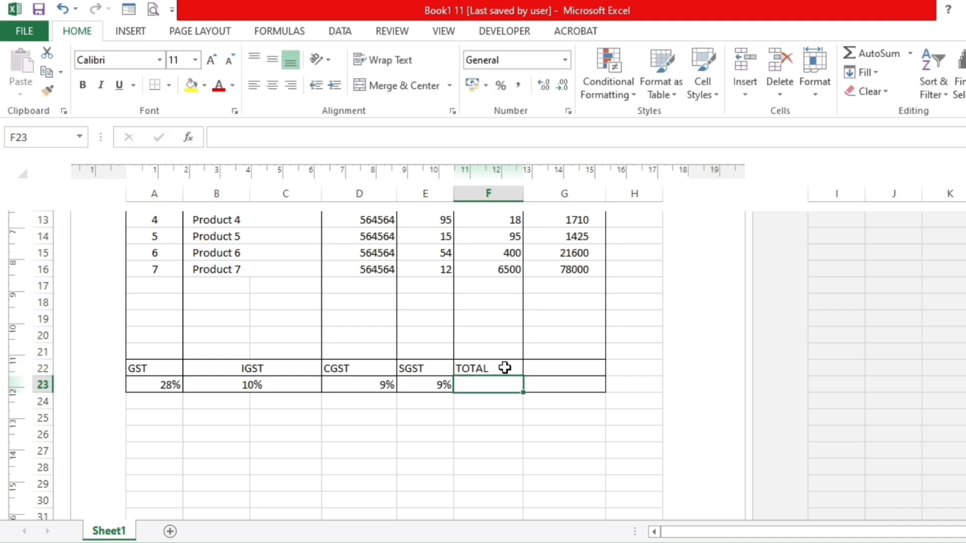
pyautogui.write('C')
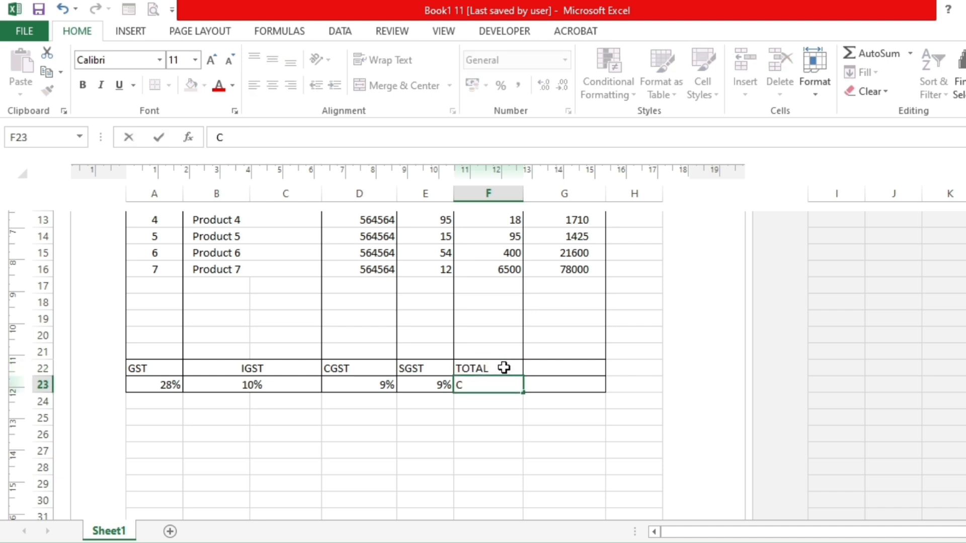
pyautogui.write('GST')
pyautogui.press('Tab')
# - Total the Amount column in G22 with a SUM formula over G10:G21
pyautogui.click(545, 367)
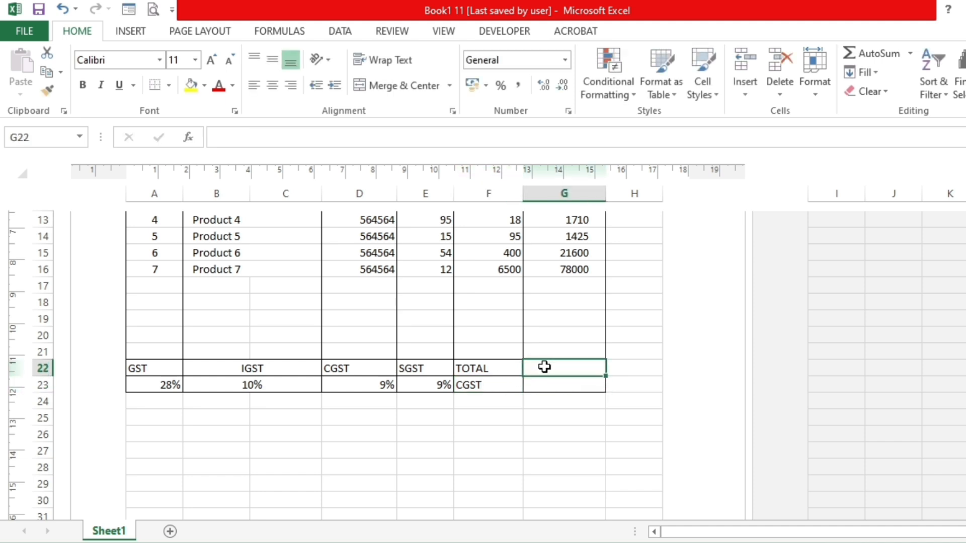
pyautogui.write('=SUM(')
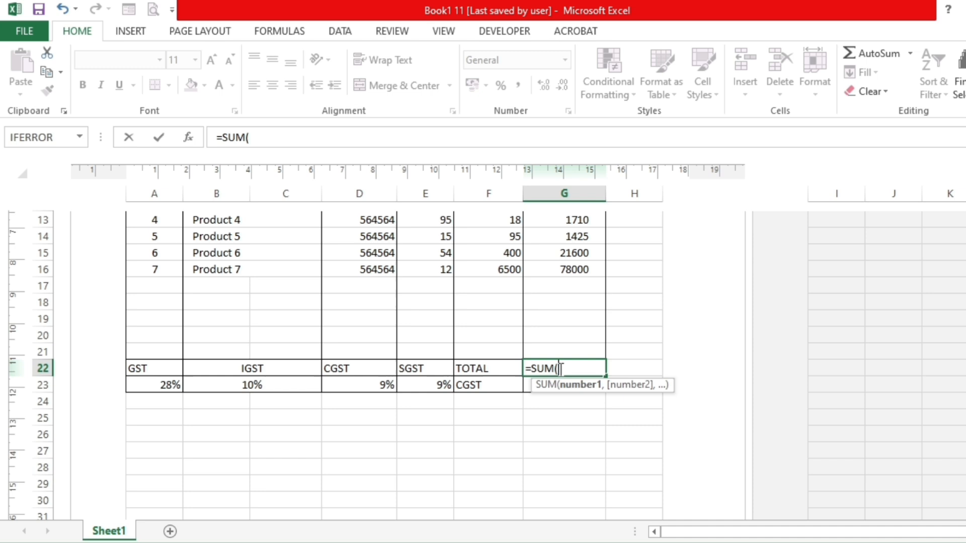
pyautogui.scroll(1, 560, 369)
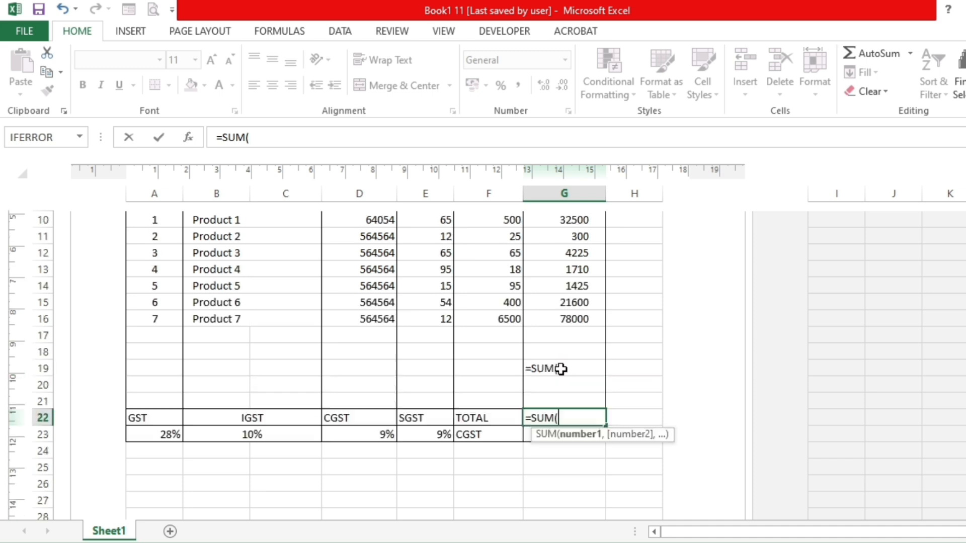
pyautogui.scroll(2, 560, 369)
pyautogui.moveTo(573, 319); pyautogui.dragTo(561, 496)
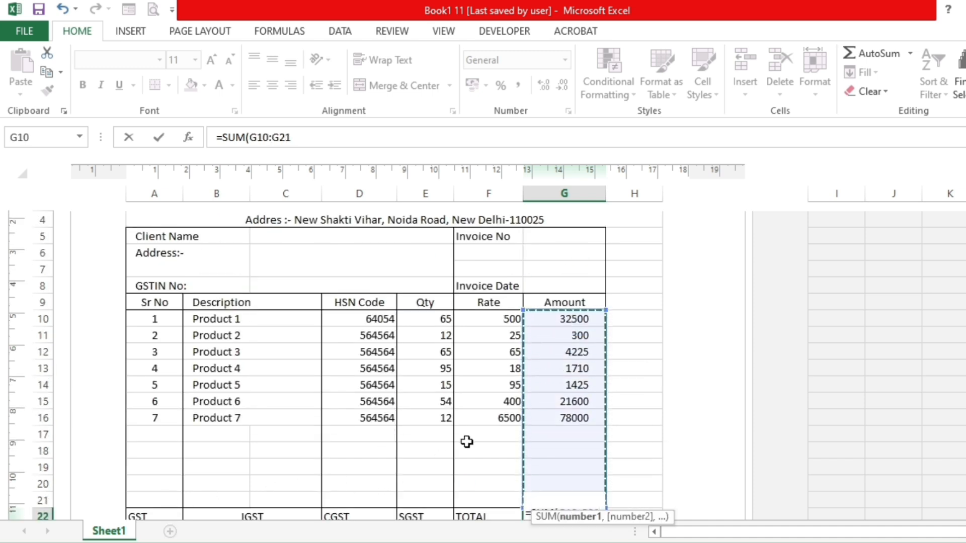
pyautogui.scroll(-1, 466, 442)
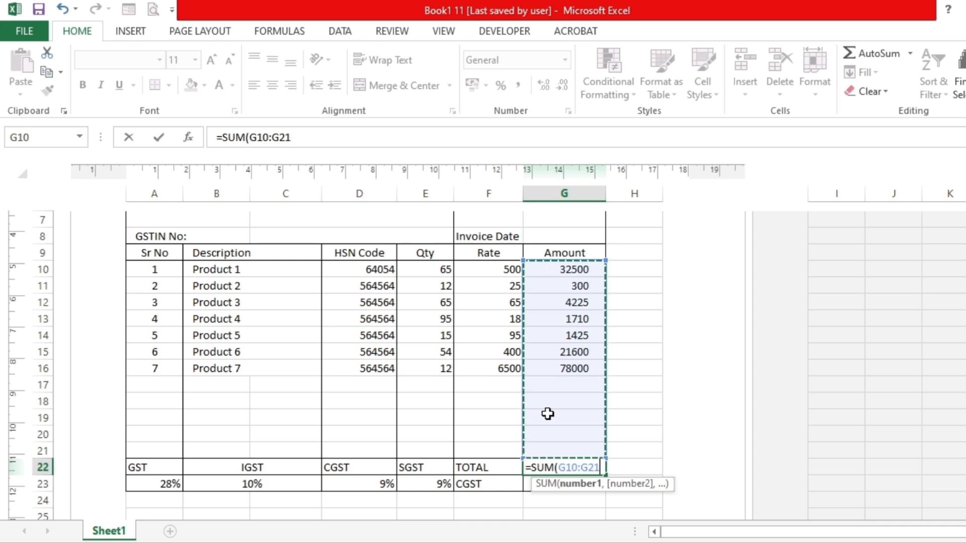
pyautogui.press('Return')
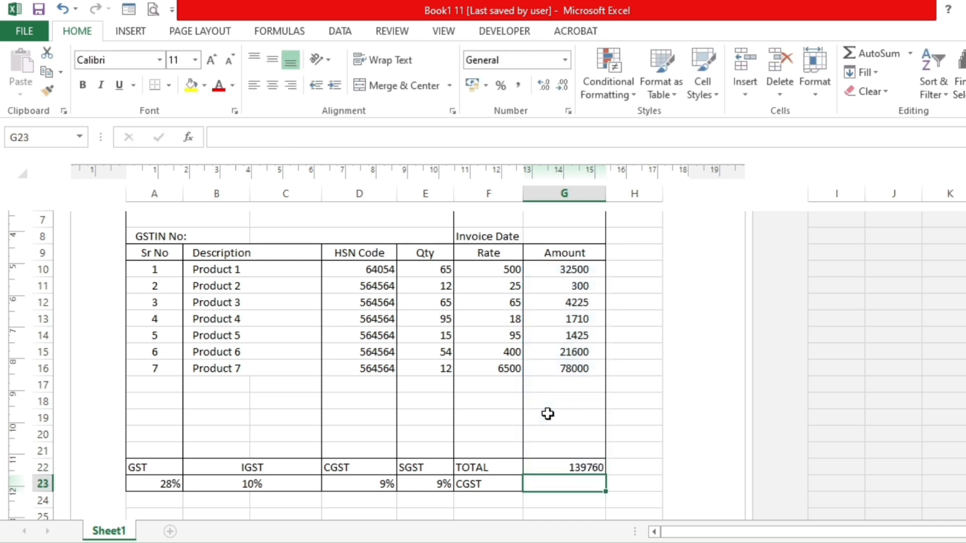
# - Center the contents of the tax and total rows A22:G23 both horizontally and vertically
pyautogui.click(574, 343)
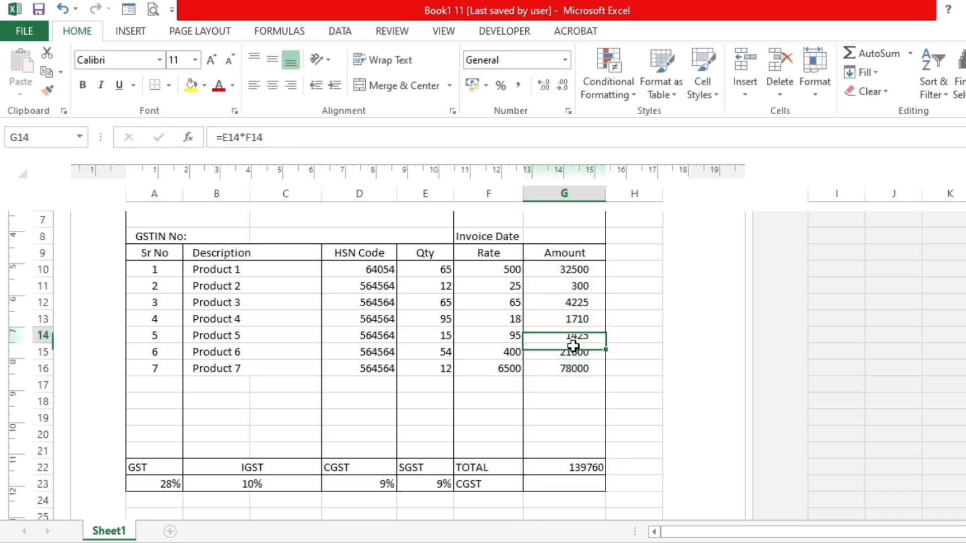
pyautogui.click(573, 464)
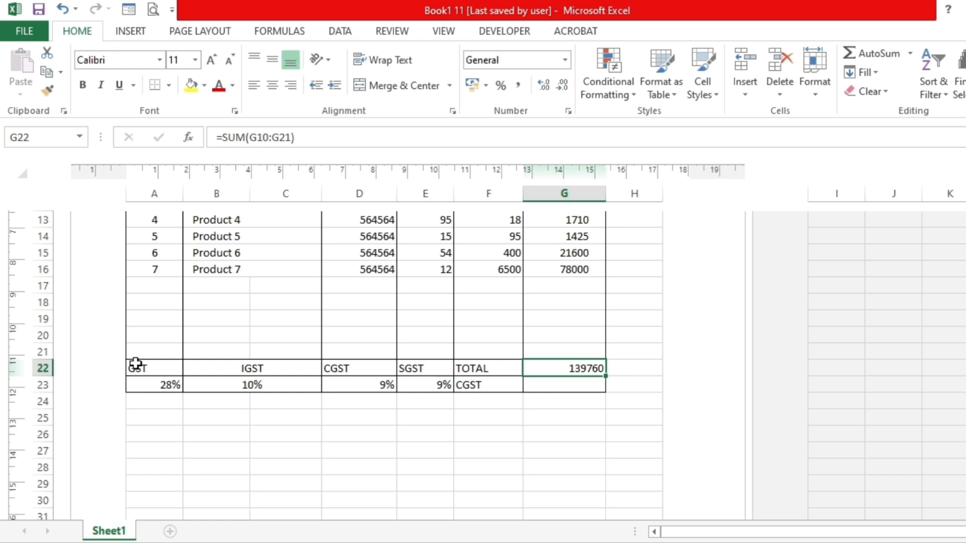
pyautogui.moveTo(136, 367); pyautogui.dragTo(551, 376)
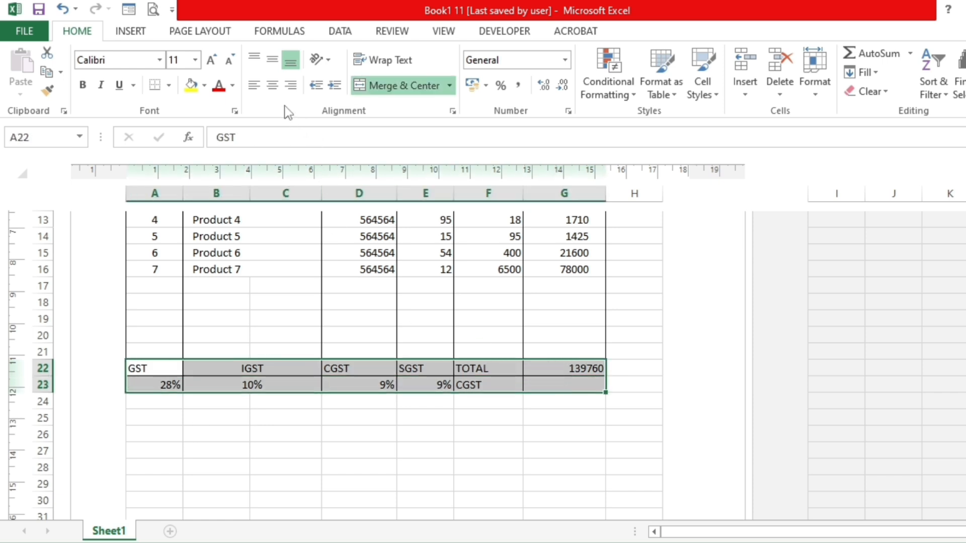
pyautogui.click(273, 85)
pyautogui.click(274, 63)
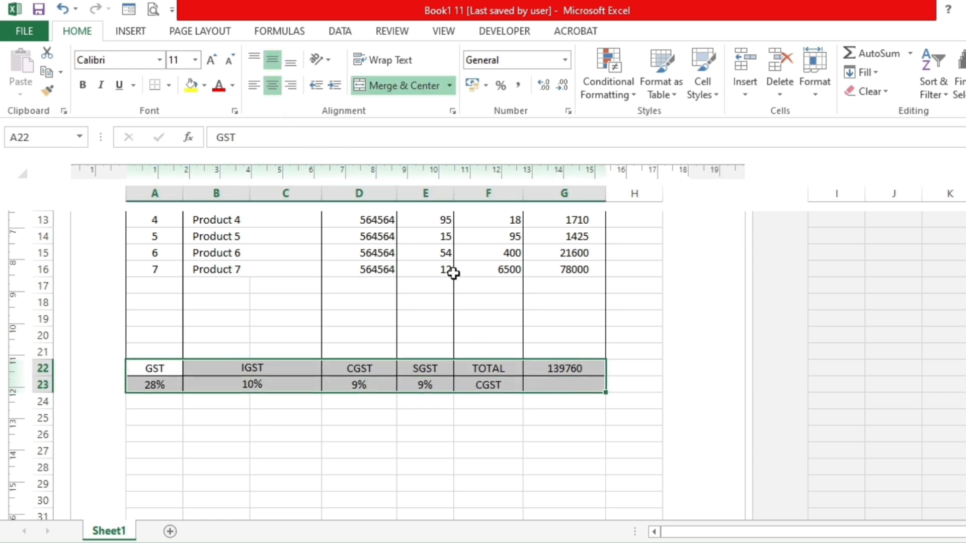
# - Calculate the CGST amount in G23 with the formula =G22*9%
pyautogui.click(478, 384)
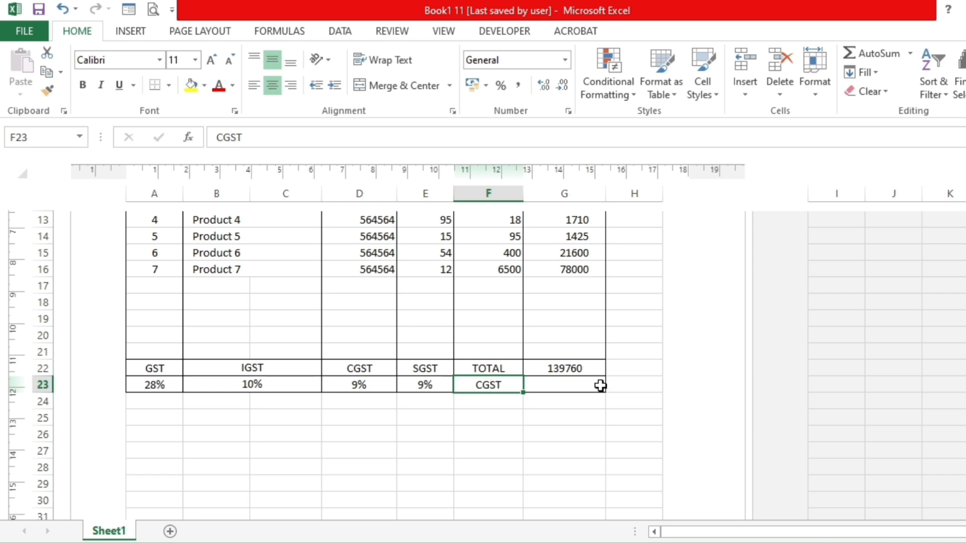
pyautogui.click(585, 385)
pyautogui.write('=')
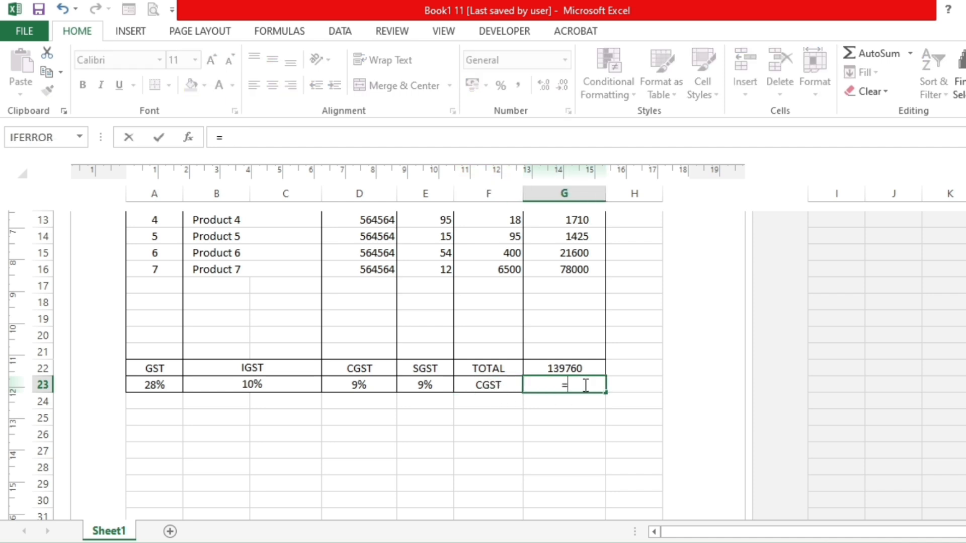
pyautogui.click(564, 367)
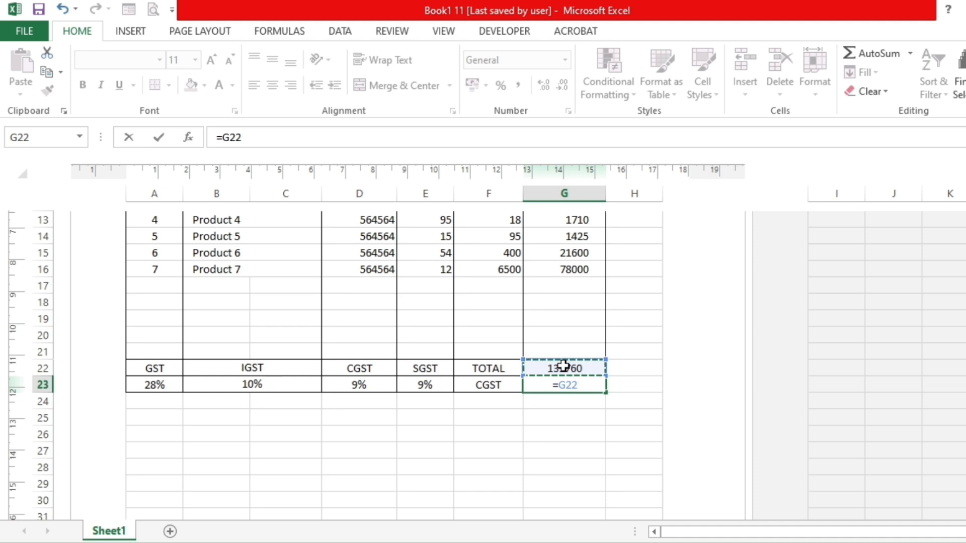
pyautogui.write('*')
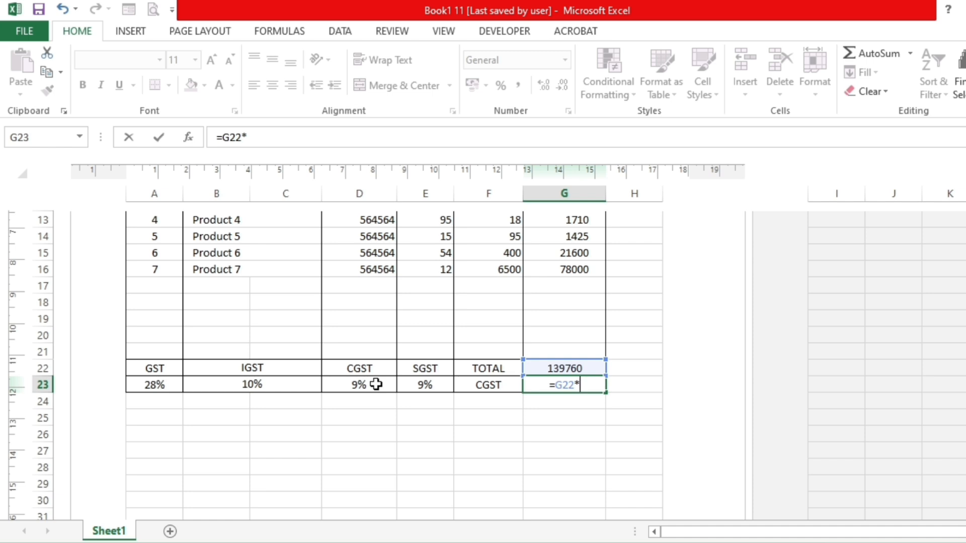
pyautogui.write('9%')
pyautogui.press('Return')
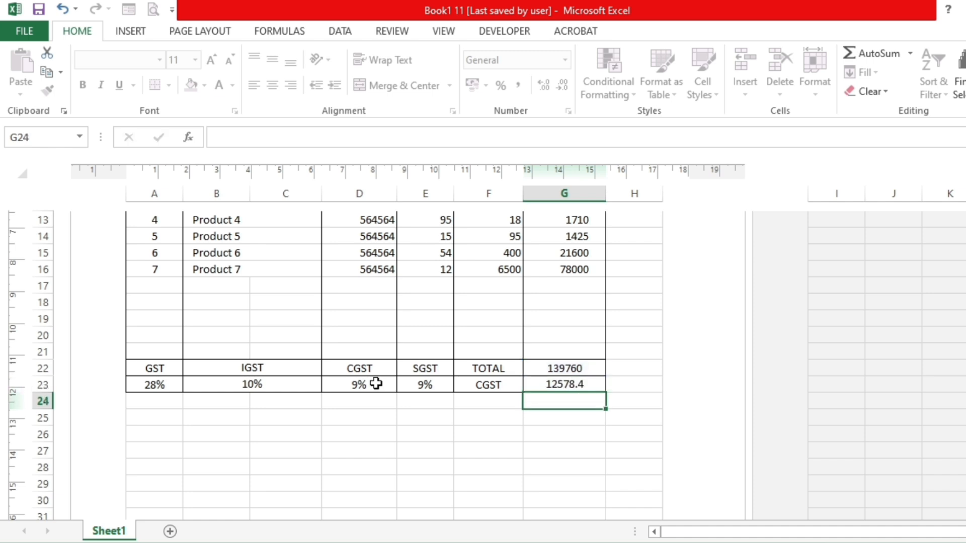
pyautogui.click(589, 382)
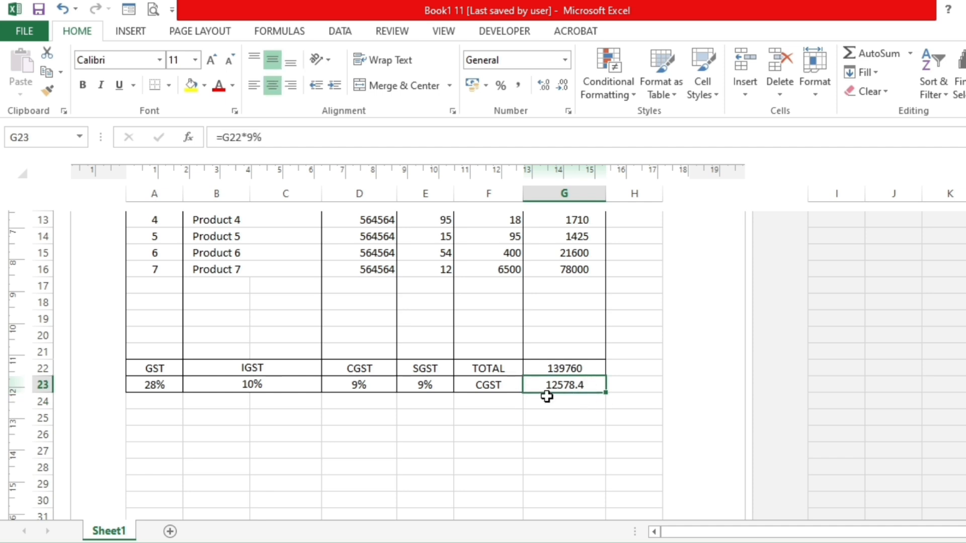
# - Enter the label SGCT in F24 and calculate its amount in G24 with the formula =G22*9%
pyautogui.click(497, 399)
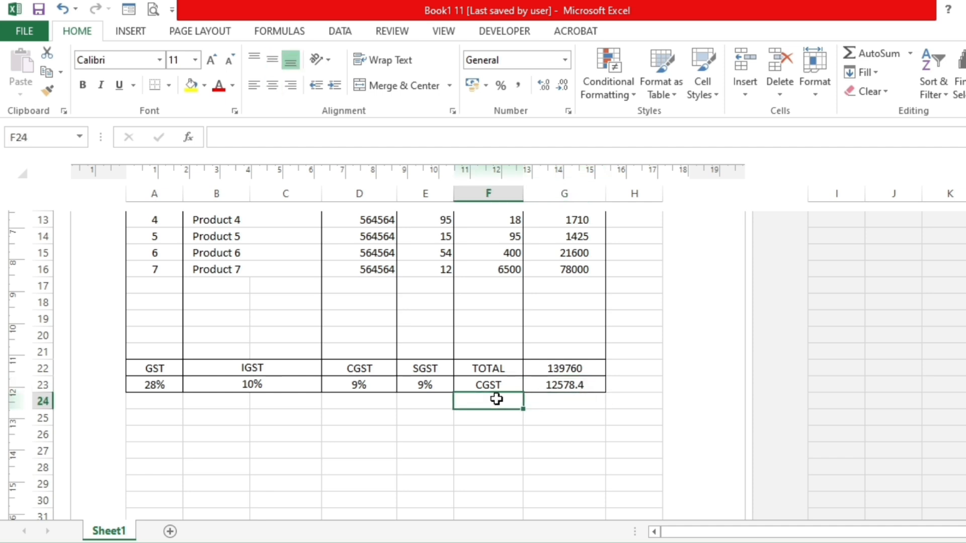
pyautogui.write('s')
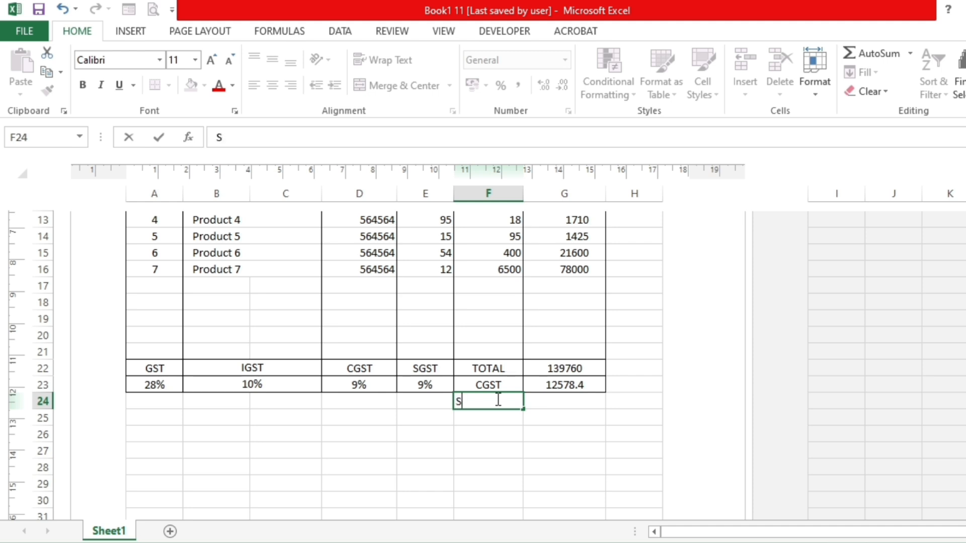
pyautogui.press('Tab')
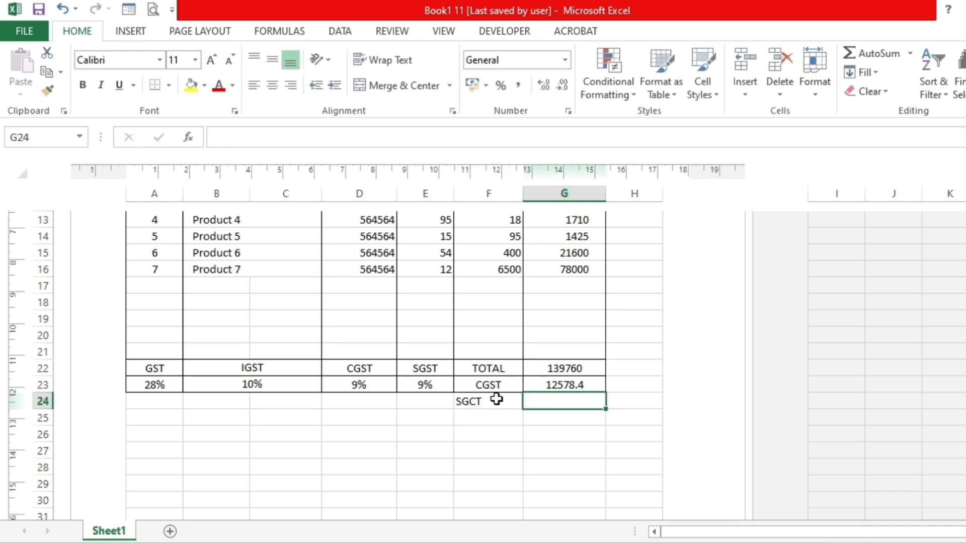
pyautogui.write('=')
pyautogui.click(544, 369)
pyautogui.write('*')
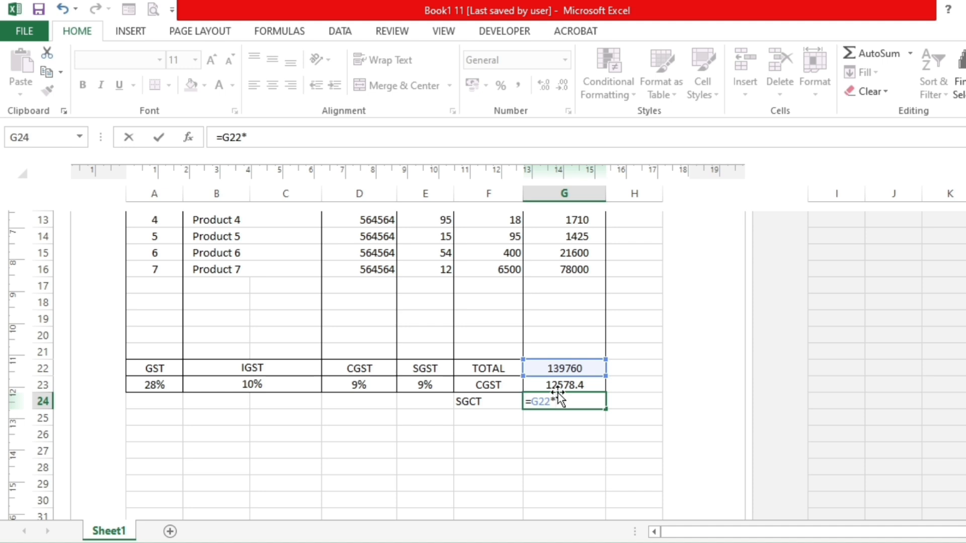
pyautogui.write('9%')
pyautogui.press('Return')
pyautogui.click(546, 396)
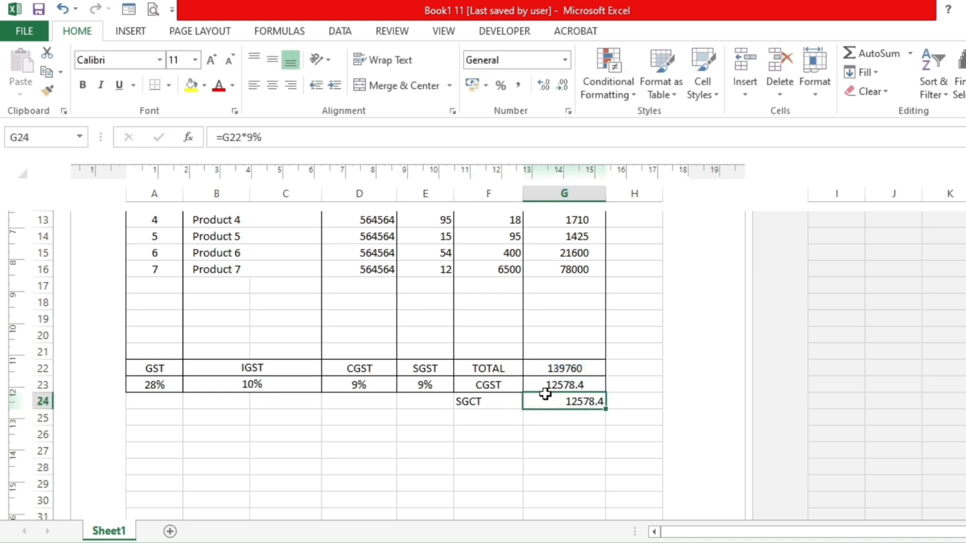
# - Enter the row label IGST in F25, below the SGCT label
pyautogui.click(486, 414)
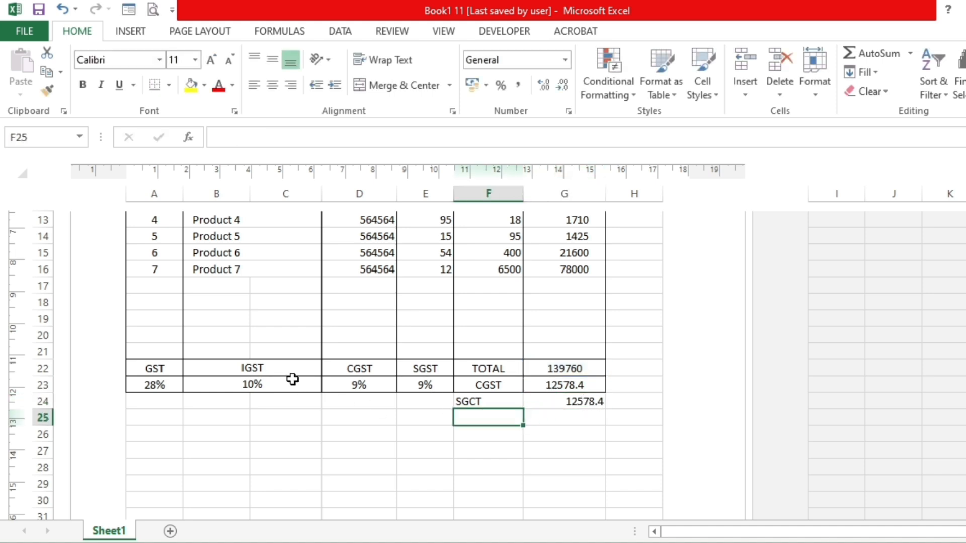
pyautogui.write('IST')
pyautogui.press('Tab')
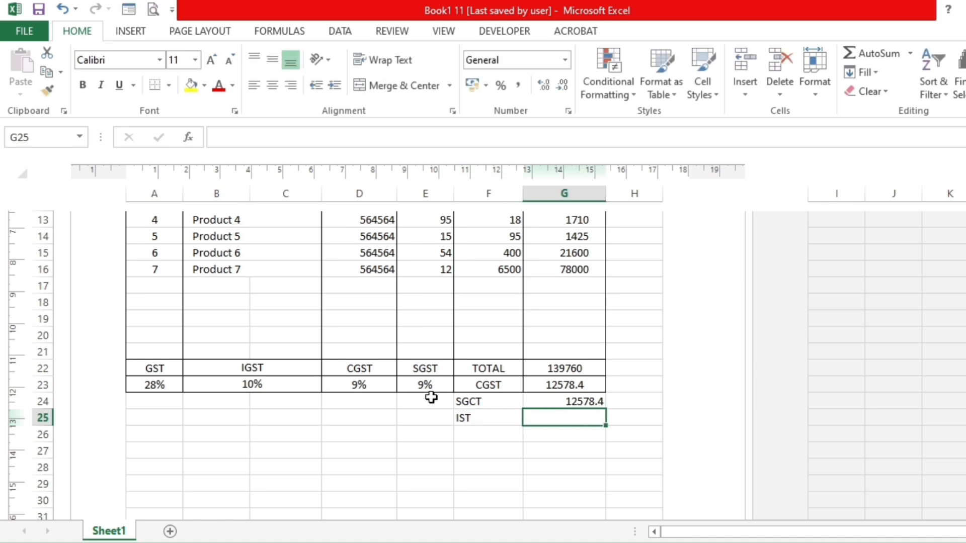
pyautogui.click(488, 414)
pyautogui.doubleClick(489, 414)
pyautogui.press('BackSpace')
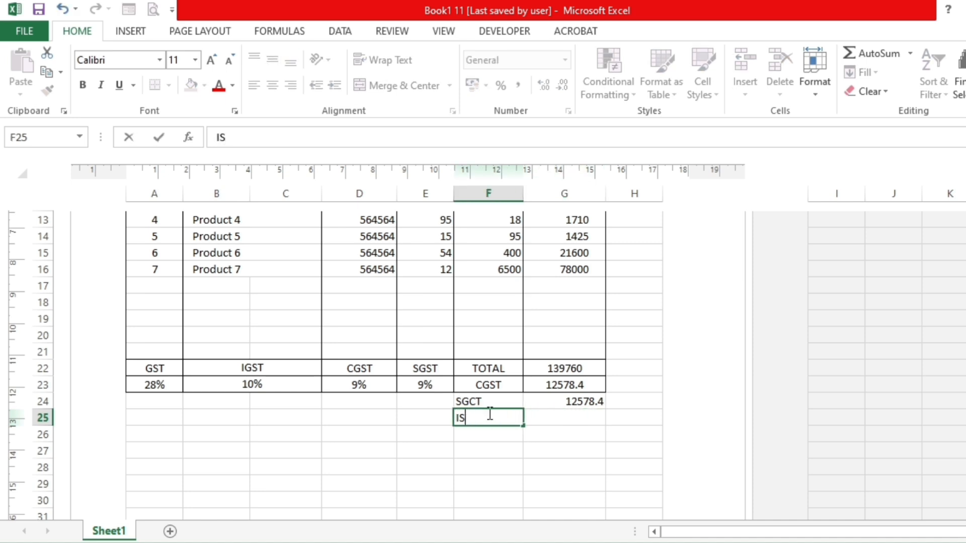
pyautogui.write('IGST')
pyautogui.press('Tab')
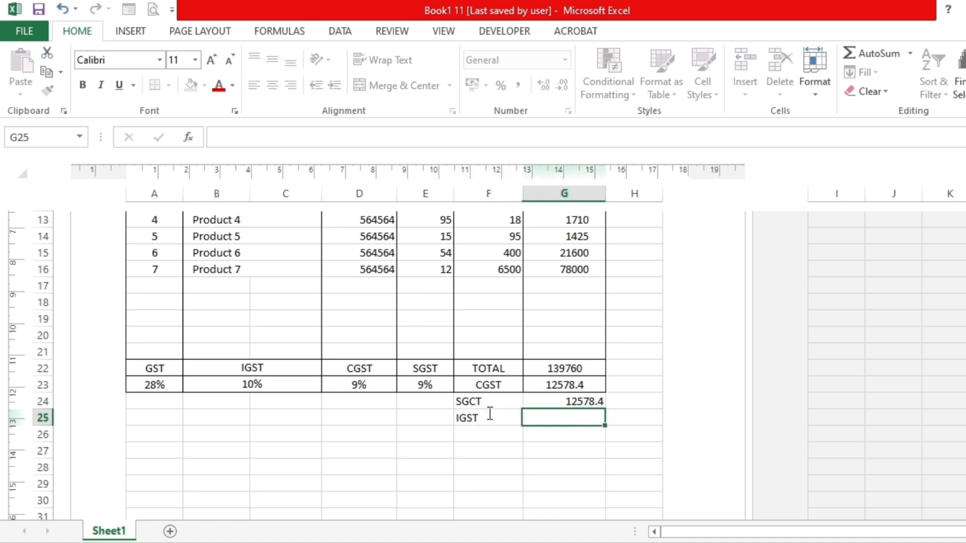
# - Calculate the IGST amount in G25 with the formula =G22*10%
pyautogui.write('=')
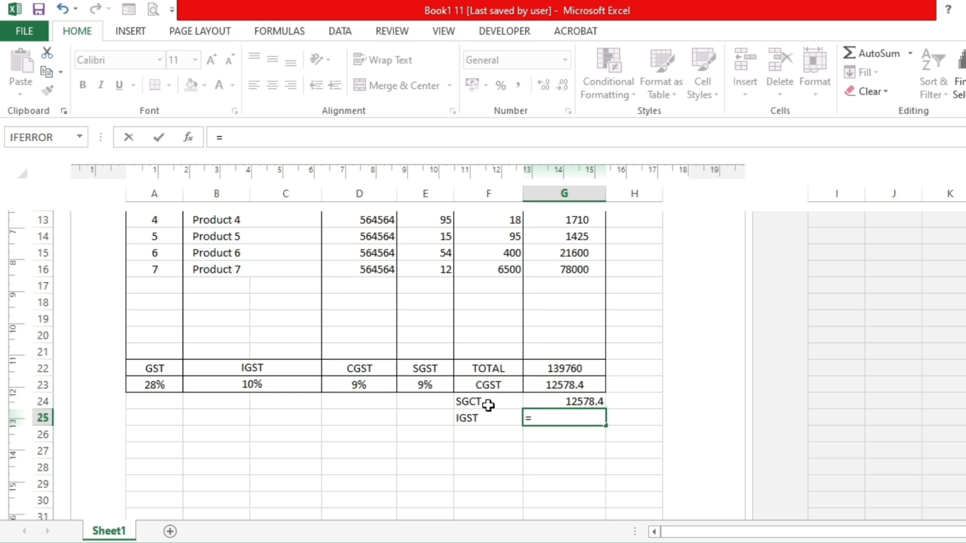
pyautogui.click(551, 368)
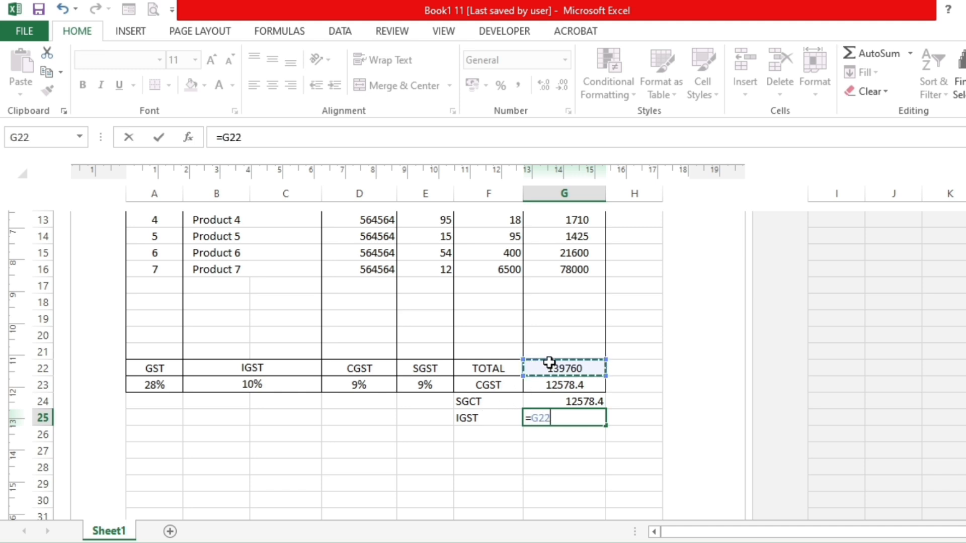
pyautogui.write('*')
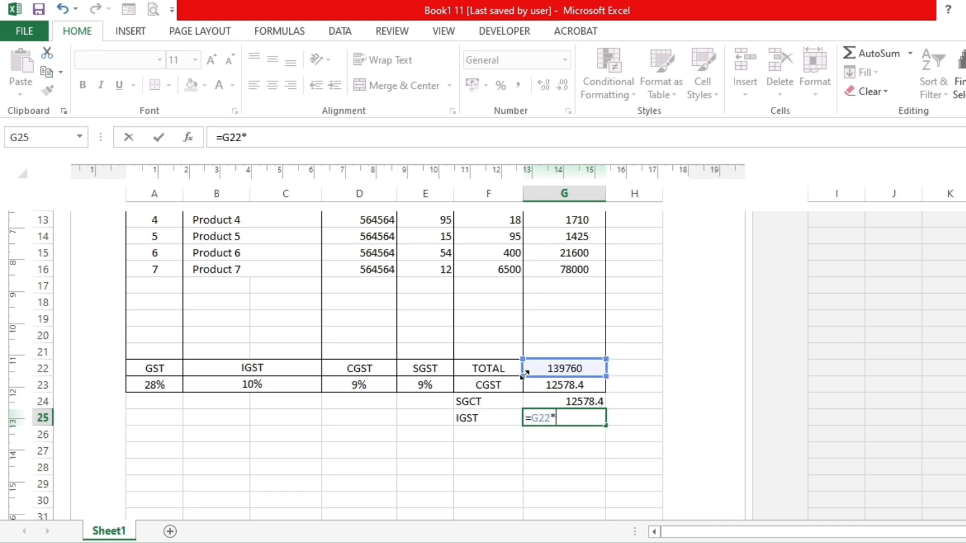
pyautogui.write('10%')
pyautogui.press('Return')
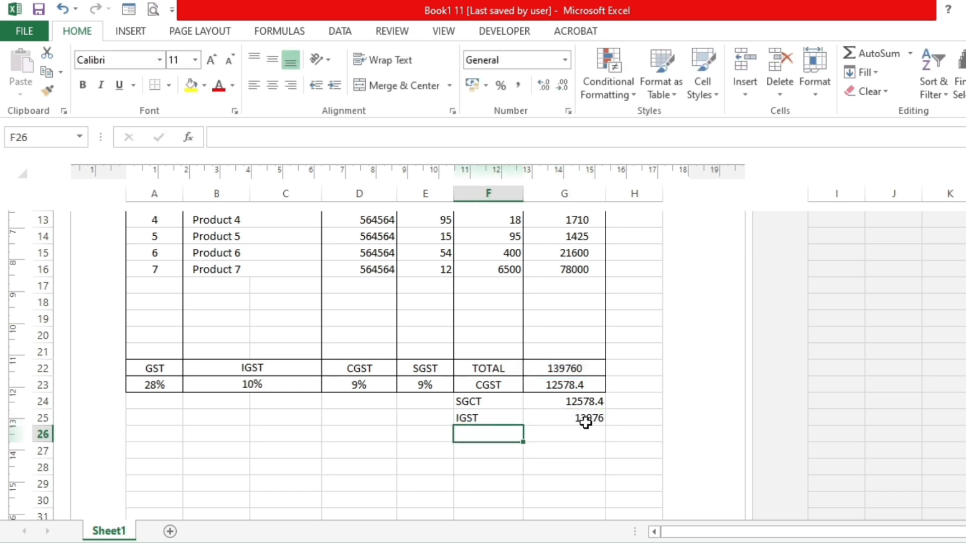
pyautogui.click(581, 418)
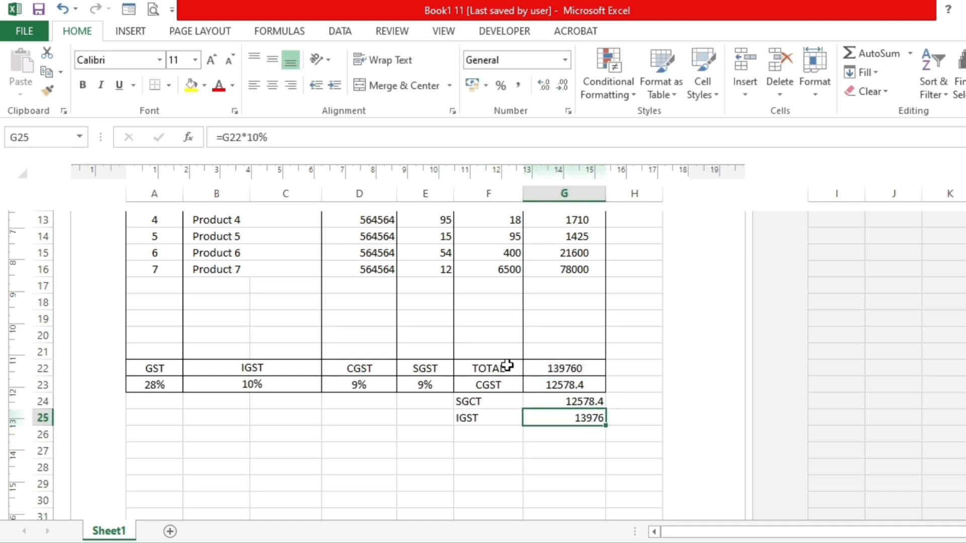
# - Enter the row label Total Amt in F26, below the IGST label
pyautogui.moveTo(505, 367); pyautogui.dragTo(500, 412)
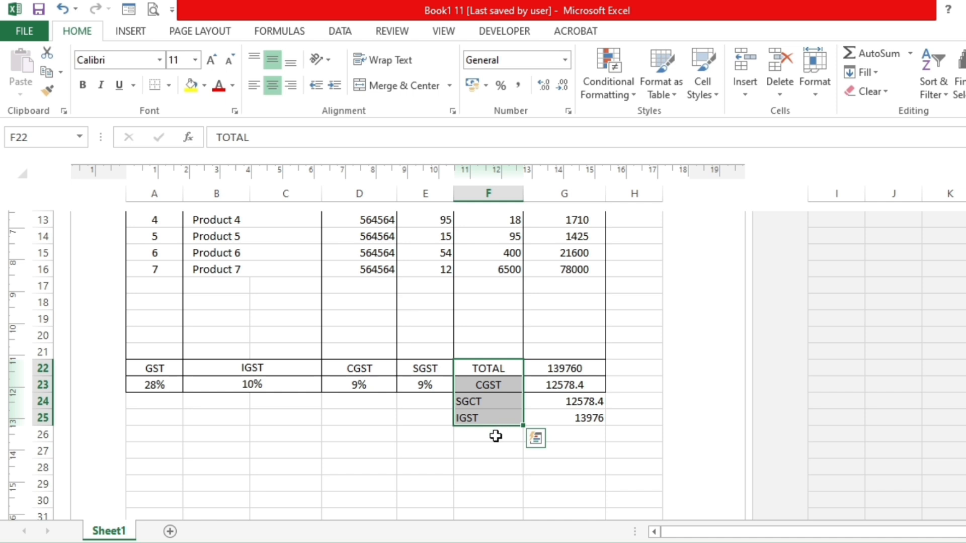
pyautogui.click(496, 436)
pyautogui.click(578, 417)
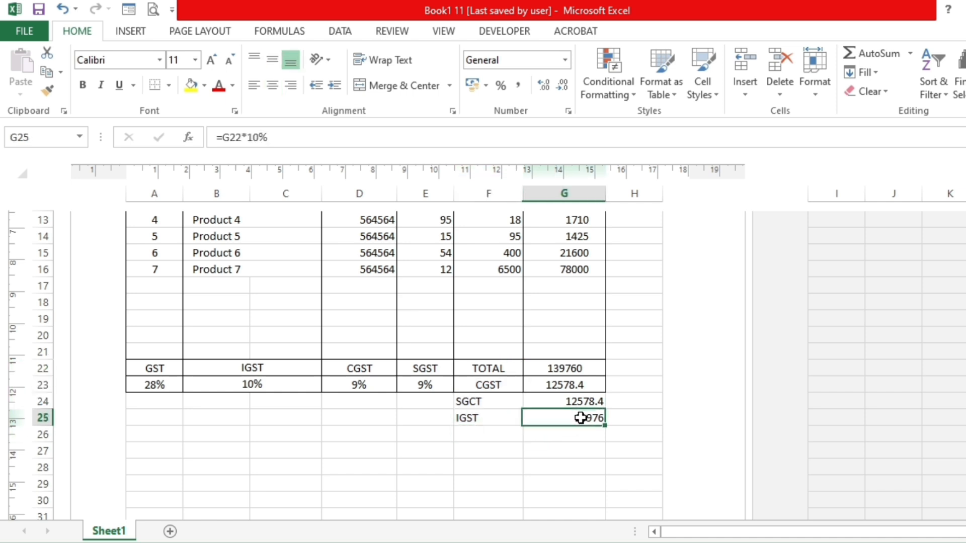
pyautogui.click(494, 435)
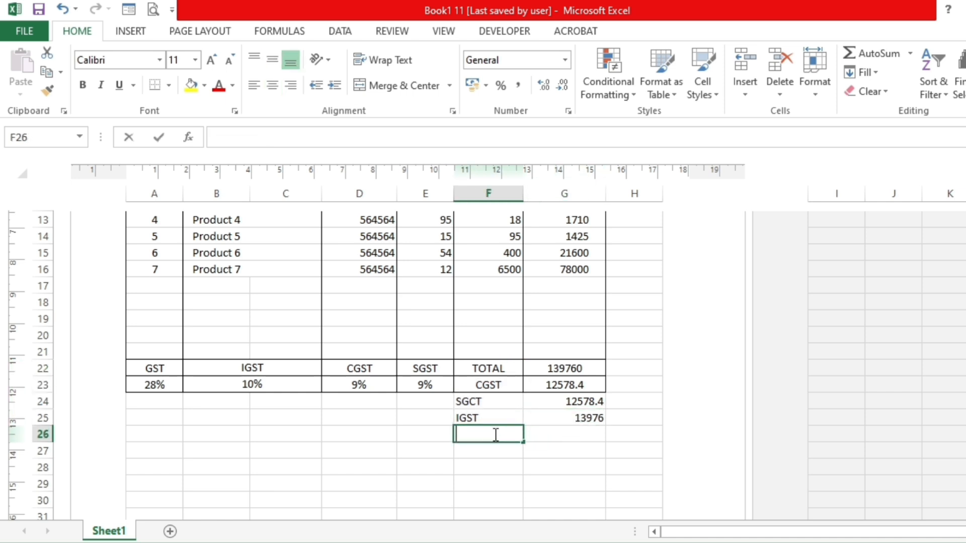
pyautogui.write('tOTAL')
pyautogui.press('BackSpace')
pyautogui.press('BackSpace')
pyautogui.press('BackSpace')
pyautogui.press('BackSpace')
pyautogui.write('Tota')
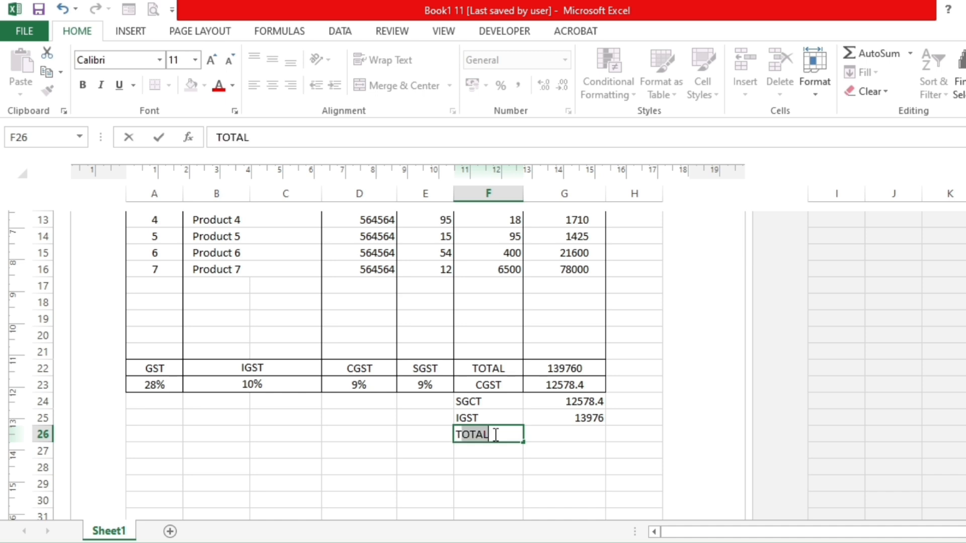
pyautogui.write('l Amt')
pyautogui.press('Tab')
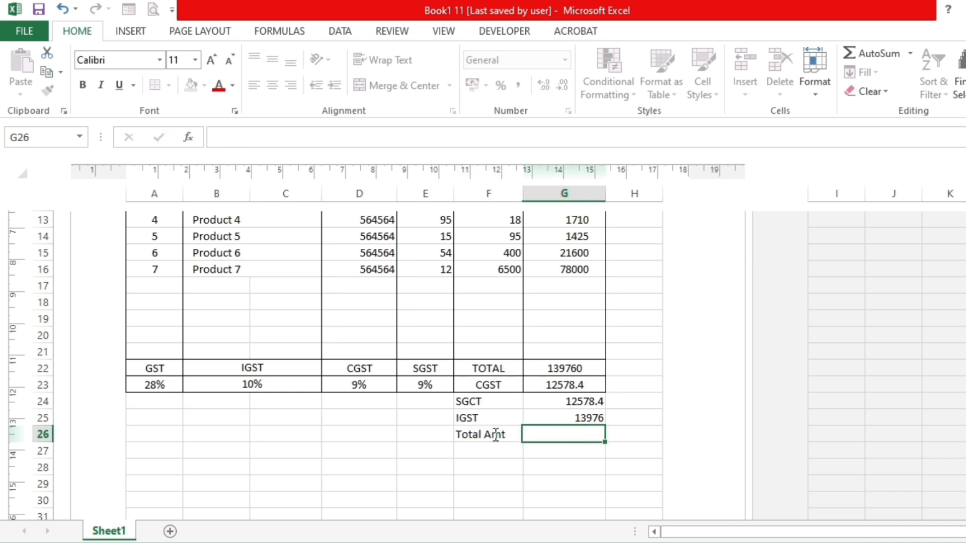
# - Center the tax amounts in G23:G25 horizontally
pyautogui.click(565, 370)
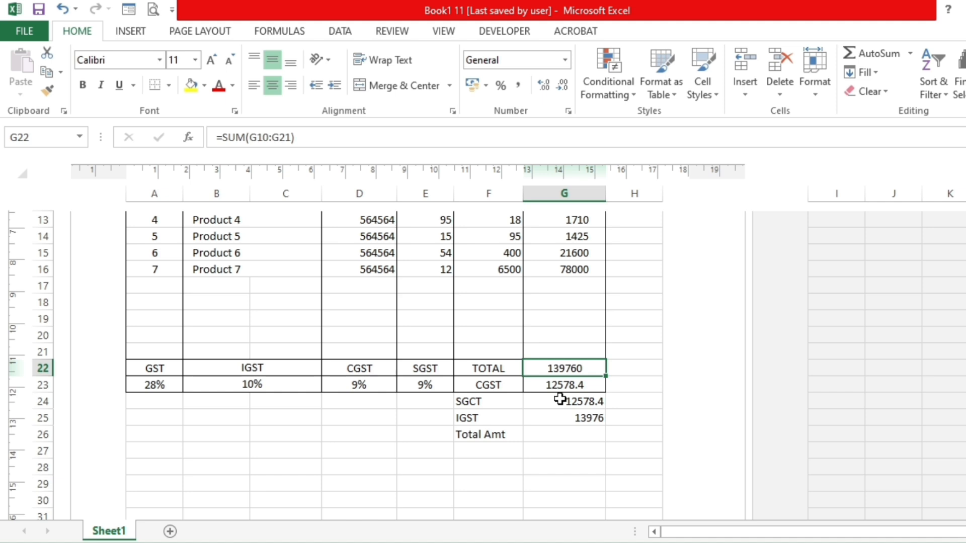
pyautogui.moveTo(570, 388); pyautogui.dragTo(567, 417)
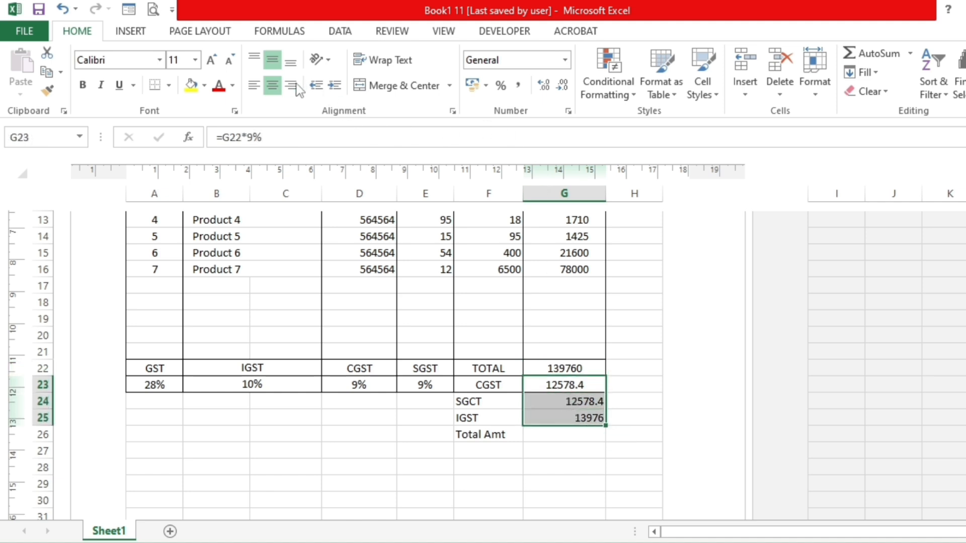
pyautogui.click(272, 85)
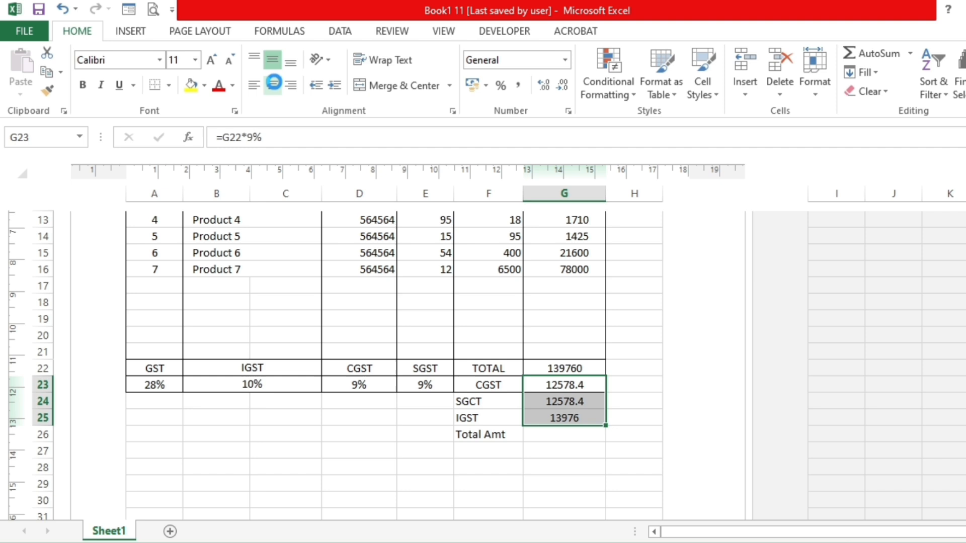
# - Calculate the total amount in G26 with a SUM formula over G22:G25
pyautogui.click(565, 434)
pyautogui.write('=')
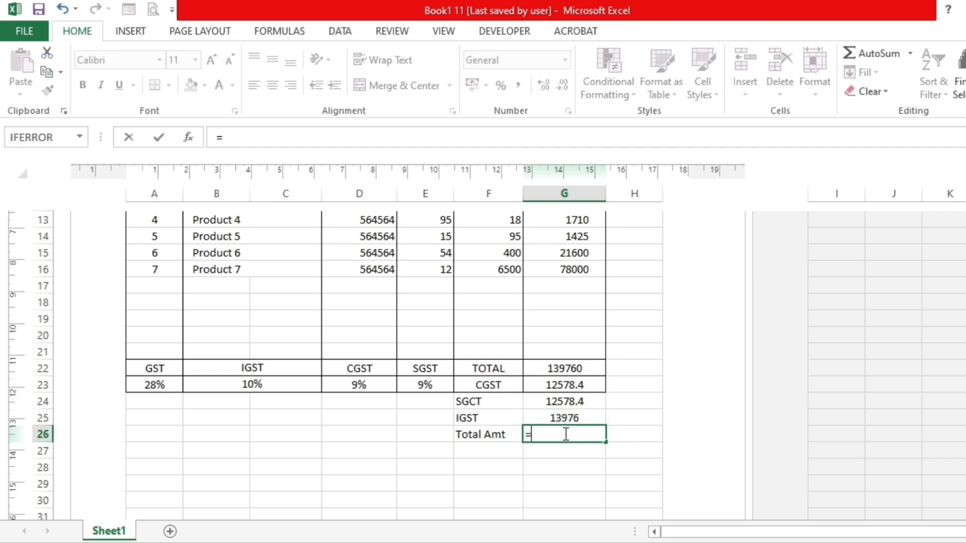
pyautogui.write('sum')
pyautogui.press('Tab')
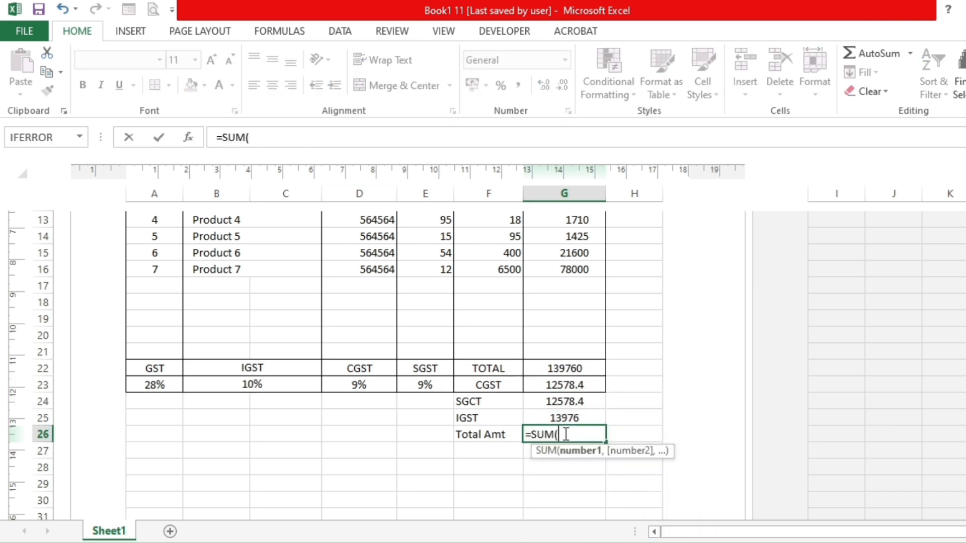
pyautogui.moveTo(559, 369); pyautogui.dragTo(552, 417)
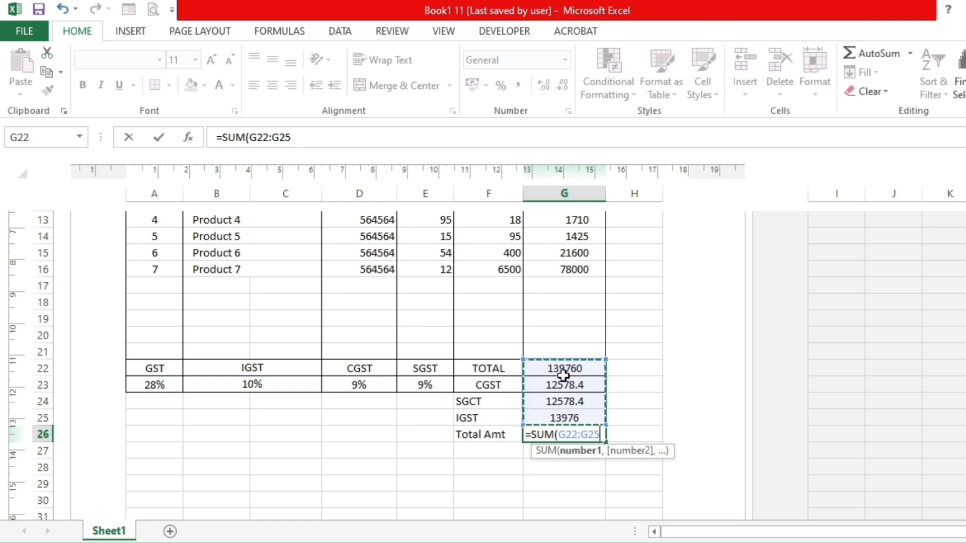
pyautogui.press('Return')
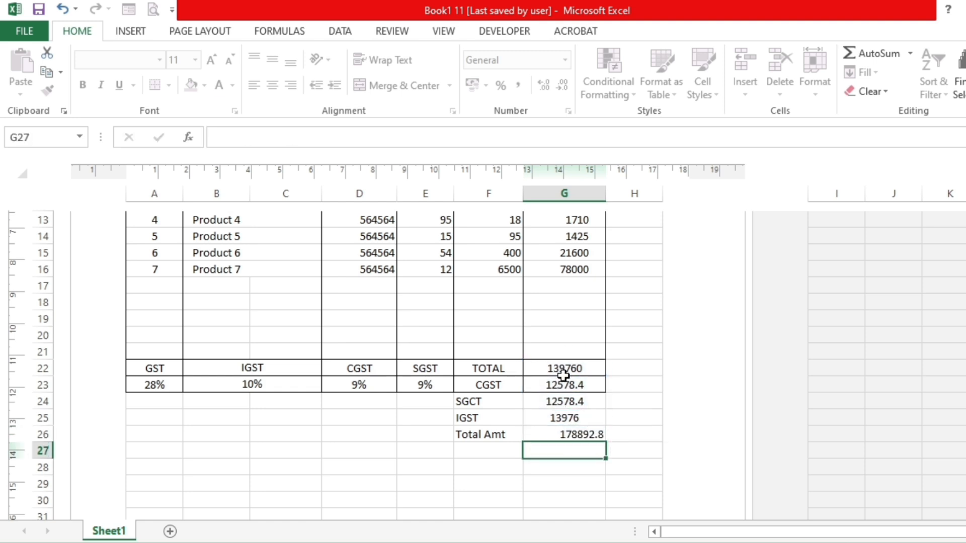
pyautogui.click(580, 436)
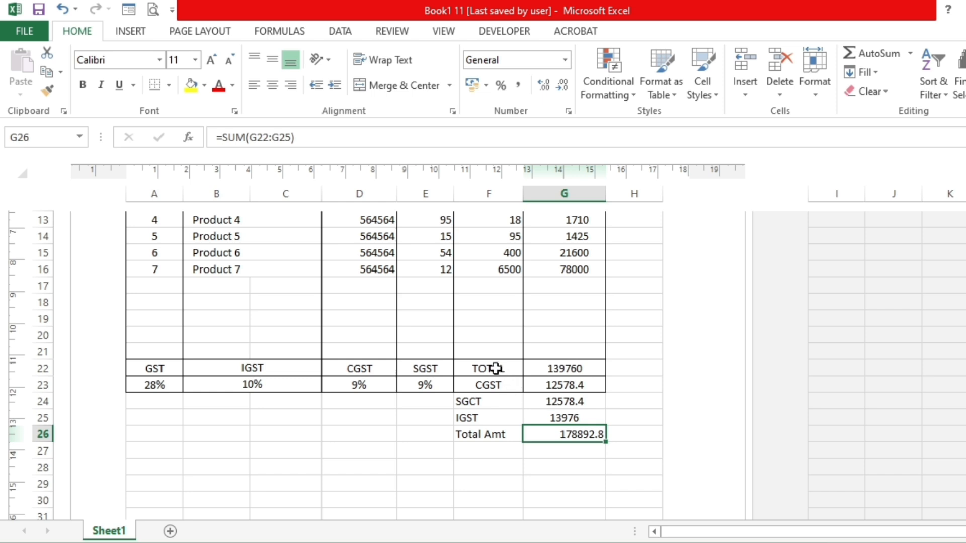
# - Center the labels and amounts of the totals block F22:G26 horizontally
pyautogui.moveTo(490, 371); pyautogui.dragTo(593, 438)
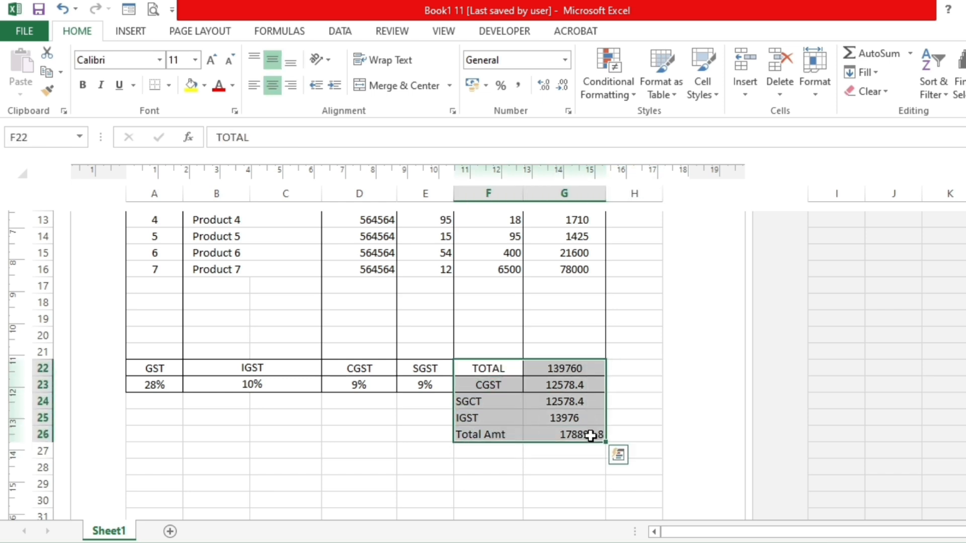
pyautogui.click(279, 87)
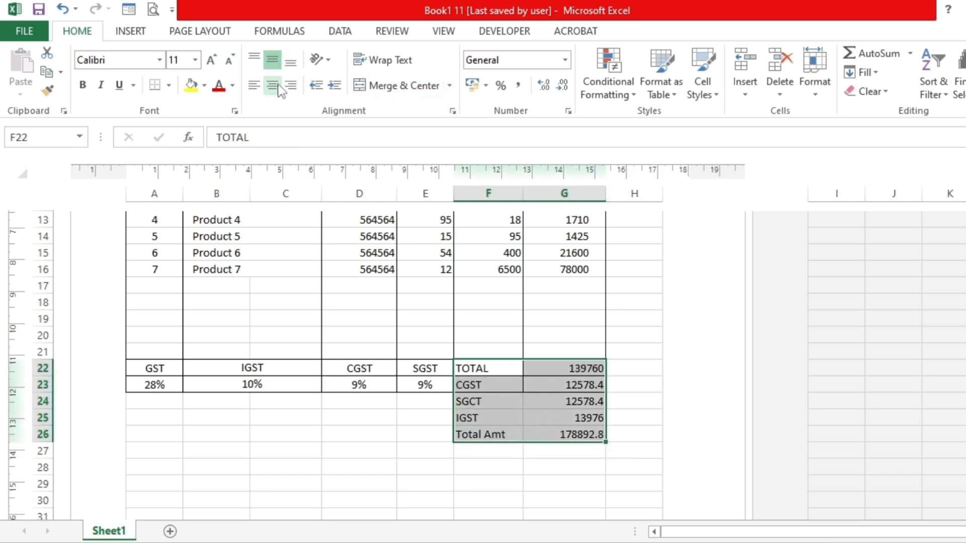
pyautogui.click(280, 87)
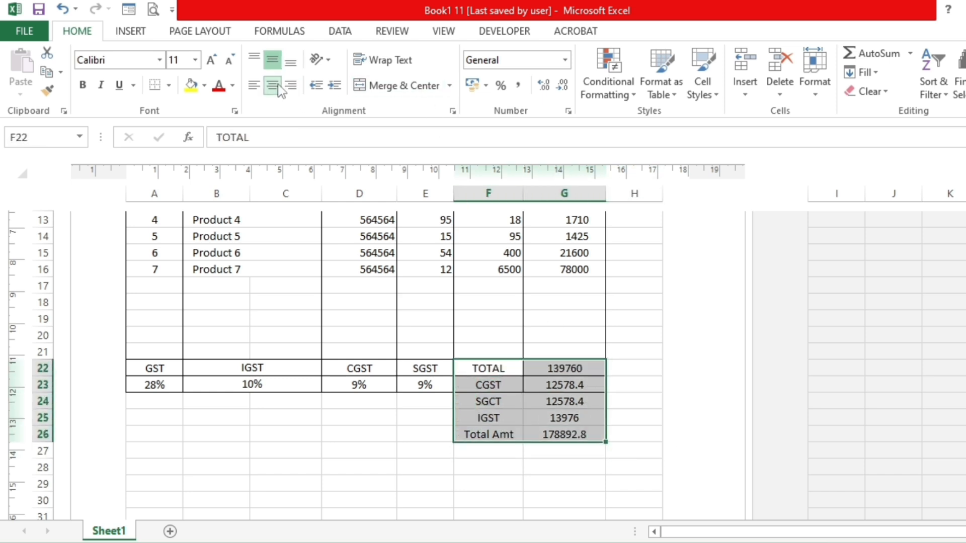
pyautogui.click(511, 456)
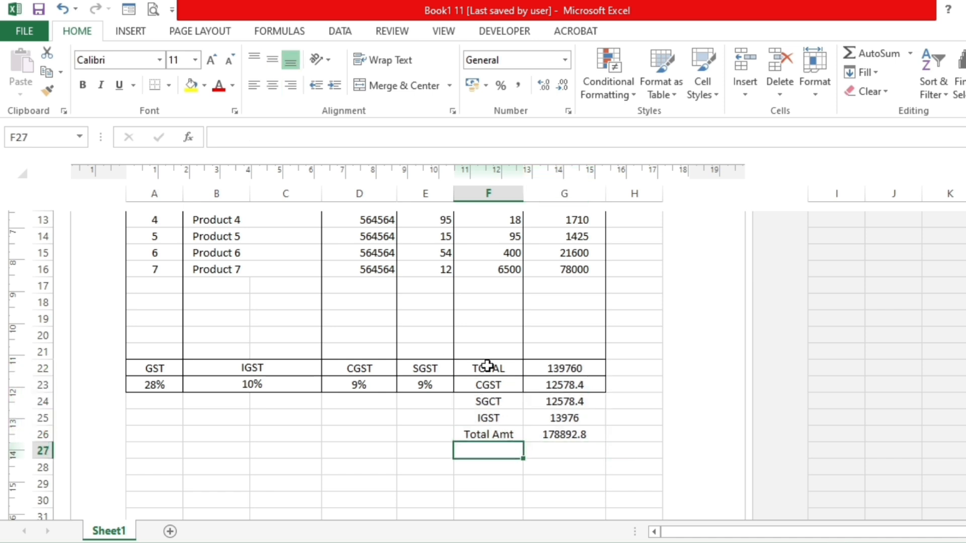
# - Apply all borders to the totals block F22:G26
pyautogui.moveTo(488, 366); pyautogui.dragTo(553, 434)
pyautogui.click(169, 85)
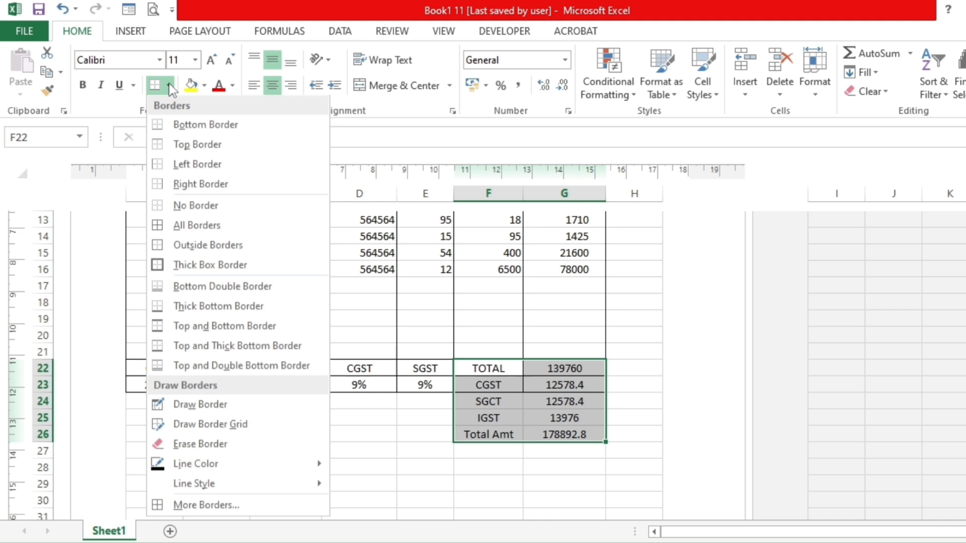
pyautogui.click(187, 219)
pyautogui.click(340, 416)
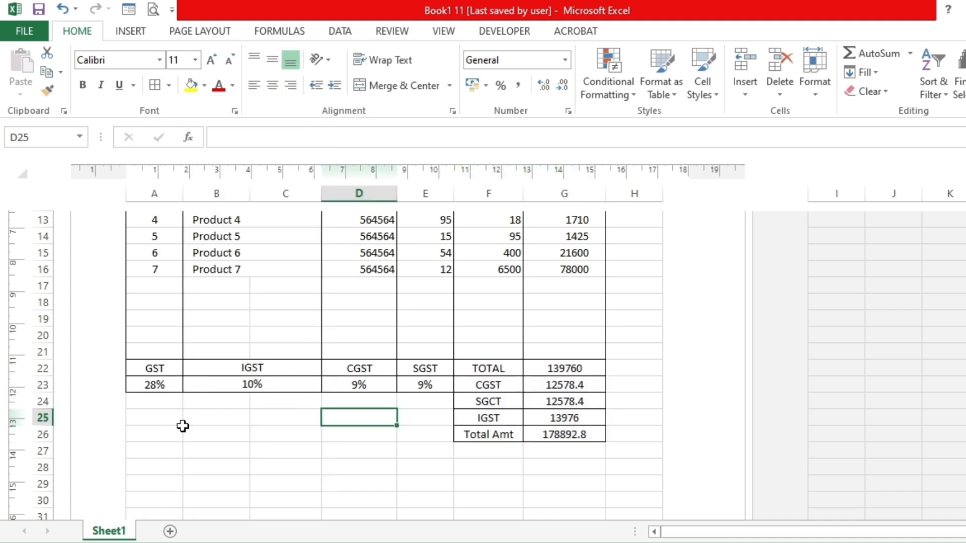
# - Merge A24:E24 and enter the left-aligned label "Amount in Words"
pyautogui.moveTo(146, 398); pyautogui.dragTo(404, 400)
pyautogui.click(397, 86)
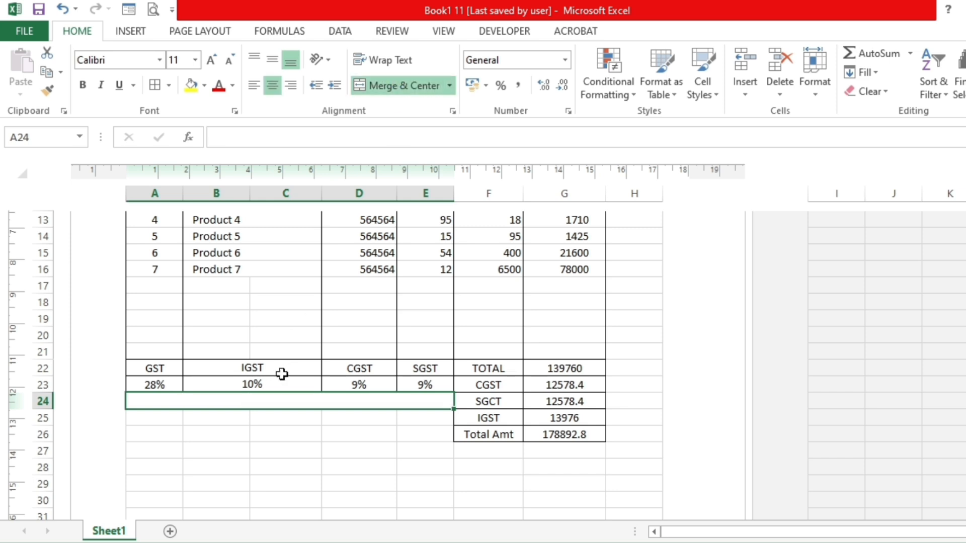
pyautogui.write('Amount in Words')
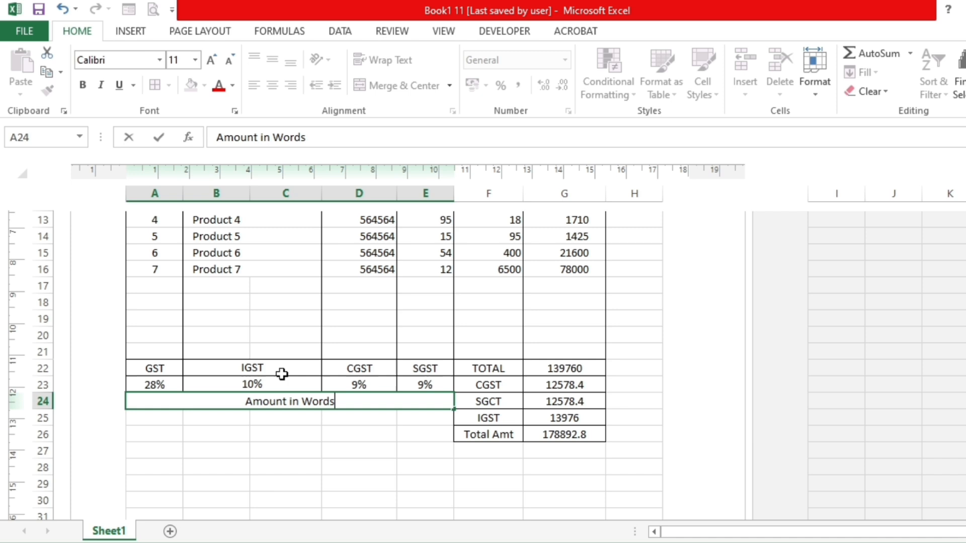
pyautogui.press('Return')
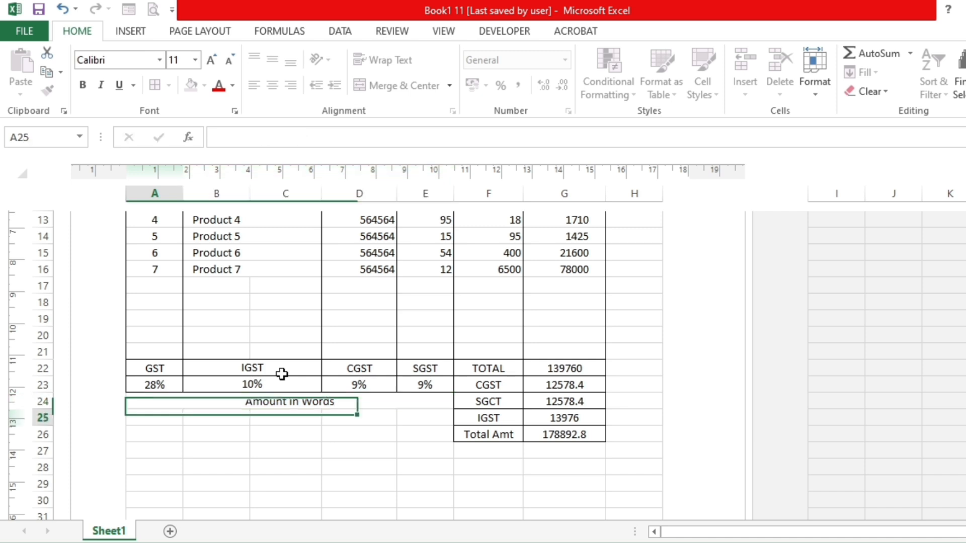
pyautogui.click(327, 401)
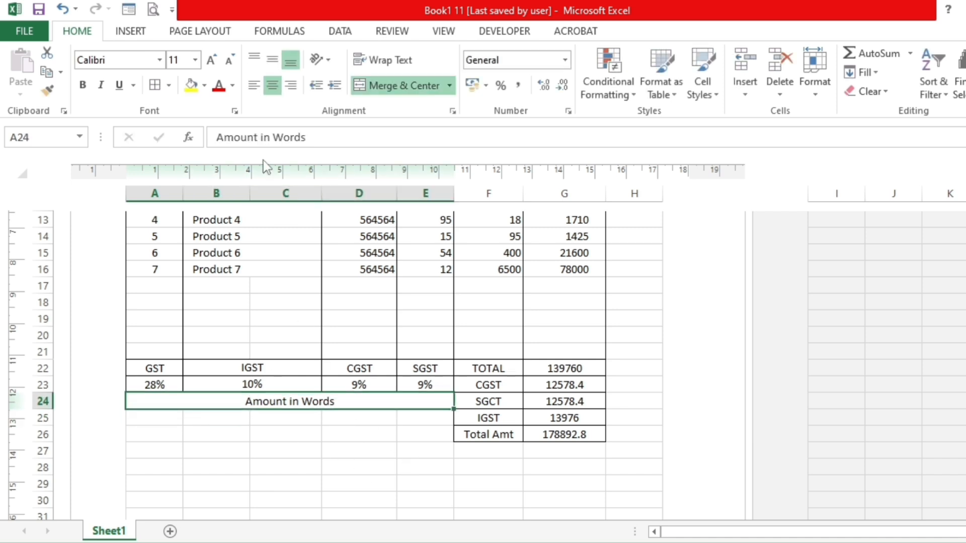
pyautogui.click(257, 88)
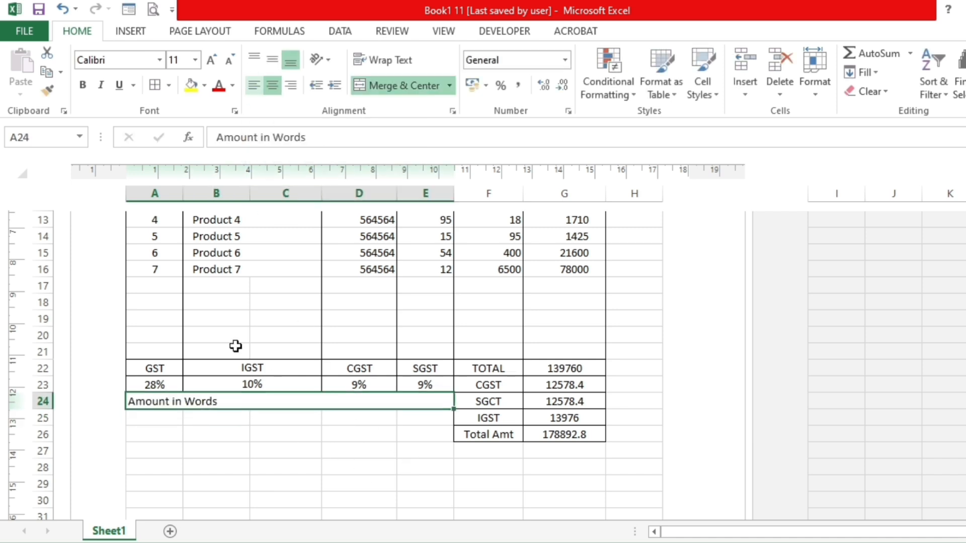
# - Merge A25:E26 into one left-aligned cell below the Amount in Words label
pyautogui.moveTo(162, 418); pyautogui.dragTo(408, 436)
pyautogui.click(398, 86)
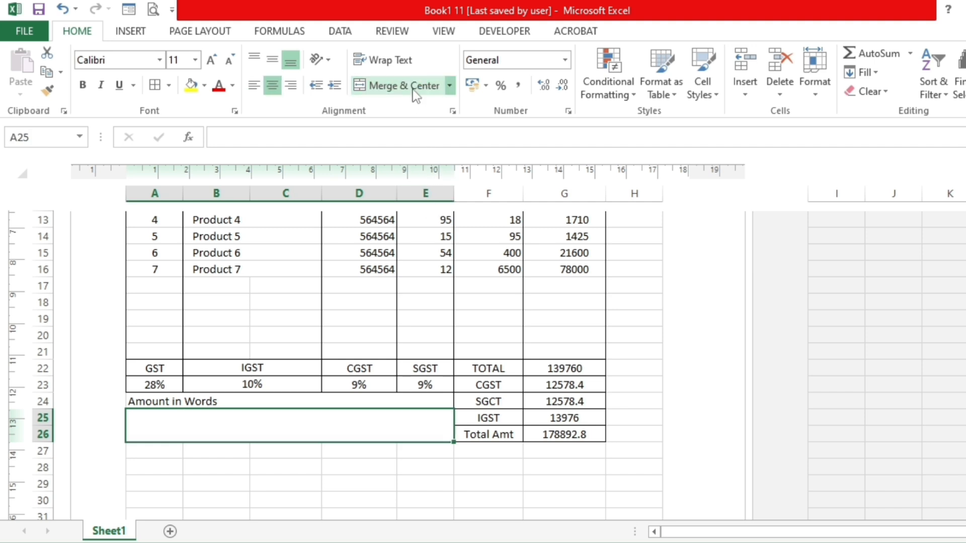
pyautogui.click(255, 85)
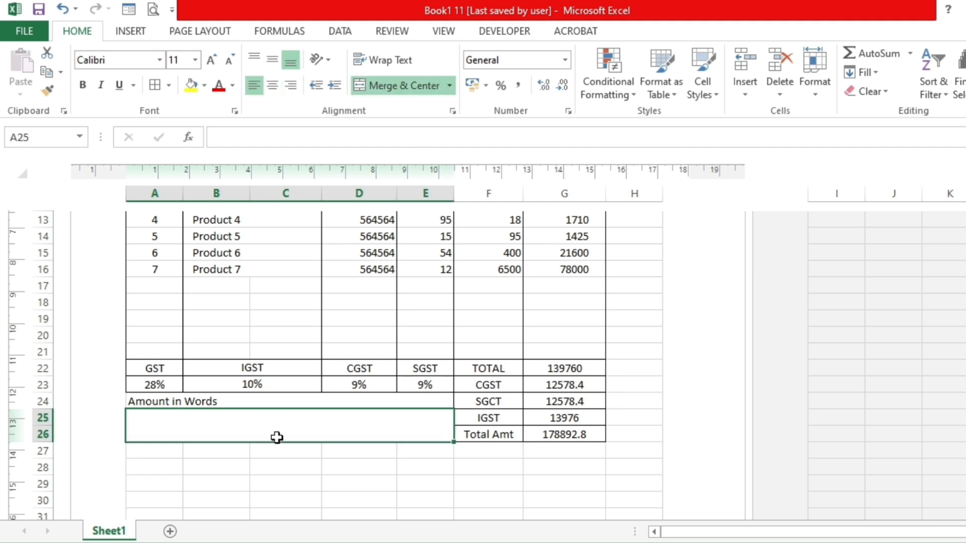
pyautogui.click(266, 466)
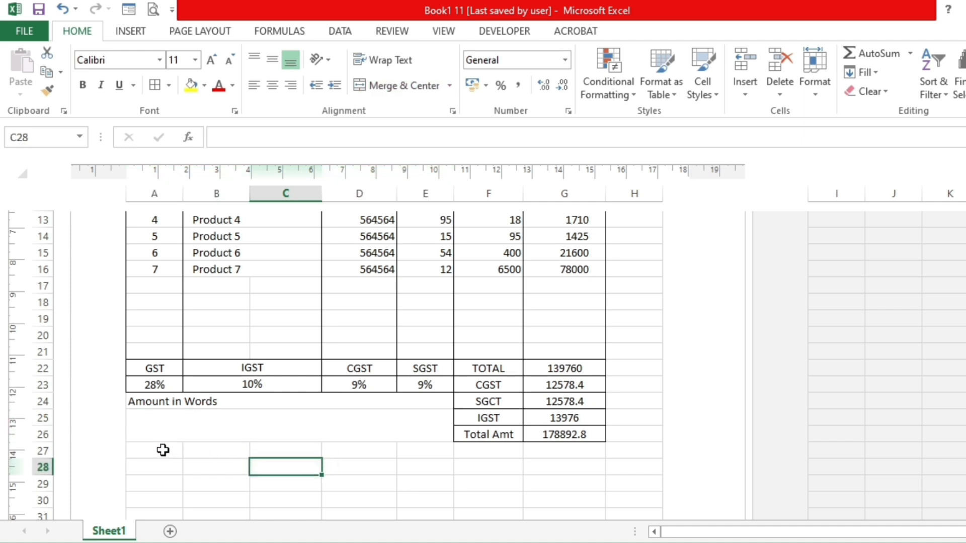
# - Merge and center A27:G27 and enter the heading "Bank Details"
pyautogui.moveTo(163, 450); pyautogui.dragTo(539, 455)
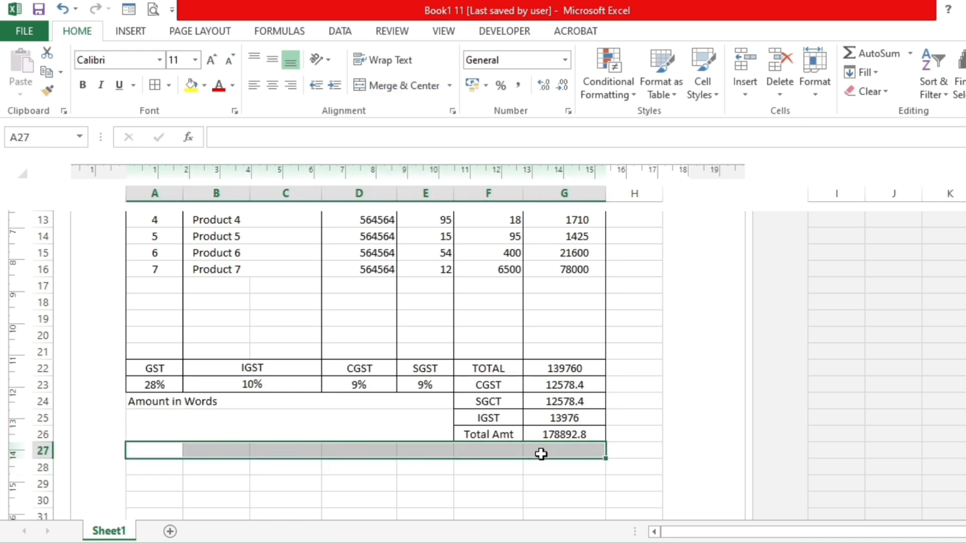
pyautogui.click(398, 86)
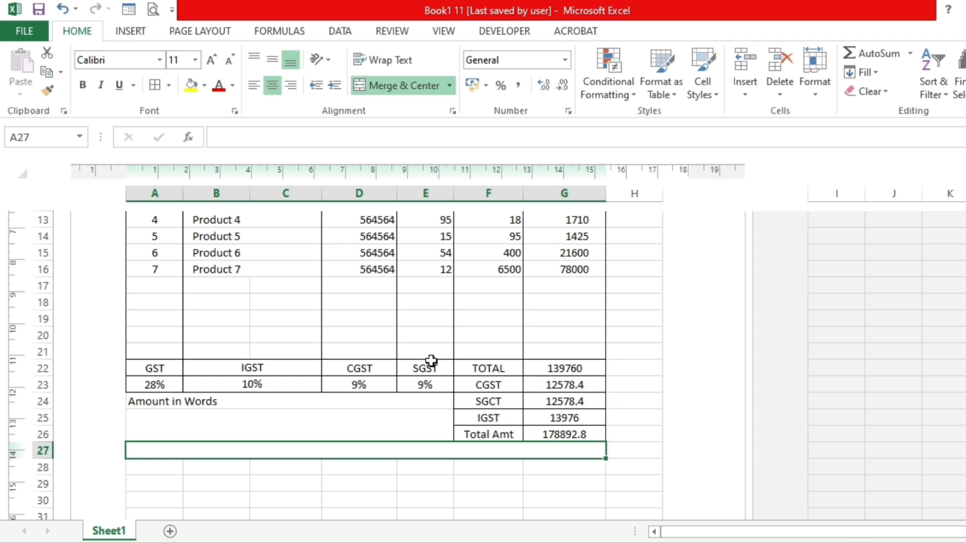
pyautogui.write('Bank Det')
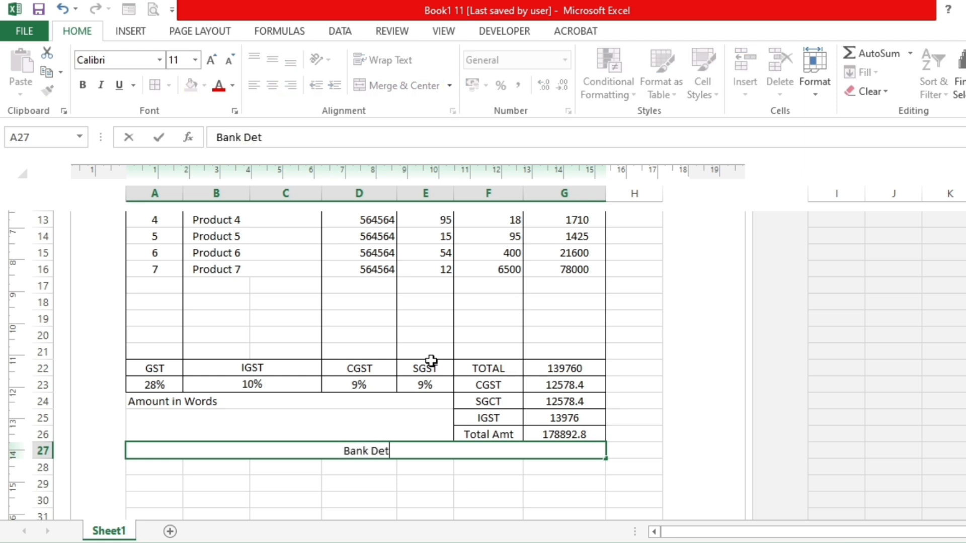
pyautogui.write('ails')
pyautogui.press('Return')
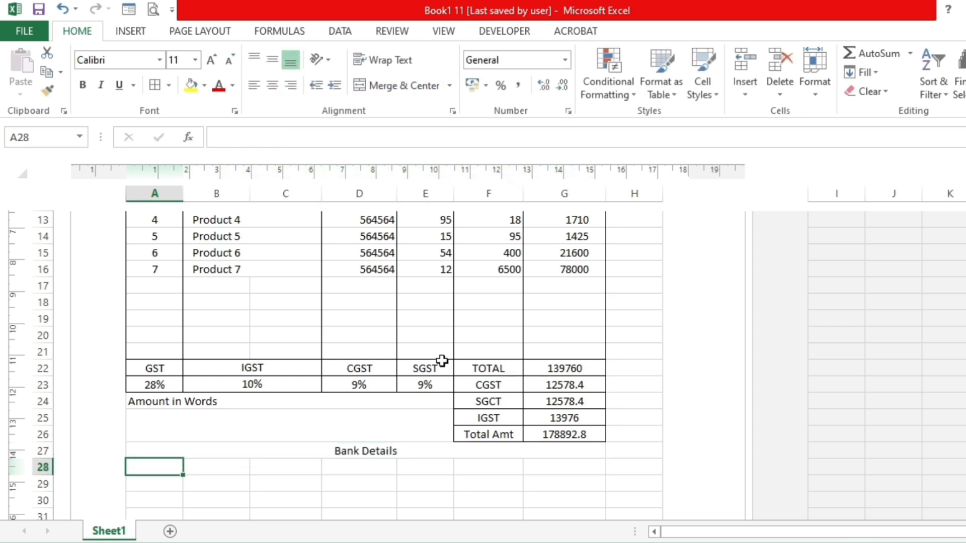
# - Merge A28:B28 below the Bank Details heading and enter the label "Bank Name"
pyautogui.click(251, 418)
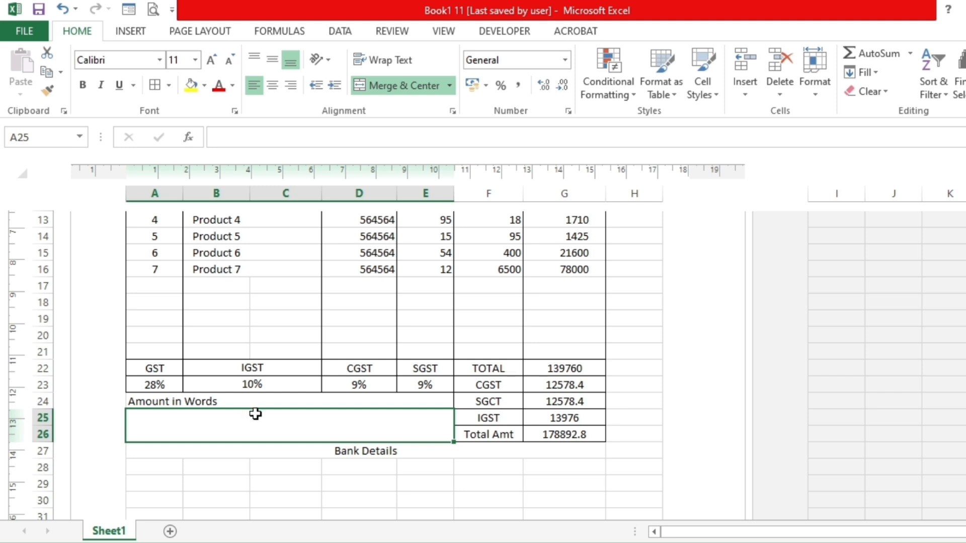
pyautogui.scroll(-1, 256, 415)
pyautogui.scroll(-1, 256, 416)
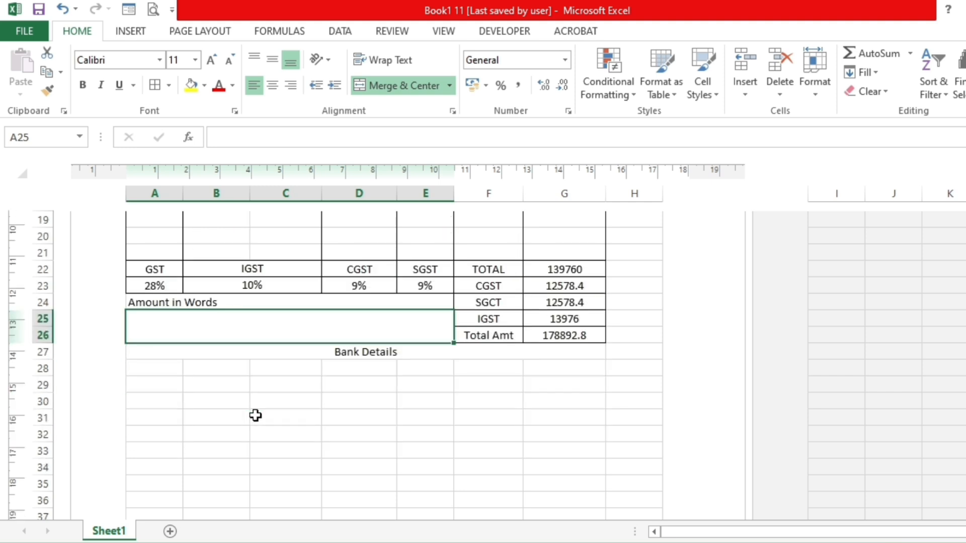
pyautogui.click(159, 370)
pyautogui.moveTo(159, 370); pyautogui.dragTo(194, 368)
pyautogui.click(405, 86)
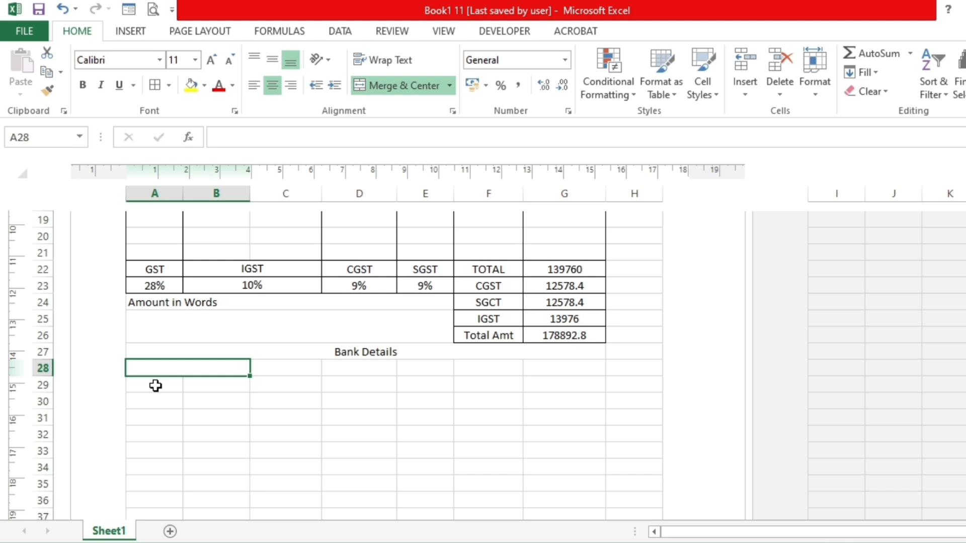
pyautogui.write('B')
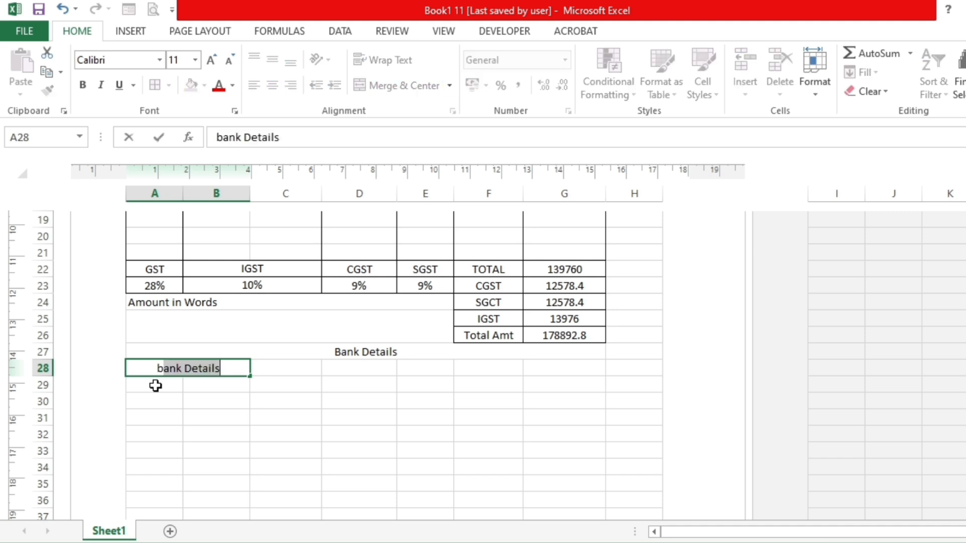
pyautogui.press('BackSpace')
pyautogui.press('BackSpace')
pyautogui.write('a')
pyautogui.press('BackSpace')
pyautogui.press('BackSpace')
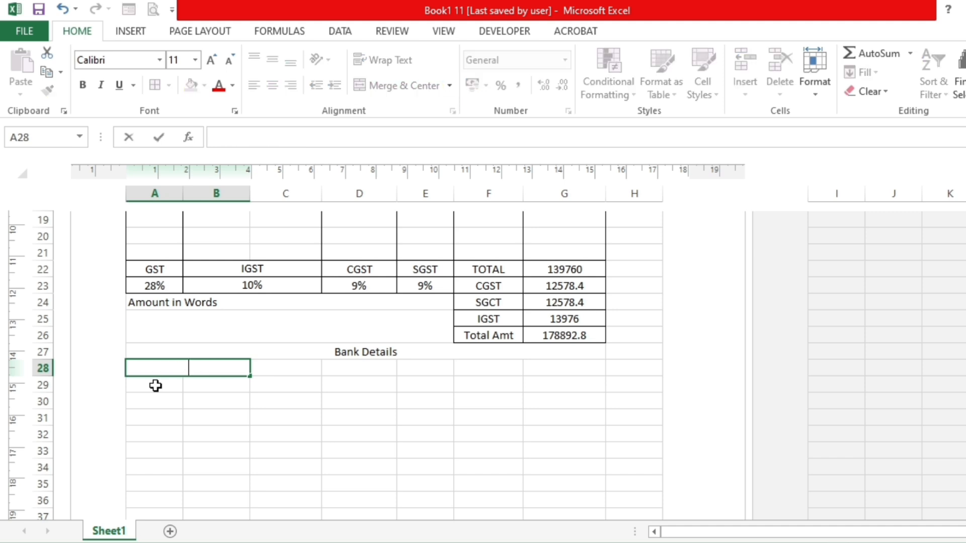
pyautogui.write('Bank Name')
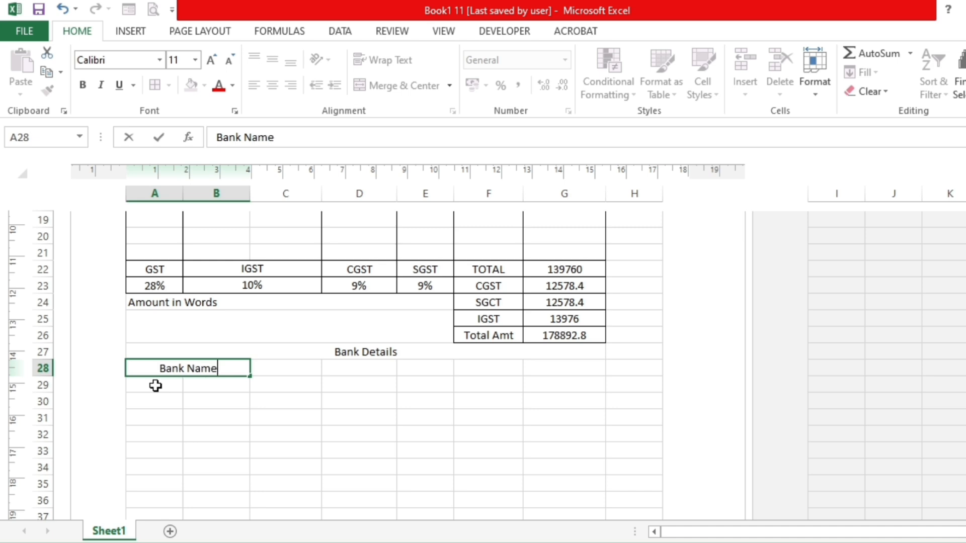
pyautogui.press('Return')
# - Left-align the Bank Name label with one indent level and copy its formatting to A29:B31
pyautogui.click(167, 368)
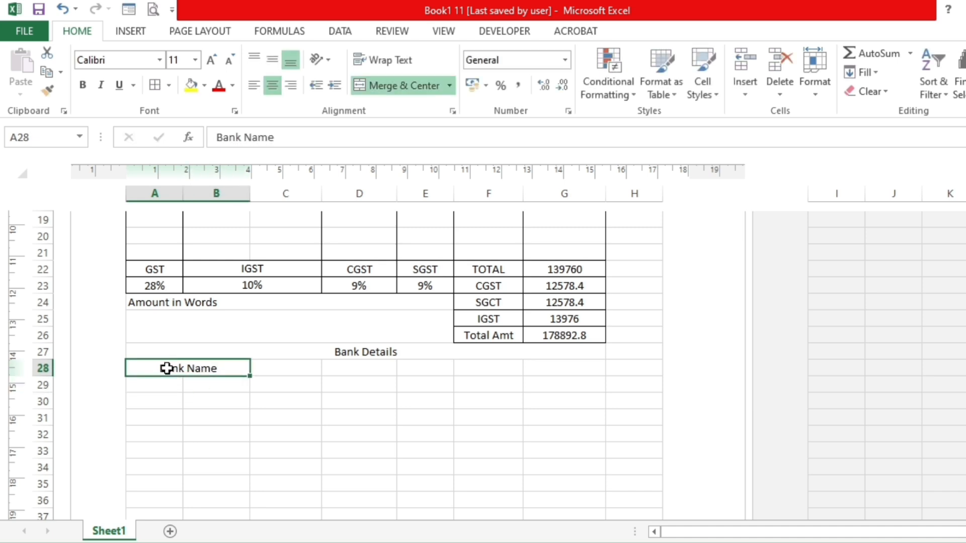
pyautogui.click(254, 85)
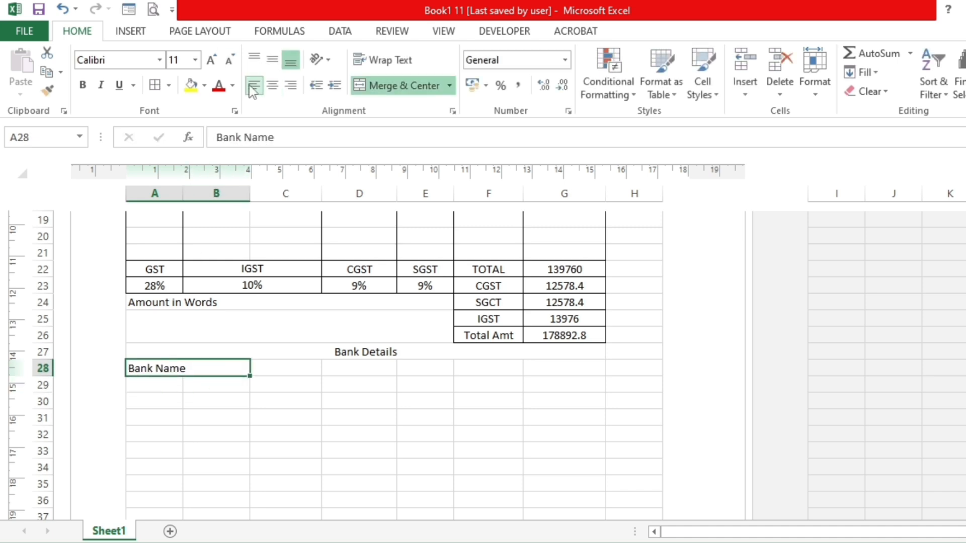
pyautogui.click(336, 86)
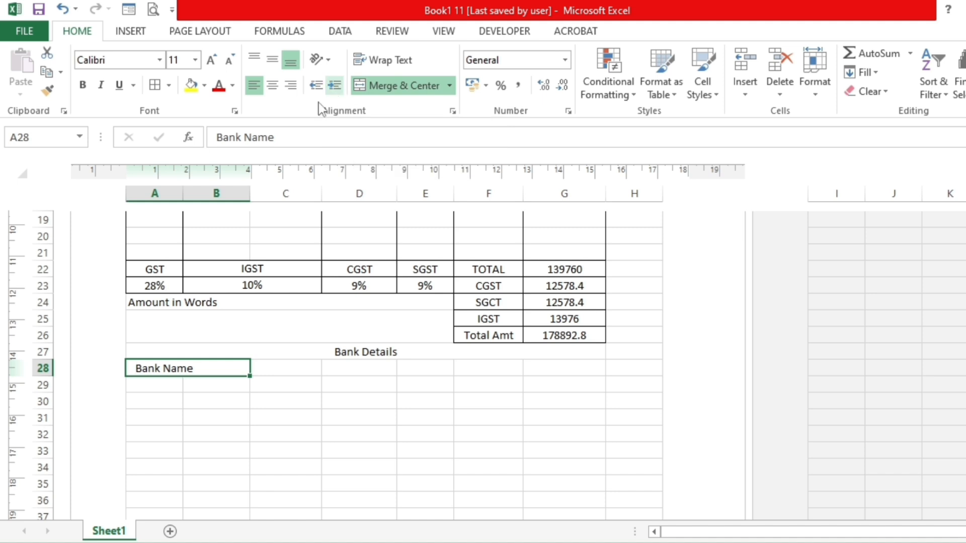
pyautogui.click(47, 91)
pyautogui.moveTo(173, 385); pyautogui.dragTo(209, 414)
# - Enter the labels "Branch Name" in A29 and "Bank Account No" in A30
pyautogui.click(168, 384)
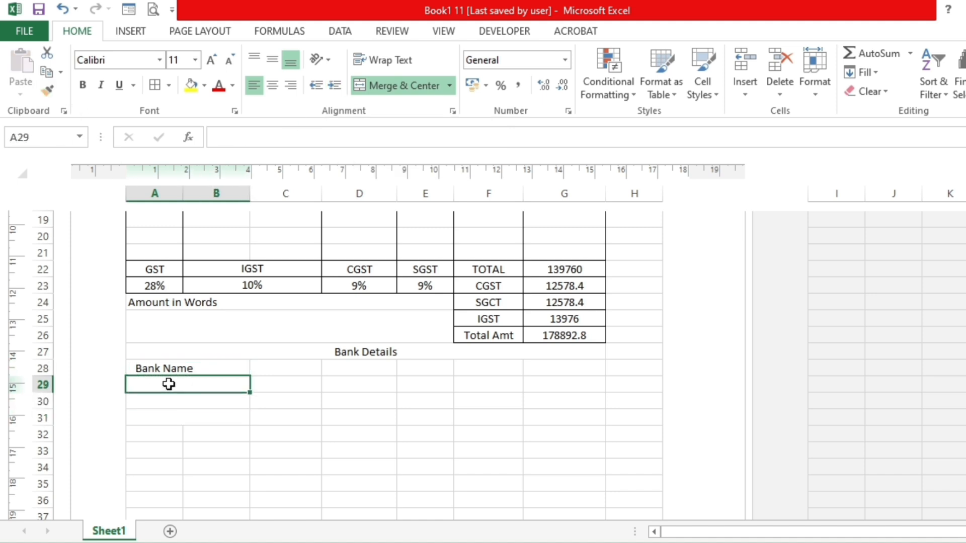
pyautogui.write('Branch Name')
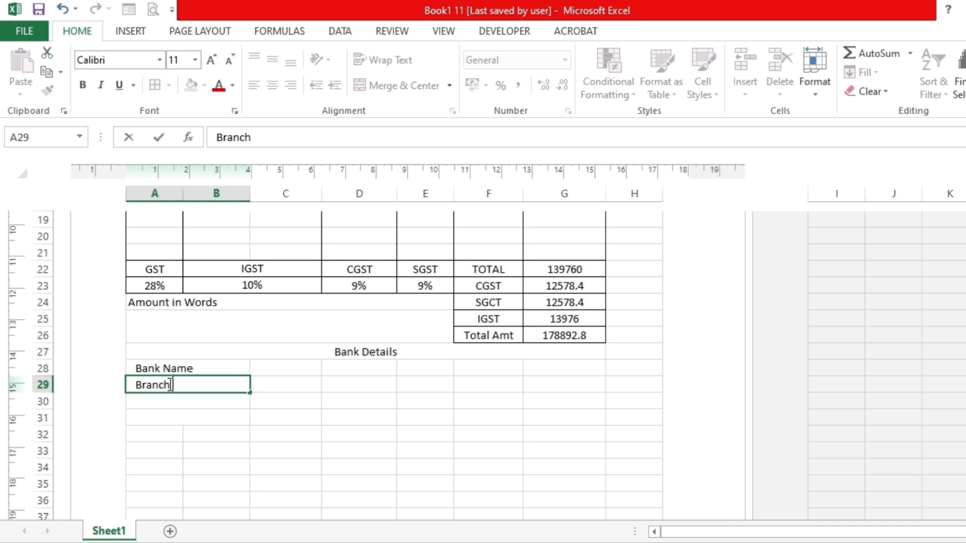
pyautogui.press('Return')
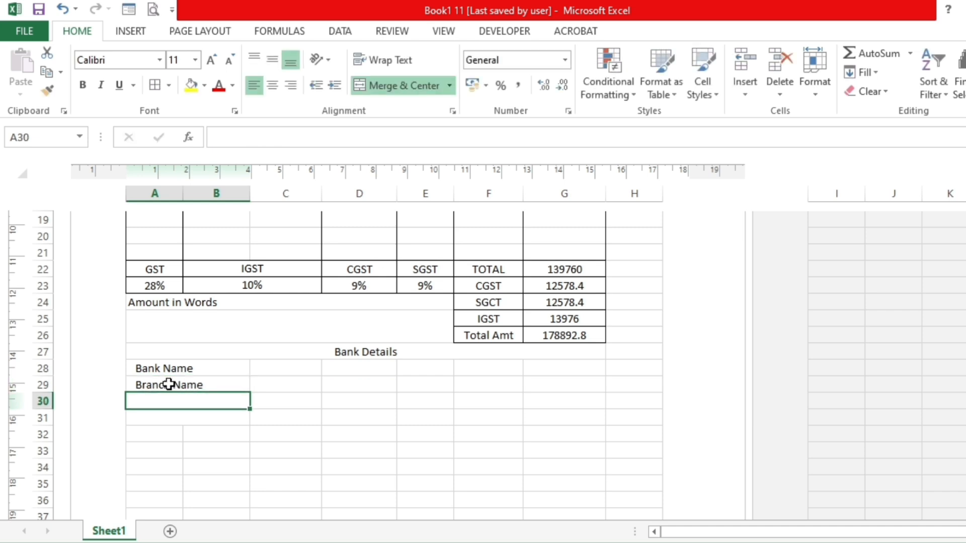
pyautogui.write('Bank Accou')
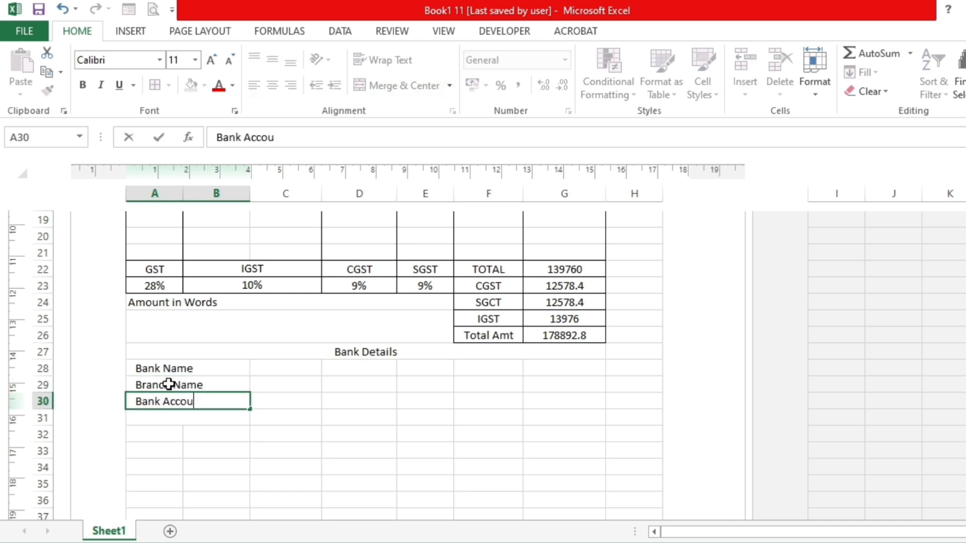
pyautogui.write('nt No')
pyautogui.press('Return')
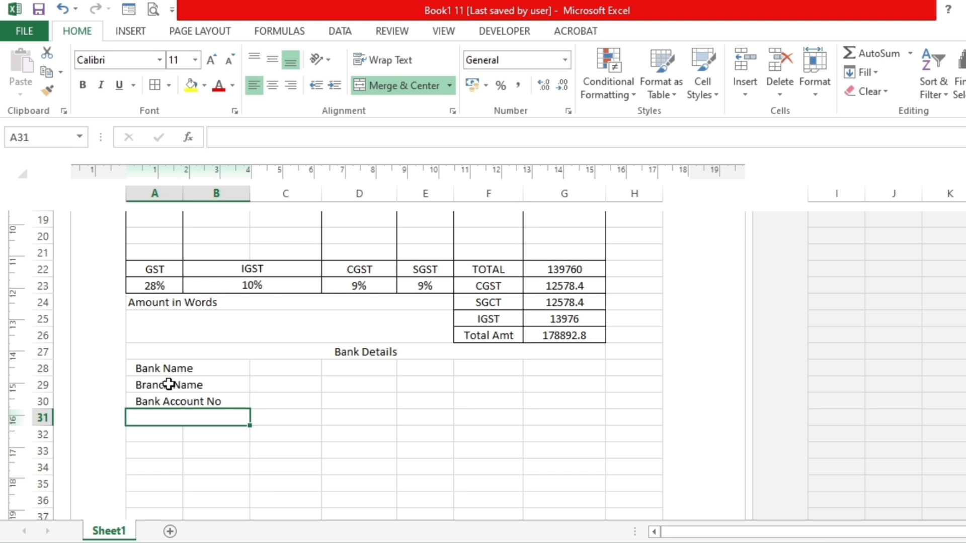
# - Enter the label "Bank IFSC Code" in A31
pyautogui.write('BAnk')
pyautogui.press('BackSpace')
pyautogui.press('BackSpace')
pyautogui.press('BackSpace')
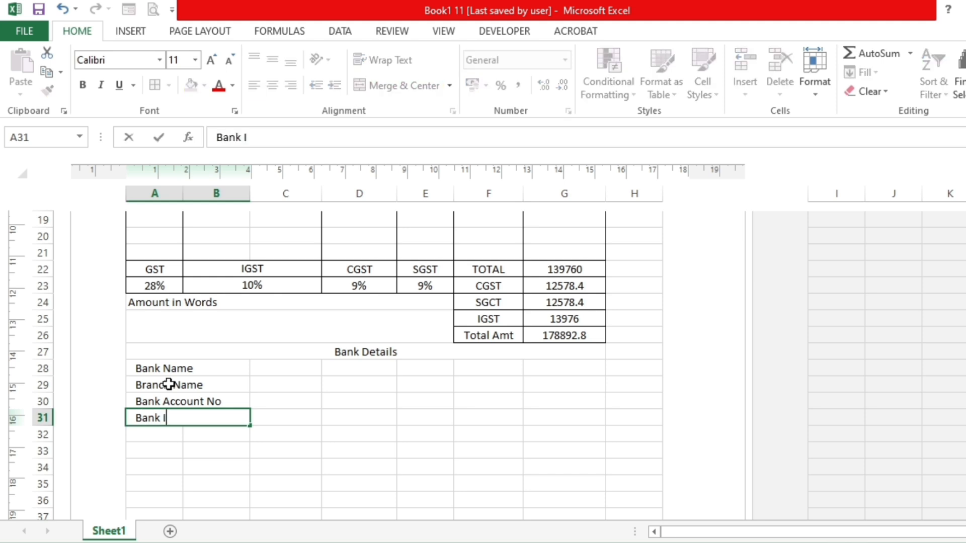
pyautogui.write('ank IFSC Code')
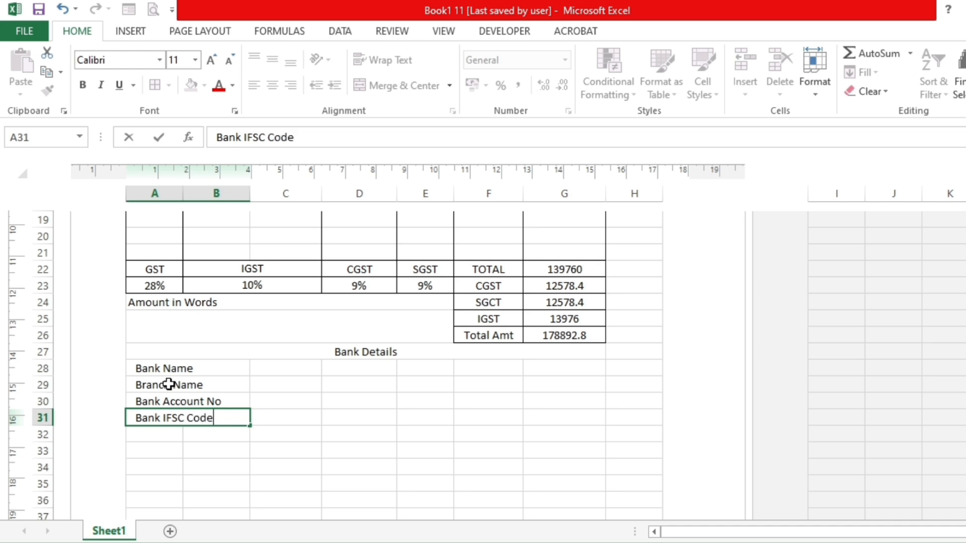
pyautogui.press('Tab')
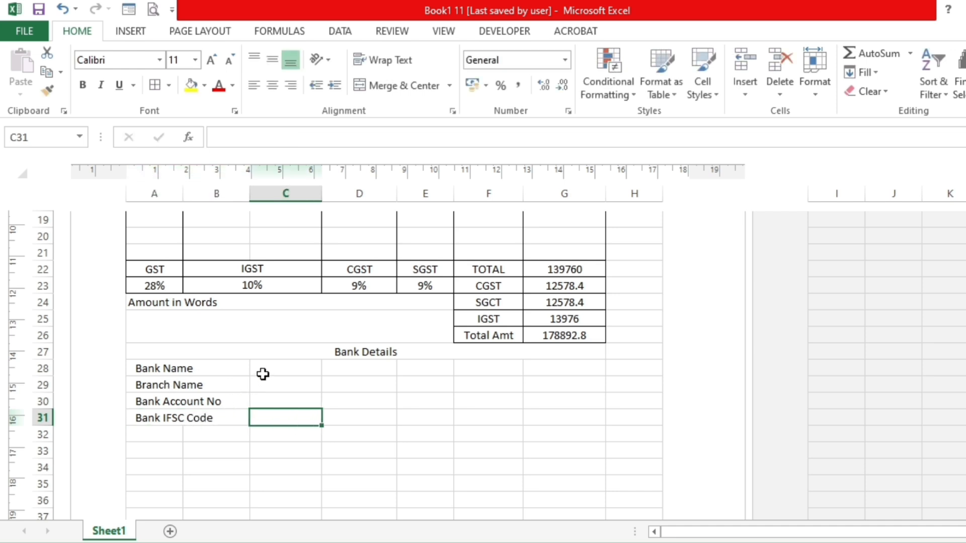
# - Merge and center columns C to E separately in each of rows 28 to 31 beside the bank labels
pyautogui.moveTo(267, 368); pyautogui.dragTo(414, 367)
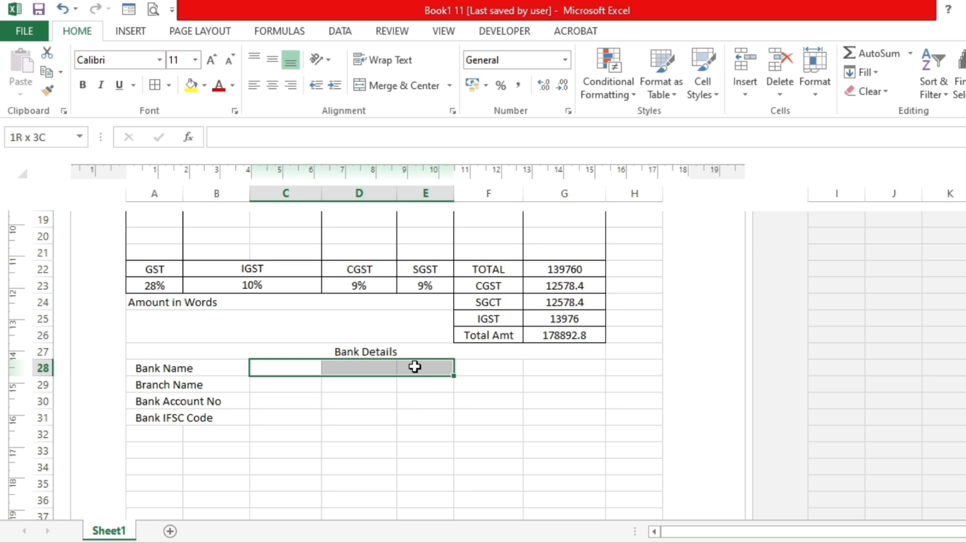
pyautogui.moveTo(415, 367); pyautogui.dragTo(431, 365)
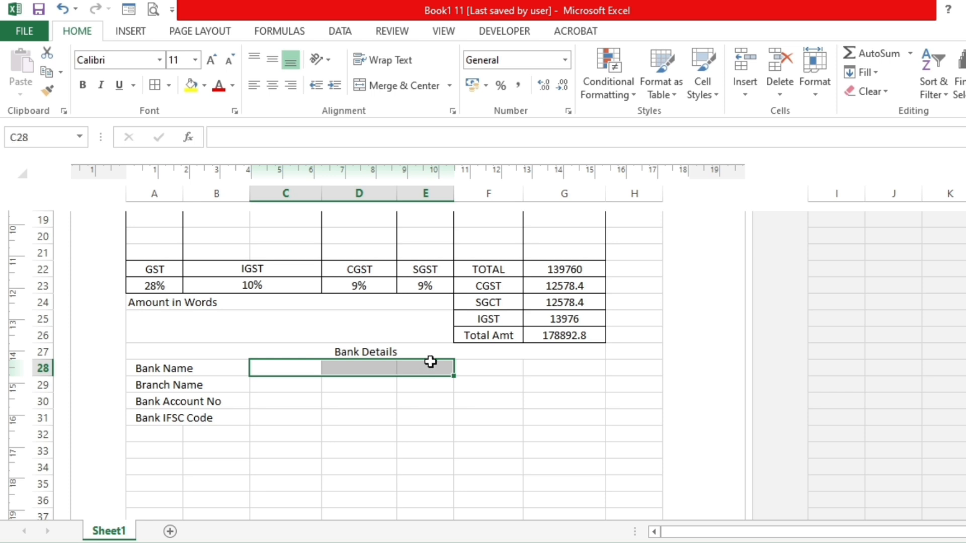
pyautogui.click(395, 86)
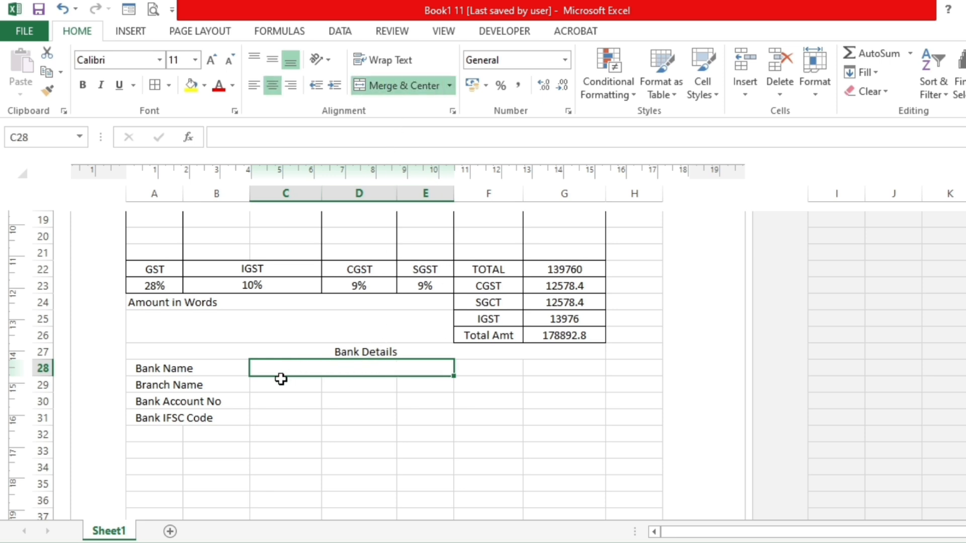
pyautogui.moveTo(280, 381); pyautogui.dragTo(418, 391)
pyautogui.click(422, 87)
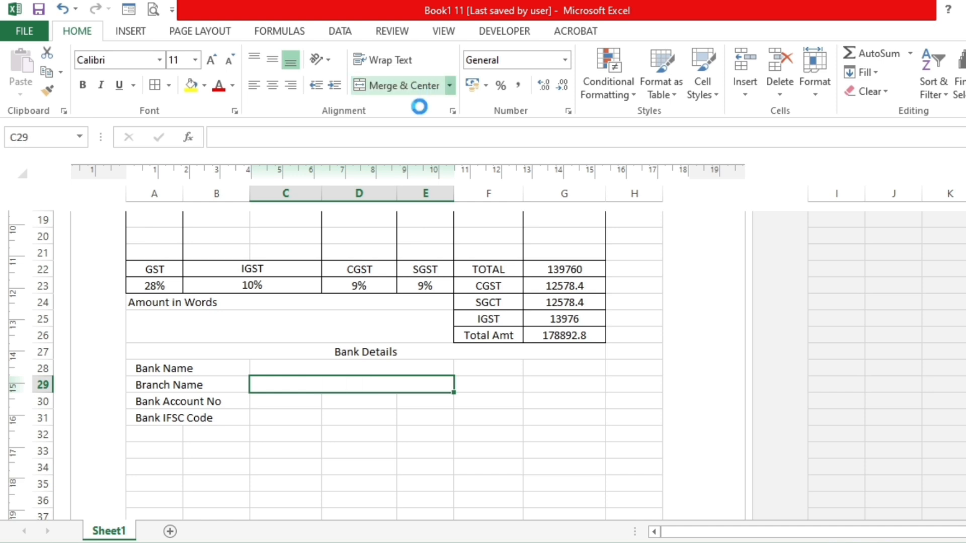
pyautogui.click(49, 91)
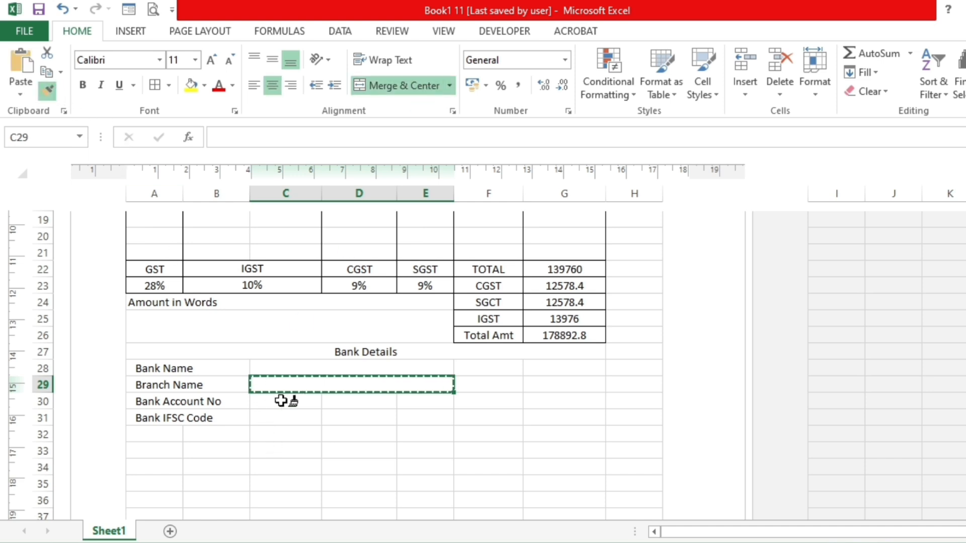
pyautogui.moveTo(282, 398); pyautogui.dragTo(406, 423)
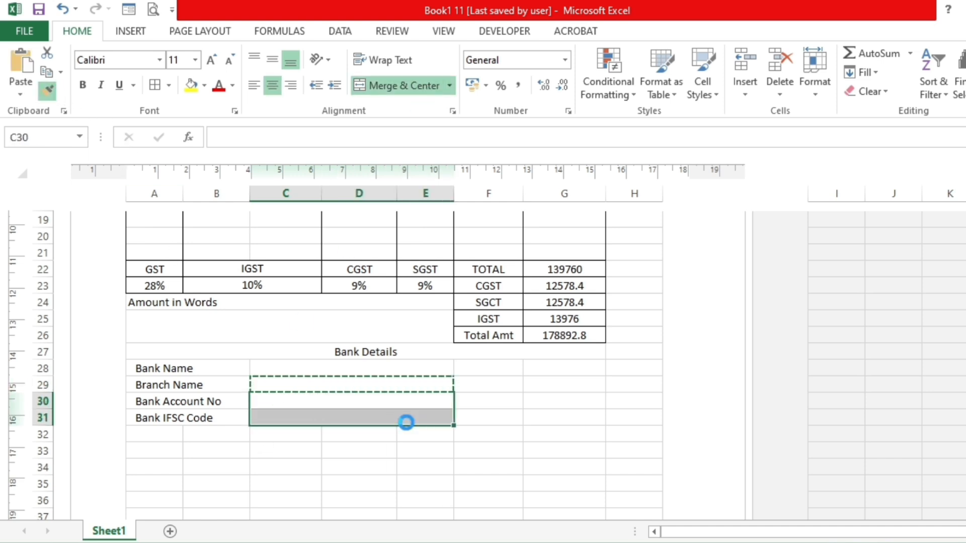
# - Merge and center F28:G31 into one block beside the bank detail rows
pyautogui.click(377, 416)
pyautogui.moveTo(500, 369); pyautogui.dragTo(533, 369)
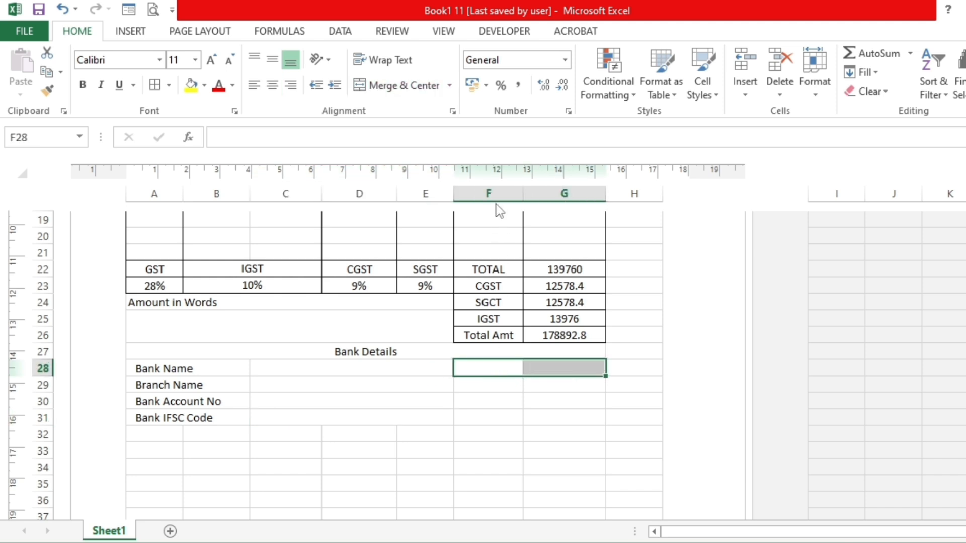
pyautogui.click(402, 88)
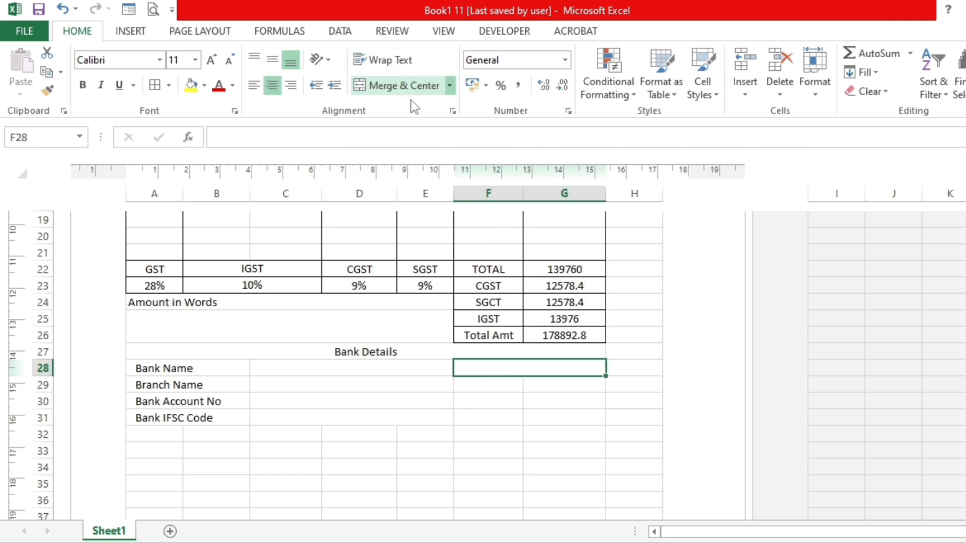
pyautogui.moveTo(491, 372); pyautogui.dragTo(521, 417)
pyautogui.click(412, 96)
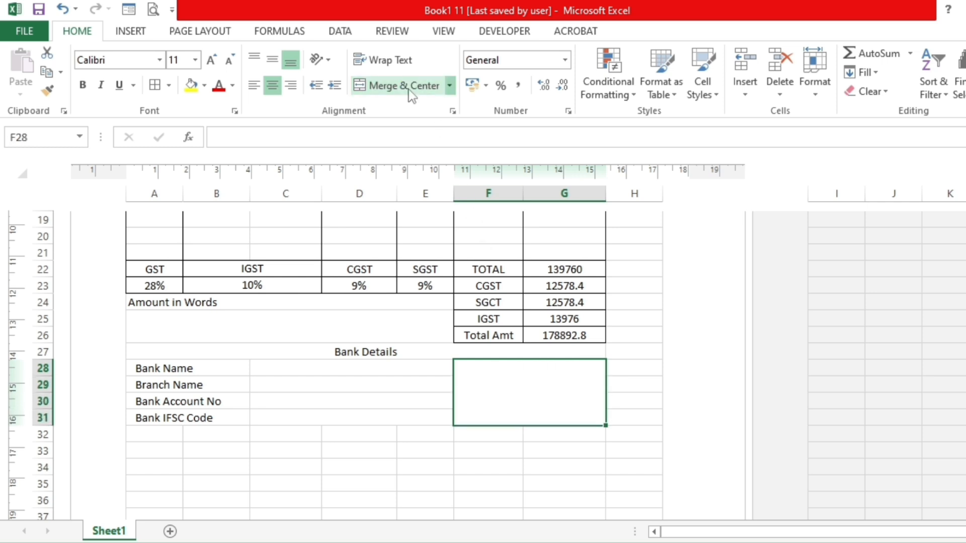
# - Enter the label "Auth. Signature" in the merged block F28:G31
pyautogui.doubleClick(532, 377)
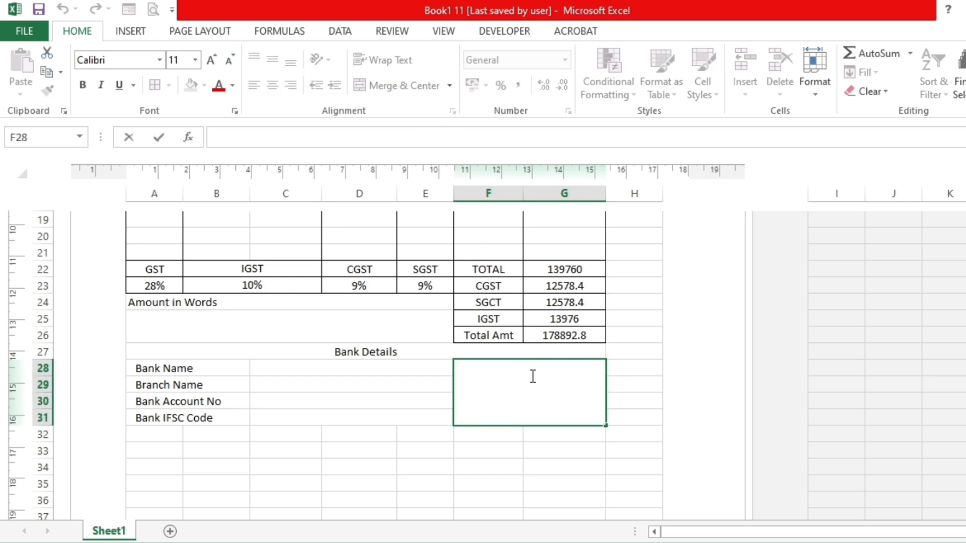
pyautogui.write('Auth. Signa')
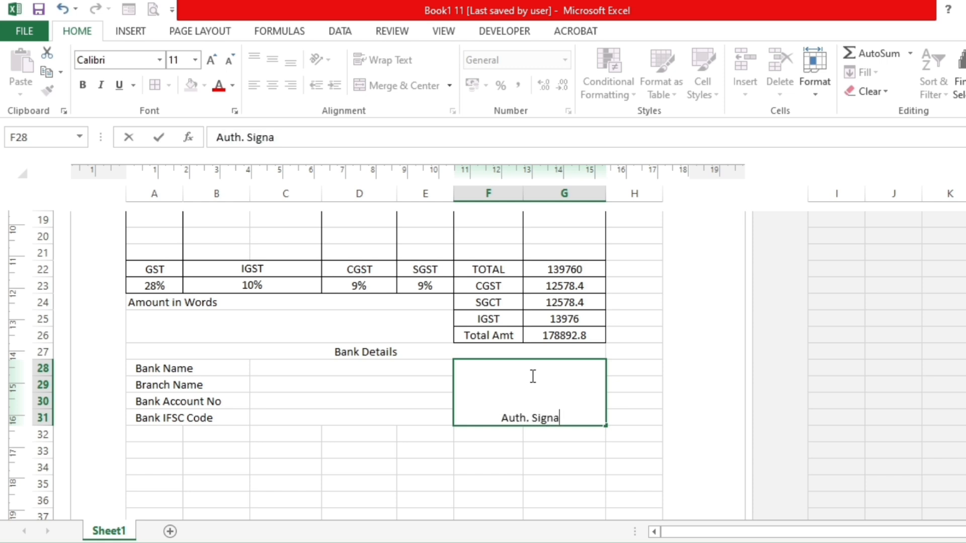
pyautogui.write('ture')
pyautogui.press('Return')
# - Top-align the Auth. Signature label and make it bold
pyautogui.click(532, 375)
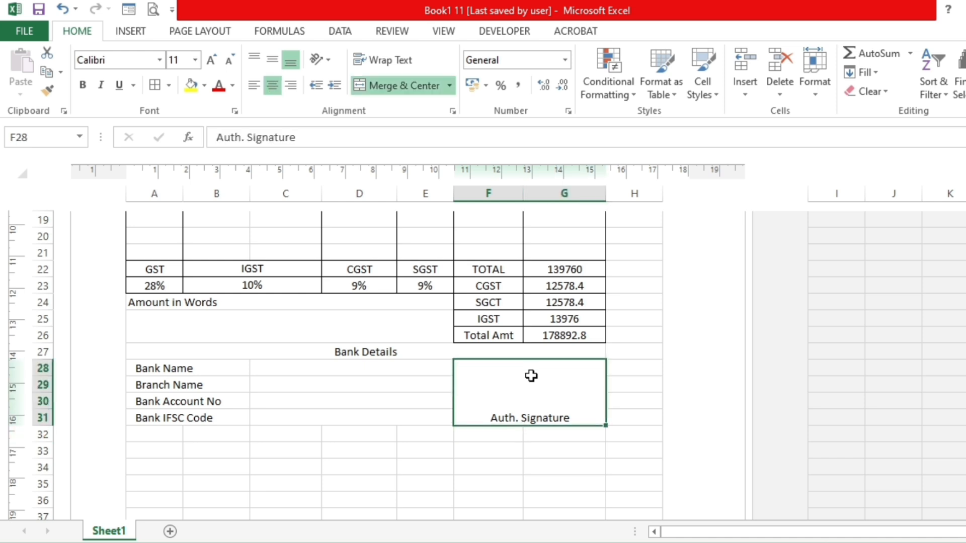
pyautogui.click(254, 58)
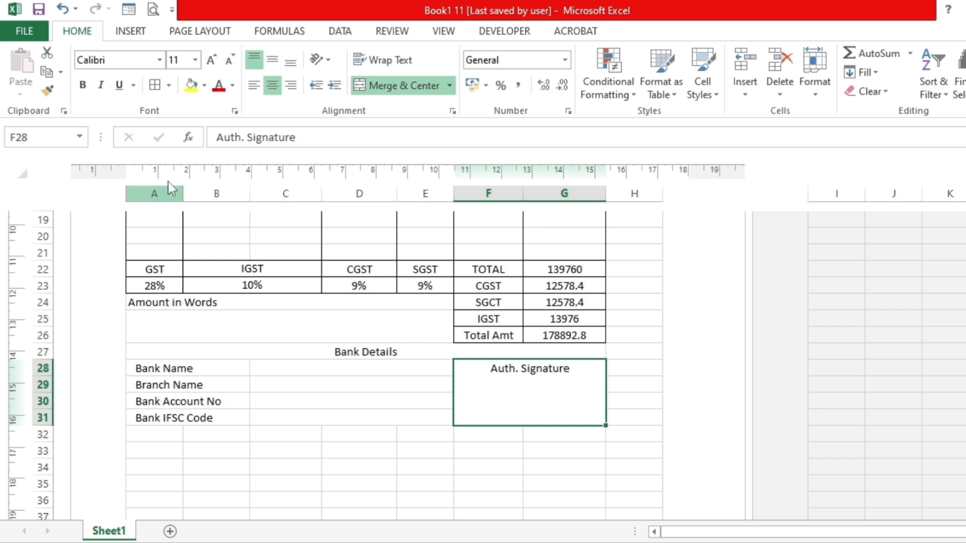
pyautogui.click(83, 85)
pyautogui.click(391, 445)
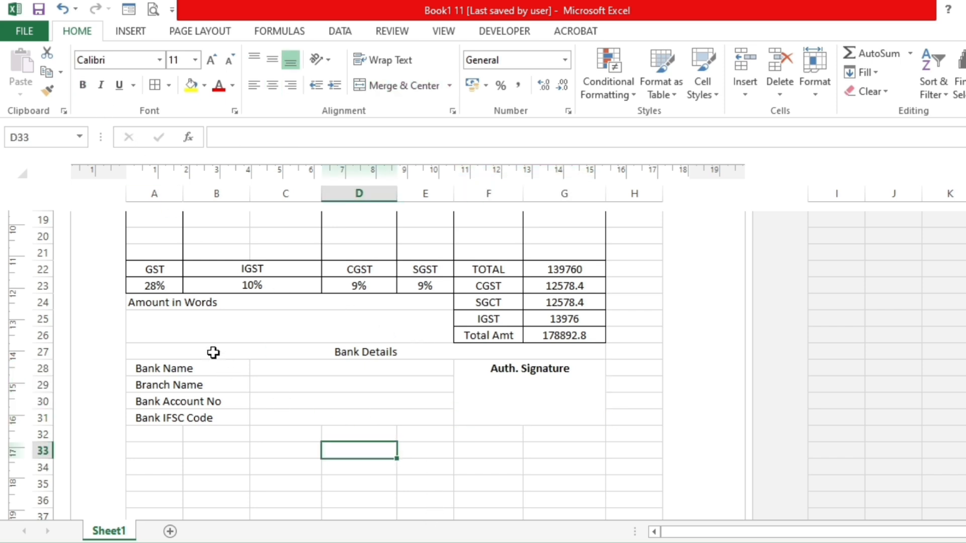
# - Apply all borders to the bank details and signature section A27:G31
pyautogui.moveTo(213, 352)
pyautogui.mouseDown()
pyautogui.moveTo(391, 358)
pyautogui.moveTo(495, 393)
pyautogui.mouseUp()
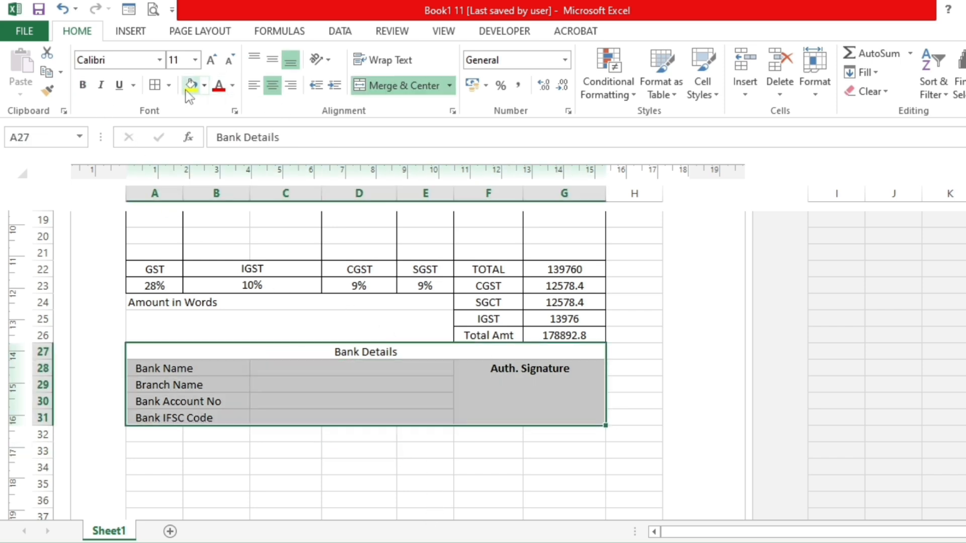
pyautogui.click(155, 85)
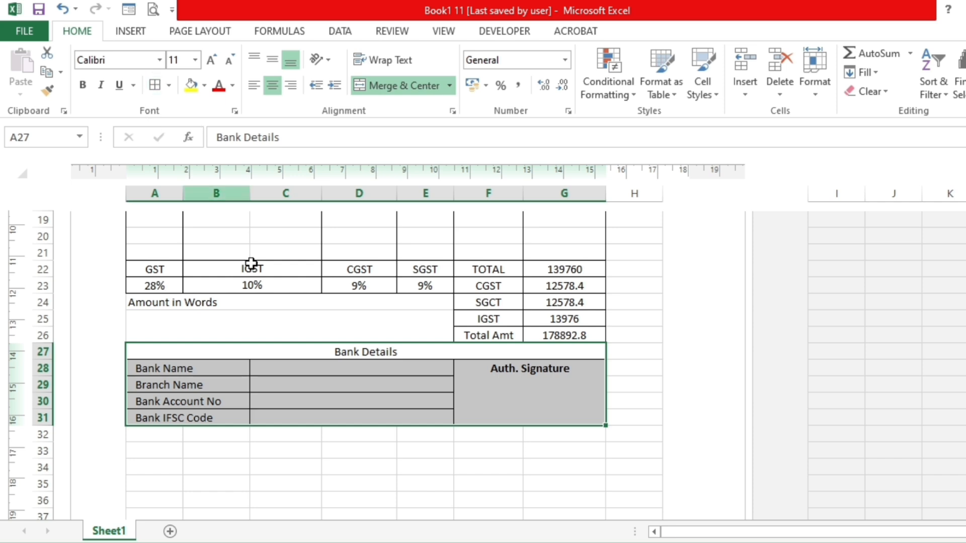
pyautogui.click(395, 468)
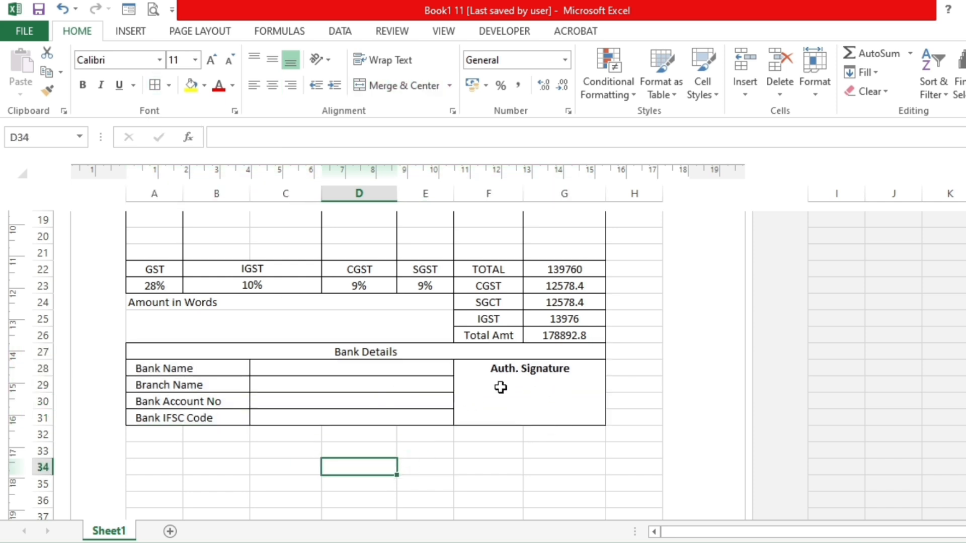
# - Apply only outside borders to the Amount in Words area A24:E26, undoing the all-borders attempt
pyautogui.moveTo(262, 303); pyautogui.dragTo(261, 335)
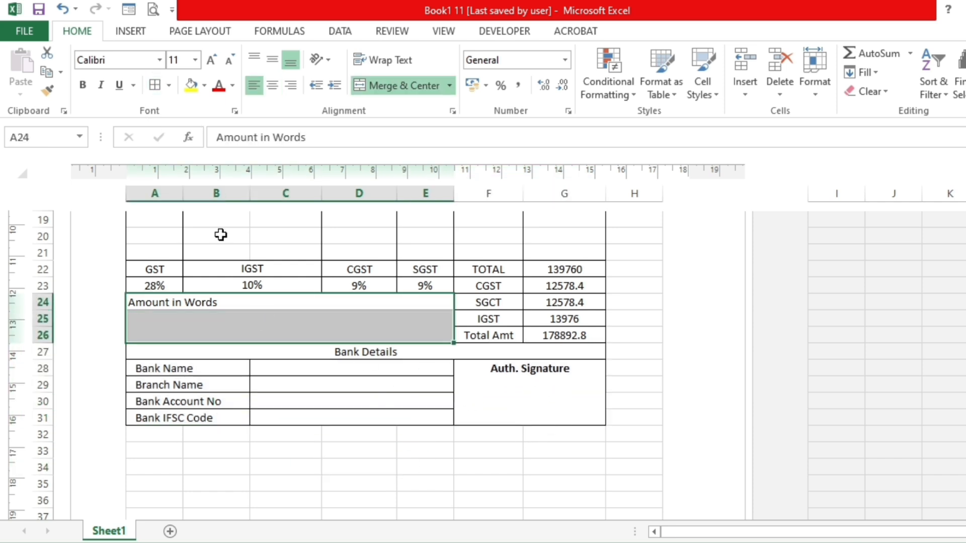
pyautogui.click(156, 86)
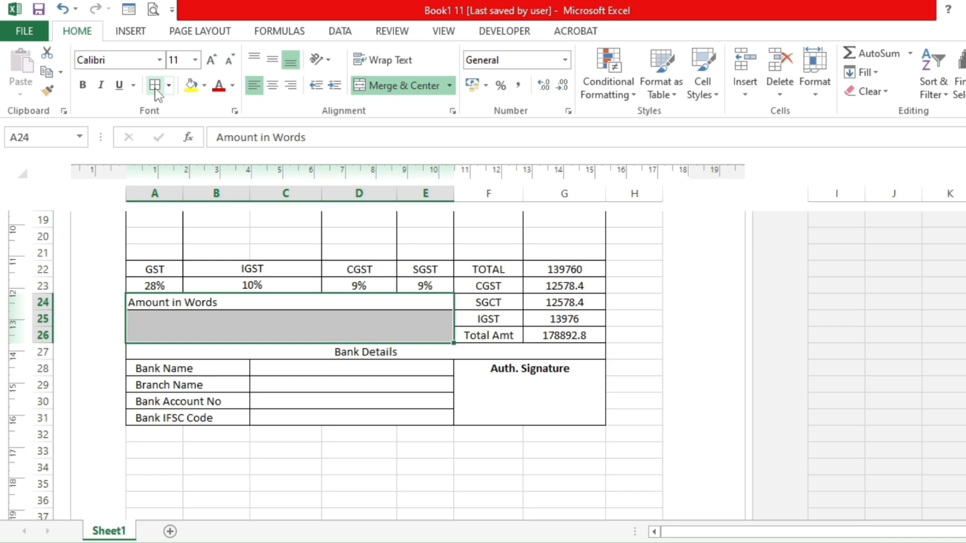
pyautogui.hotkey('ctrl', 'z')
pyautogui.click(170, 85)
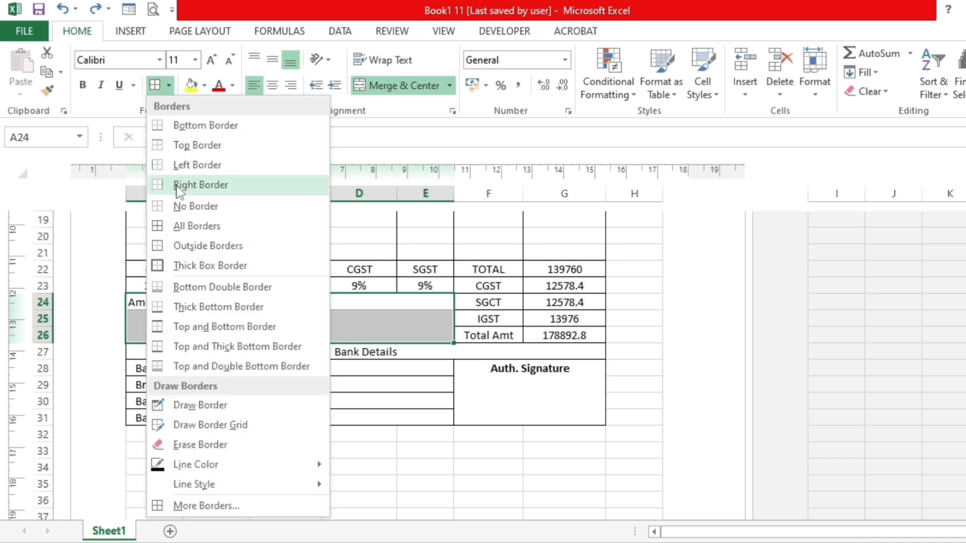
pyautogui.click(185, 249)
pyautogui.click(319, 421)
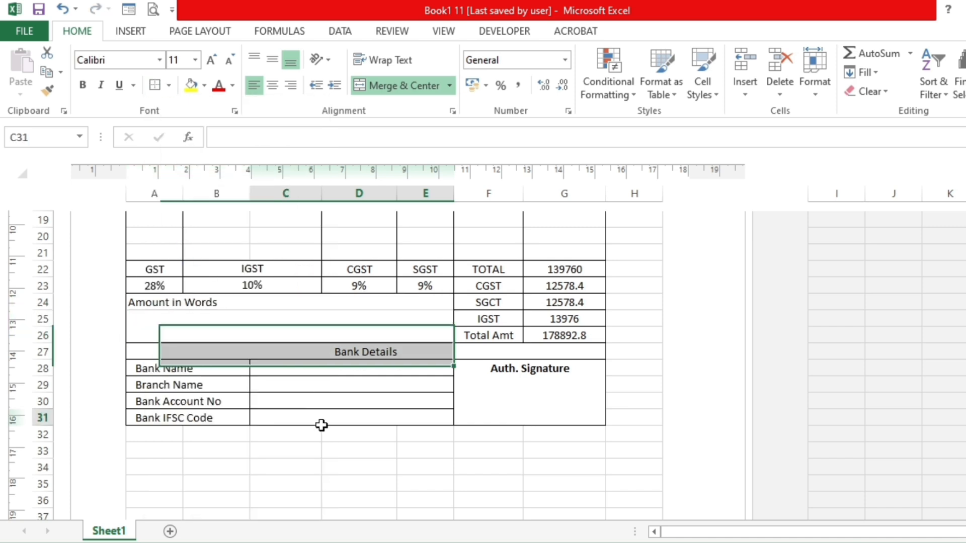
# - Review the whole invoice in print preview, from the company heading to the bank details, and return to the sheet
pyautogui.click(153, 10)
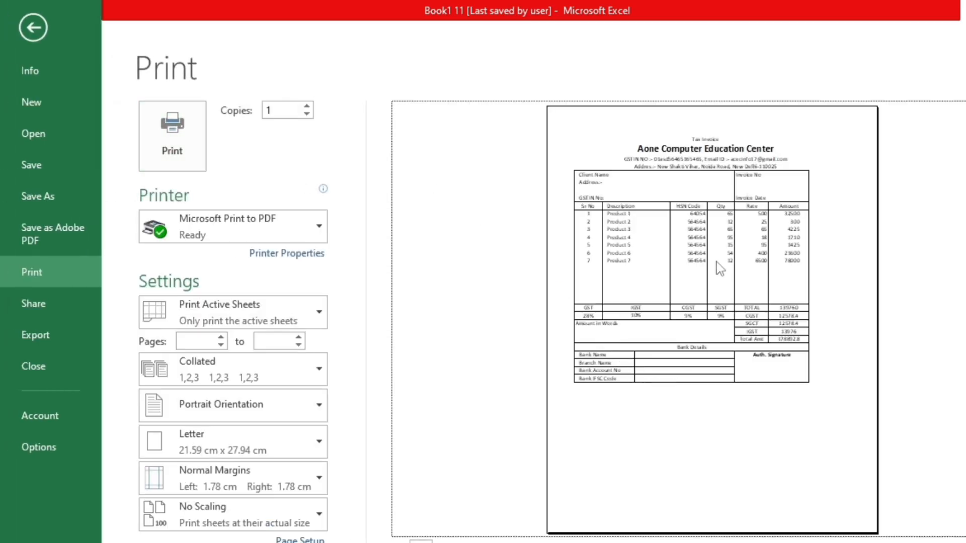
pyautogui.click(716, 265)
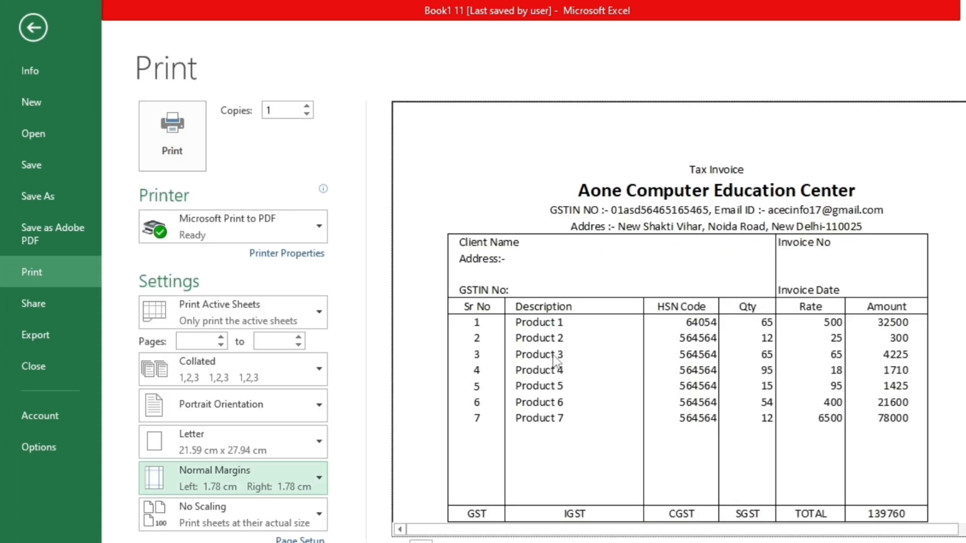
pyautogui.scroll(-2, 723, 404)
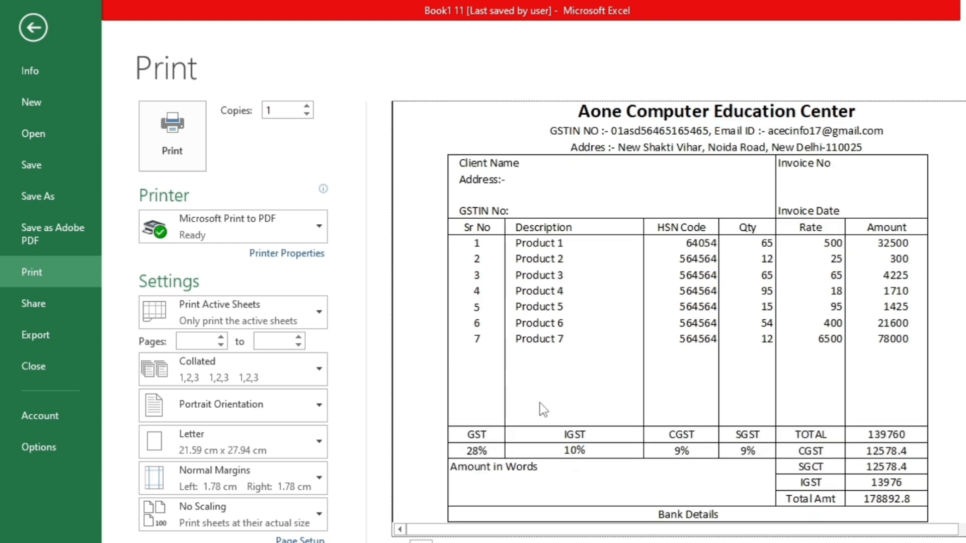
pyautogui.scroll(-2, 608, 391)
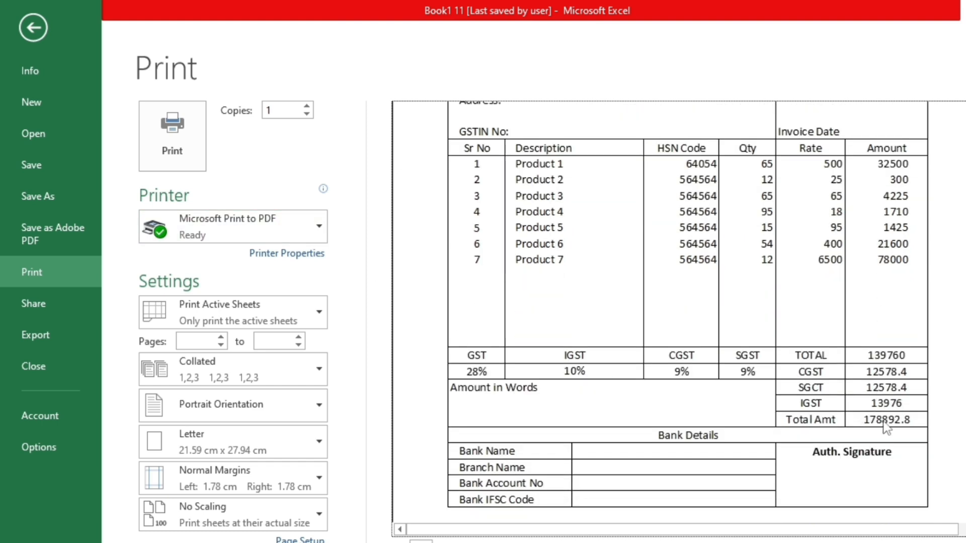
pyautogui.click(42, 25)
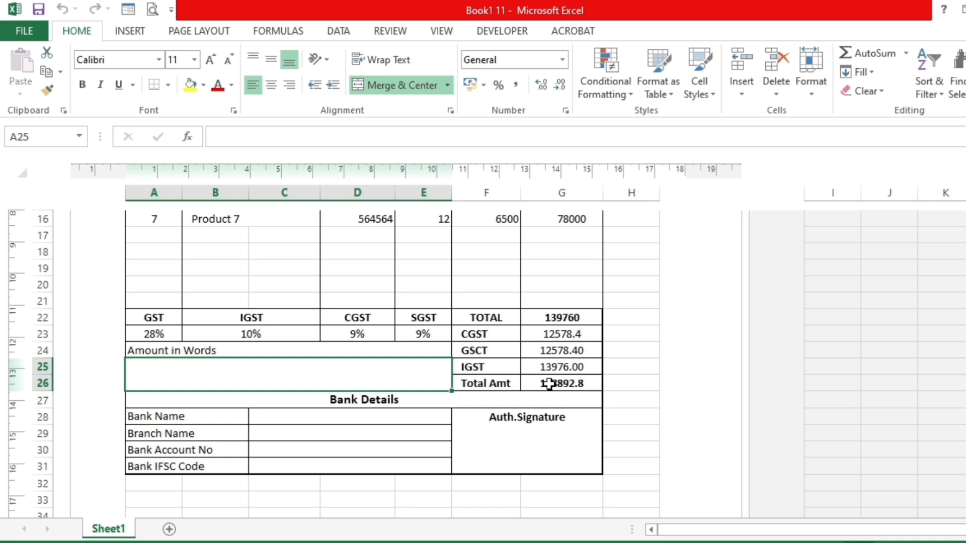
# - Switch to Chrome and search Google for "aone computer education center"
pyautogui.click(550, 382)
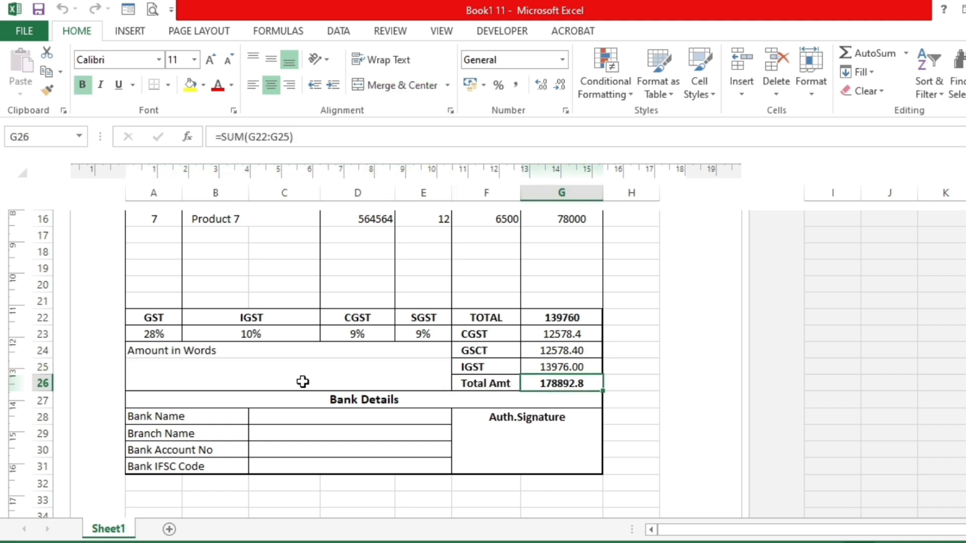
pyautogui.click(233, 381)
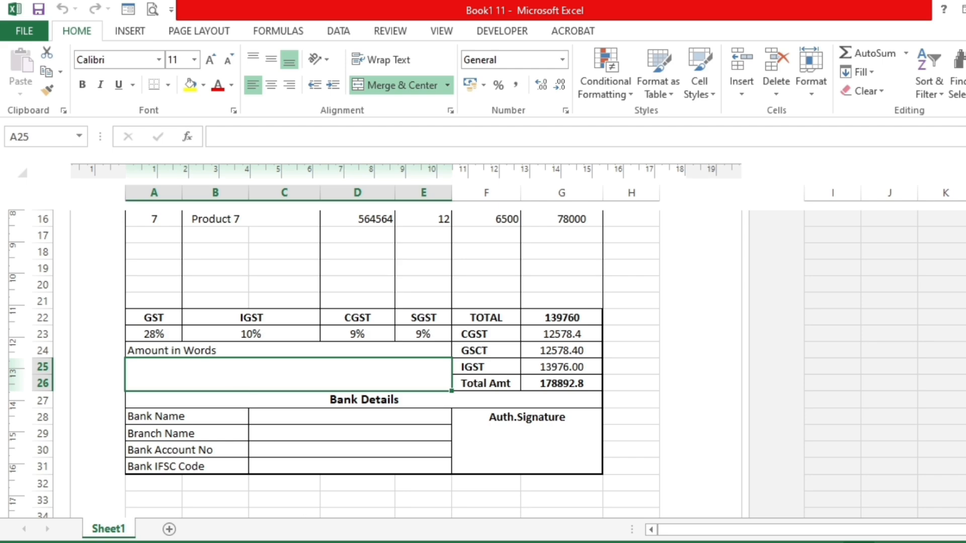
pyautogui.click(468, 542)
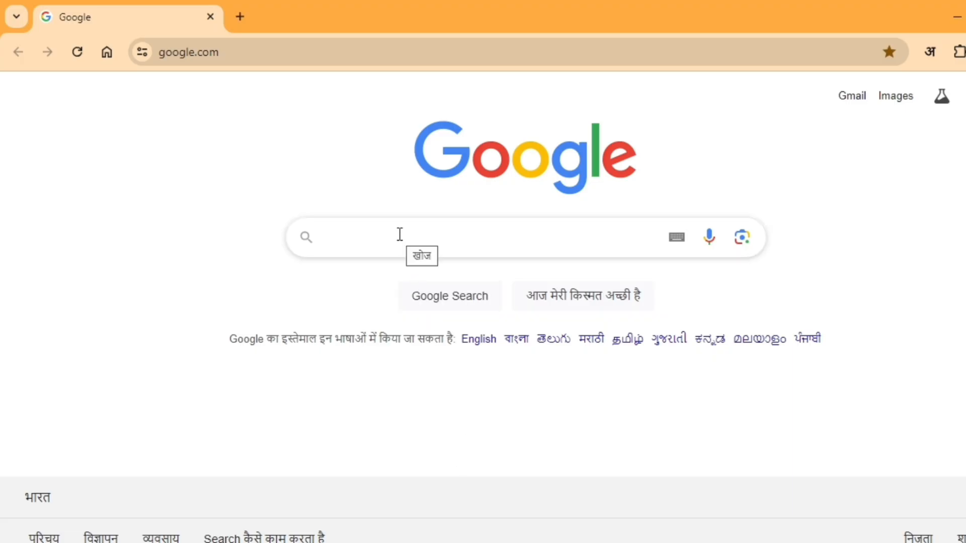
pyautogui.write('aon')
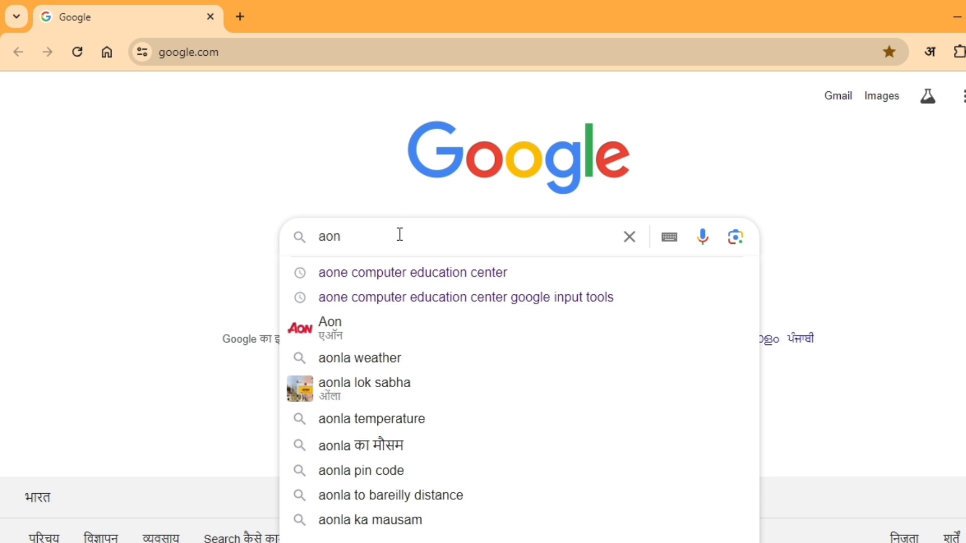
pyautogui.press('Down')
pyautogui.press('Return')
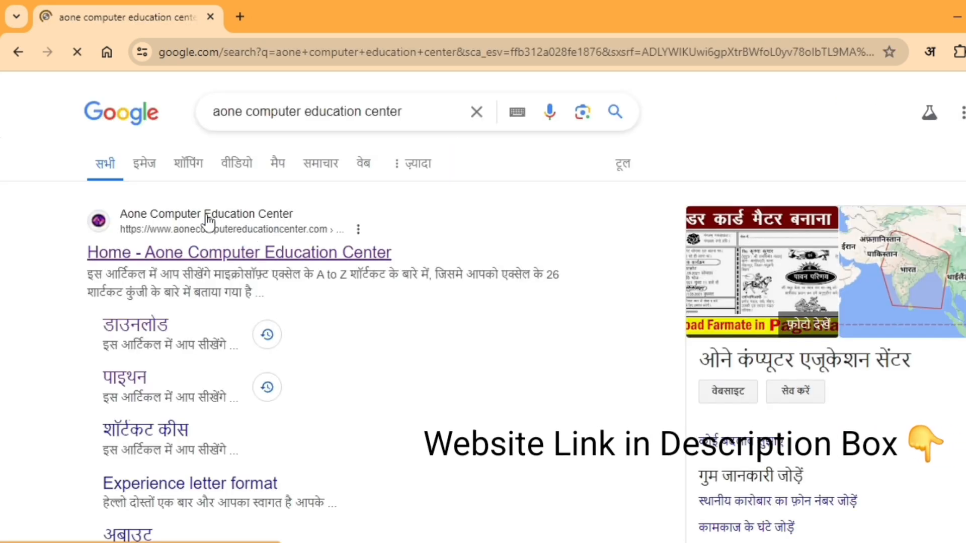
# - Open the Aone Computer Education Center website and go to its डाउनलोड page
pyautogui.click(199, 252)
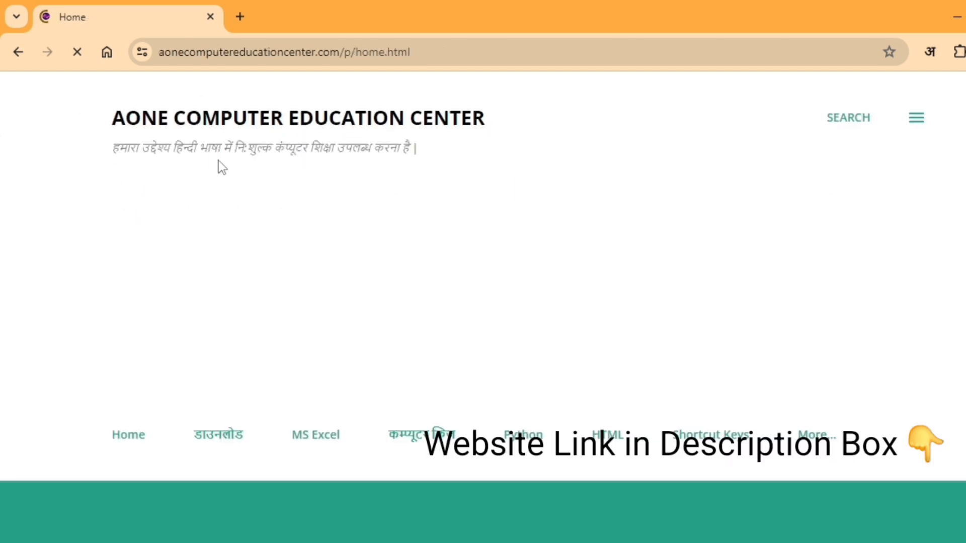
pyautogui.scroll(-5, 244, 240)
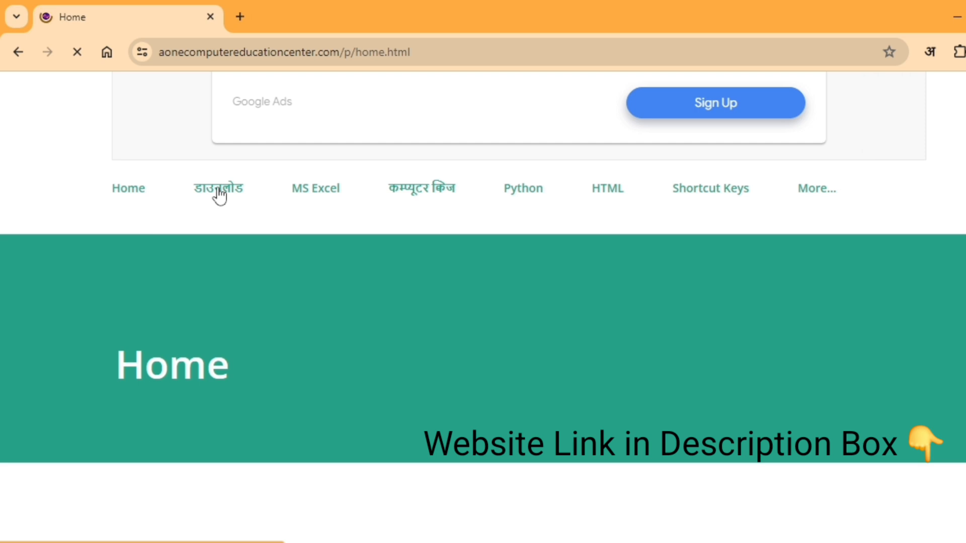
pyautogui.click(220, 196)
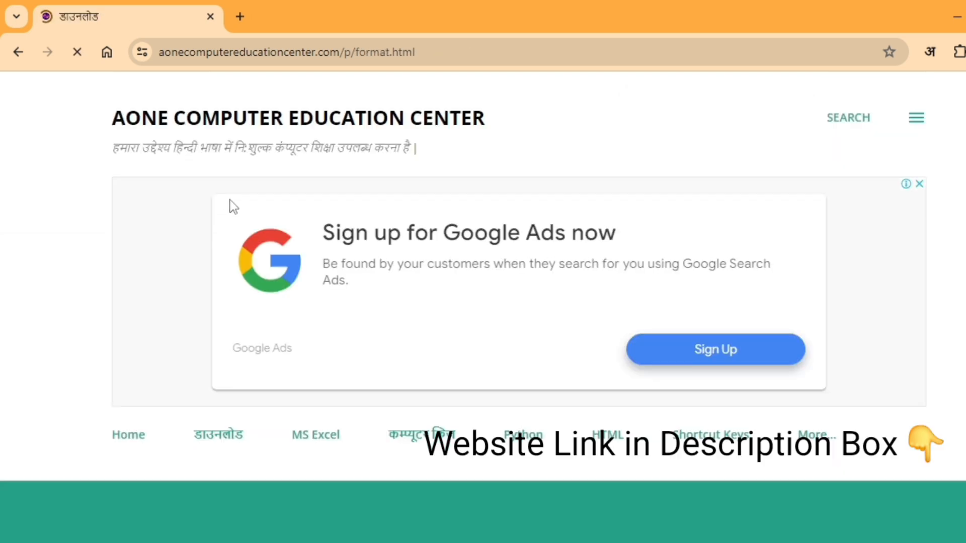
# - Open the article "How To Convert Number into Word in Indian Rupees" from the Excel Tutorial In Hindi list and view its content
pyautogui.scroll(-3, 231, 206)
pyautogui.moveTo(158, 363); pyautogui.dragTo(321, 364)
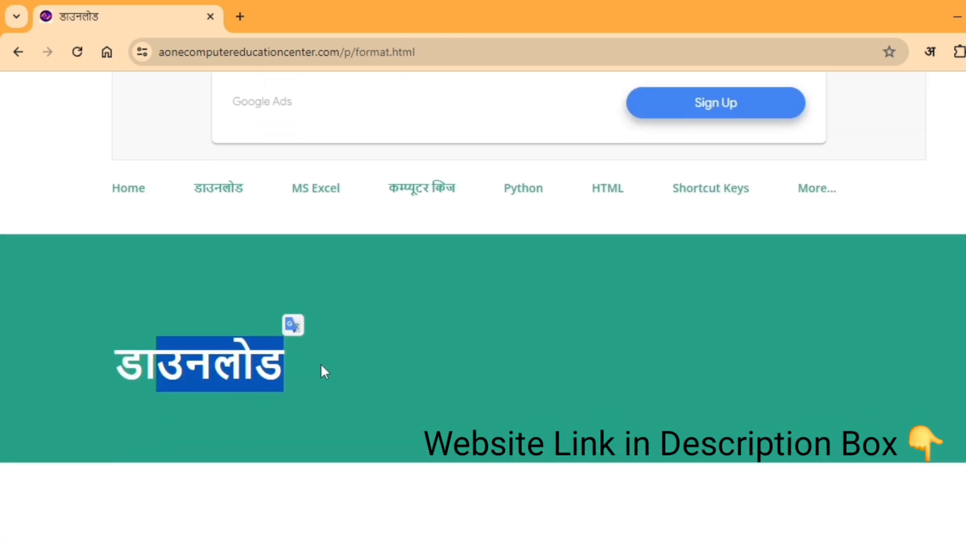
pyautogui.scroll(-15, 322, 365)
pyautogui.scroll(-20, 324, 365)
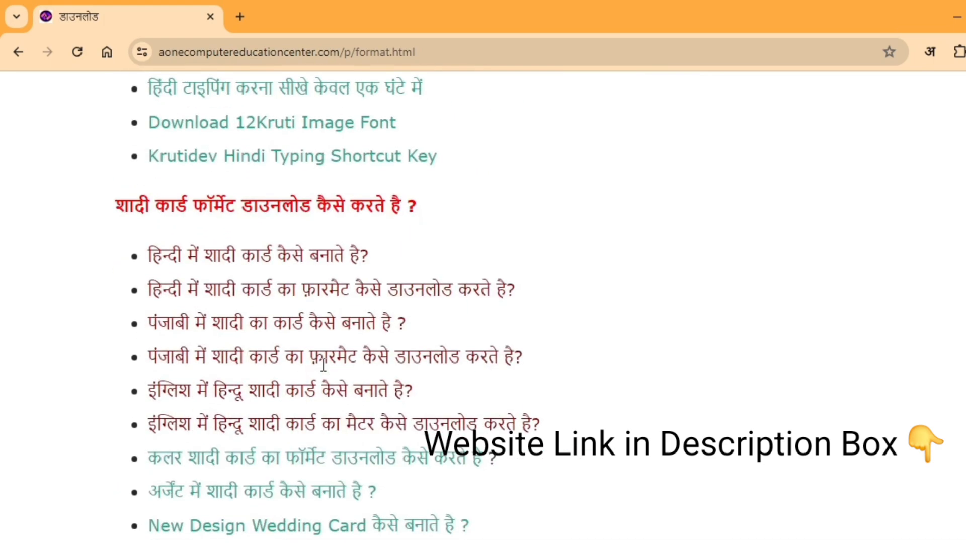
pyautogui.scroll(-8, 322, 365)
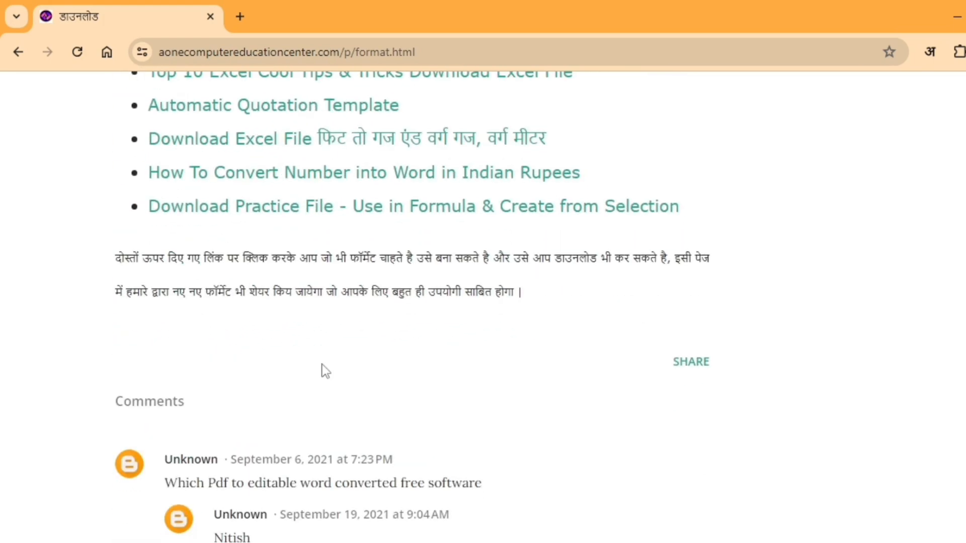
pyautogui.scroll(8, 323, 364)
pyautogui.scroll(-2, 323, 369)
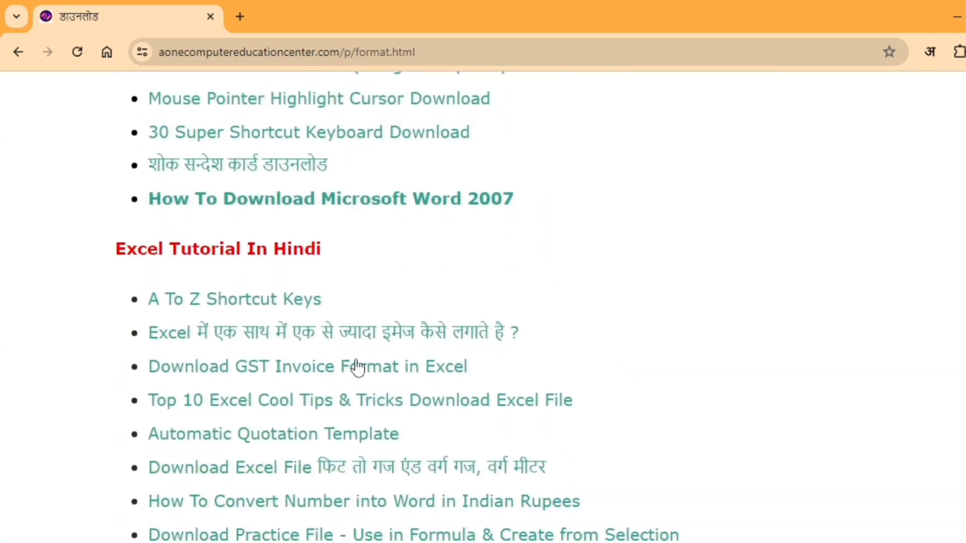
pyautogui.moveTo(127, 248); pyautogui.dragTo(286, 248)
pyautogui.scroll(-6, 461, 287)
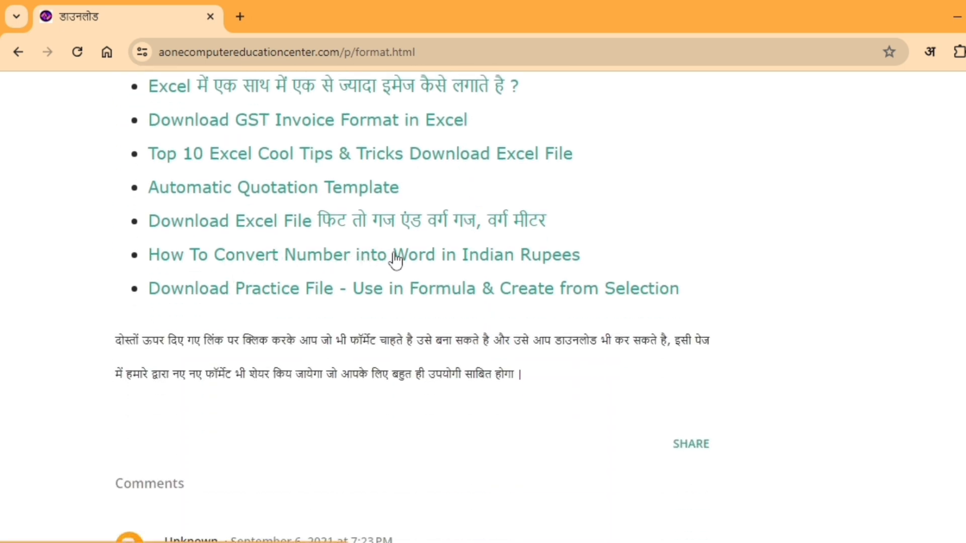
pyautogui.click(354, 259)
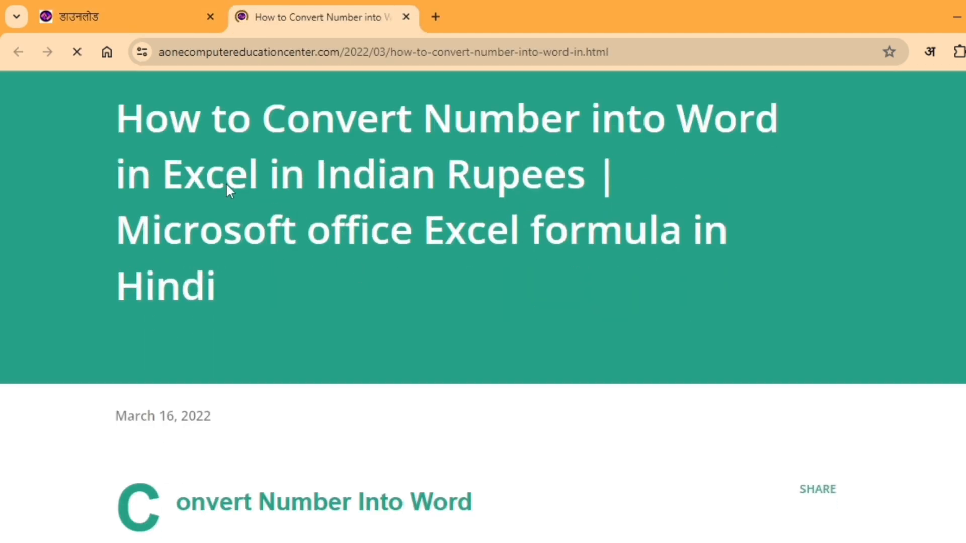
pyautogui.scroll(-10, 203, 160)
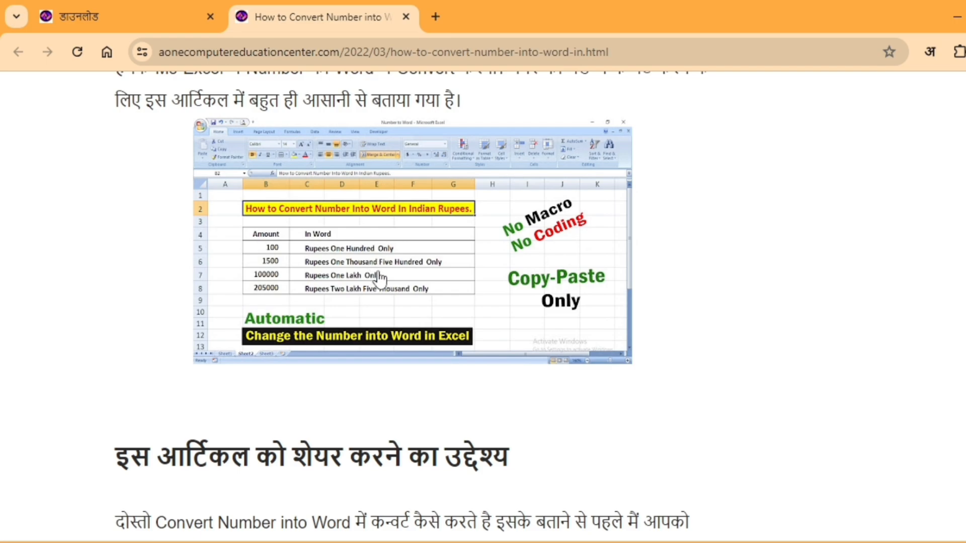
# - Download the "Number to Word" text file from the article and open it in Notepad
pyautogui.scroll(-20, 381, 277)
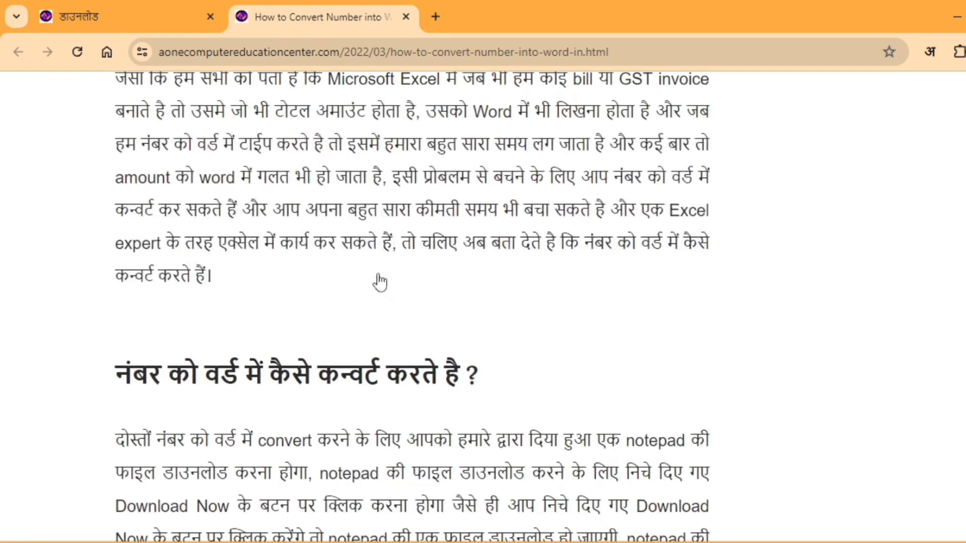
pyautogui.scroll(-6, 381, 279)
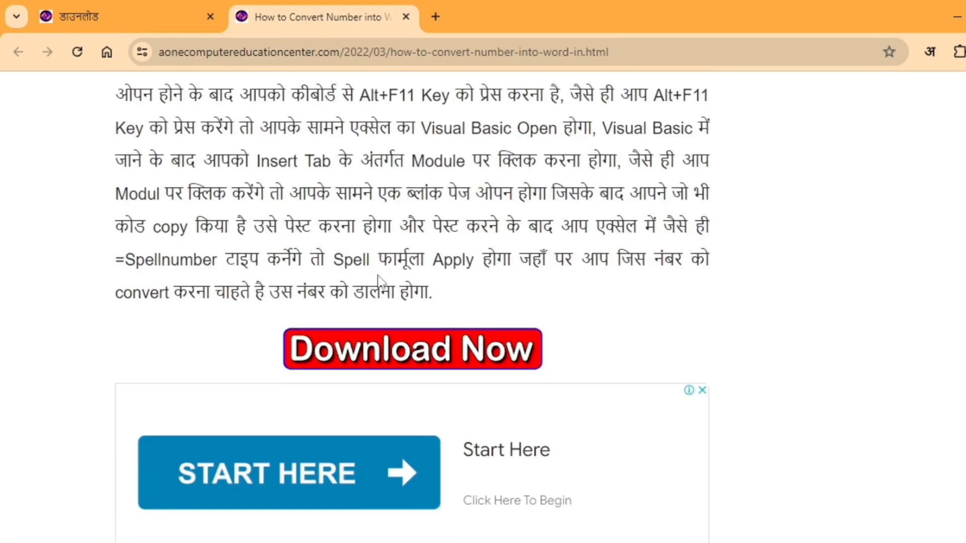
pyautogui.click(336, 355)
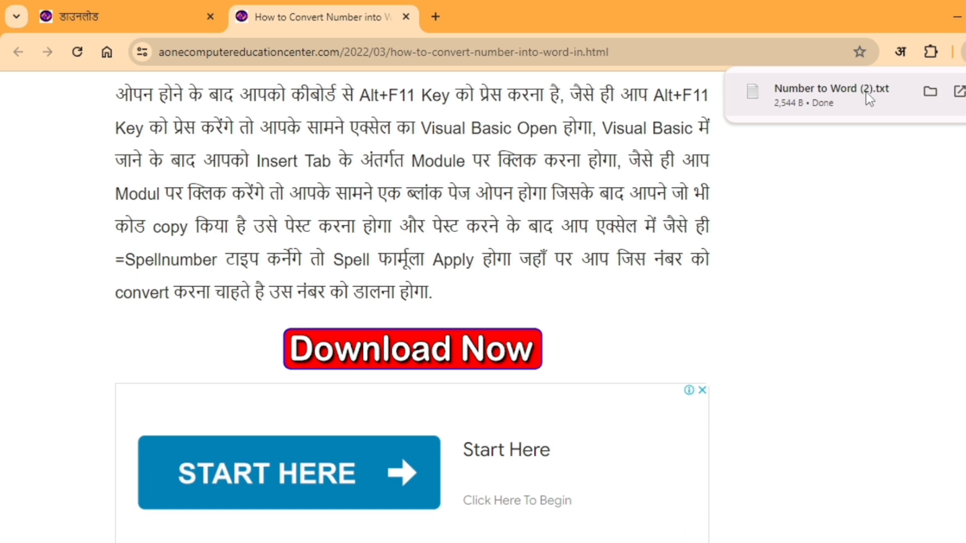
pyautogui.click(866, 92)
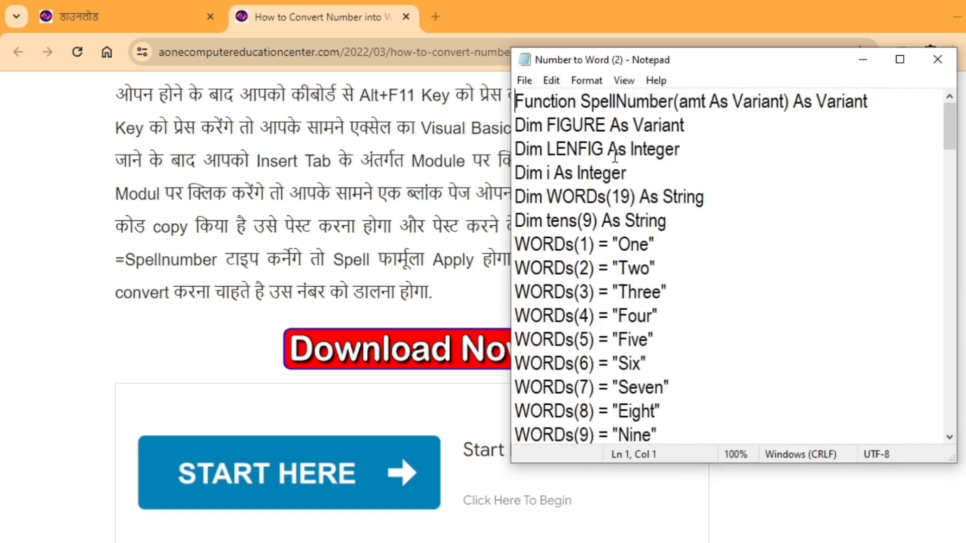
# - Copy the entire SpellNumber function code from the text file
pyautogui.scroll(-6, 615, 156)
pyautogui.scroll(6, 615, 156)
pyautogui.click(551, 81)
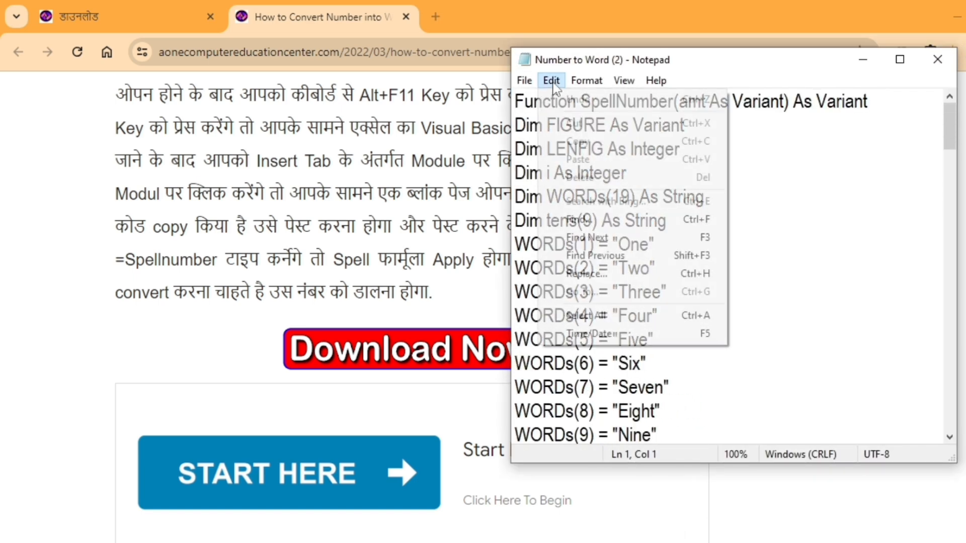
pyautogui.click(602, 315)
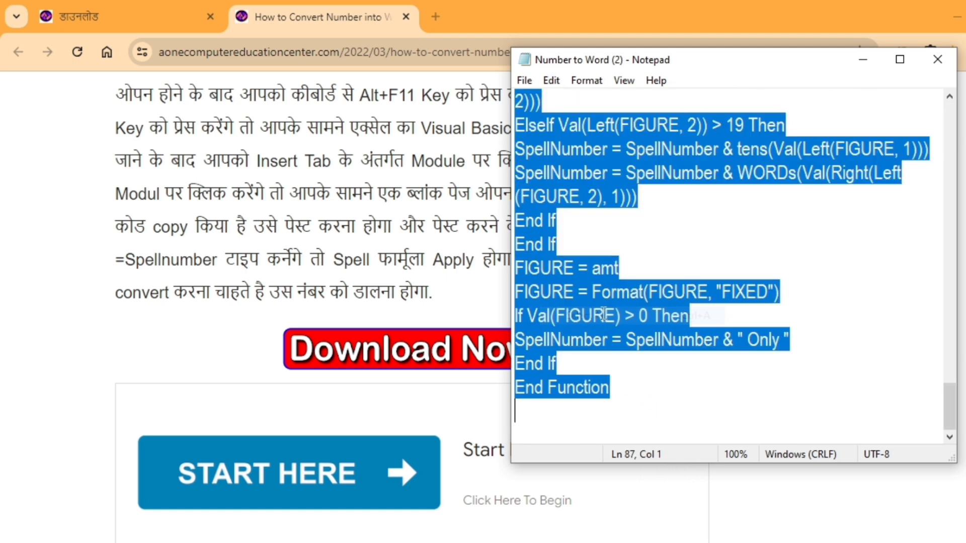
pyautogui.click(551, 83)
pyautogui.click(575, 145)
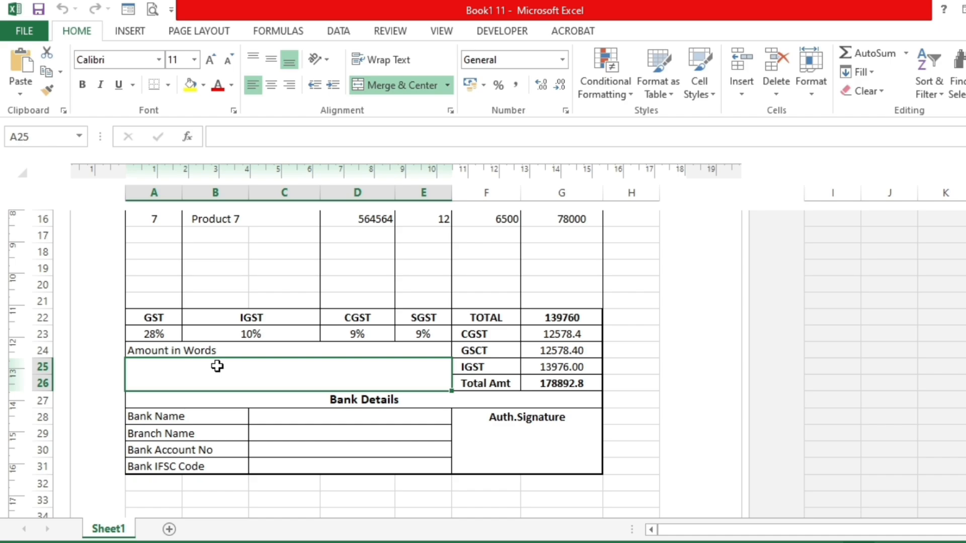
# - Insert a new module in the workbook's Visual Basic editor, paste the copied SpellNumber code into it, and return to the Excel sheet
pyautogui.hotkey('alt', 'F11')
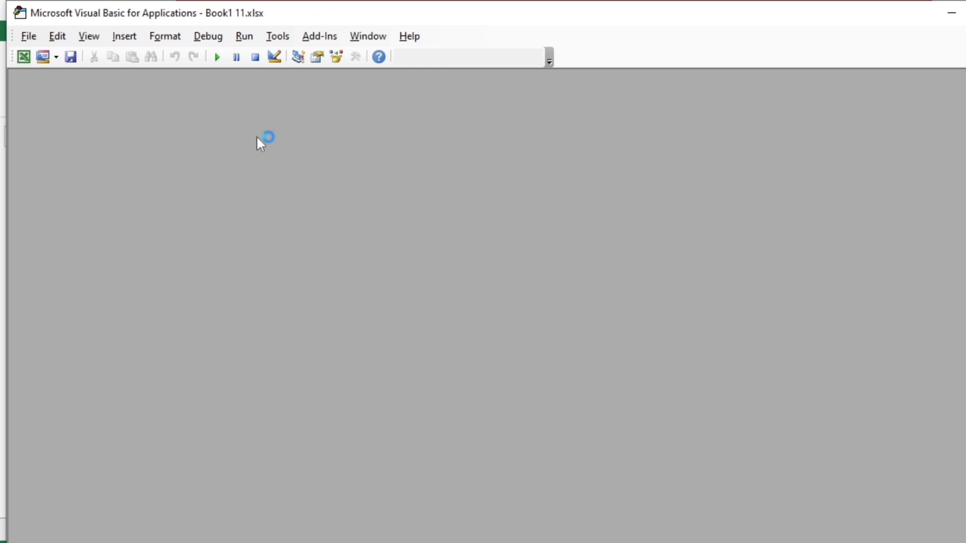
pyautogui.click(122, 40)
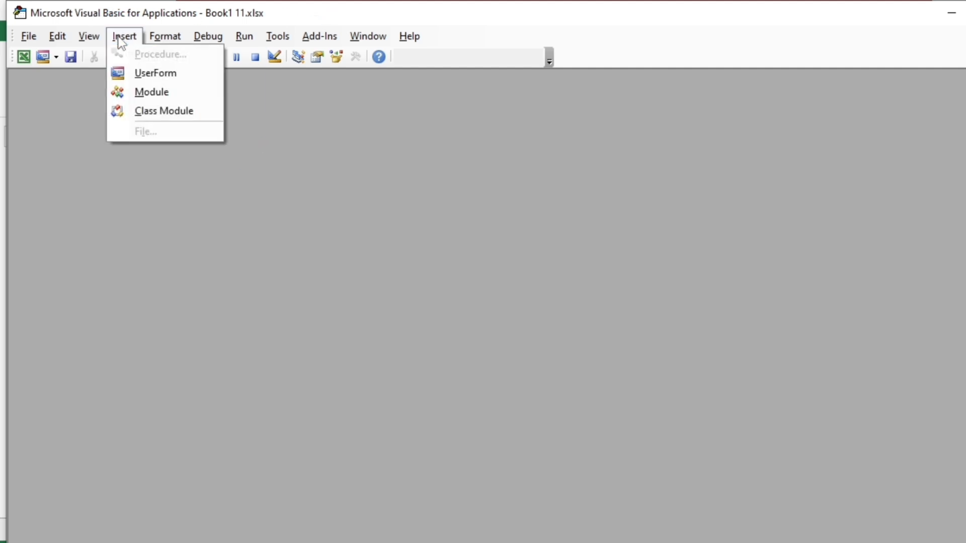
pyautogui.click(159, 96)
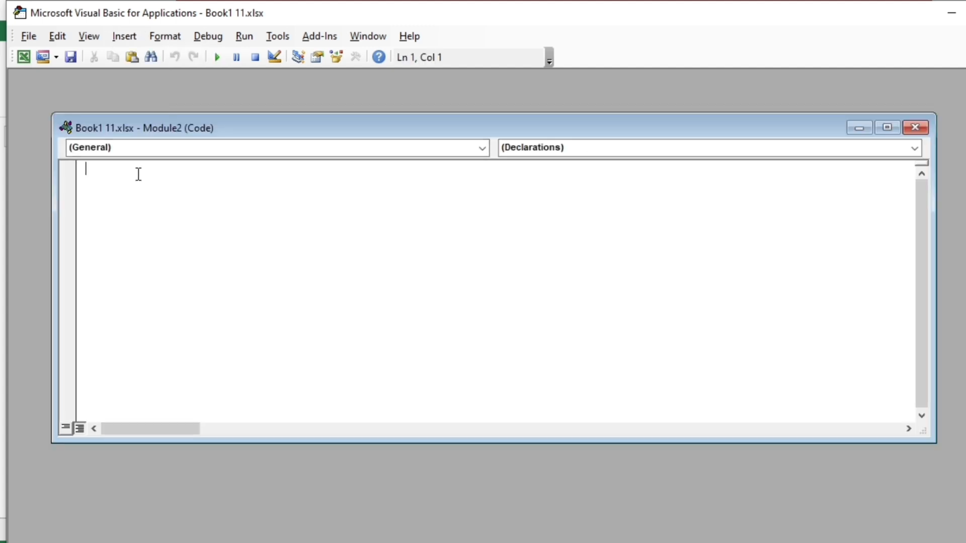
pyautogui.rightClick(139, 174)
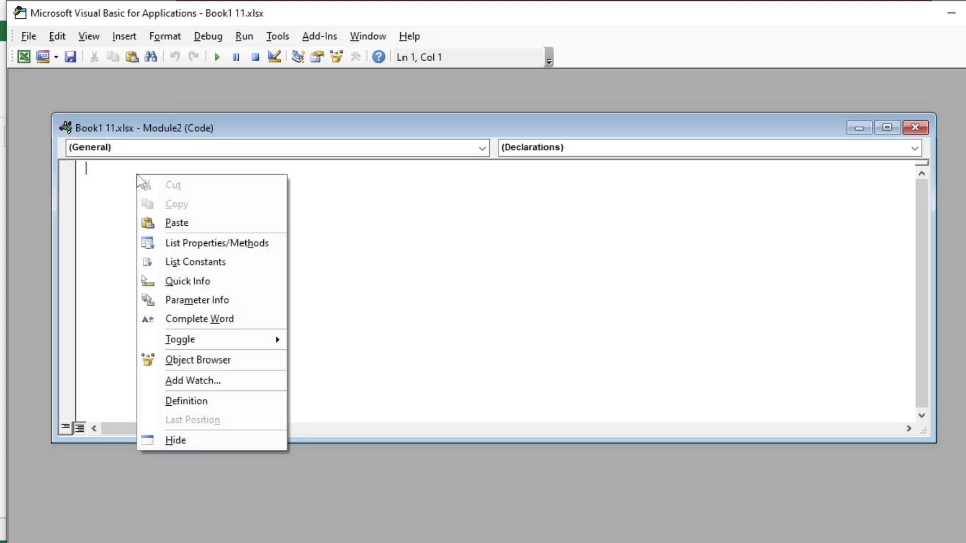
pyautogui.click(173, 221)
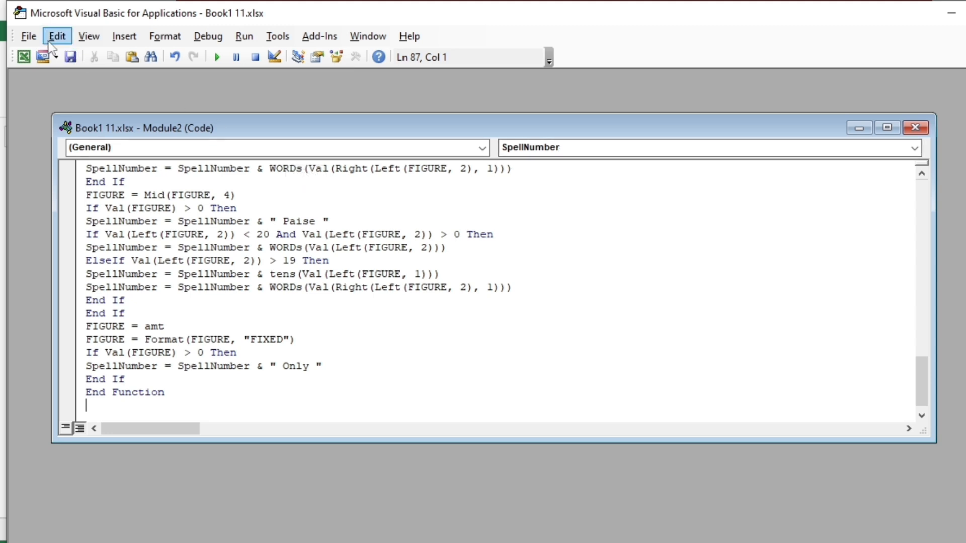
pyautogui.click(23, 56)
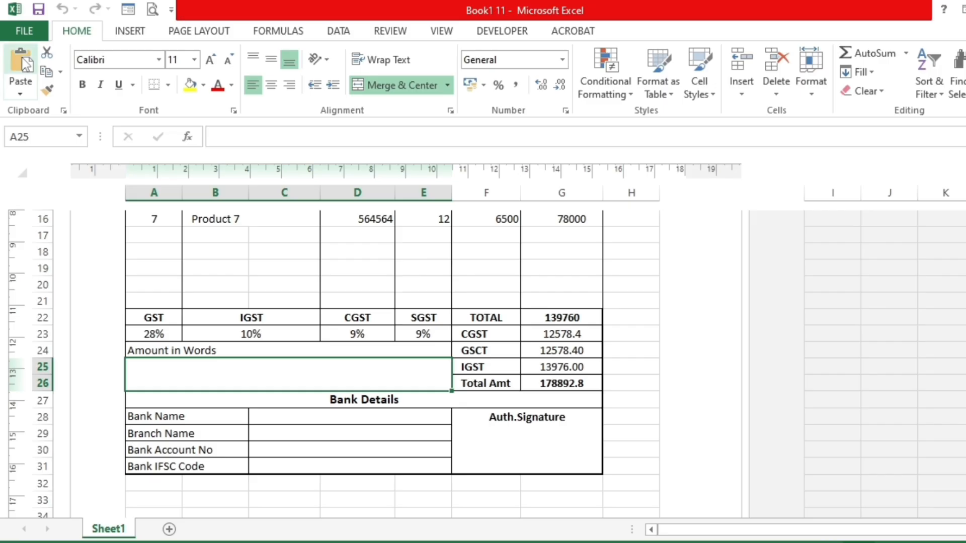
# - Enter the formula =SpellNumber(G26) in merged cell A25 below Amount in Words
pyautogui.doubleClick(251, 365)
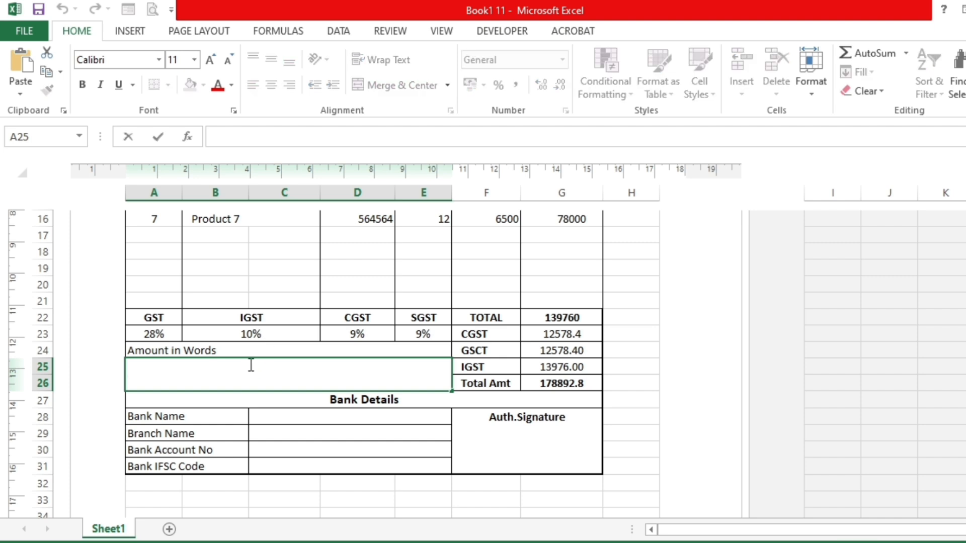
pyautogui.write('=spe')
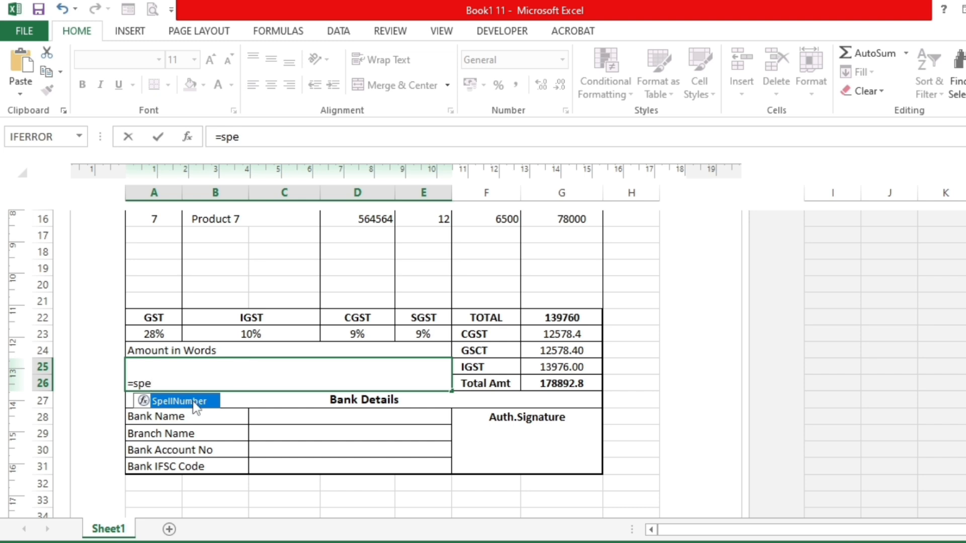
pyautogui.doubleClick(194, 403)
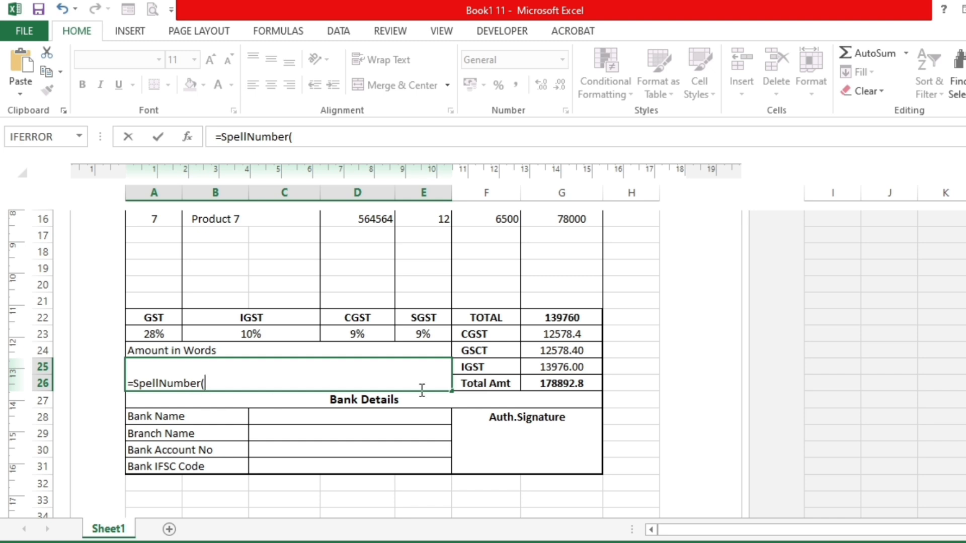
pyautogui.click(580, 381)
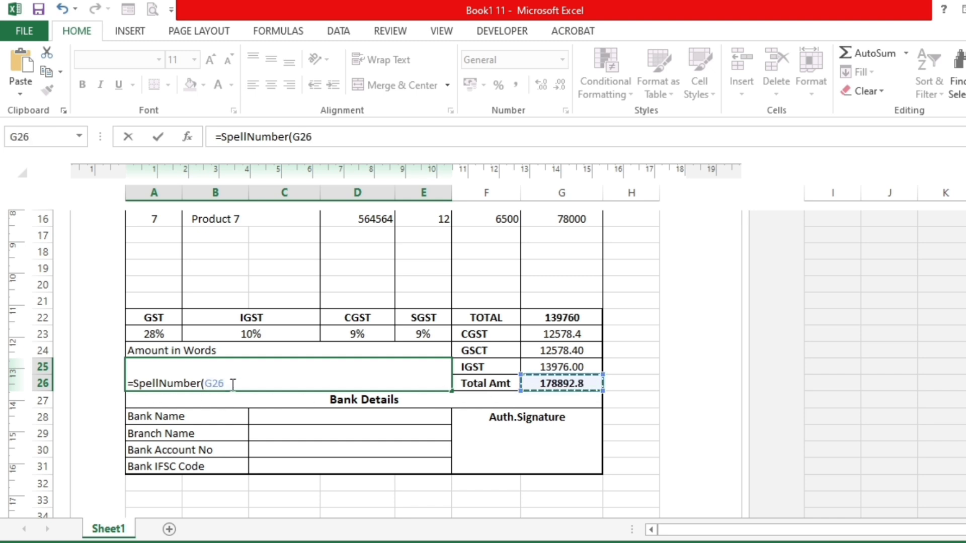
pyautogui.write(')')
pyautogui.press('Return')
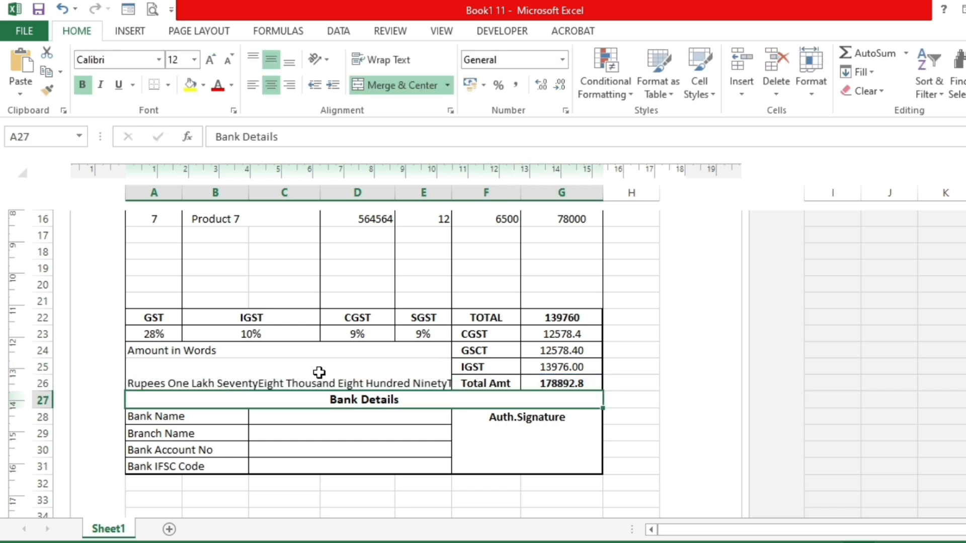
# - Wrap the amount-in-words text in A25 and align it to the top of the cell
pyautogui.click(561, 383)
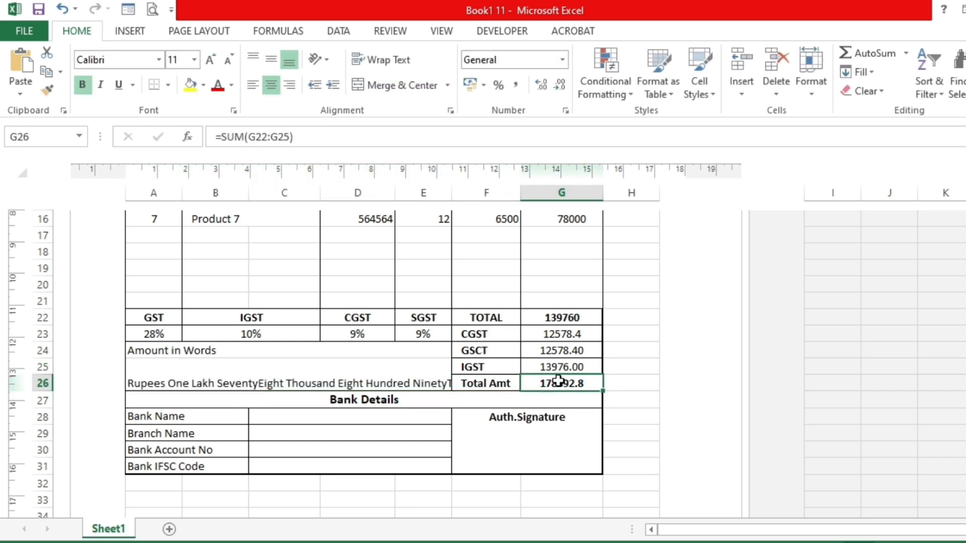
pyautogui.click(229, 375)
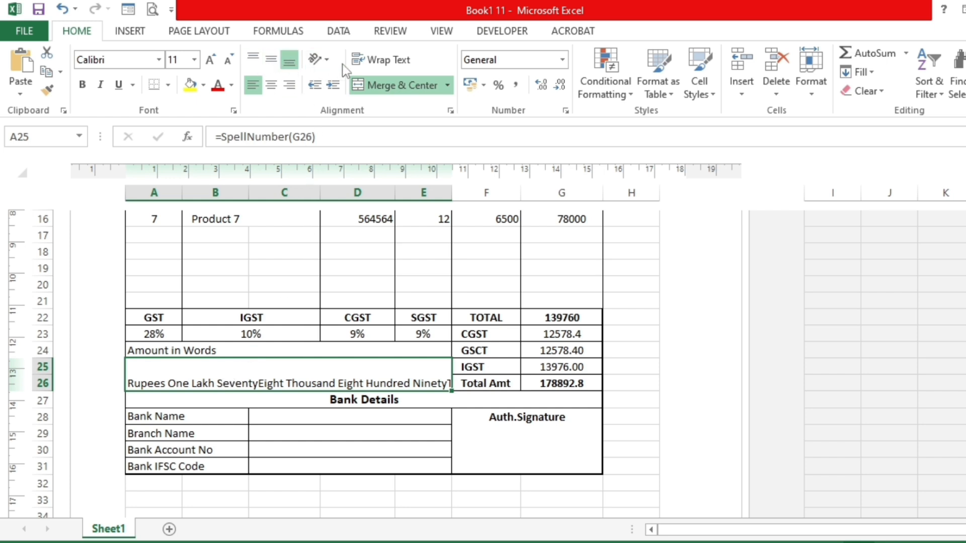
pyautogui.click(385, 61)
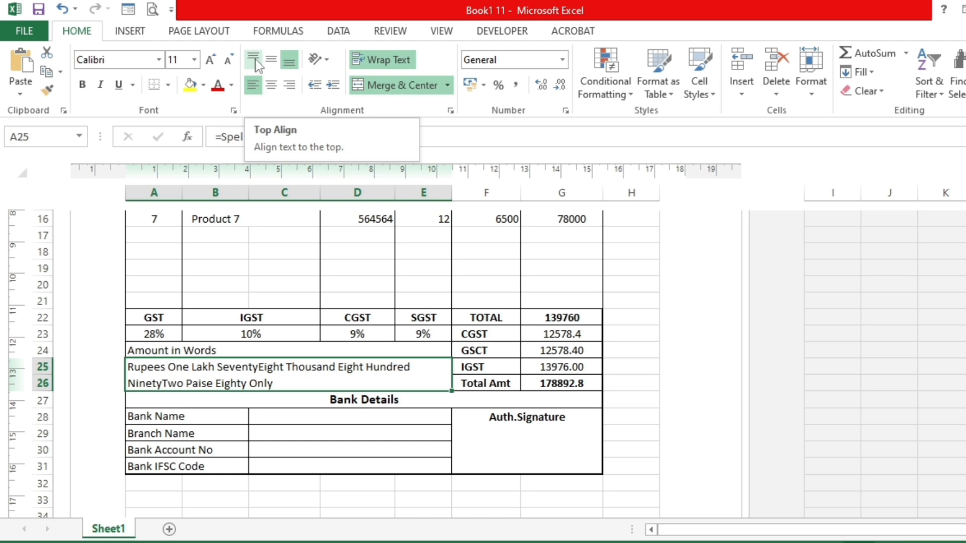
pyautogui.click(256, 62)
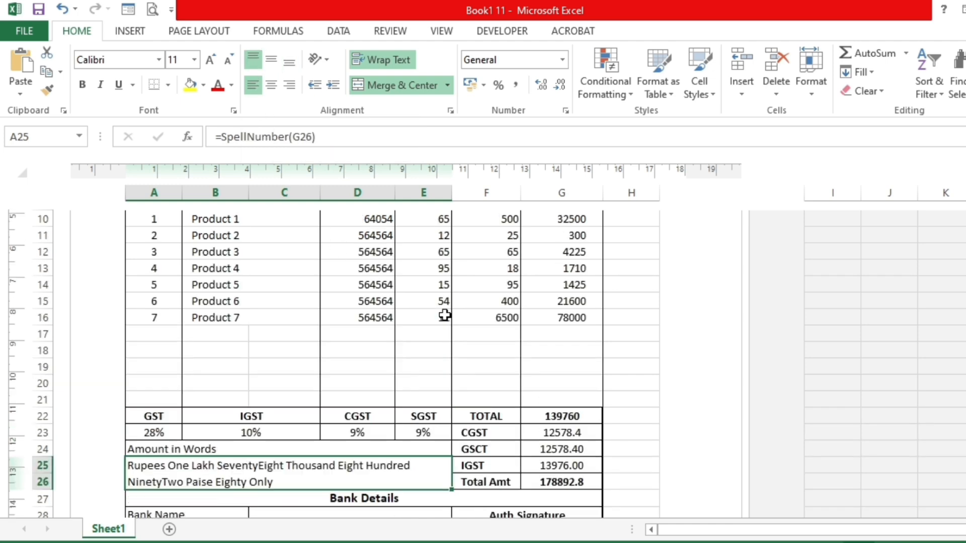
# - Try a rate of 5 for Product 7 to test the totals and the amount-in-words formula
pyautogui.scroll(2, 441, 315)
pyautogui.moveTo(563, 413); pyautogui.dragTo(564, 485)
pyautogui.click(507, 317)
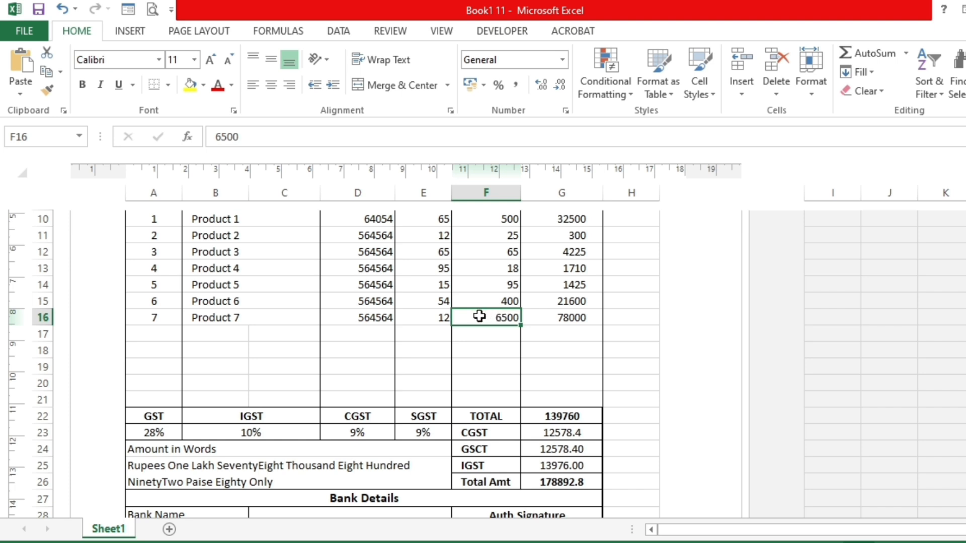
pyautogui.write('5')
pyautogui.press('Return')
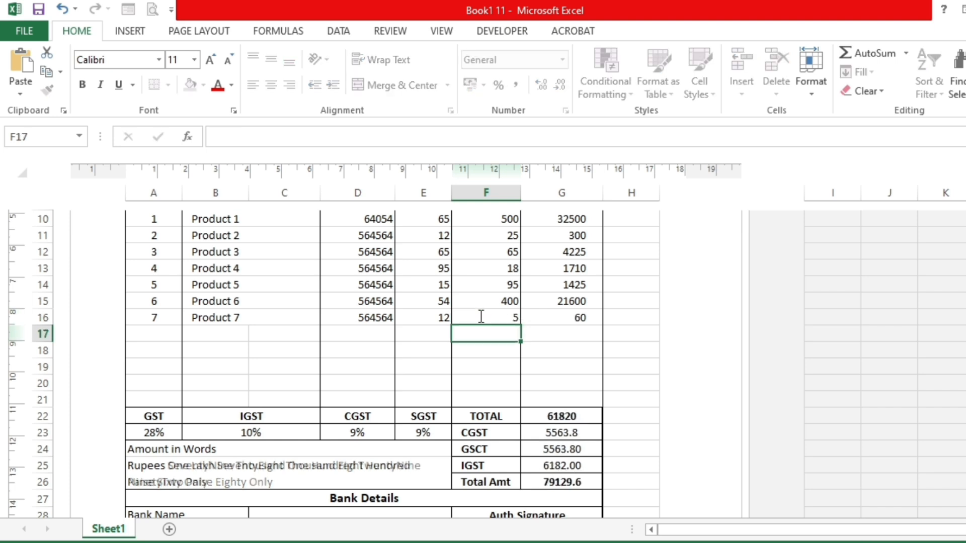
# - Check the totals in G22:G26 and the amount in words, and set Product 7's rate to 5000
pyautogui.moveTo(565, 414); pyautogui.dragTo(565, 481)
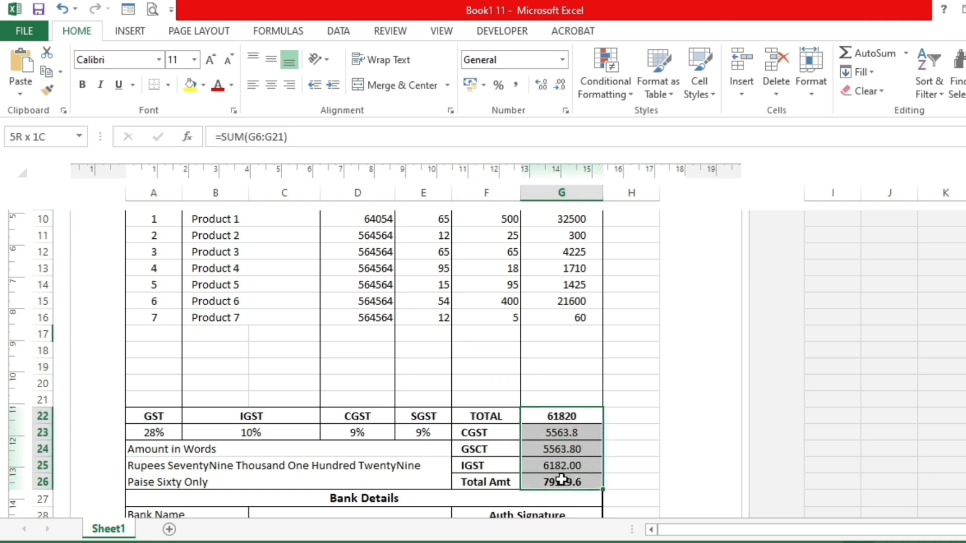
pyautogui.click(378, 478)
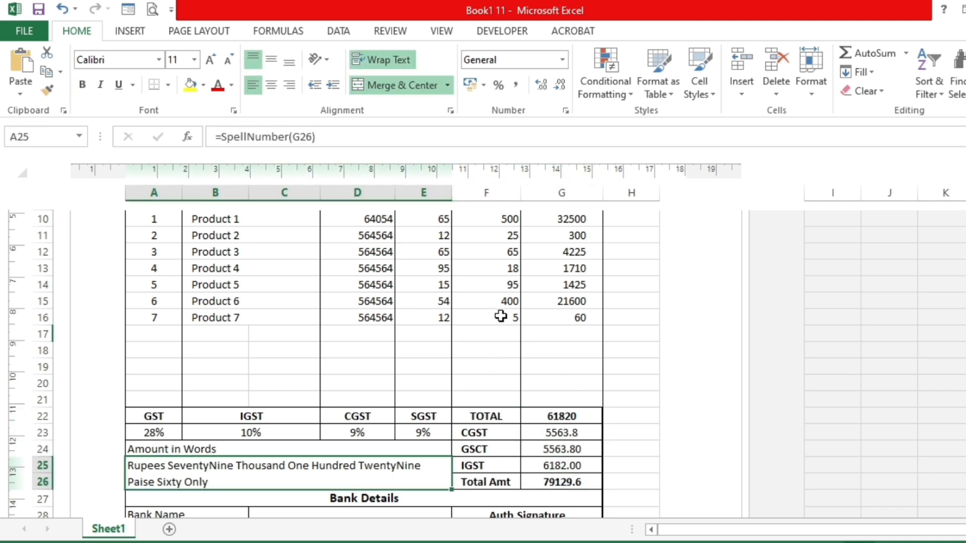
pyautogui.doubleClick(500, 317)
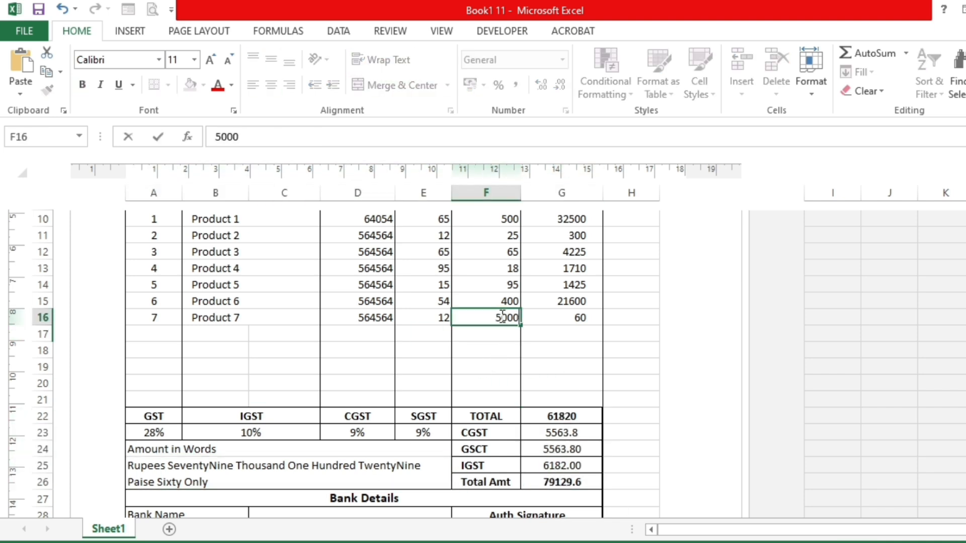
pyautogui.press('Return')
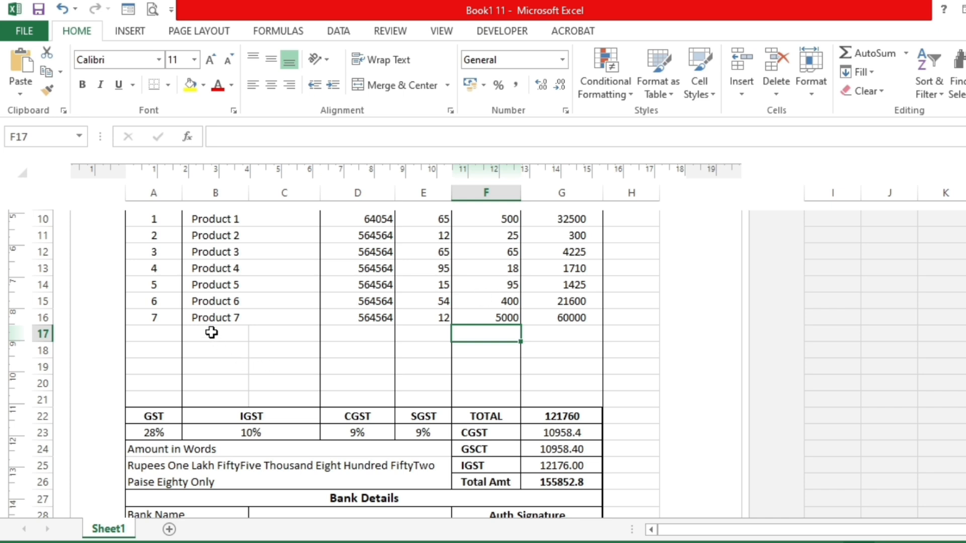
# - Extend the description and HSN code from the Product 7 row into row 17, giving Product 8 with code 564564
pyautogui.click(215, 317)
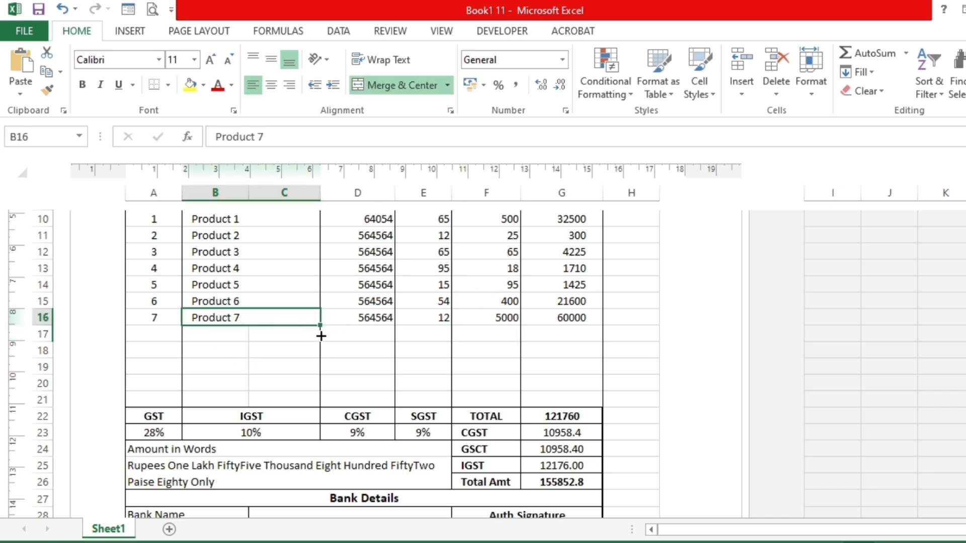
pyautogui.moveTo(321, 336); pyautogui.dragTo(324, 346)
pyautogui.click(352, 334)
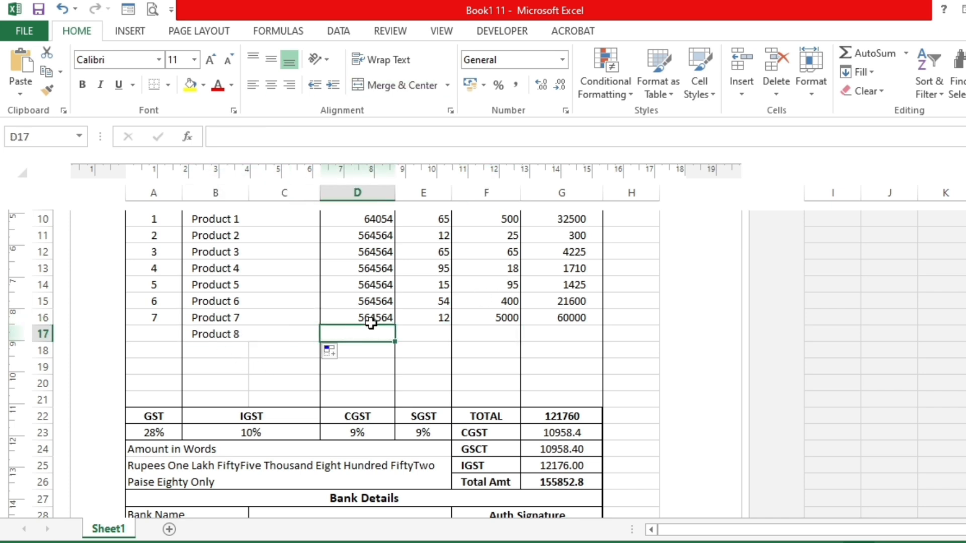
pyautogui.moveTo(371, 323); pyautogui.dragTo(390, 335)
# - Enter a quantity of 65 and a rate of 4500 for Product 8
pyautogui.click(433, 328)
pyautogui.write('65')
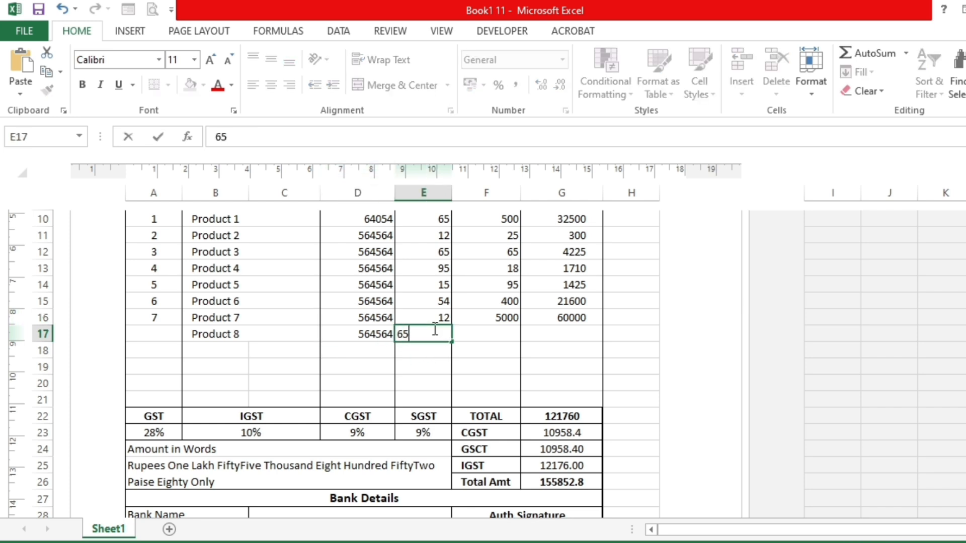
pyautogui.press('Return')
pyautogui.click(468, 331)
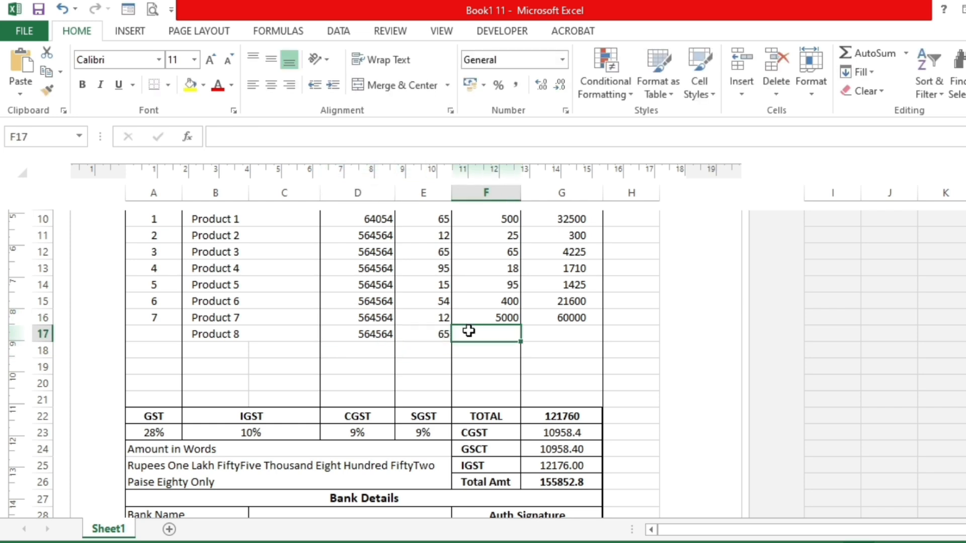
pyautogui.write('4500')
pyautogui.press('Tab')
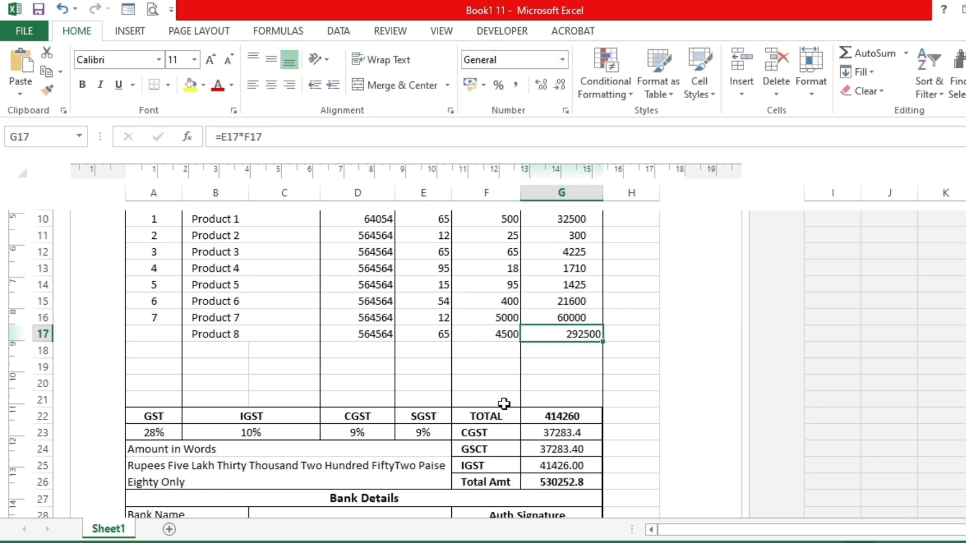
# - Apply the comma number style to the Amount column's product rows, G10:G21
pyautogui.scroll(1, 527, 425)
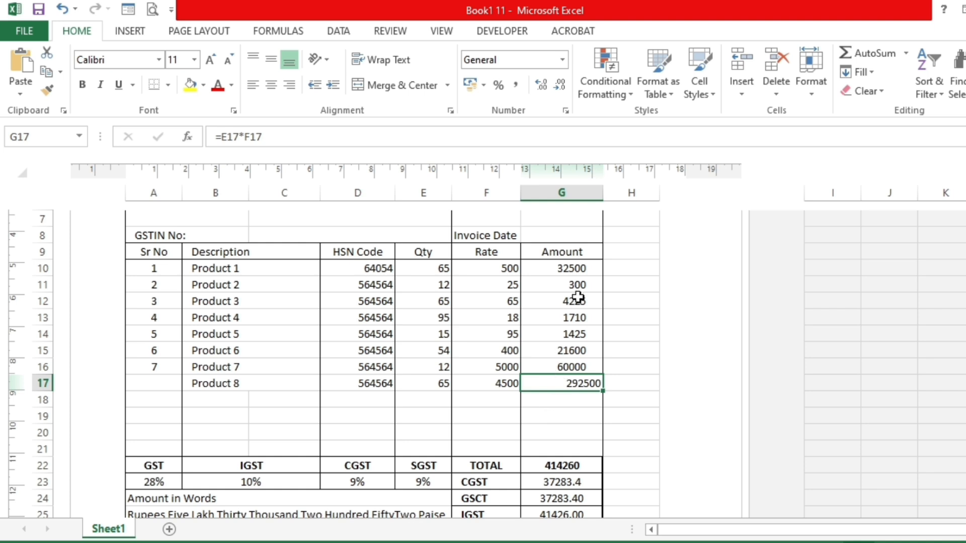
pyautogui.scroll(-2, 523, 389)
pyautogui.scroll(2, 526, 397)
pyautogui.moveTo(565, 267); pyautogui.dragTo(560, 447)
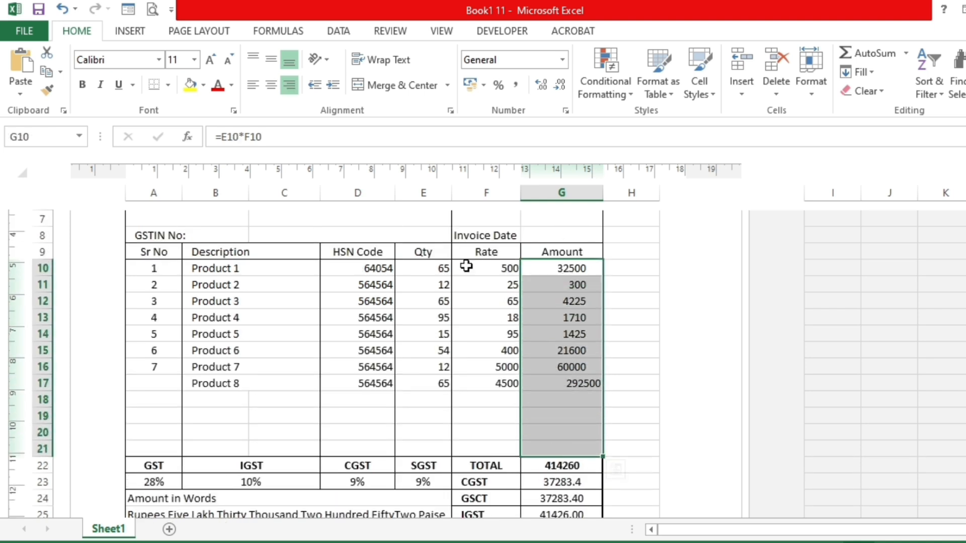
pyautogui.click(518, 85)
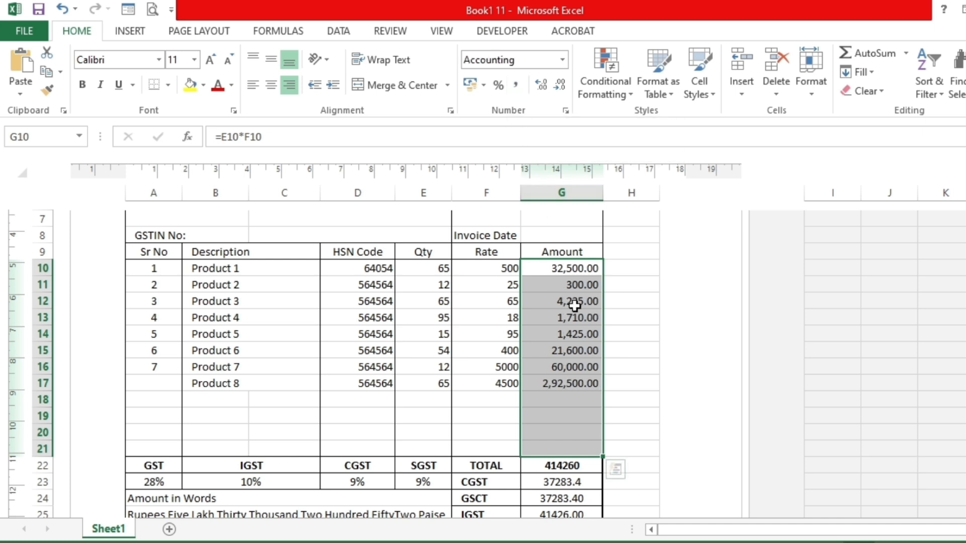
# - Apply the comma number style to the total and tax amounts in G22:G26
pyautogui.moveTo(572, 261); pyautogui.dragTo(576, 484)
pyautogui.scroll(-1, 566, 390)
pyautogui.click(515, 86)
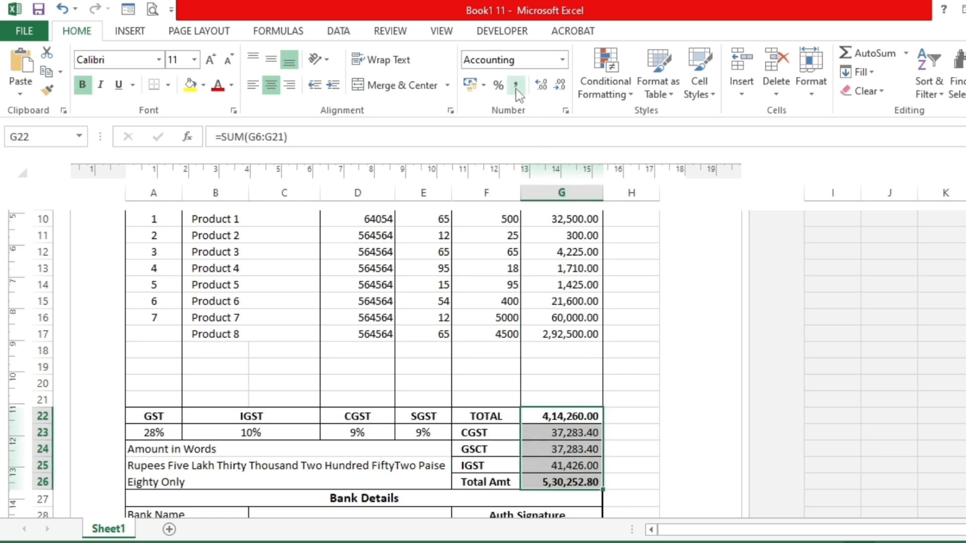
pyautogui.click(436, 316)
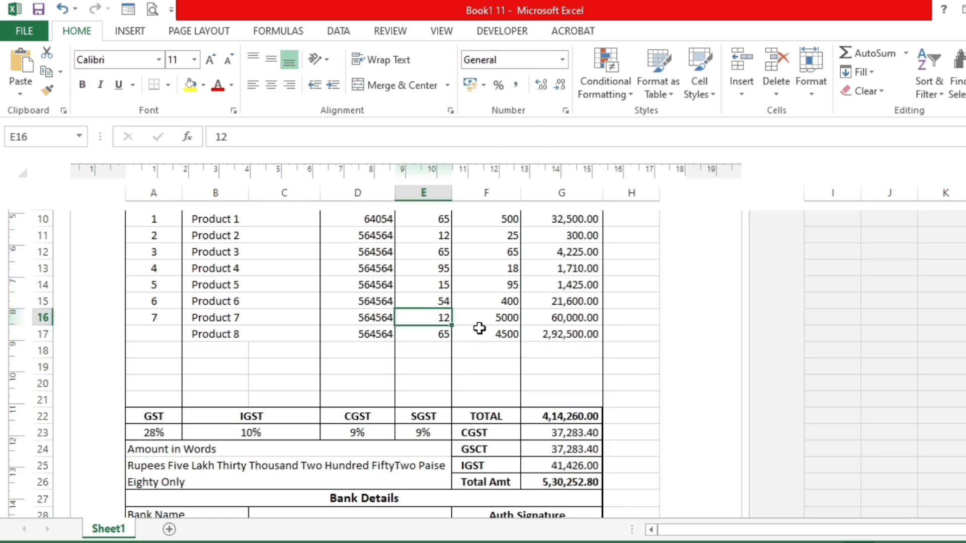
# - Make the product table's header row, from Sr No to Amount in row 9, bold
pyautogui.scroll(2, 225, 408)
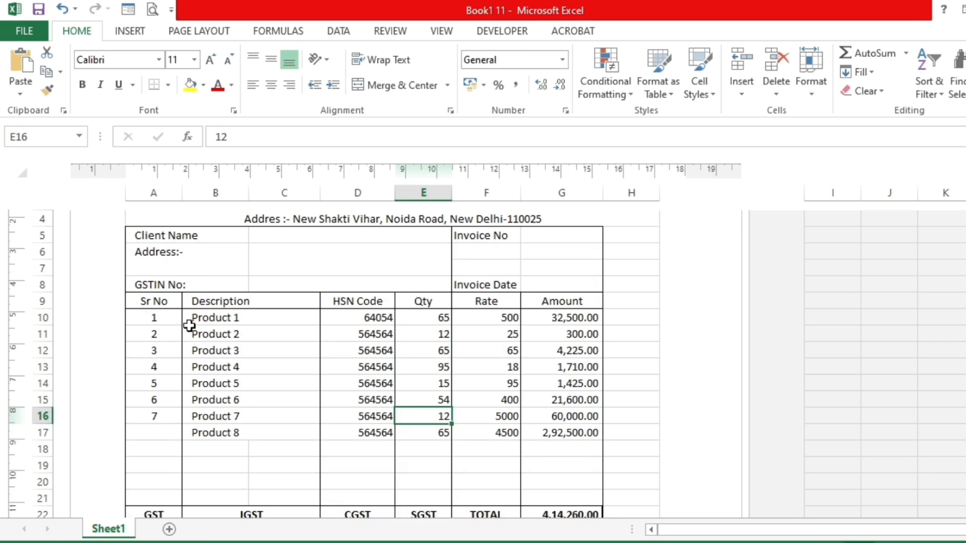
pyautogui.moveTo(158, 301); pyautogui.dragTo(559, 302)
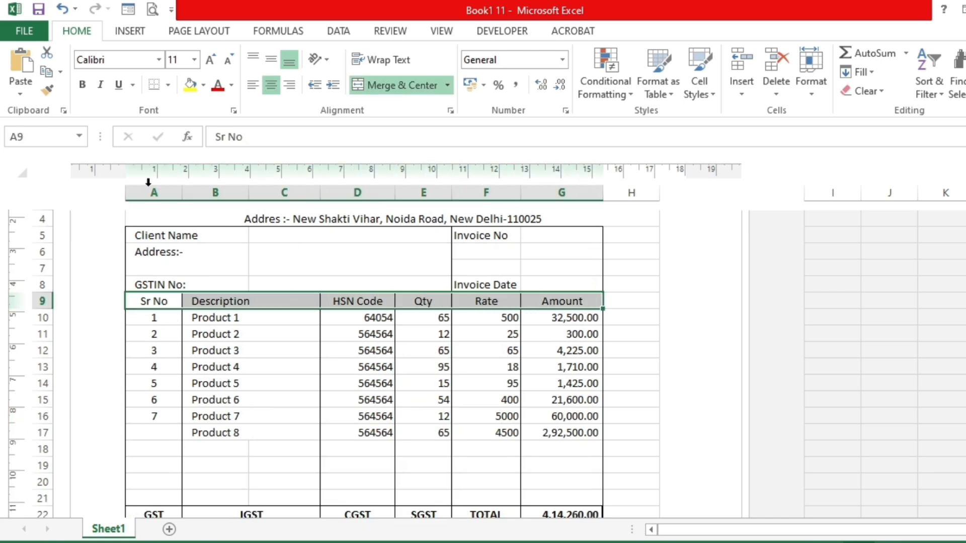
pyautogui.click(83, 86)
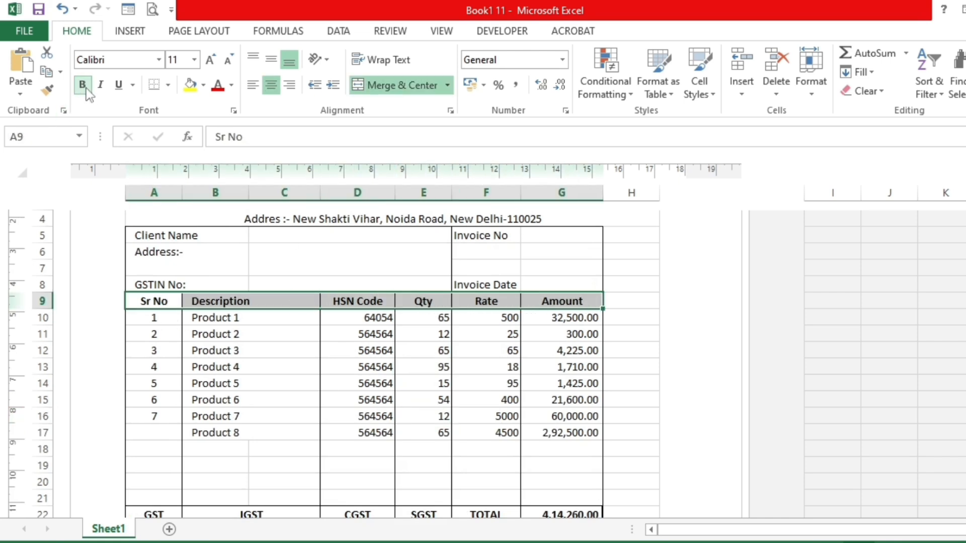
pyautogui.click(256, 343)
pyautogui.scroll(-3, 257, 344)
pyautogui.scroll(-2, 338, 401)
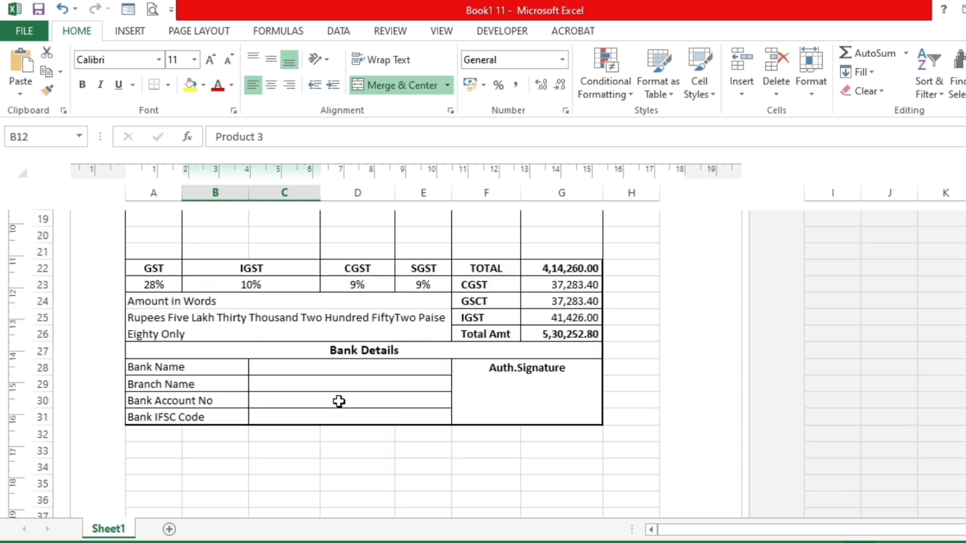
pyautogui.click(299, 326)
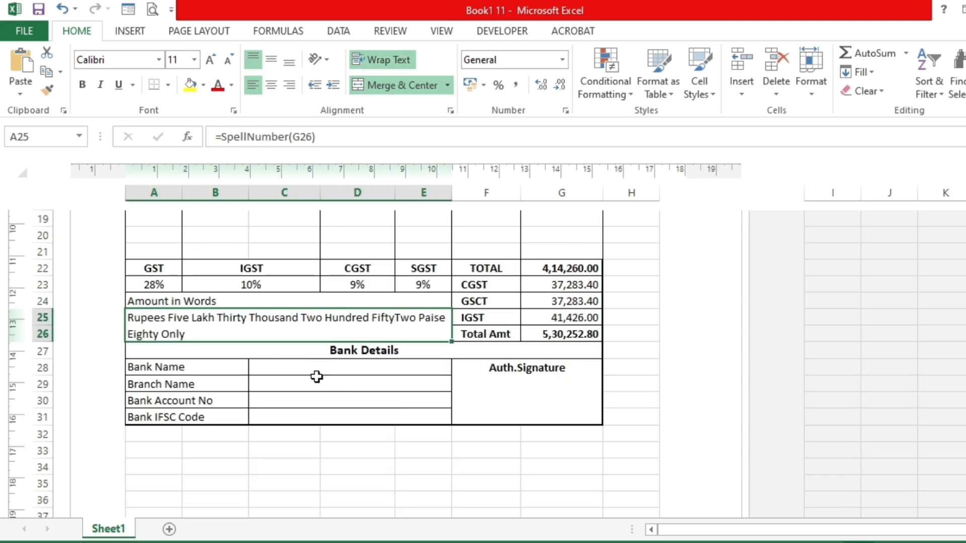
pyautogui.scroll(1, 347, 356)
pyautogui.scroll(5, 347, 357)
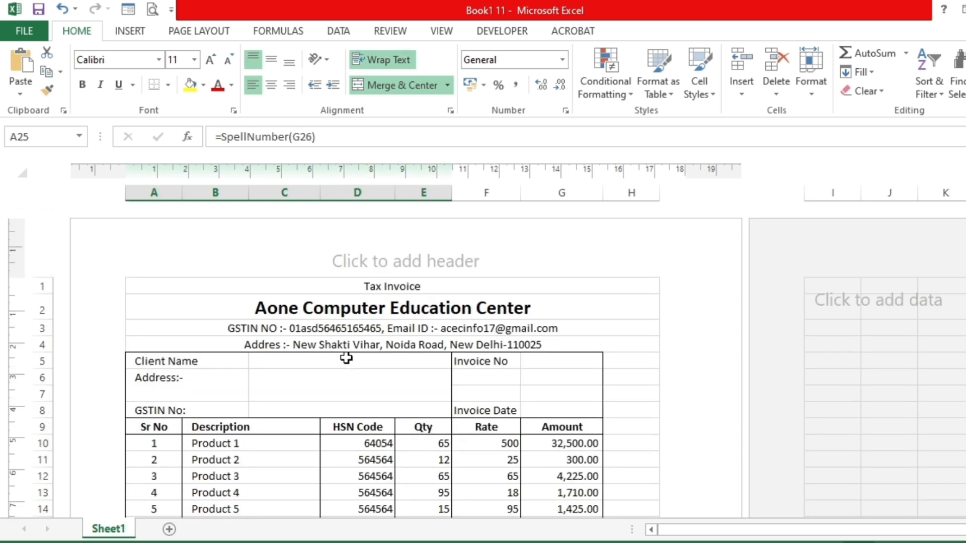
# - Start saving a copy of the workbook in the Desktop folder and name the file GST1
pyautogui.click(31, 34)
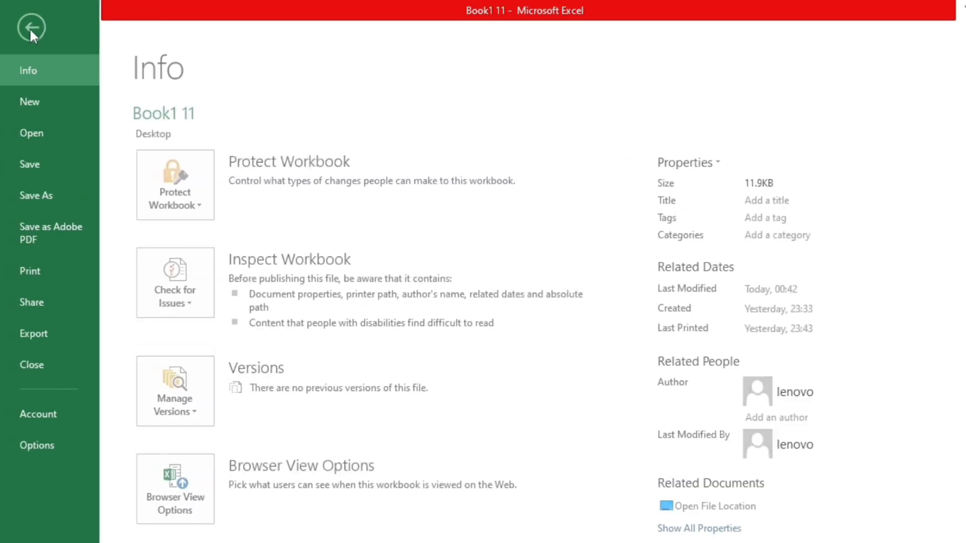
pyautogui.click(38, 195)
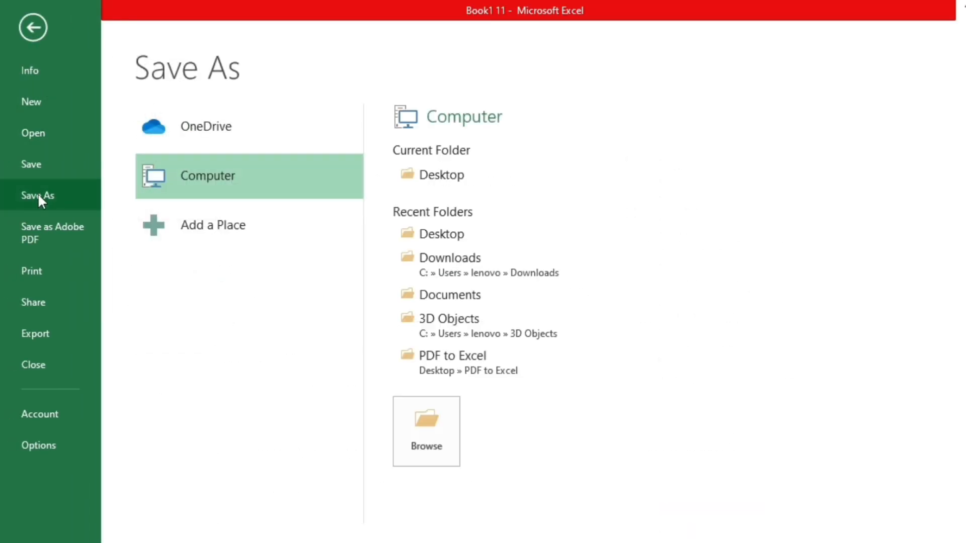
pyautogui.click(422, 425)
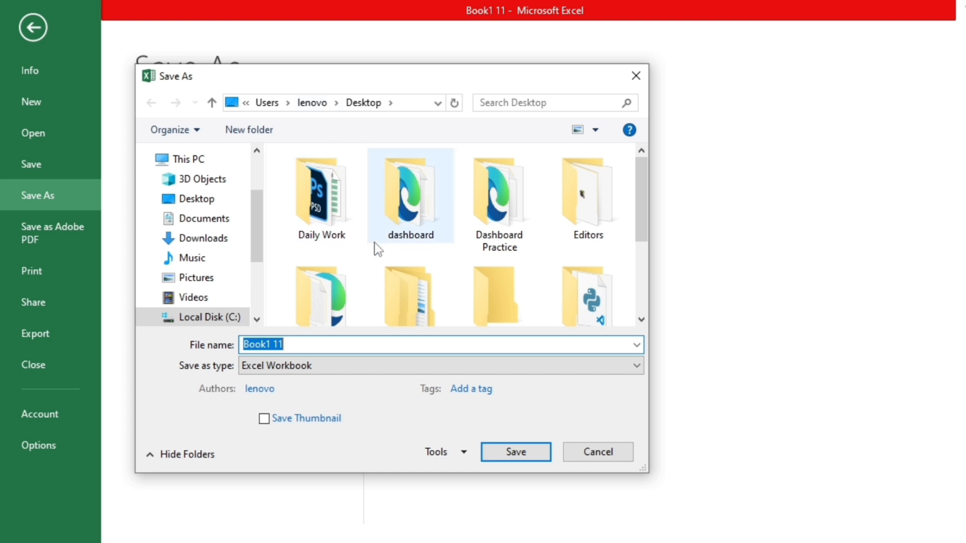
pyautogui.click(301, 343)
pyautogui.press('BackSpace')
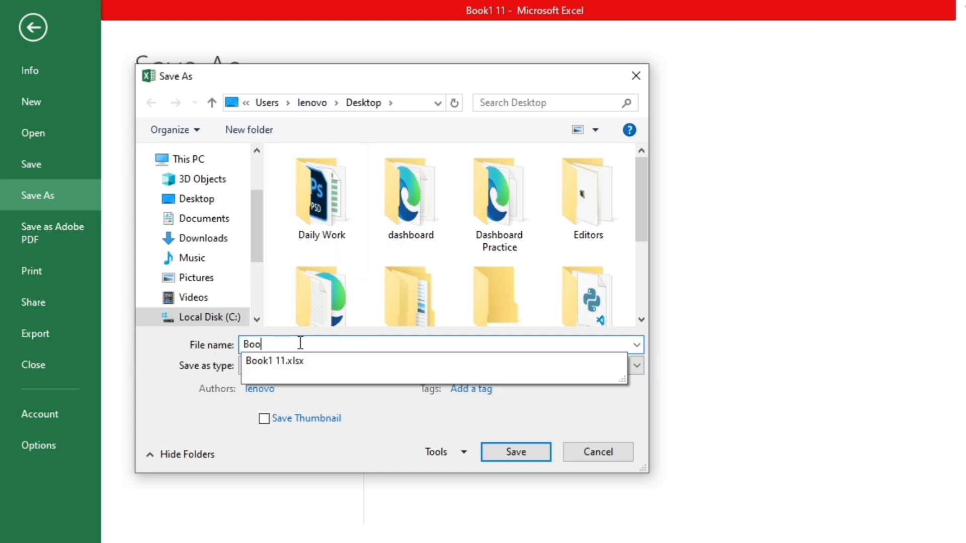
pyautogui.press('BackSpace')
pyautogui.press('BackSpace')
pyautogui.press('BackSpace')
pyautogui.write('GST')
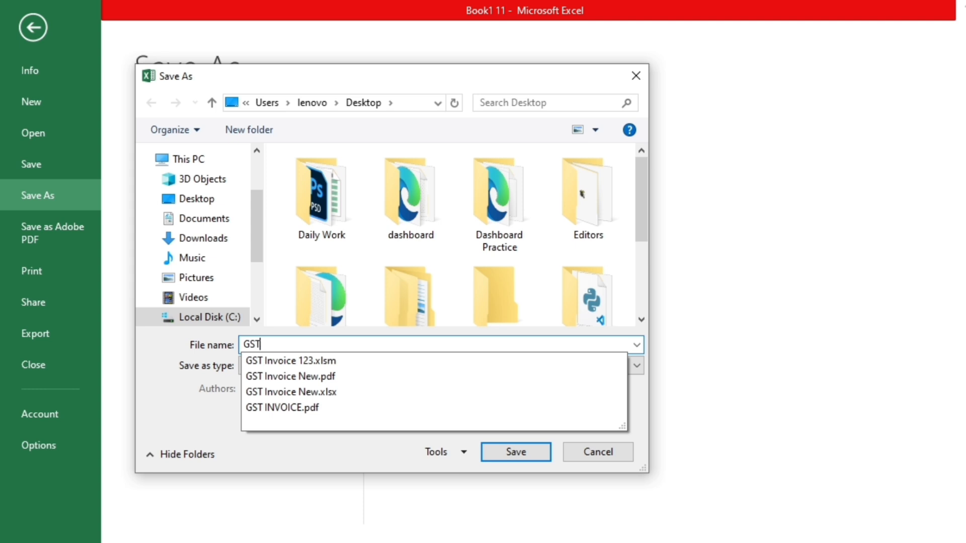
pyautogui.write('1')
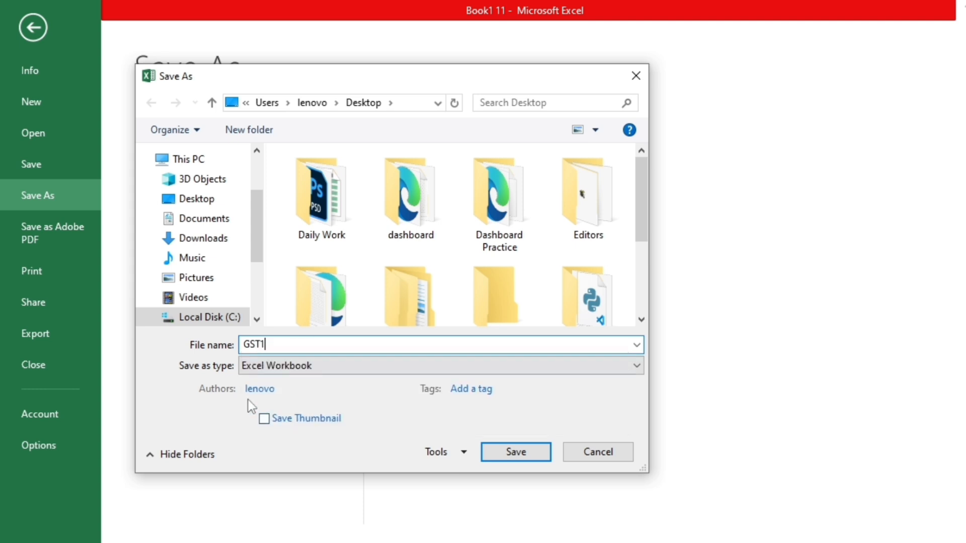
# - Set the file type to Excel Macro-Enabled Workbook and save GST1
pyautogui.click(283, 370)
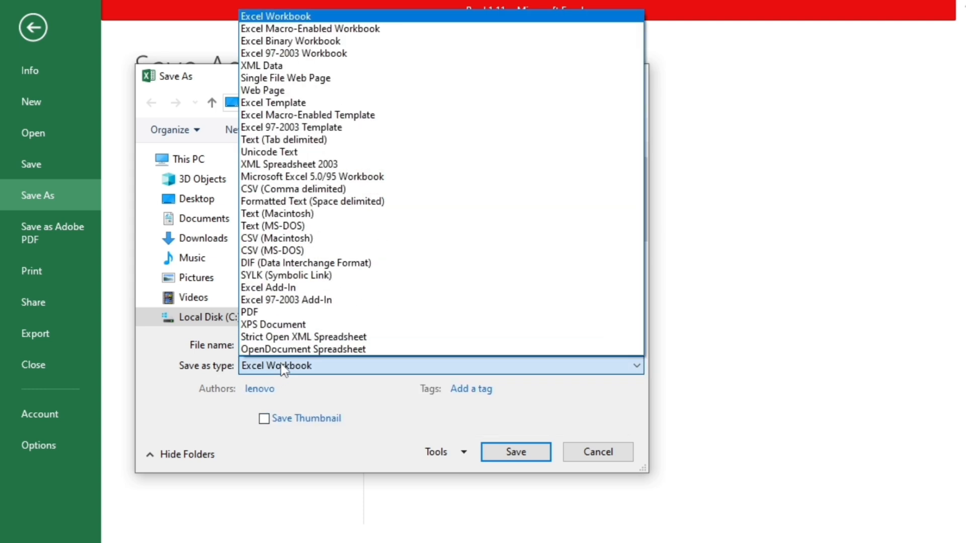
pyautogui.click(313, 30)
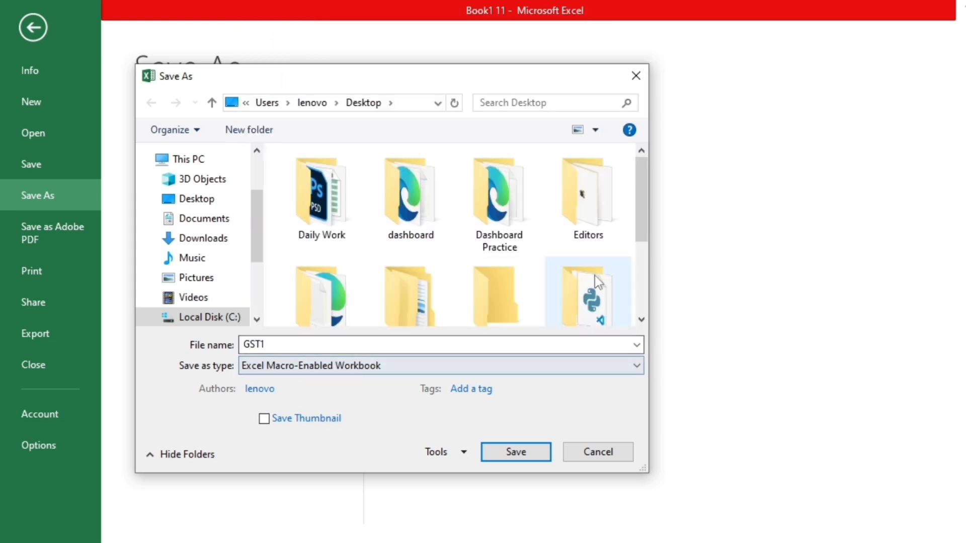
pyautogui.scroll(-3, 644, 224)
pyautogui.click(516, 452)
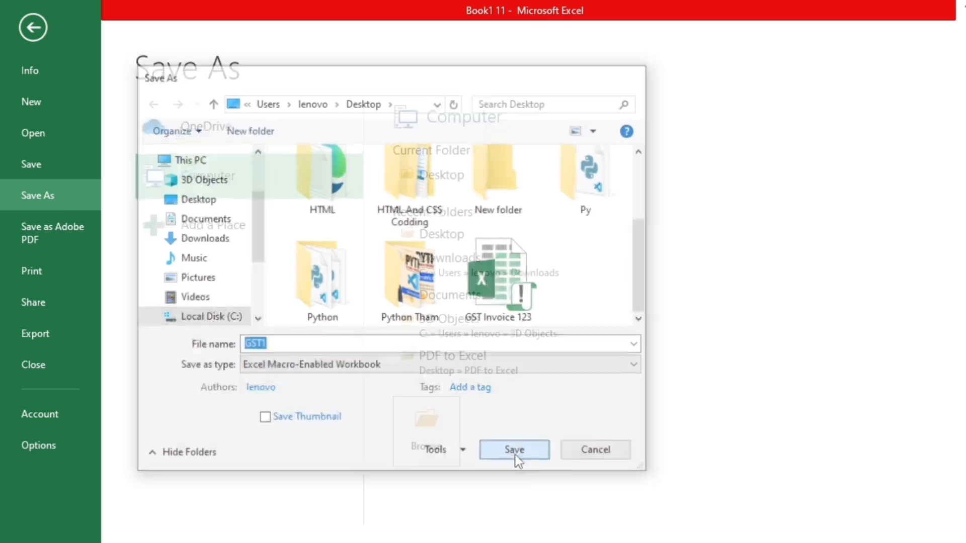
# - Switch to the Windows desktop, open the GST1 workbook in Excel and enable its macros, dismissing the activation wizard
pyautogui.scroll(-5, 410, 390)
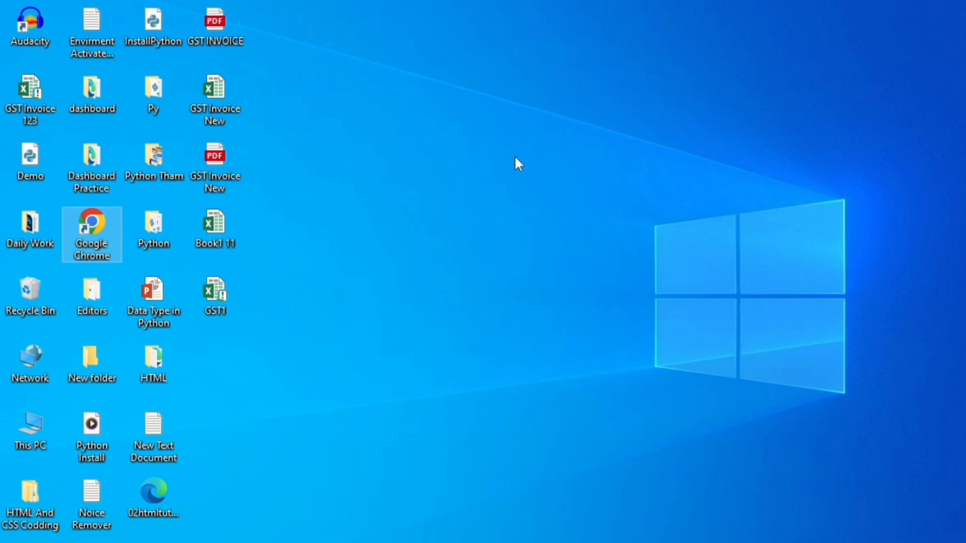
pyautogui.rightClick(514, 155)
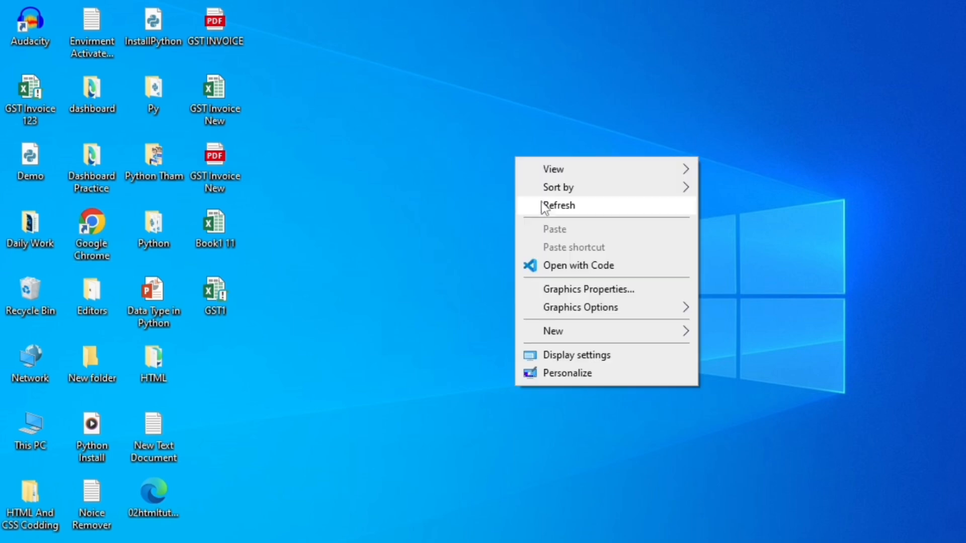
pyautogui.click(546, 210)
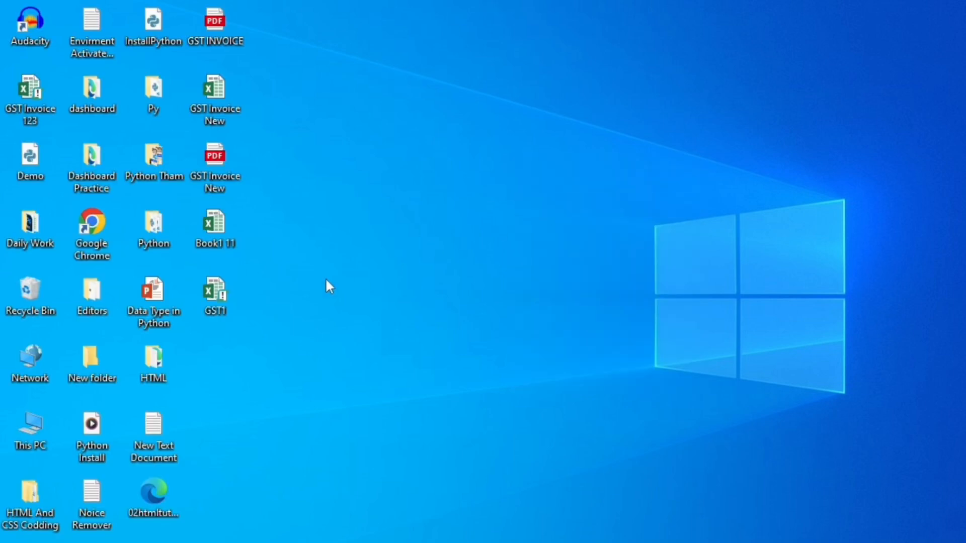
pyautogui.doubleClick(217, 297)
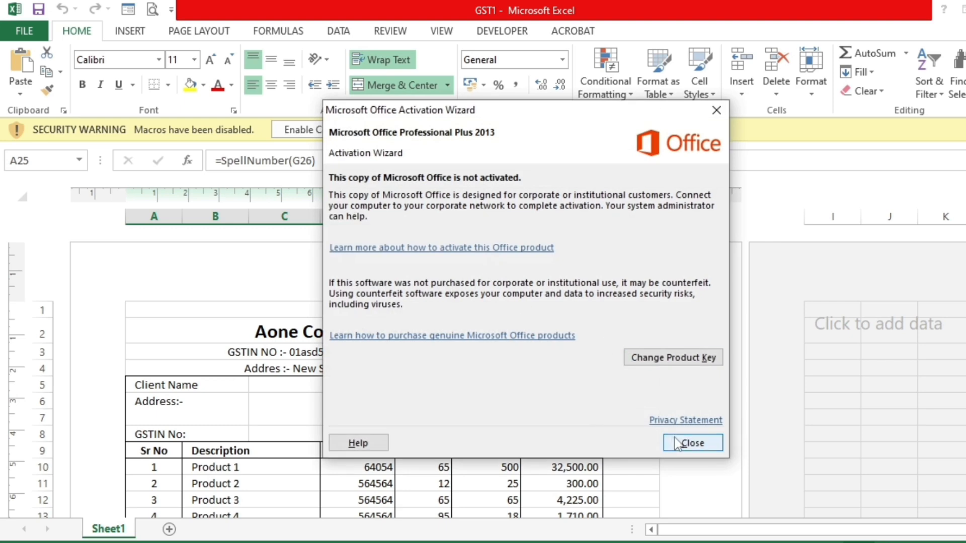
pyautogui.click(682, 444)
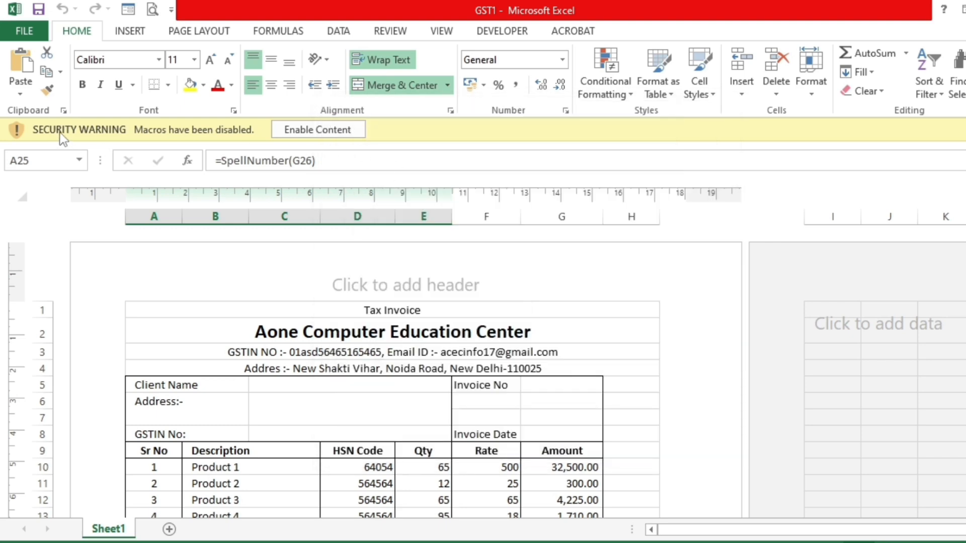
pyautogui.click(327, 131)
# - Set Product 8's rate in F17 to 500 and check the invoice totals and the amount in words
pyautogui.scroll(-3, 397, 378)
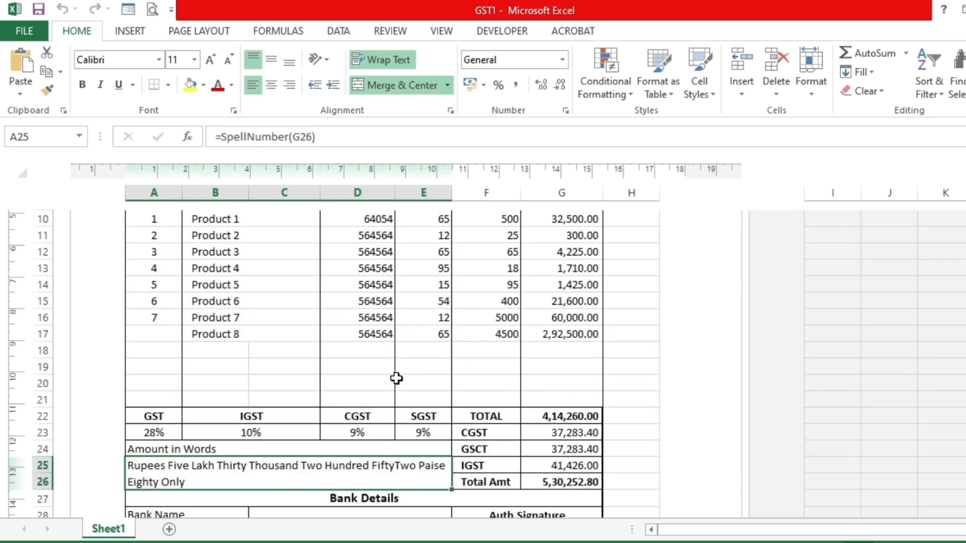
pyautogui.click(474, 333)
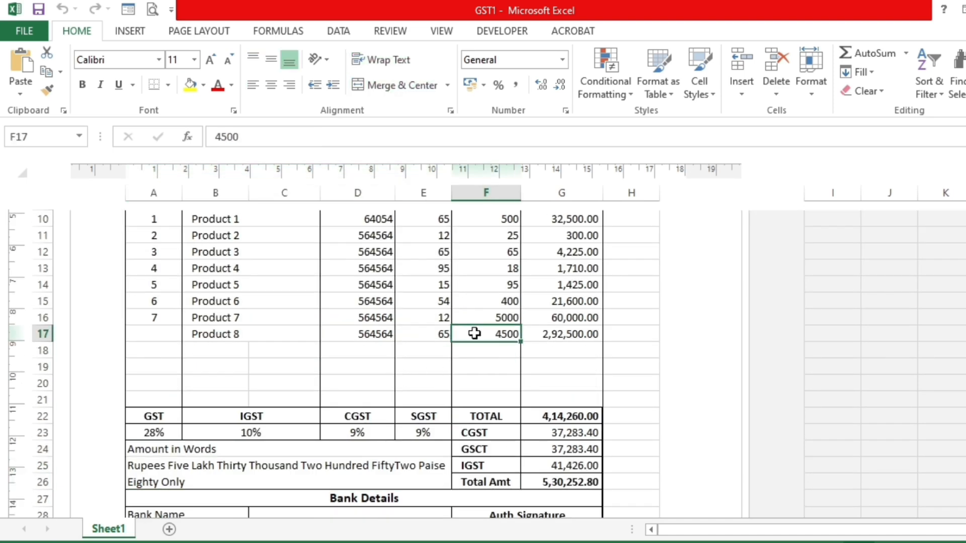
pyautogui.write('50')
pyautogui.press('Return')
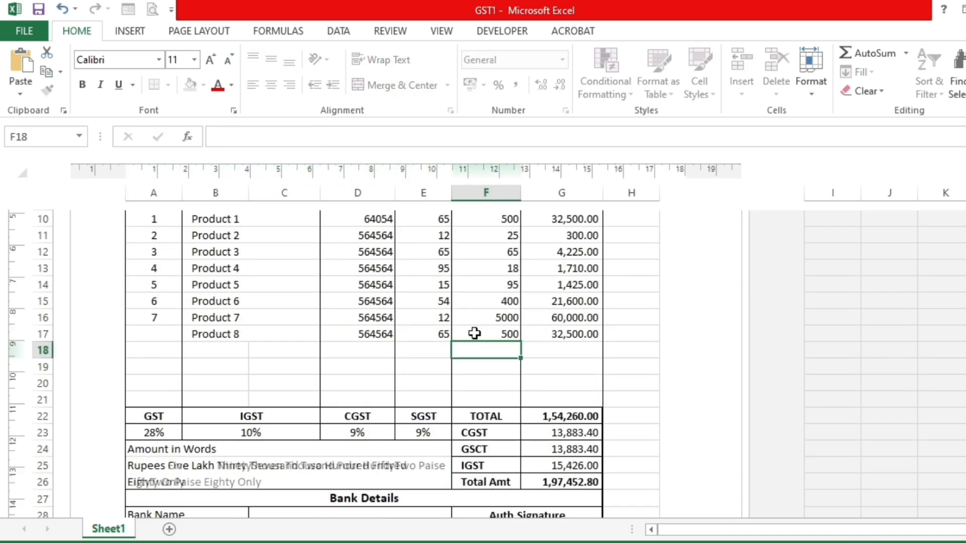
pyautogui.scroll(-2, 422, 387)
pyautogui.scroll(-2, 390, 416)
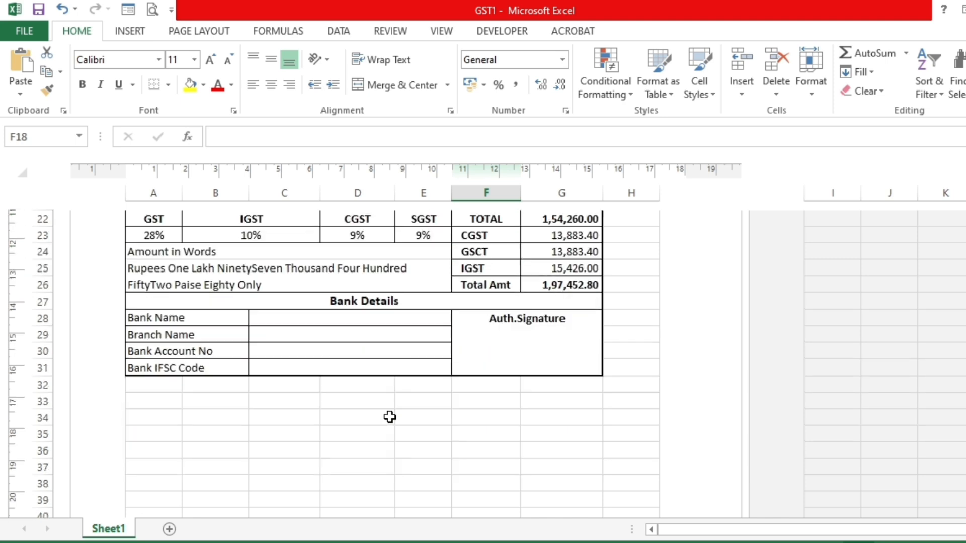
pyautogui.scroll(8, 391, 417)
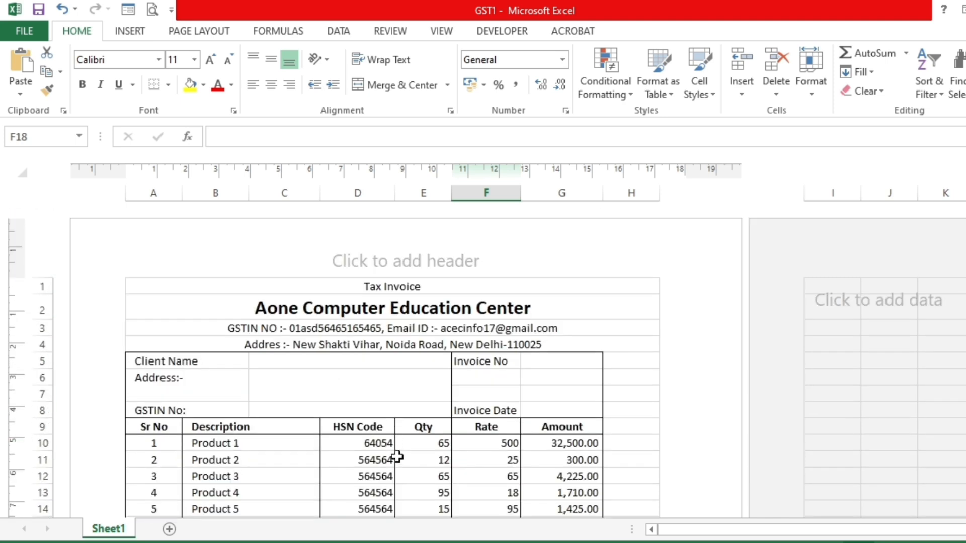
pyautogui.scroll(-3, 412, 440)
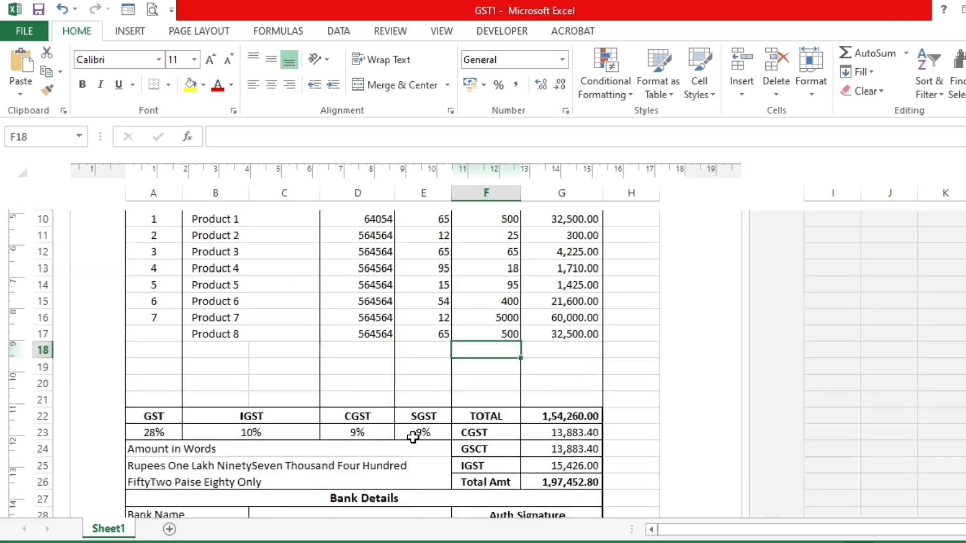
pyautogui.scroll(-2, 413, 437)
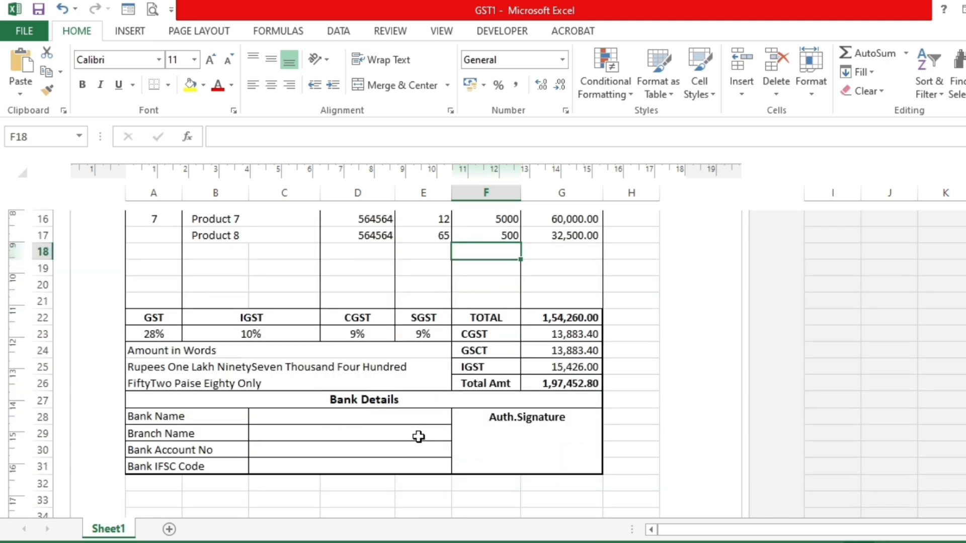